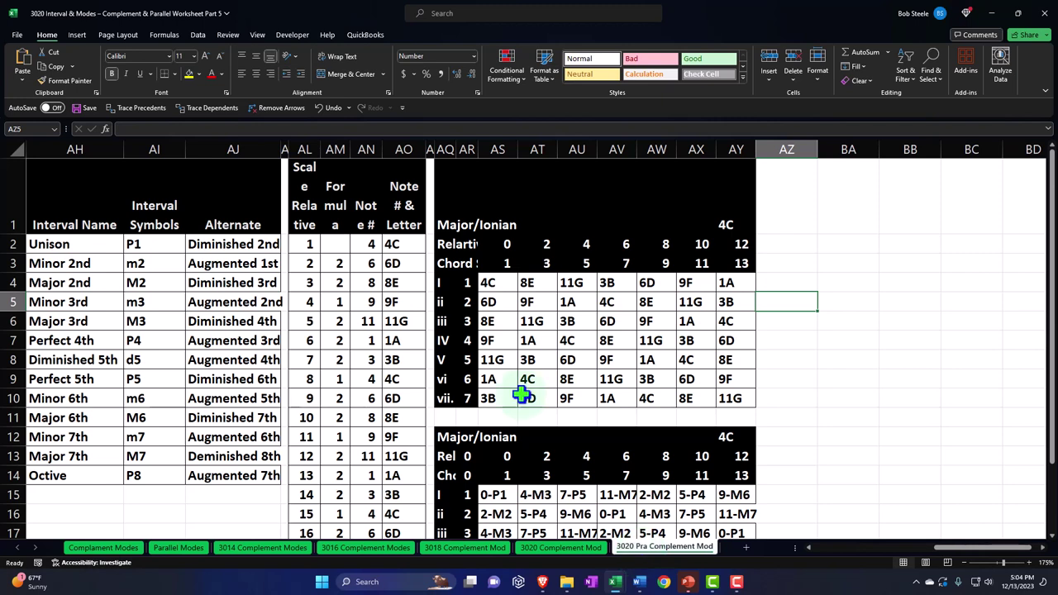
Move left to column K and select the Letter column and the # numbers 1 to 12 for review
left_click(429, 230)
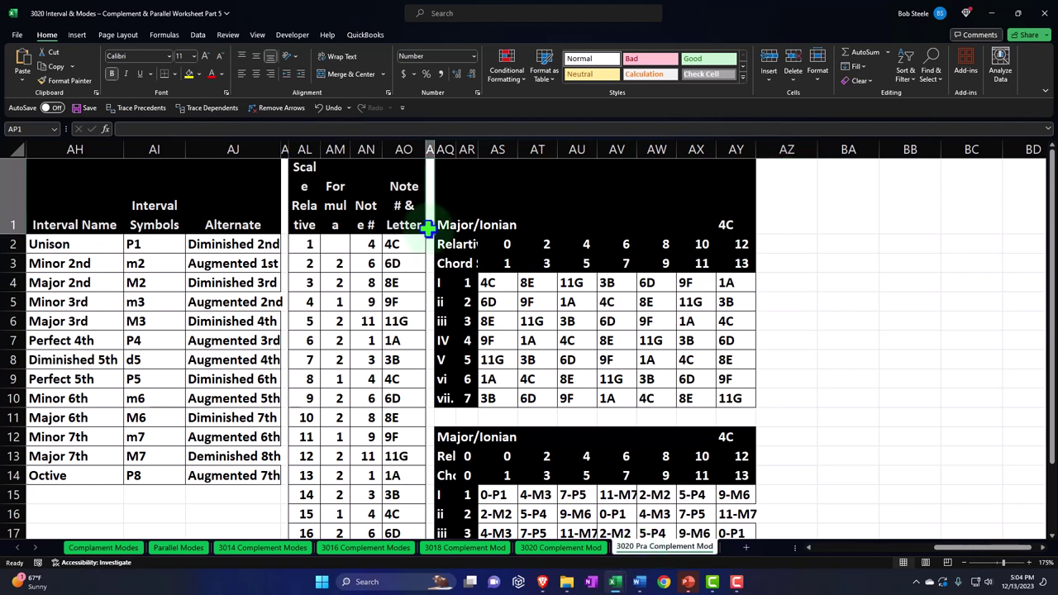
key("Left")
key("Left")
key("Left")
key("Left")
key("Left")
key("Left")
key("Left")
key("Left")
key("Left")
key("Left")
key("Left")
key("Left")
key("Left")
key("Left")
key("Left")
key("Left")
key("Left")
key("Left")
key("Left")
key("Left")
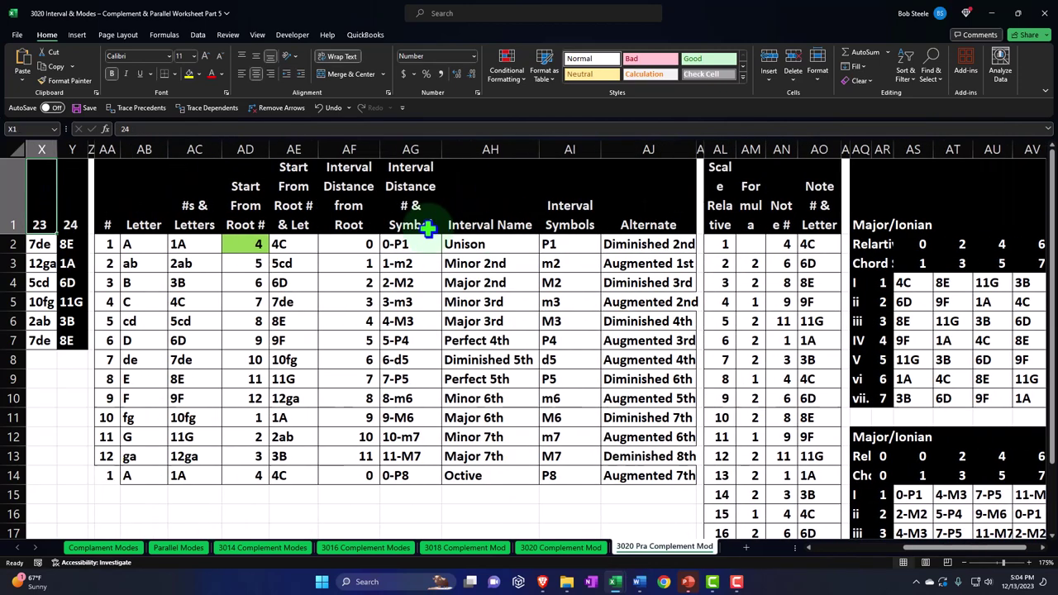
key("Left")
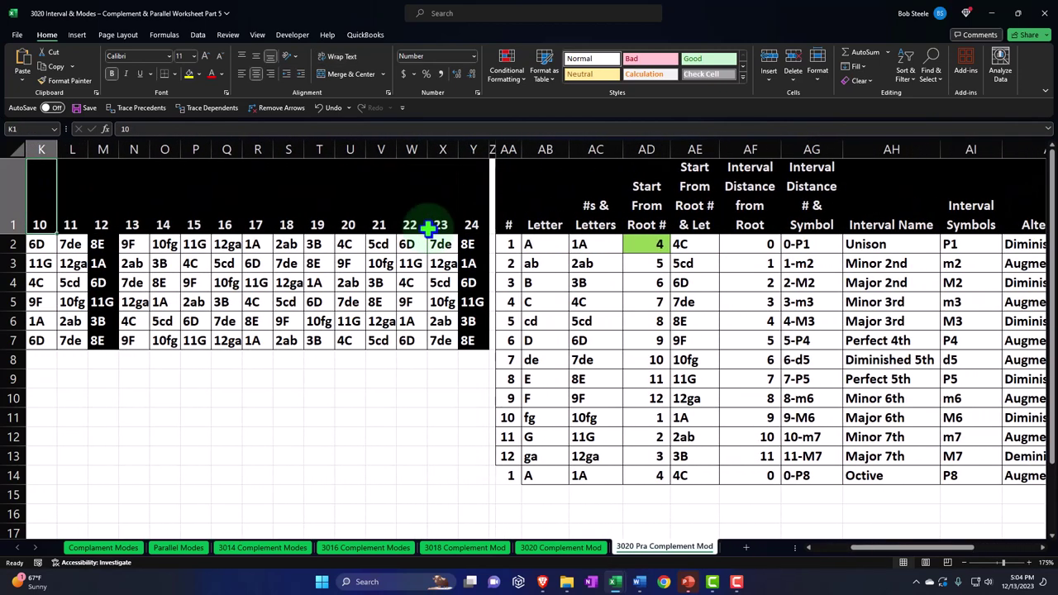
left_click_drag(538, 241, 534, 476)
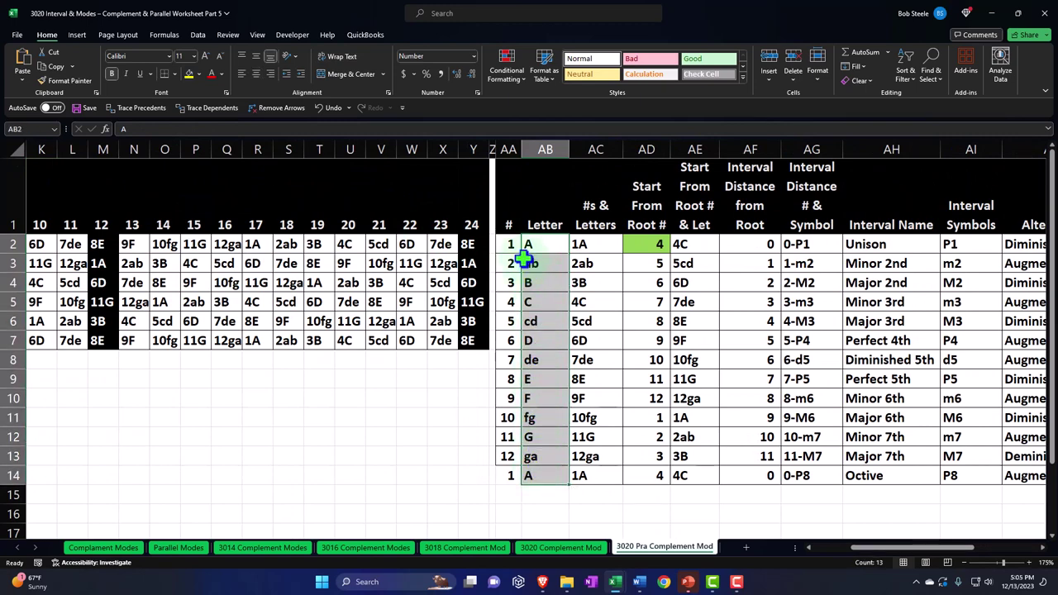
left_click_drag(512, 241, 500, 457)
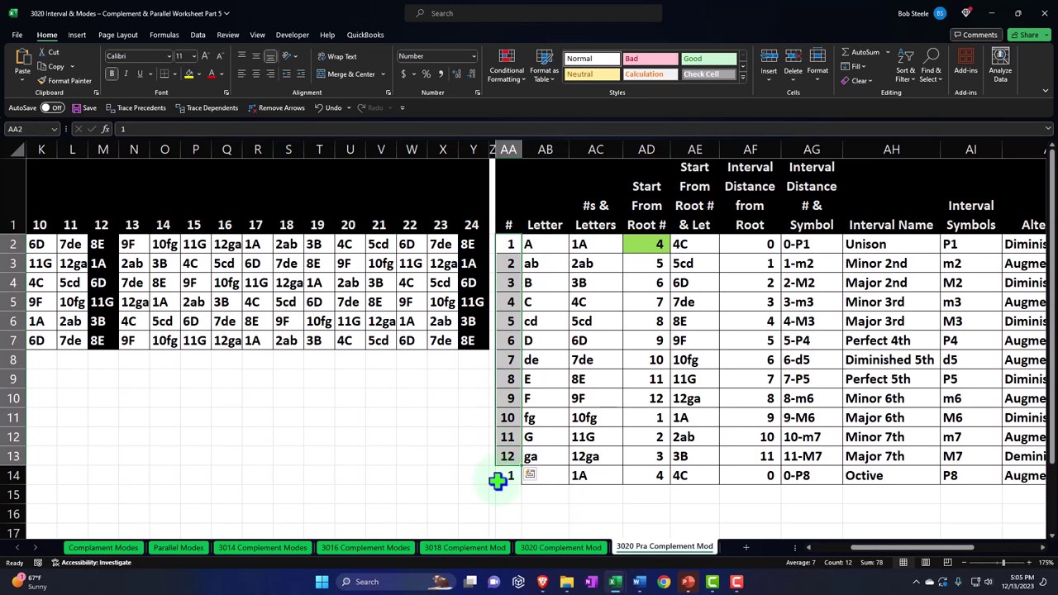
Check the closing 1 in the # column and review the #s & Letters column built with =AA2&AB2
left_click(504, 475)
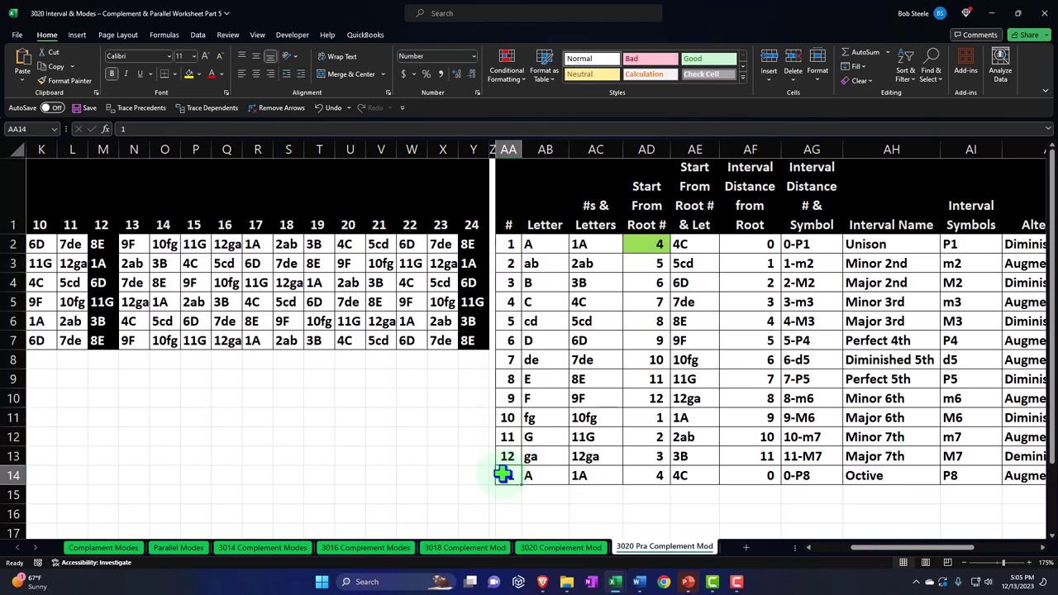
left_click(587, 245)
left_click_drag(584, 255, 593, 469)
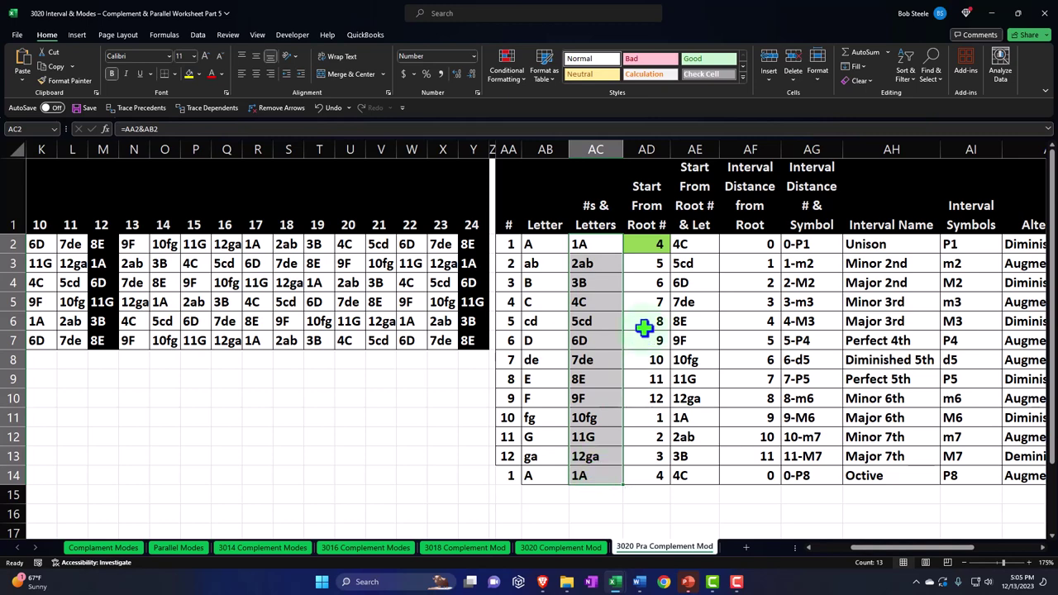
Review the root number 4, the starting-note lookup formula and the interval distance value 0
left_click(649, 243)
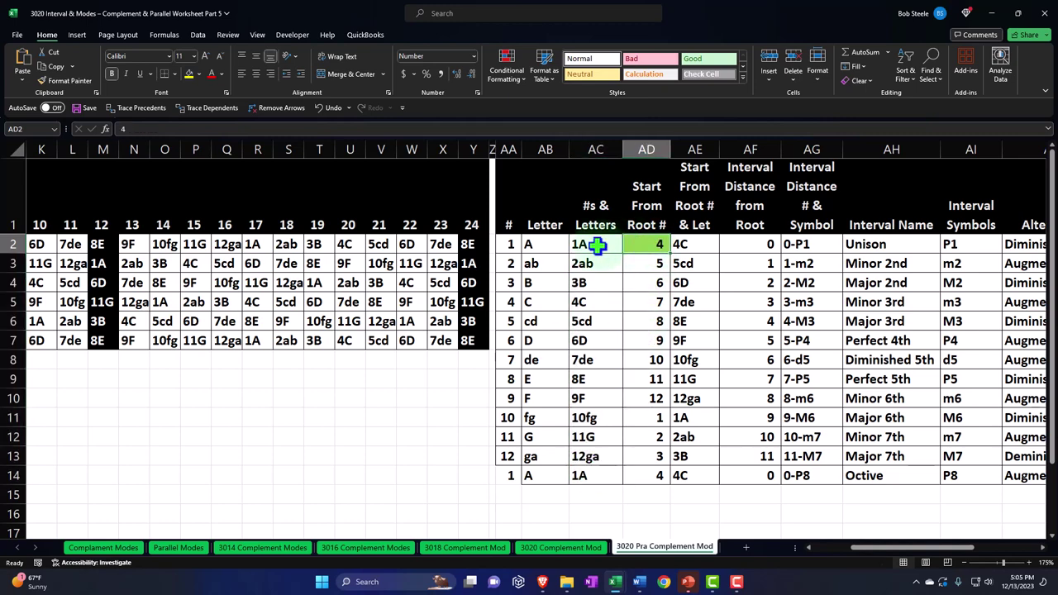
left_click(697, 247)
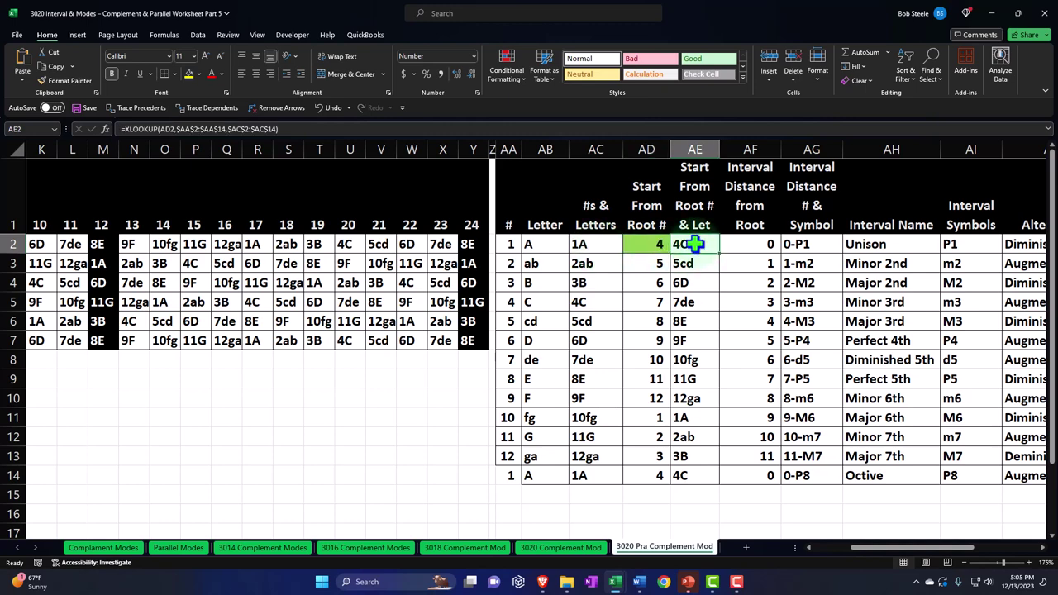
left_click_drag(697, 244, 691, 477)
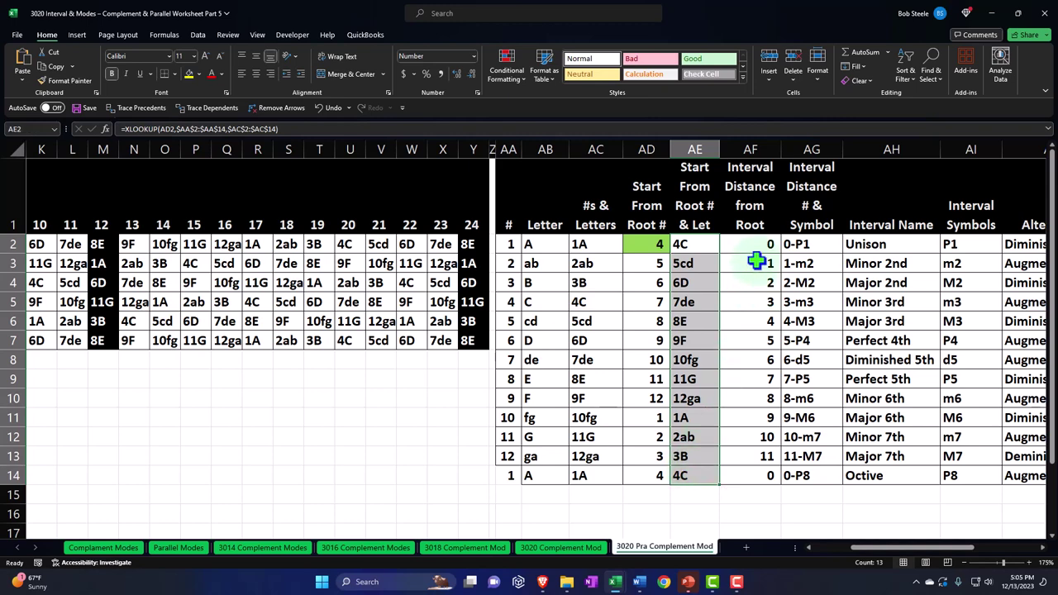
left_click(756, 244)
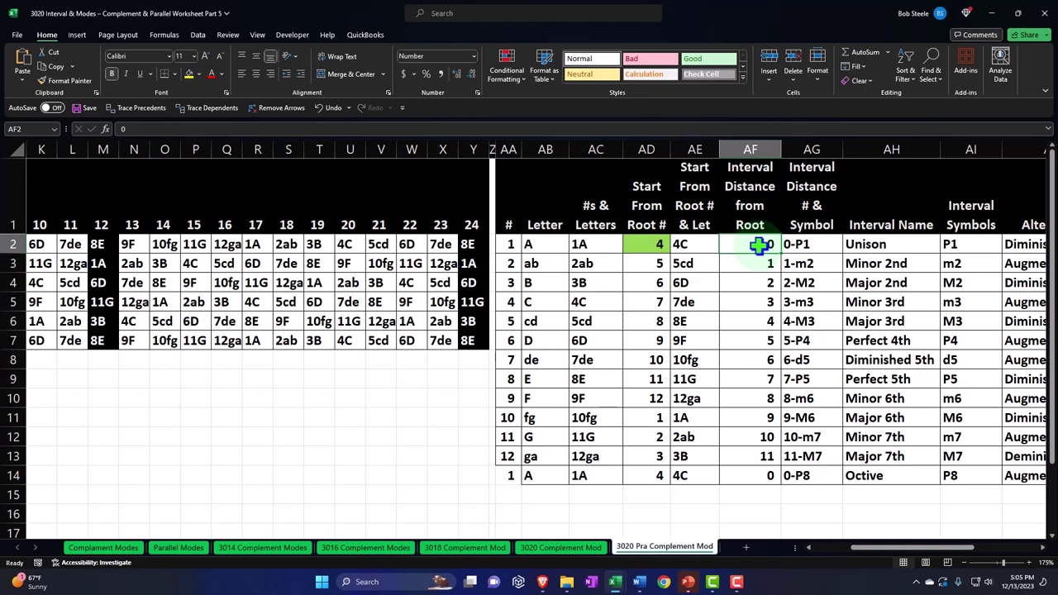
left_click(647, 244)
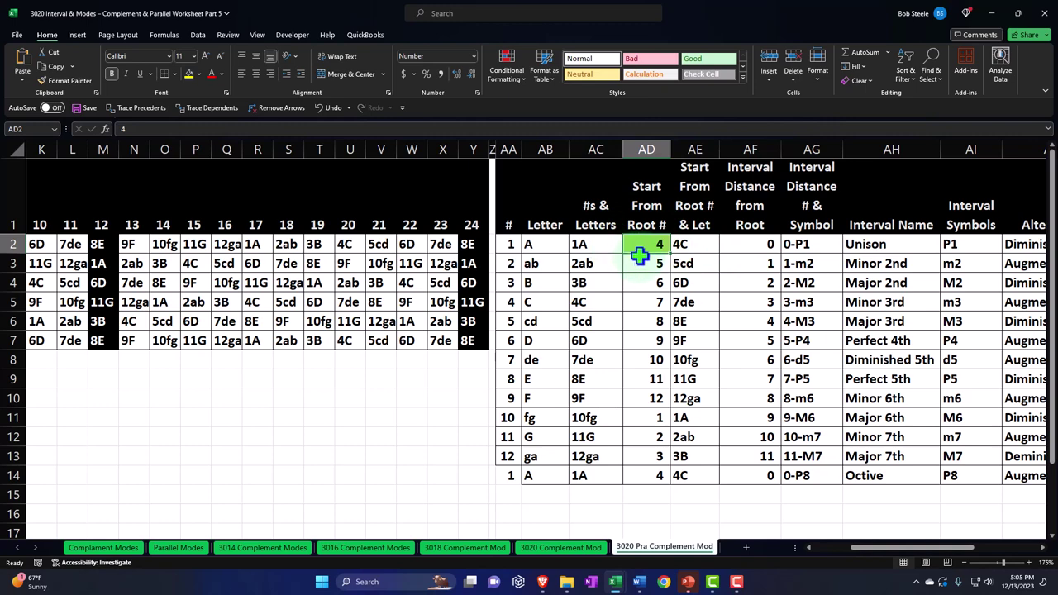
Review the Unison and P1 interval cells and the combined =AF4&"-"&AI4 distance-symbol formula
key("Right")
key("Right")
key("Right")
key("Right")
key("Right")
key("Right")
key("Right")
key("Right")
key("Right")
key("Right")
key("Right")
key("Right")
key("Right")
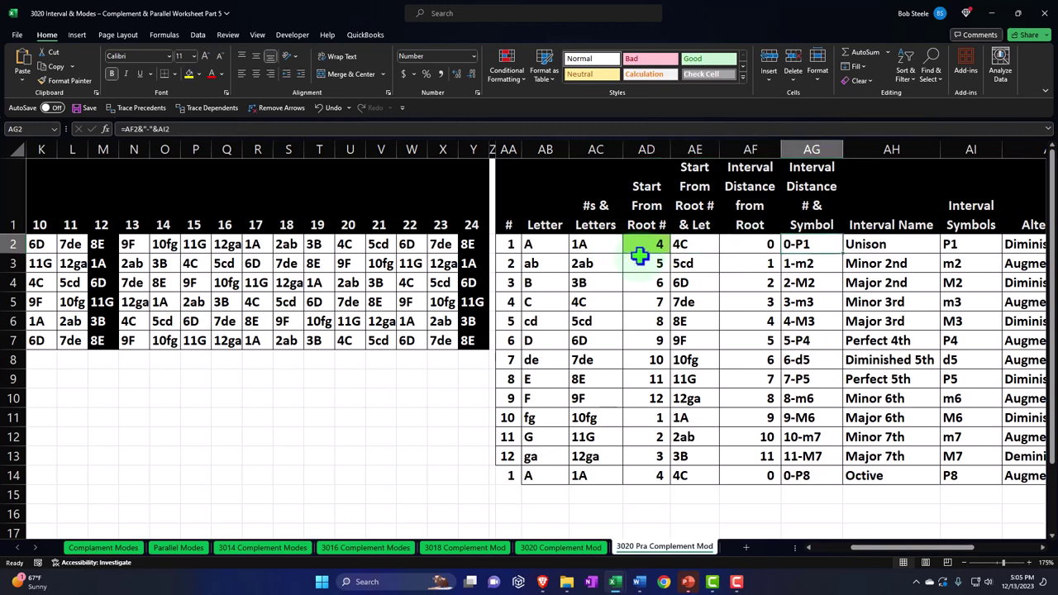
key("Left")
key("Left")
key("Left")
key("Left")
key("Left")
key("Left")
key("Left")
key("Left")
key("Left")
key("Left")
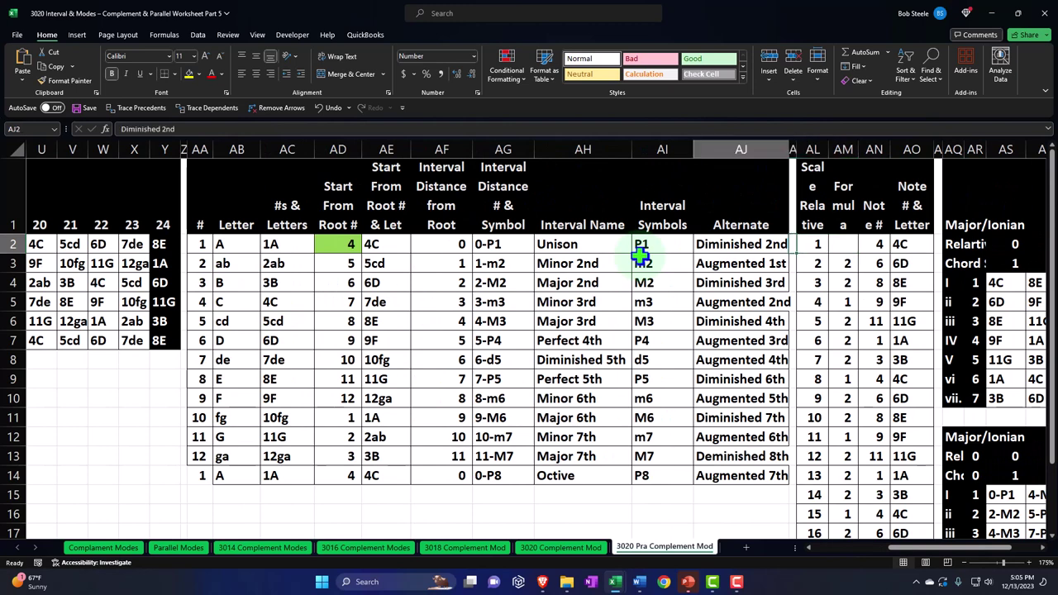
key("Right")
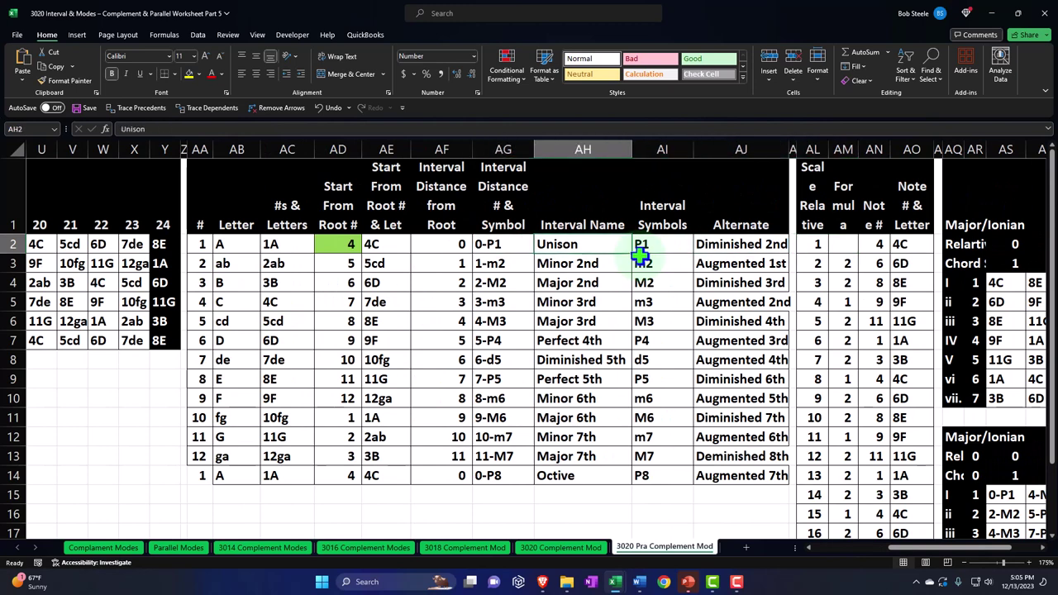
key("Right")
key("Left")
key("Left")
key("Left")
key("Right")
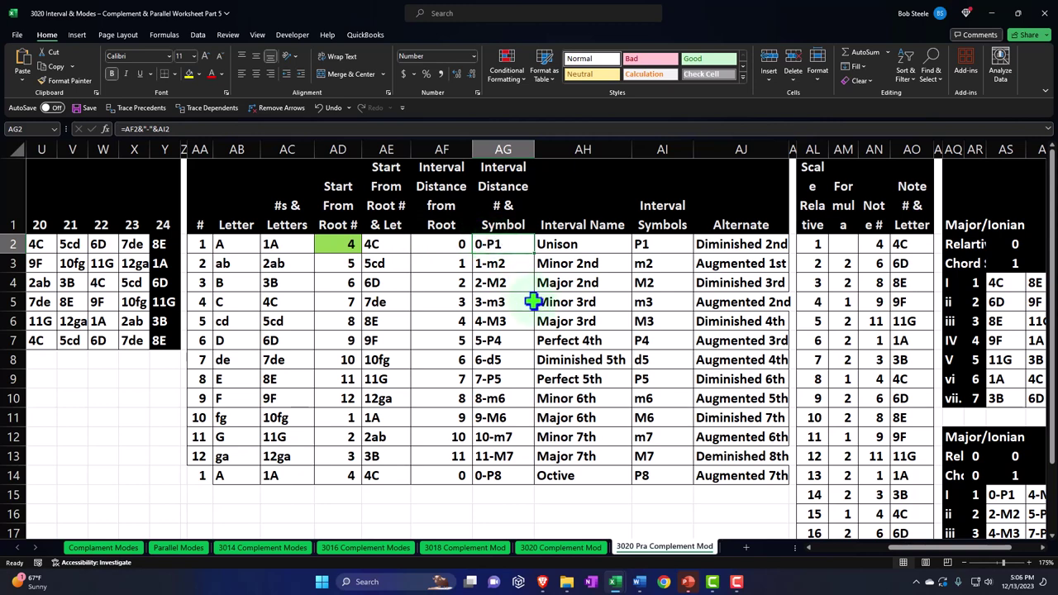
key("Down")
key("Down")
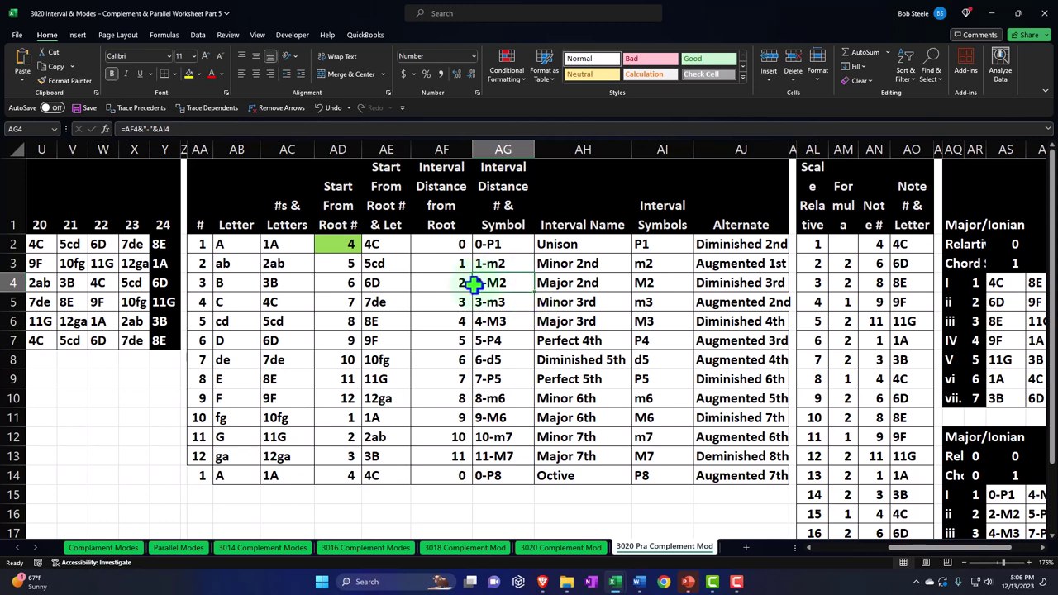
Recheck root 4 and interval distance 3, then move right past the Major/Ionian chord tables
left_click(348, 242)
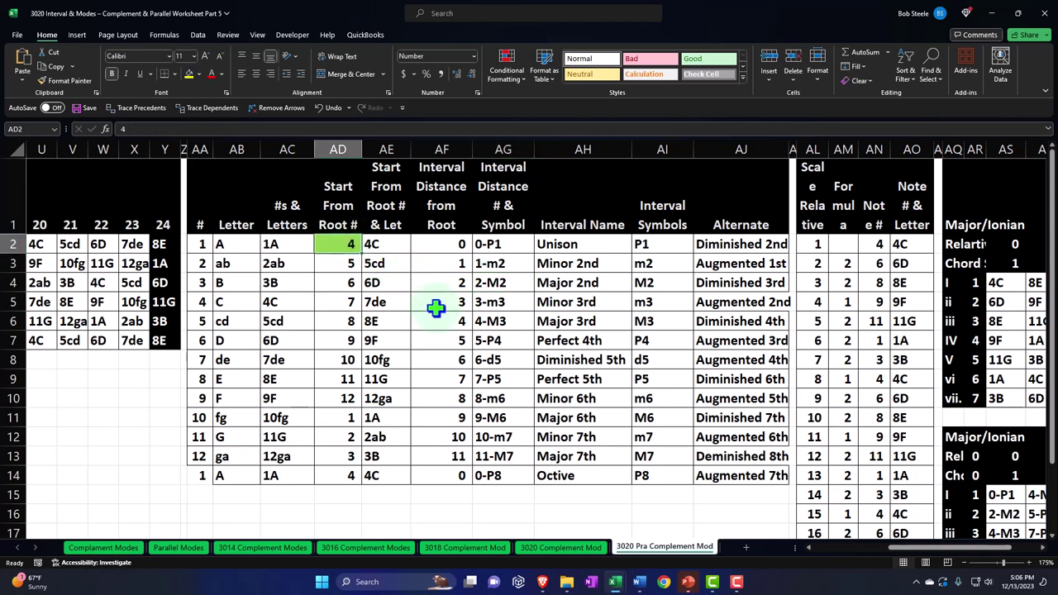
left_click(447, 308)
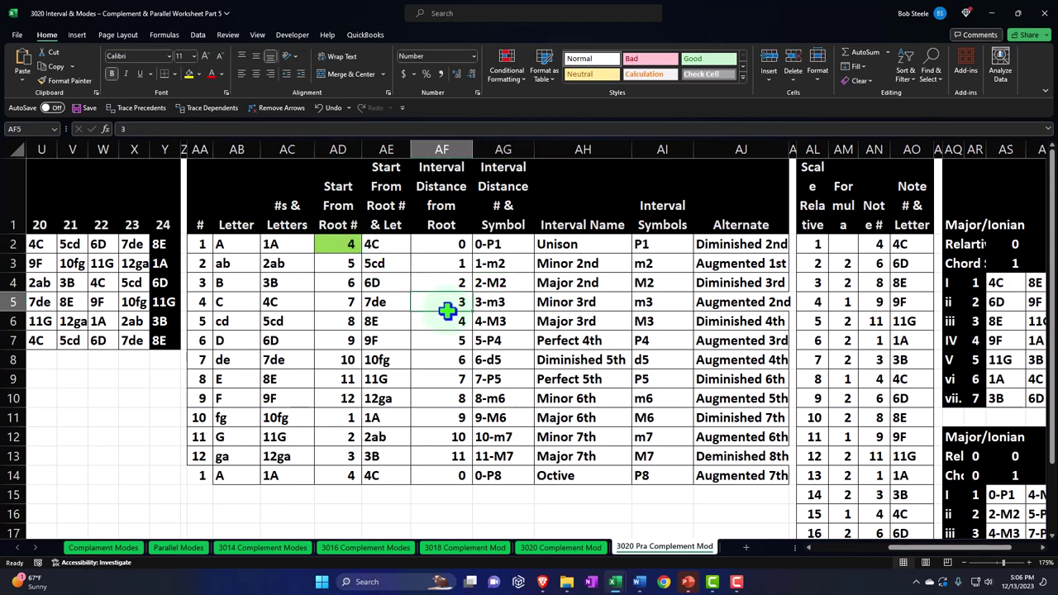
key("Right")
key("Right")
key("Right")
key("Right")
key("Right")
key("Right")
key("Right")
key("Right")
key("Right")
key("Right")
key("Right")
key("Right")
key("Right")
key("Right")
key("Right")
key("Right")
key("Right")
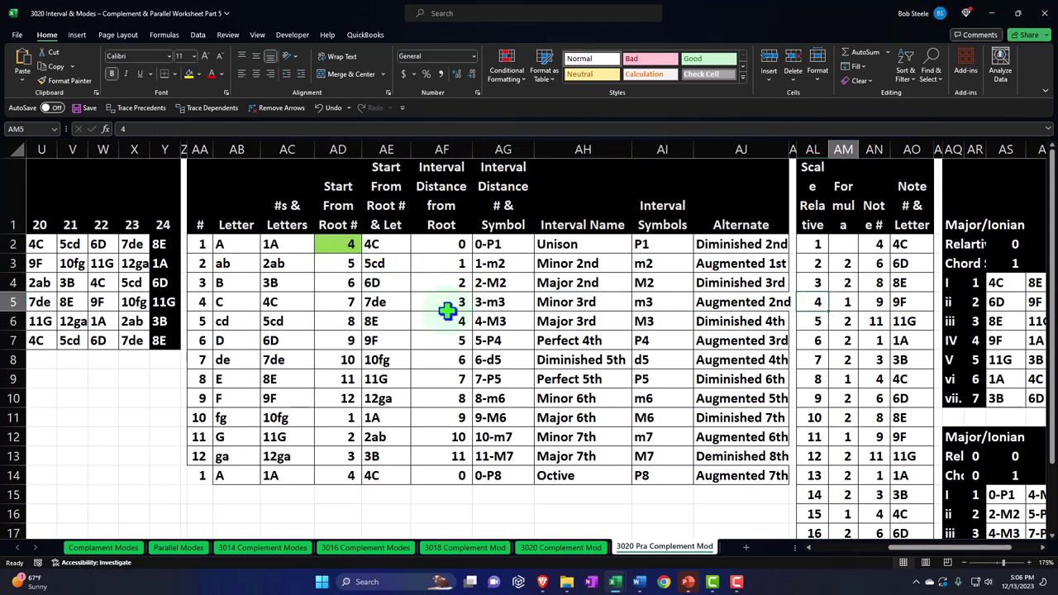
key("Right")
key("Right")
key("Right")
key("Right")
key("Right")
key("Right")
key("Right")
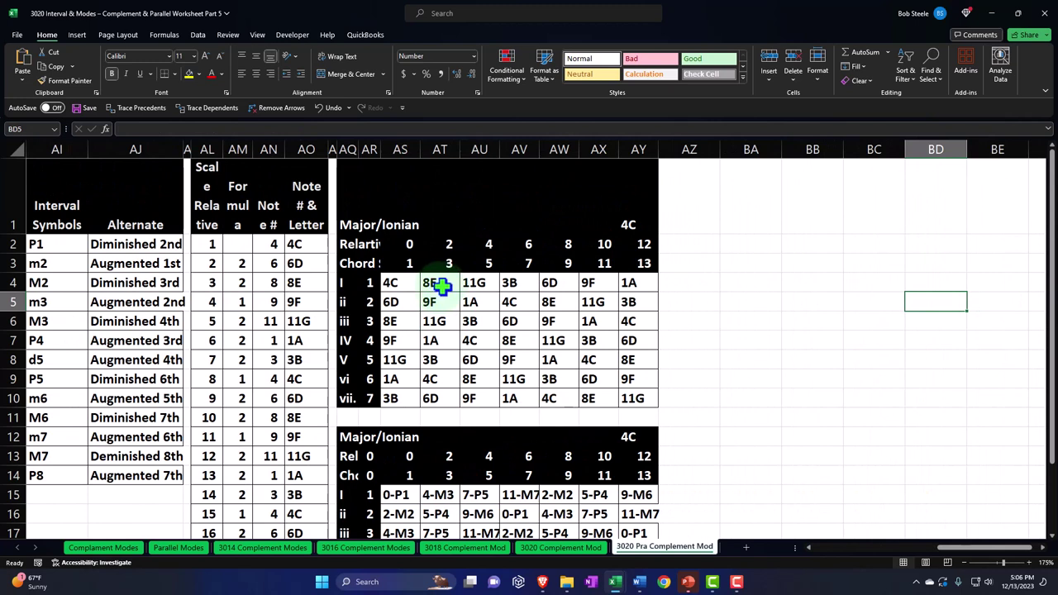
left_click(640, 224)
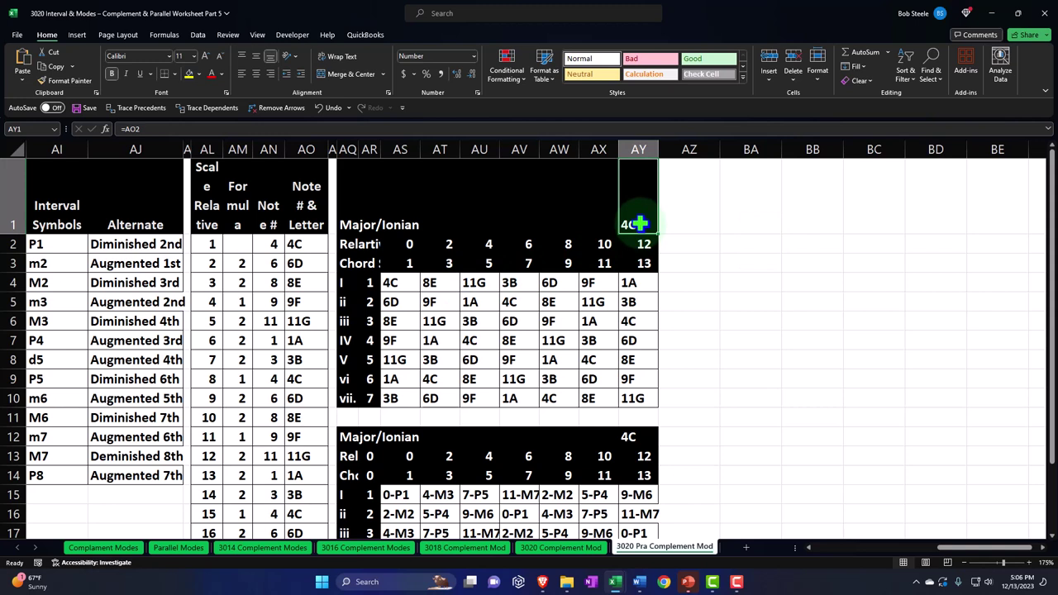
left_click_drag(390, 284, 397, 396)
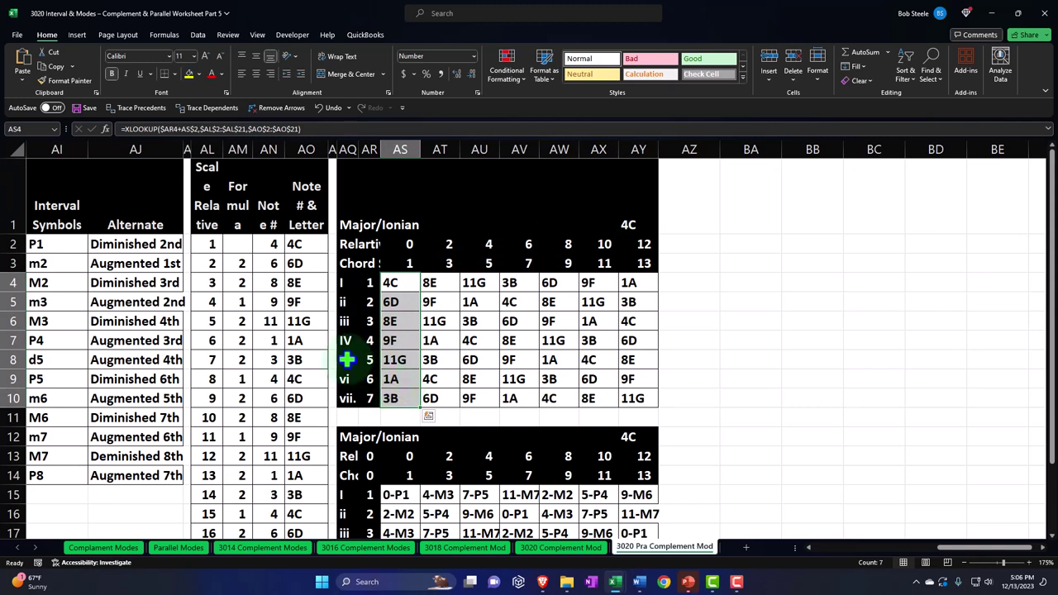
left_click(259, 246)
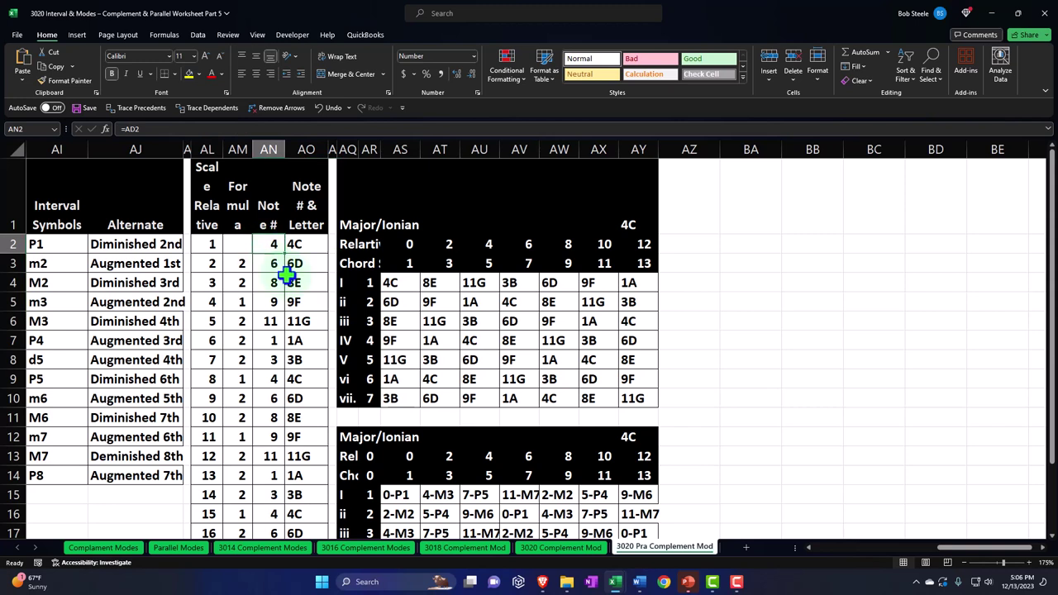
key("Down")
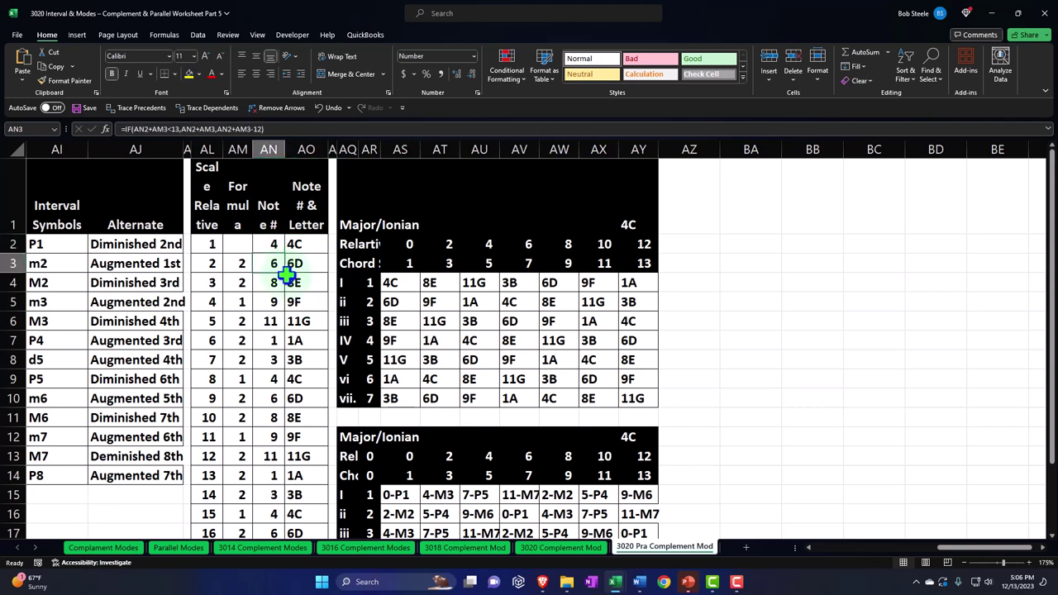
key("Left")
key("Right")
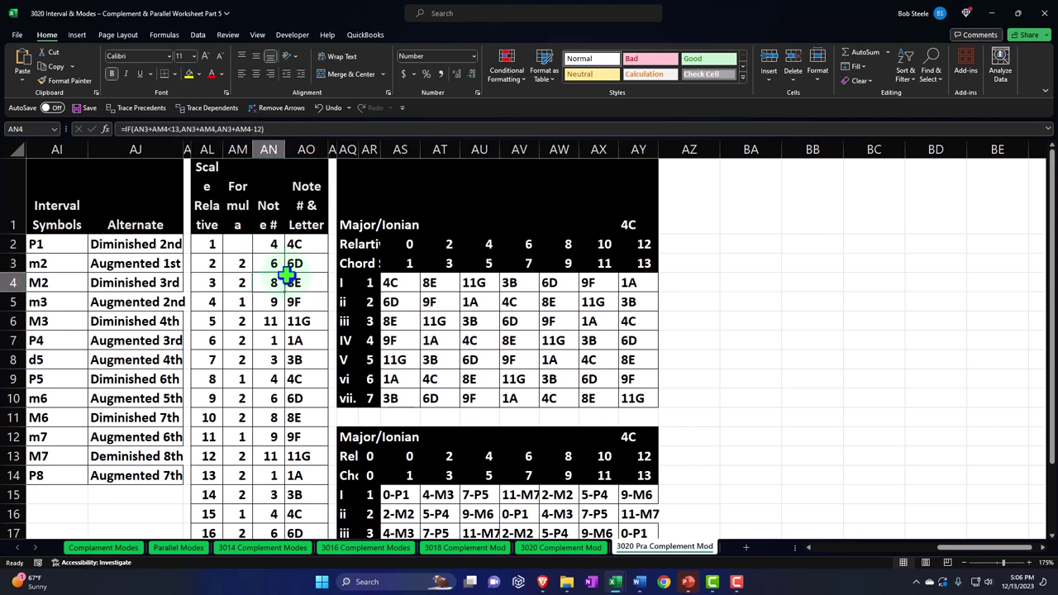
key("Right")
key("Left")
key("Down")
key("Left")
key("Right")
key("Right")
key("Left")
key("Down")
key("Left")
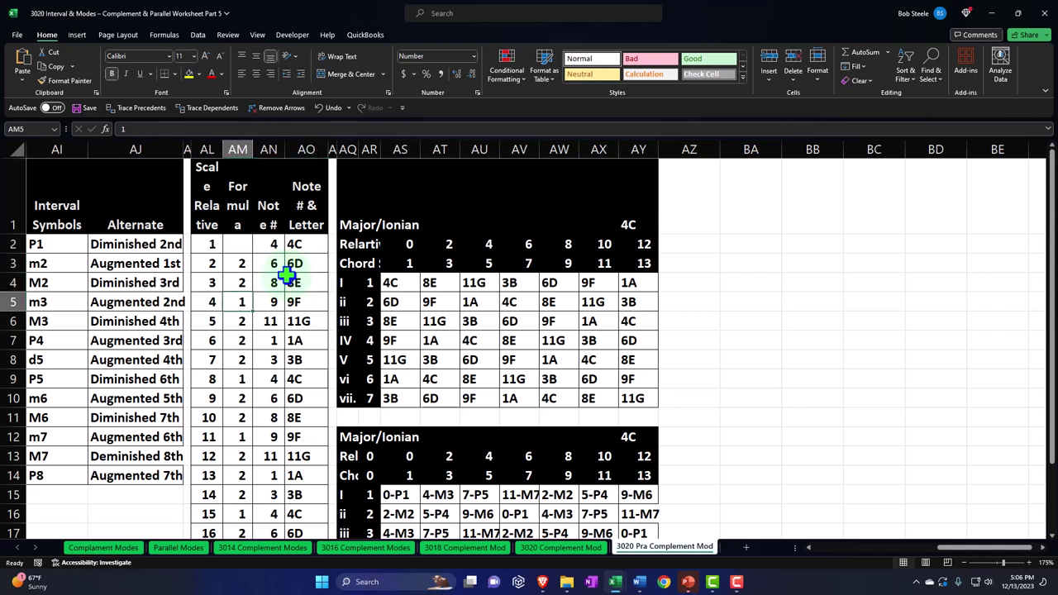
key("Right")
key("Right")
key("Left")
key("Down")
key("Left")
key("Right")
key("Right")
key("Left")
key("Down")
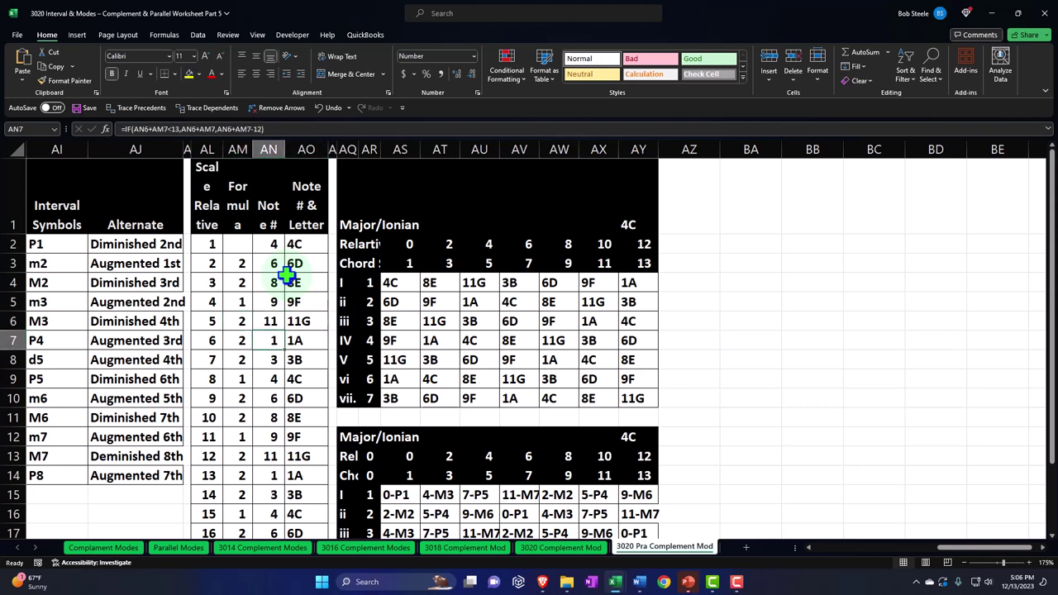
key("Left")
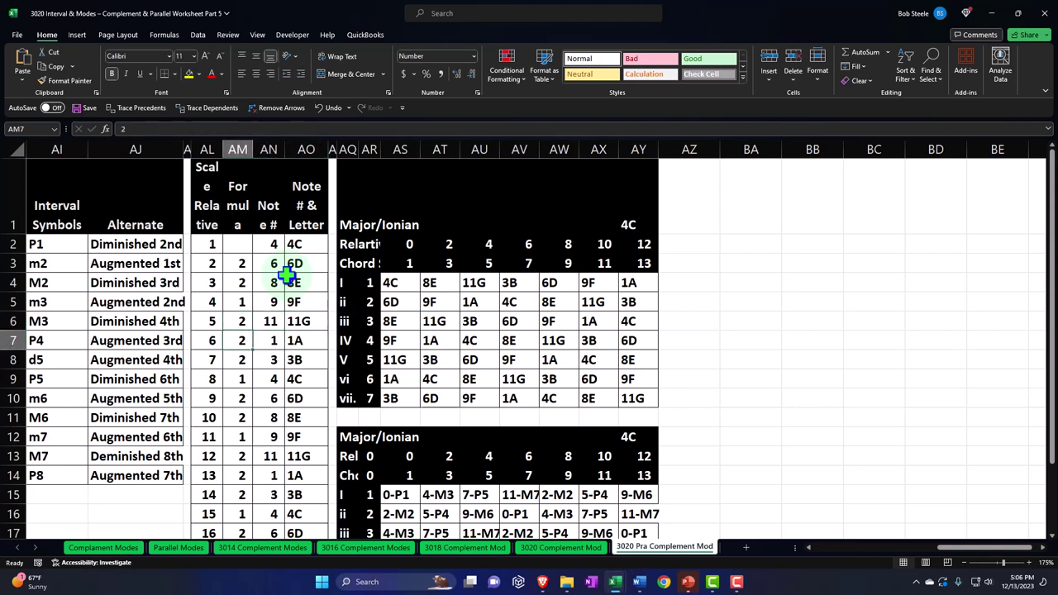
key("Right")
key("Right")
key("Left")
key("Down")
key("Left")
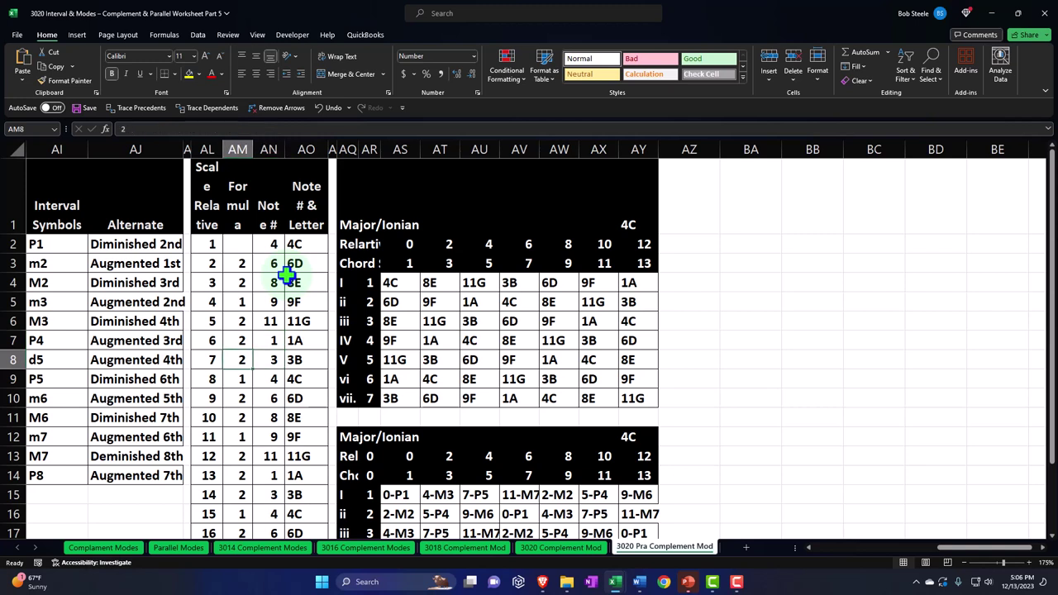
key("Right")
key("Right")
key("Left")
key("Down")
key("Left")
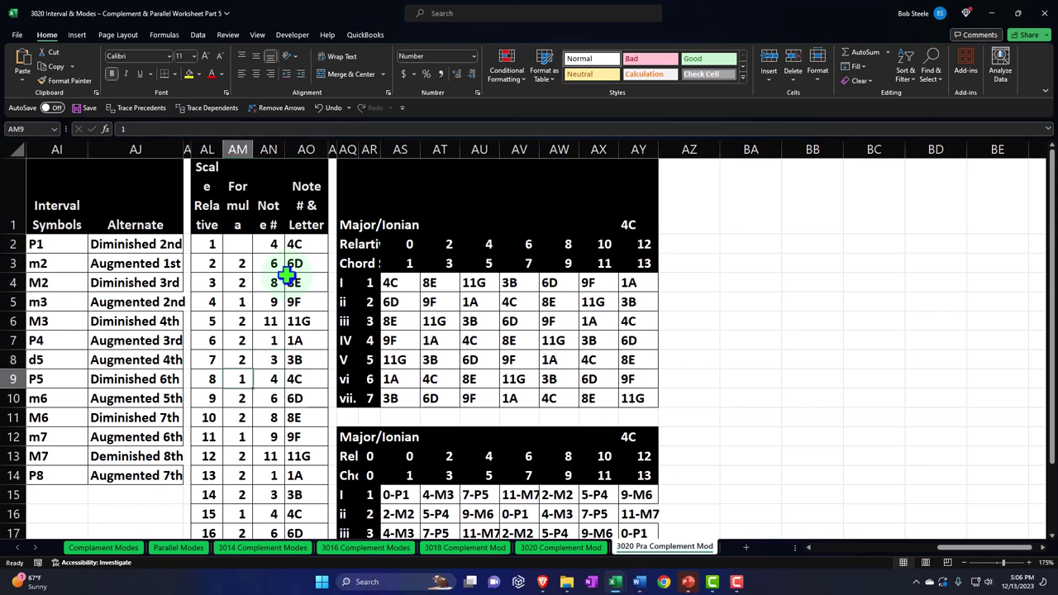
key("Right")
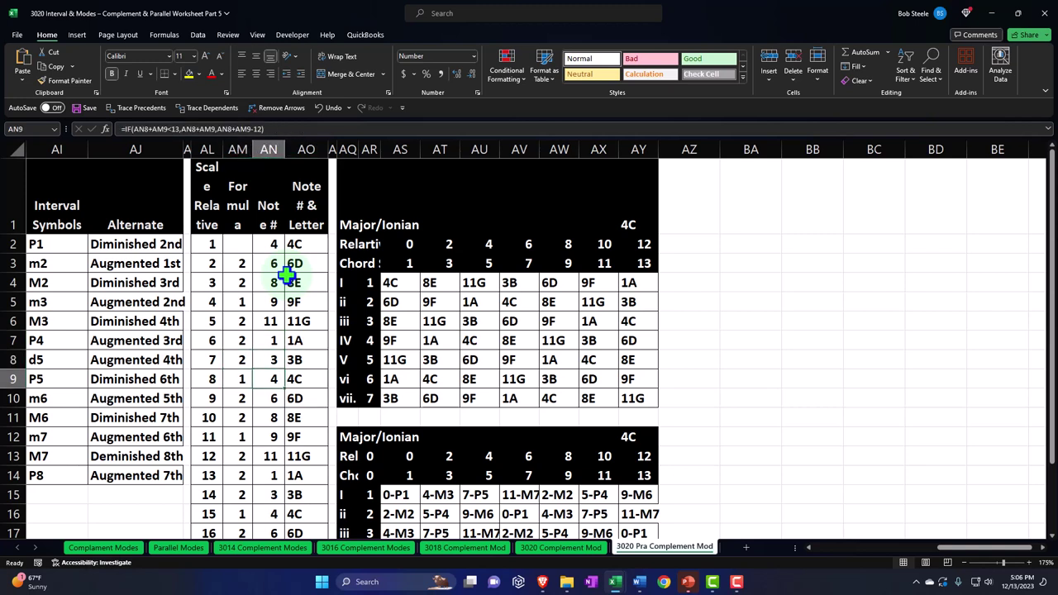
key("Down")
key("Down")
key("Down")
key("Down")
key("Down")
key("Down")
key("Down")
key("Down")
key("Down")
key("Down")
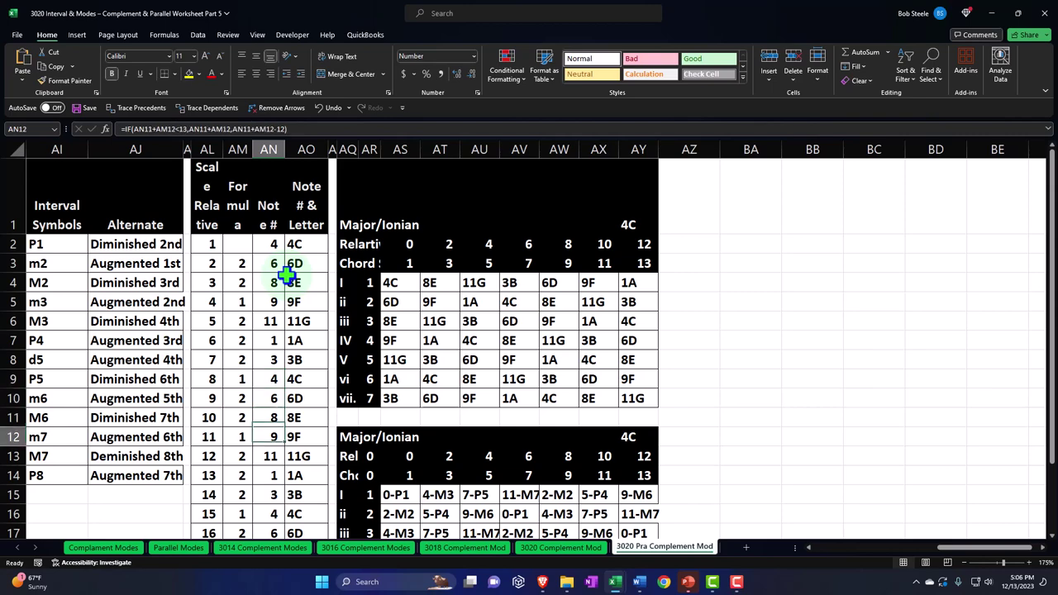
key("Down")
key("Down")
key("Down")
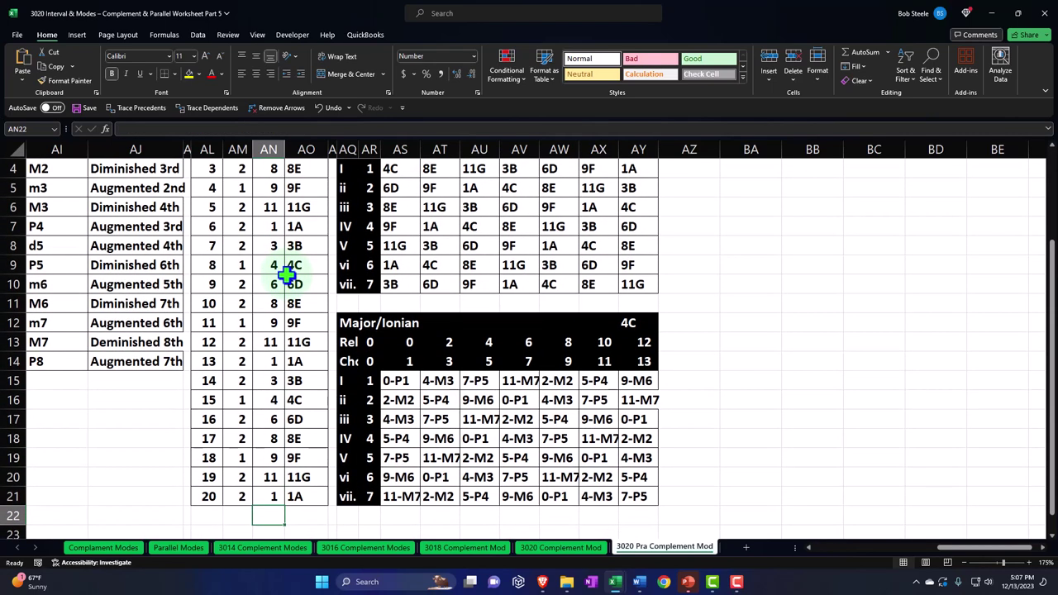
scroll(286, 276, "up", 1)
left_click_drag(395, 281, 398, 401)
left_click(371, 282)
left_click_drag(371, 283, 369, 401)
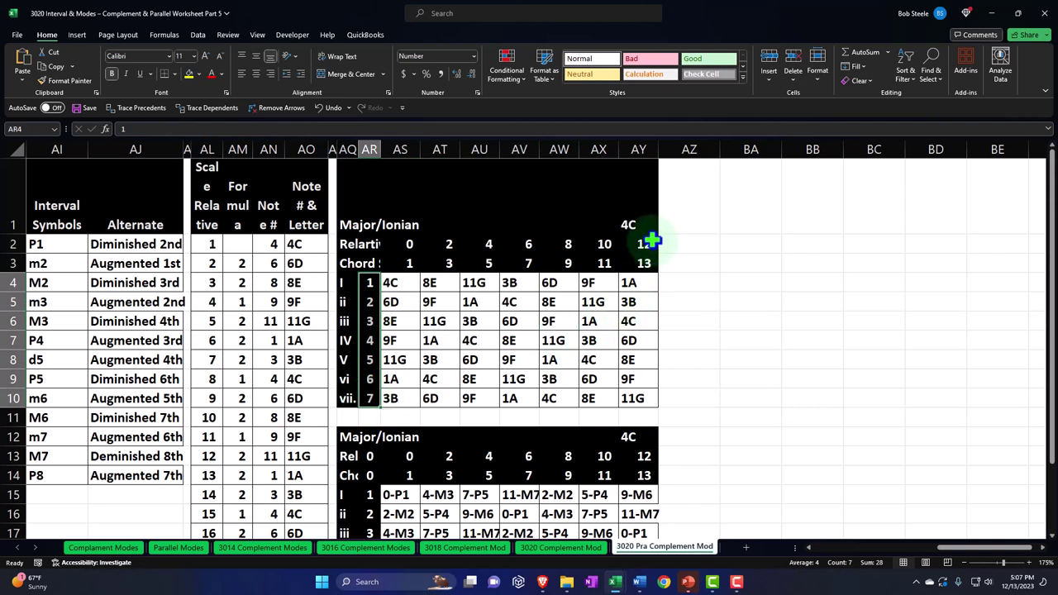
left_click_drag(347, 282, 341, 398)
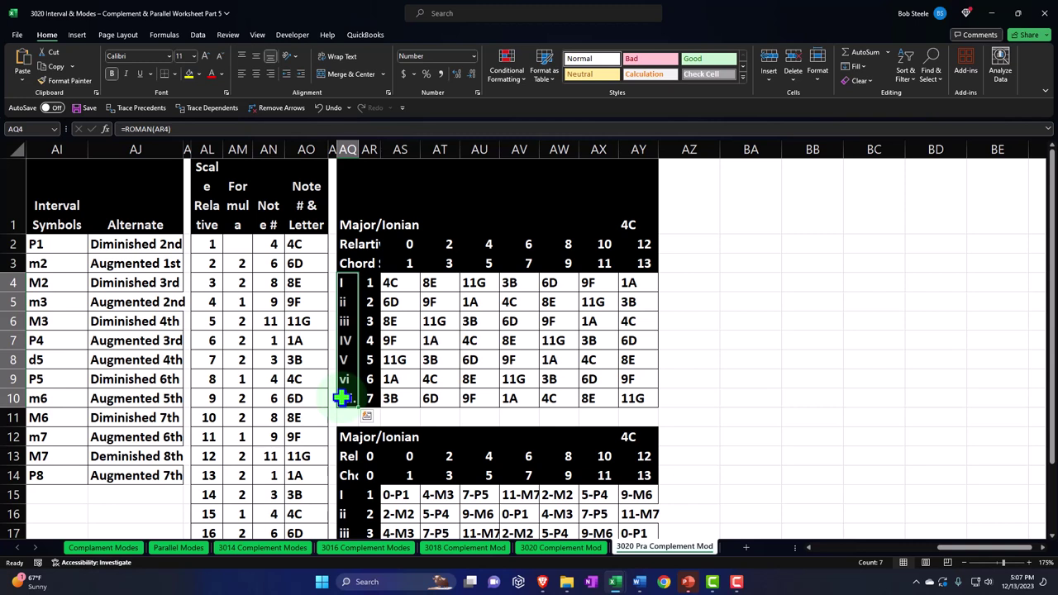
left_click(343, 282)
left_click_drag(342, 344, 348, 355, "ctrl")
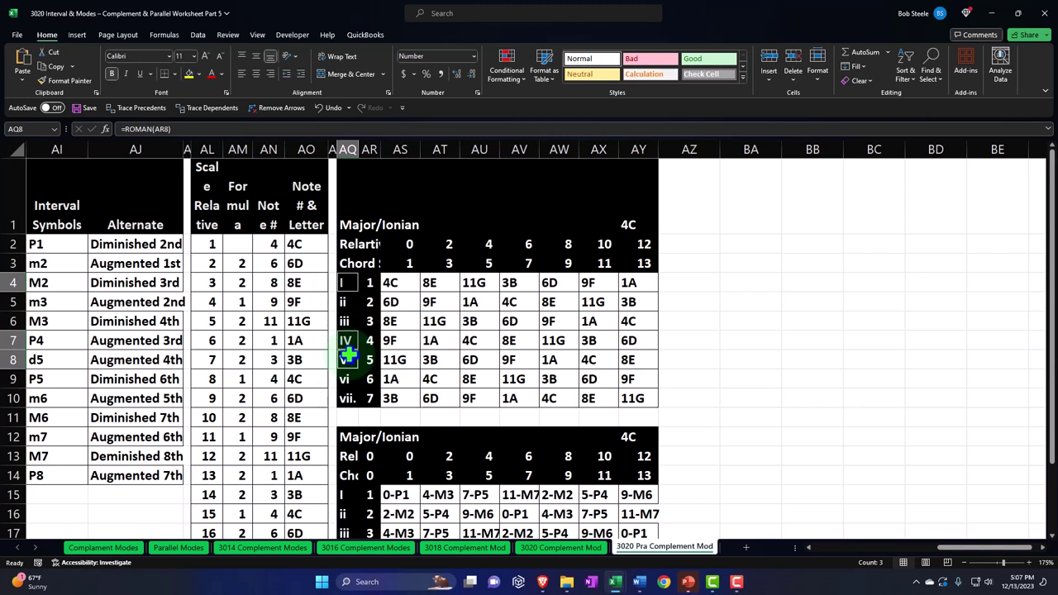
left_click(392, 285)
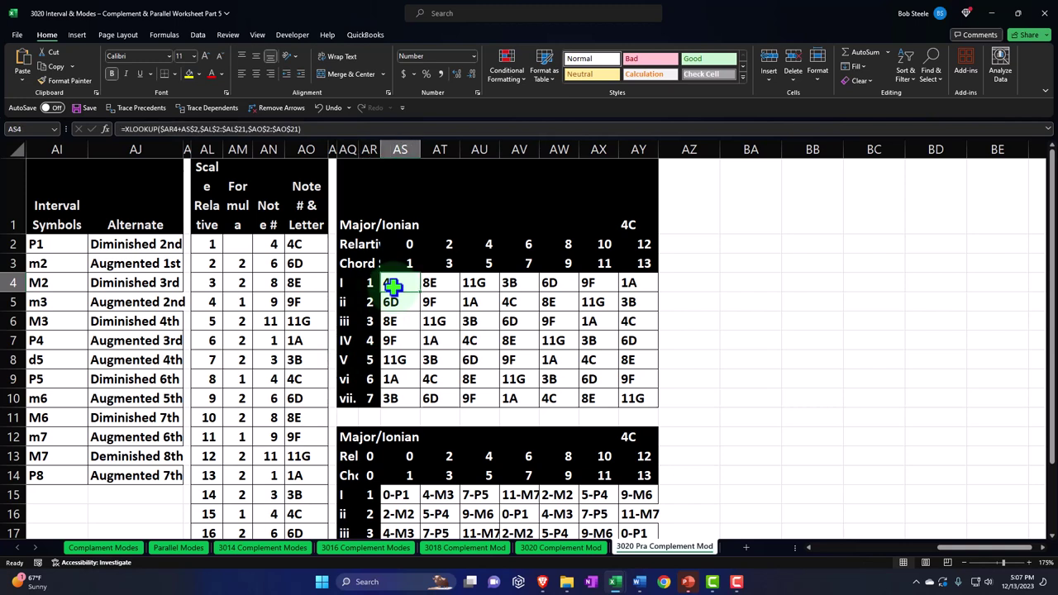
key("Down")
key("Down")
key("Down")
key("Down")
key("Down")
key("Down")
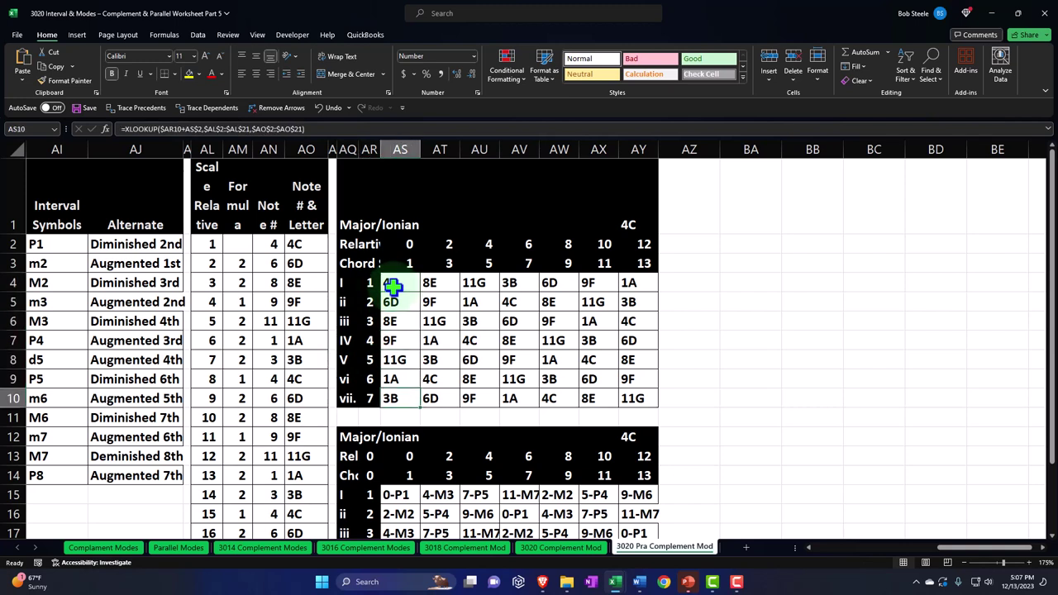
key("Up")
key("Up")
key("Up")
key("Up")
key("Up")
key("Up")
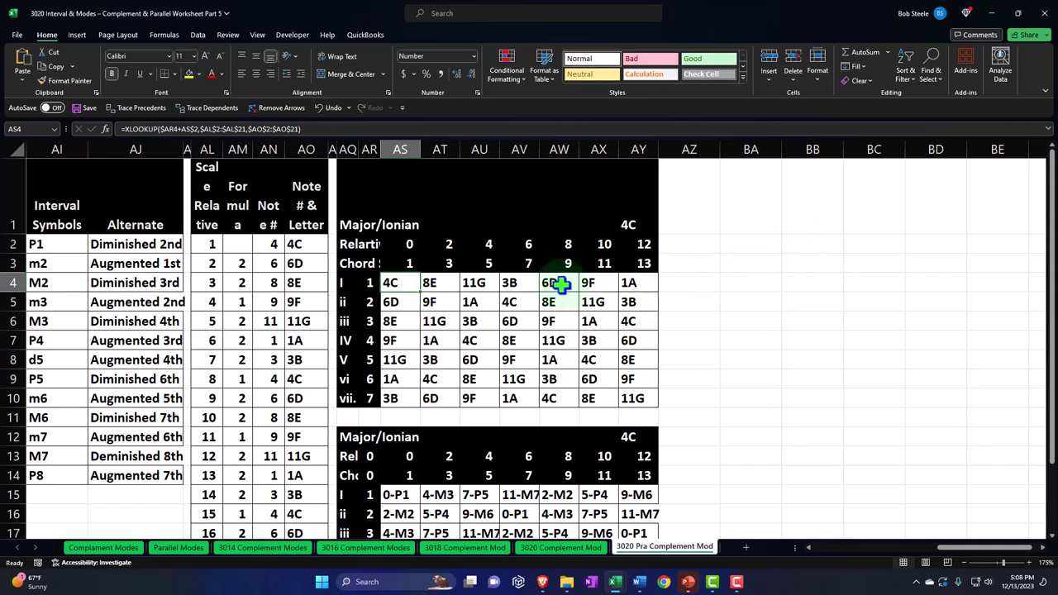
scroll(562, 280, "down", 2)
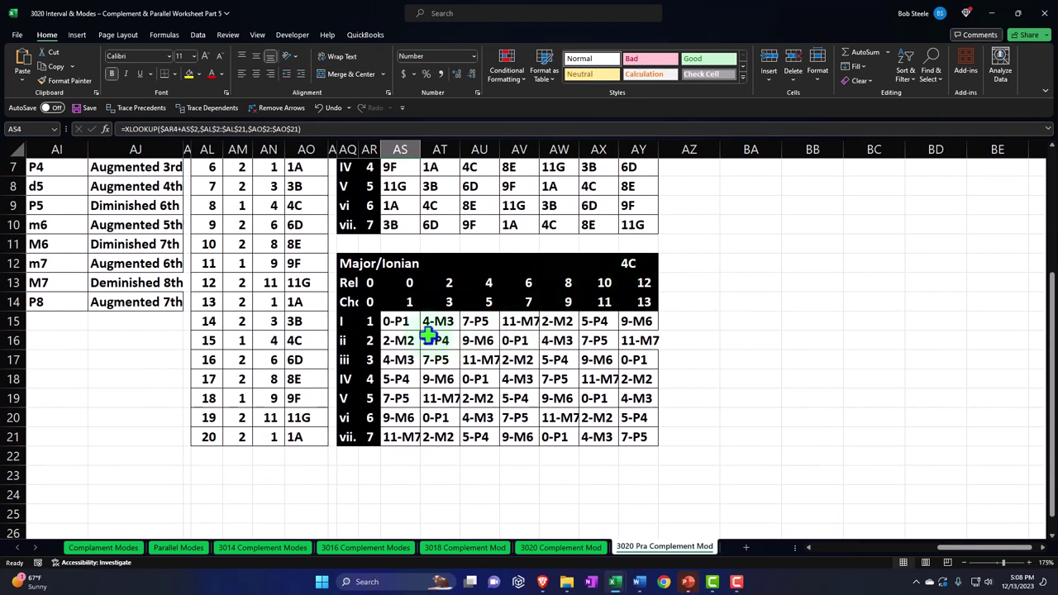
left_click(396, 325)
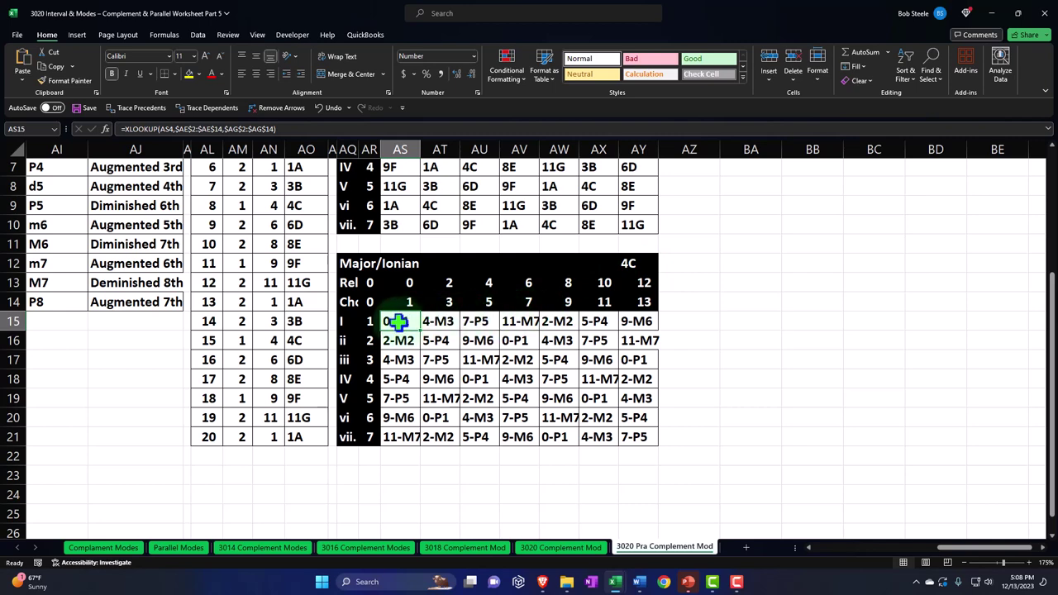
left_click_drag(413, 321, 457, 319)
left_click_drag(529, 320, 633, 321)
scroll(515, 304, "up", 2)
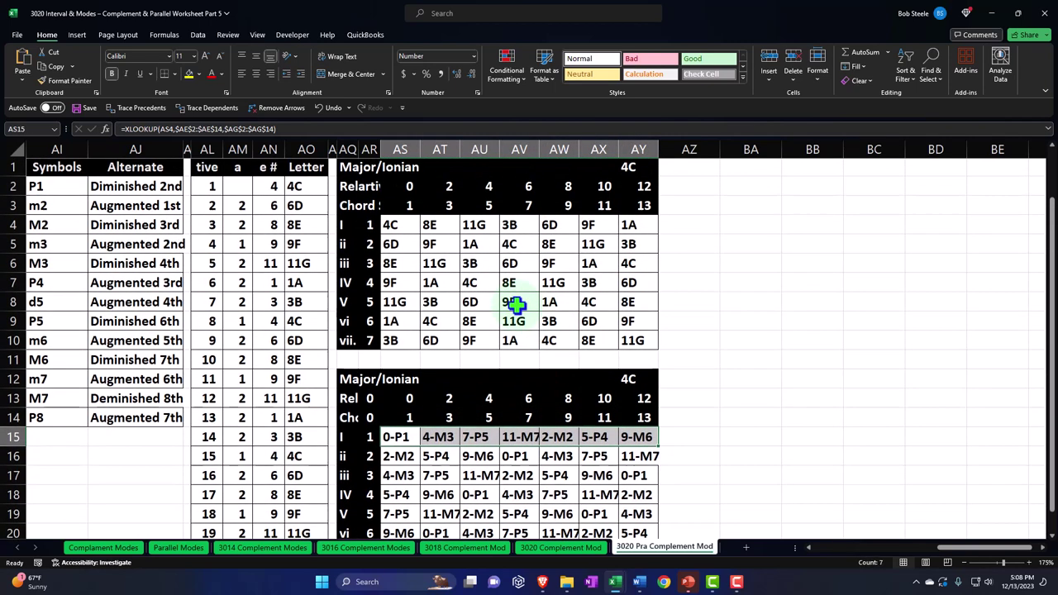
left_click(400, 245)
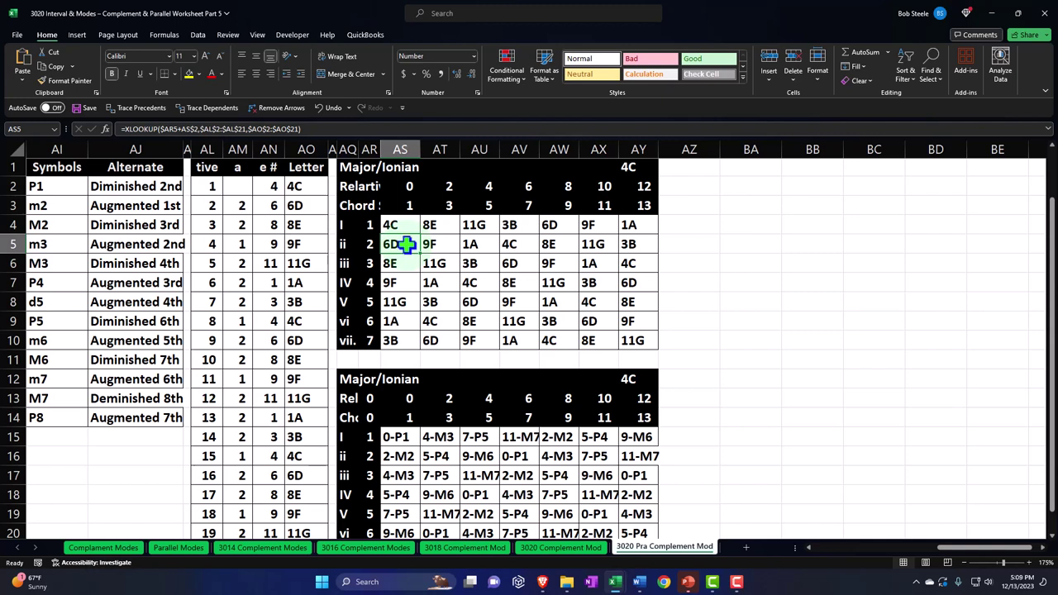
left_click(701, 205)
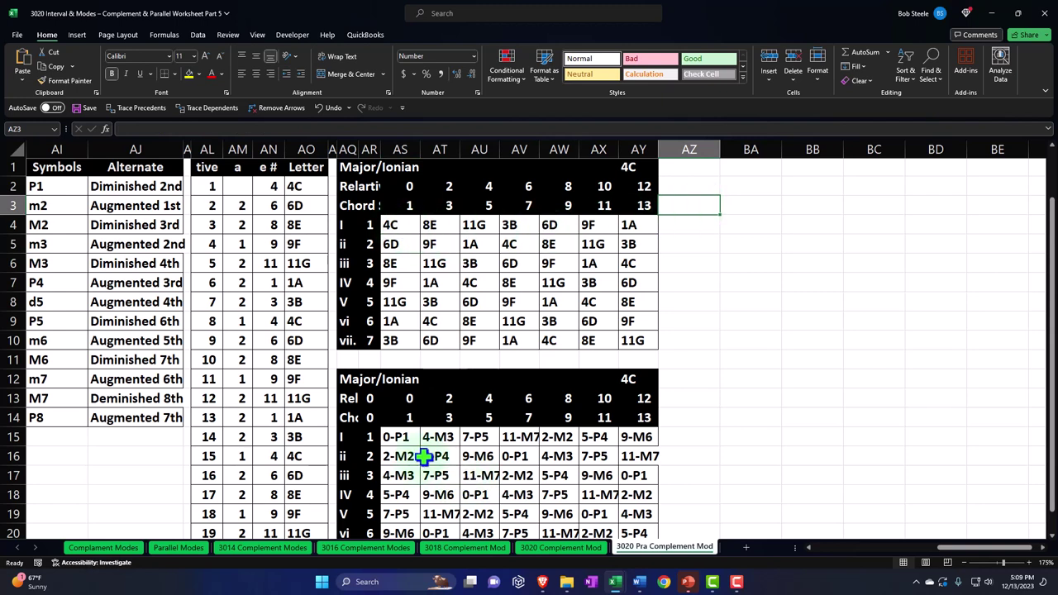
left_click(685, 167)
key("Delete")
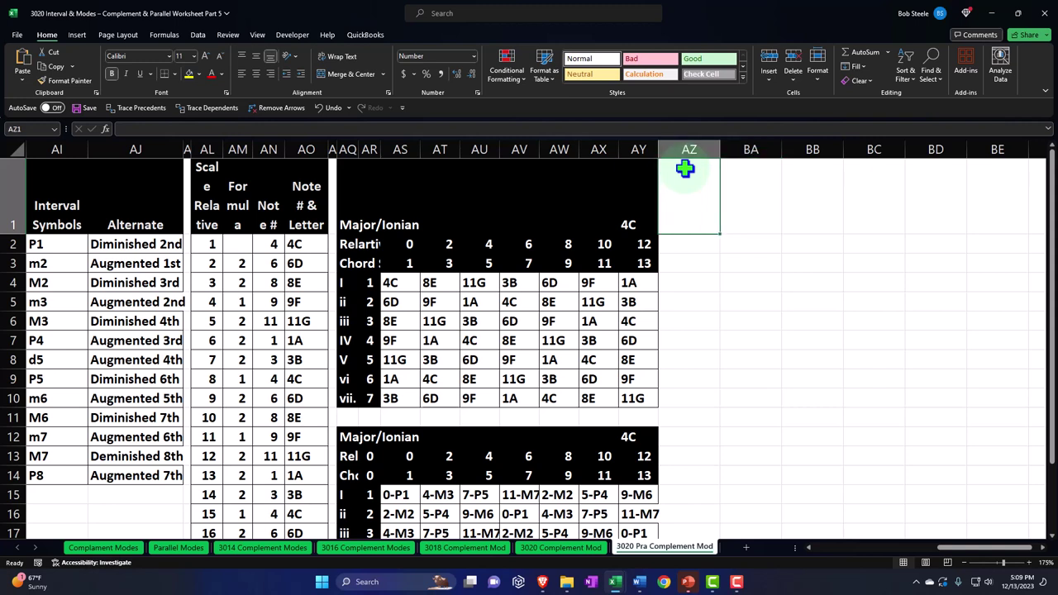
Link cell BD2 to the chord table's AS4 so it shows 4C
key("Right")
key("Right")
key("Right")
key("Right")
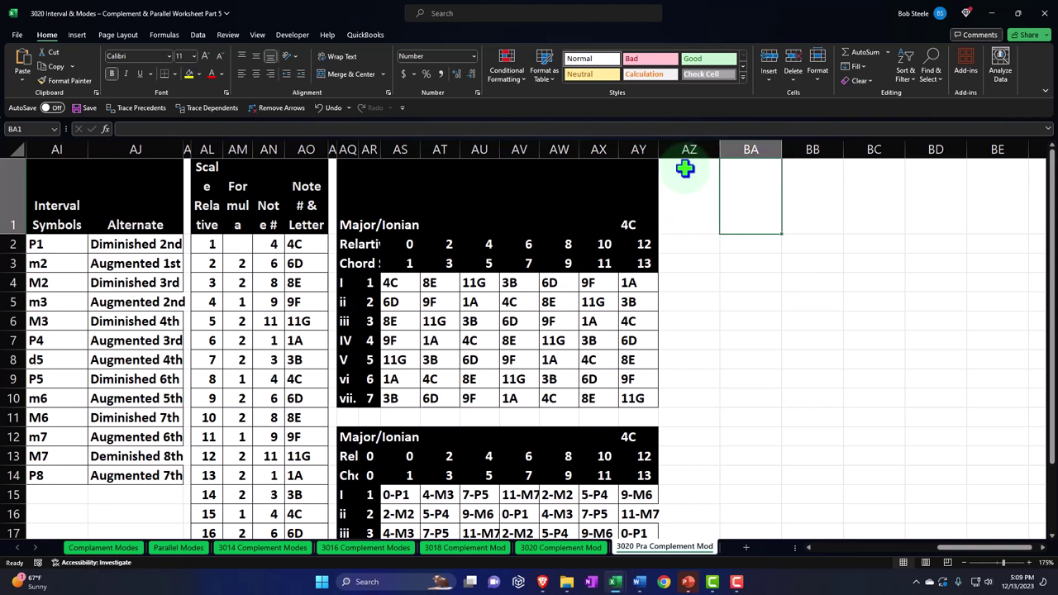
key("Down")
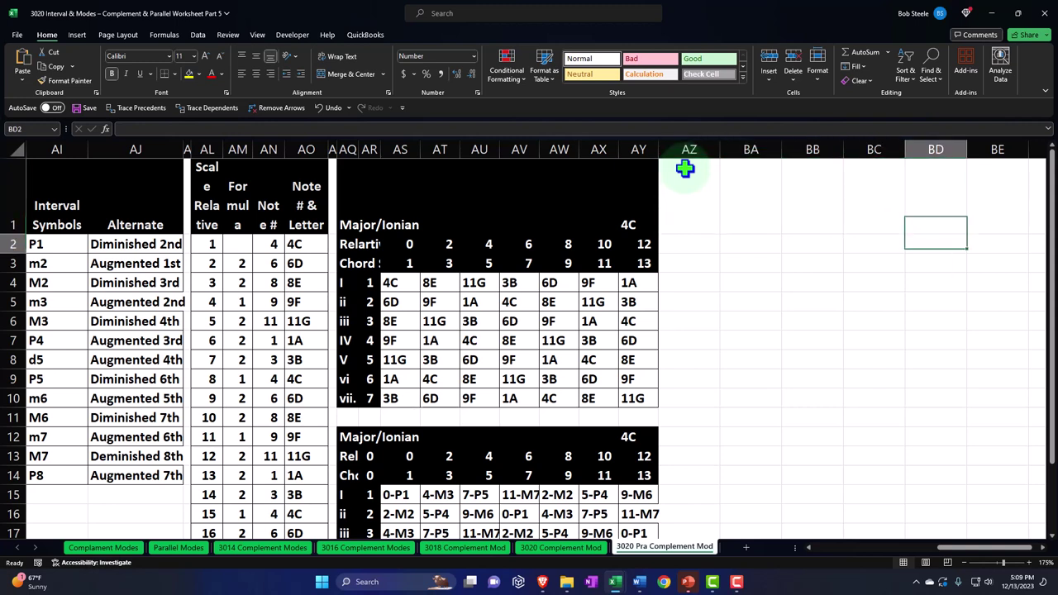
type("=")
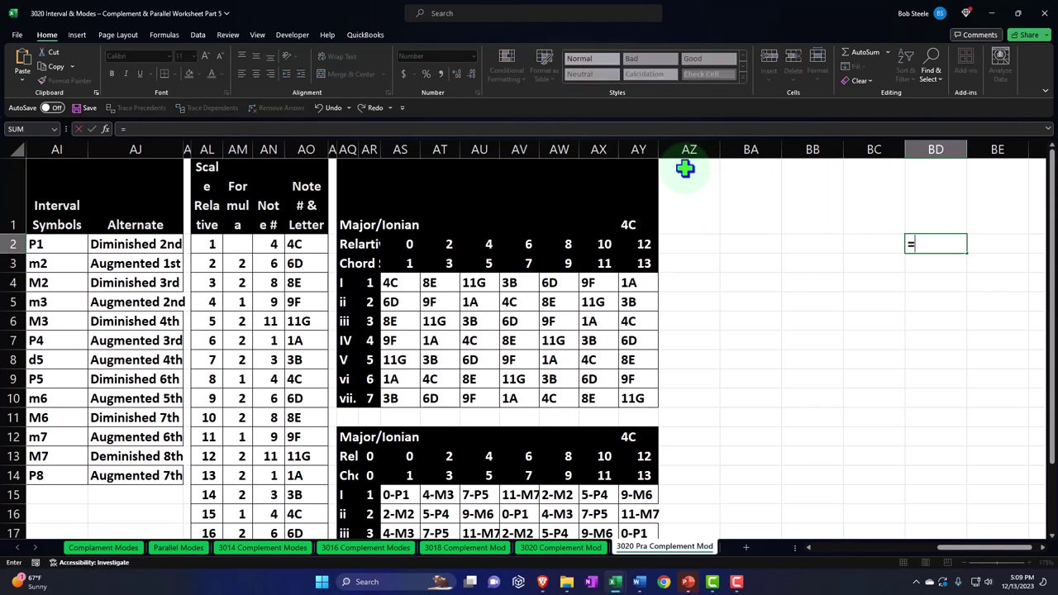
key("Left")
key("Left")
key("Left")
key("Left")
key("Left")
key("Left")
key("Left")
key("Left")
key("Left")
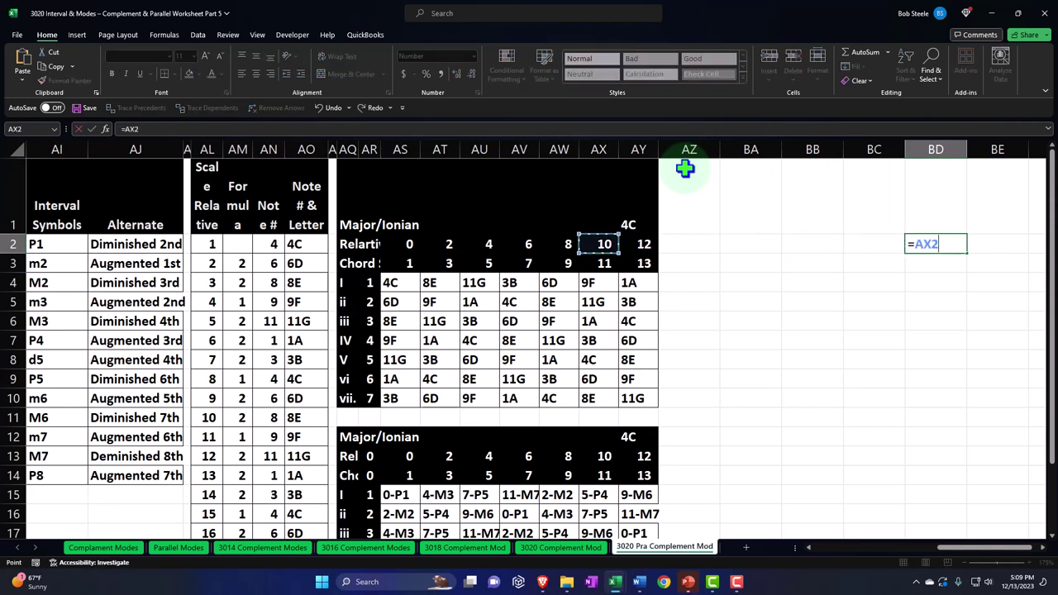
key("Left")
key("Left")
key("Down")
key("Down")
key("Return")
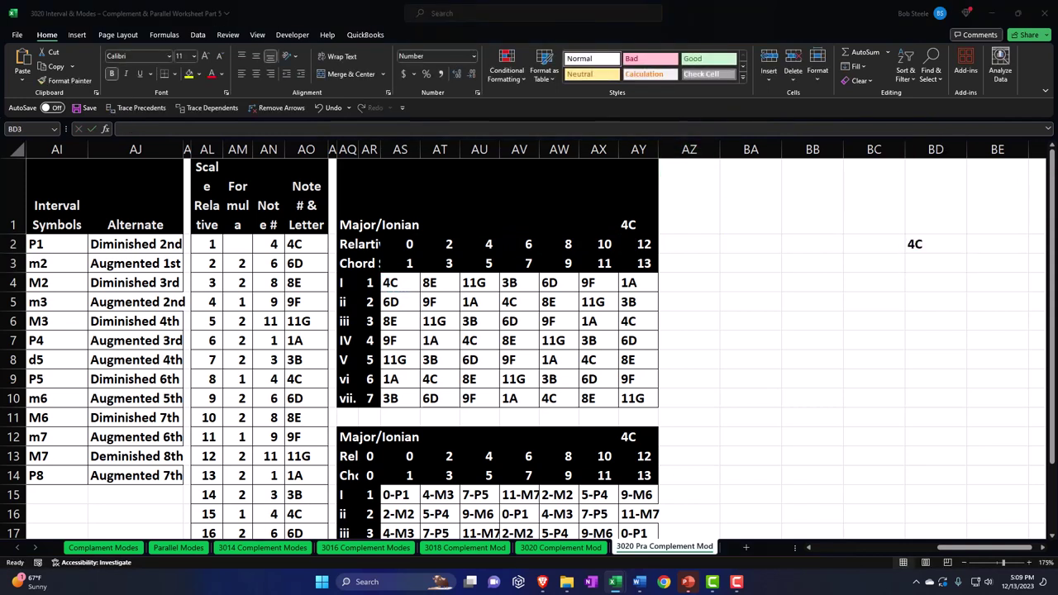
left_click(952, 238)
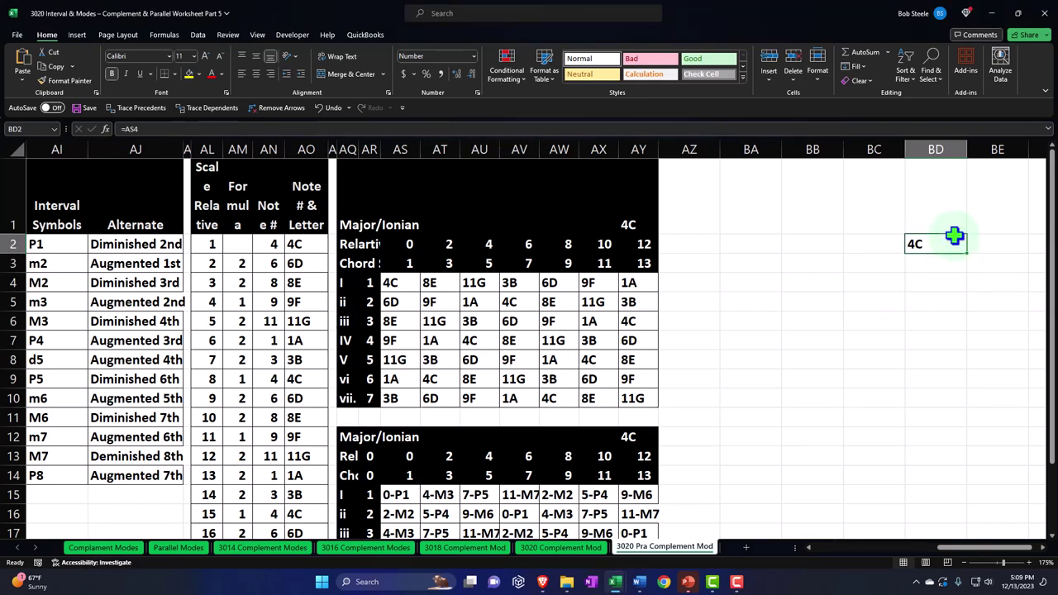
Link cell BF4 to AS5 so it shows 6D
key("Right")
key("Right")
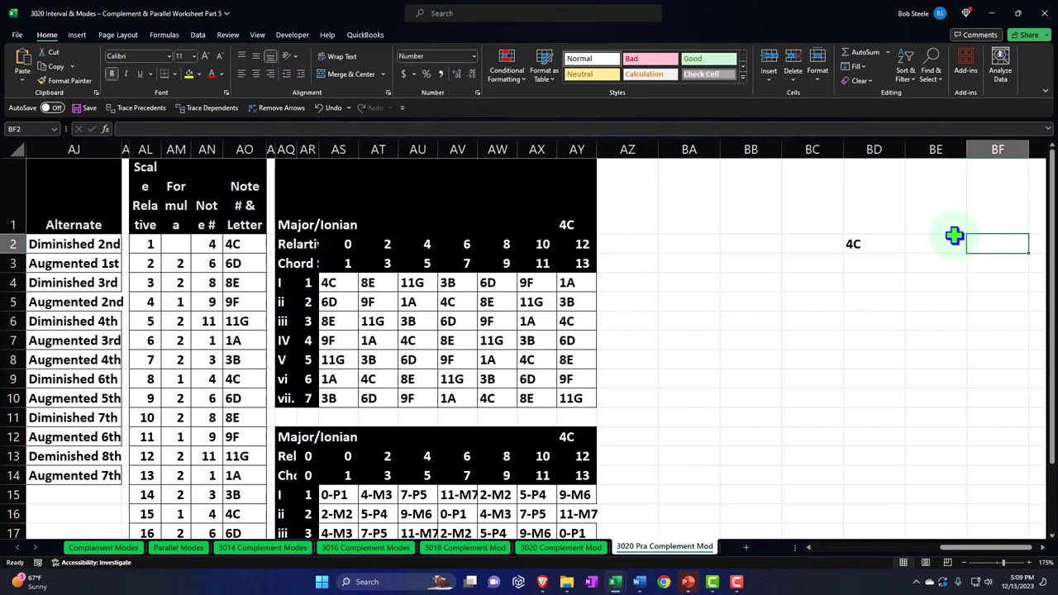
key("Down")
key("Down")
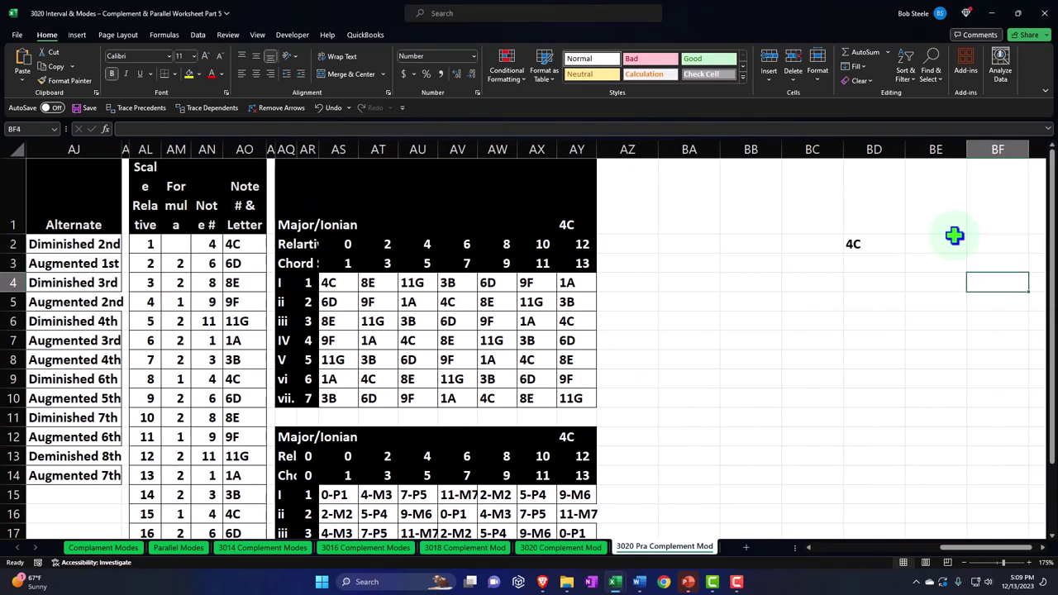
type("=")
key("Left")
key("Left")
key("Left")
key("Left")
key("Left")
key("Left")
key("Left")
key("Left")
key("Left")
key("Left")
key("Left")
key("Left")
key("Left")
key("Down")
key("Return")
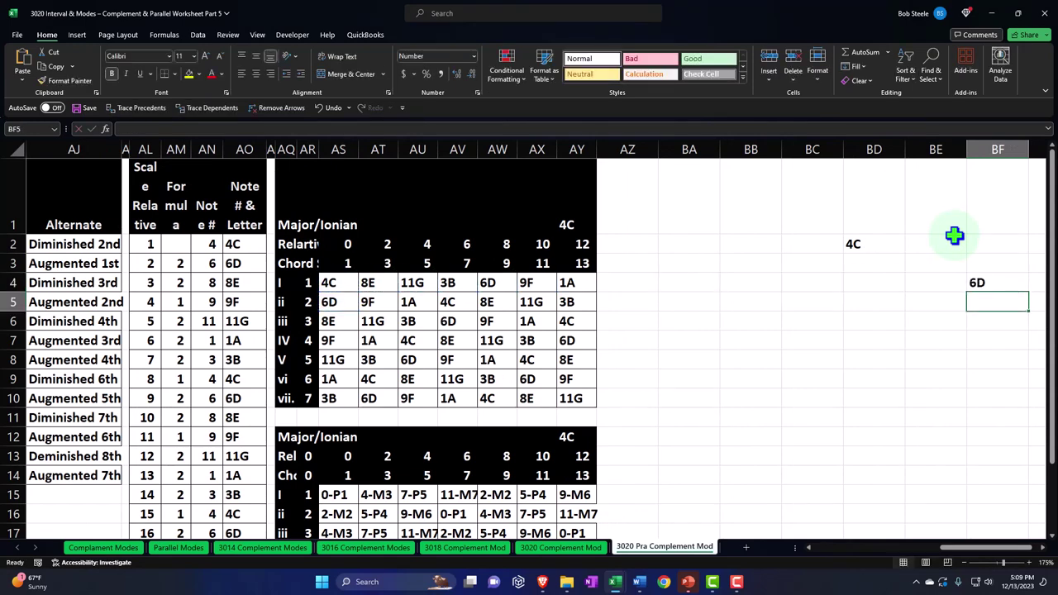
Link cell BF6 to AS6 so it shows 8E
key("Down")
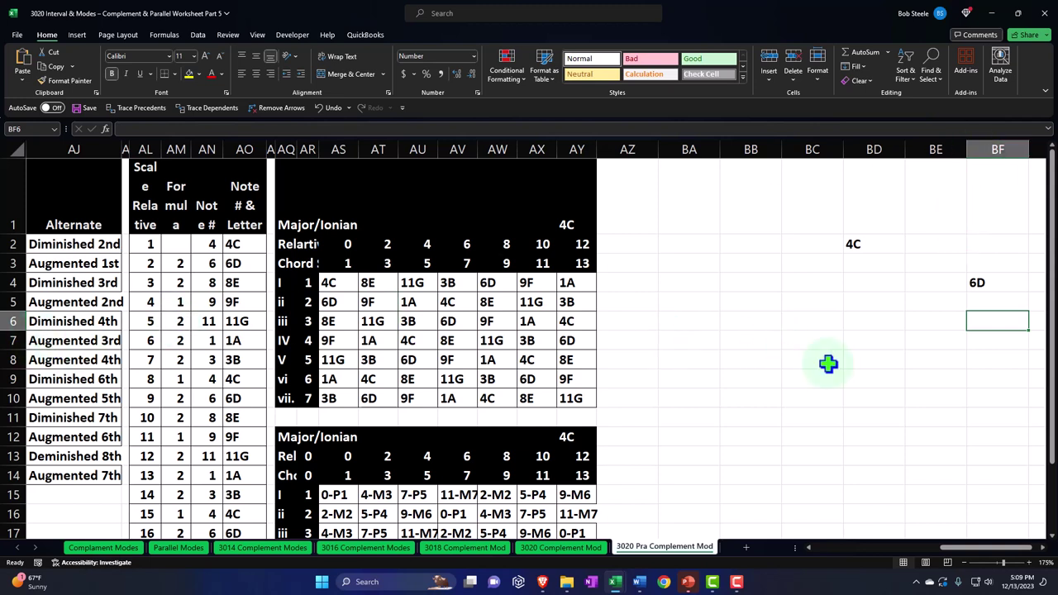
type("=")
key("Left")
key("Left")
key("Left")
key("Left")
key("Left")
key("Left")
key("Left")
key("Left")
key("Left")
key("Left")
key("Left")
key("Left")
key("Left")
key("Return")
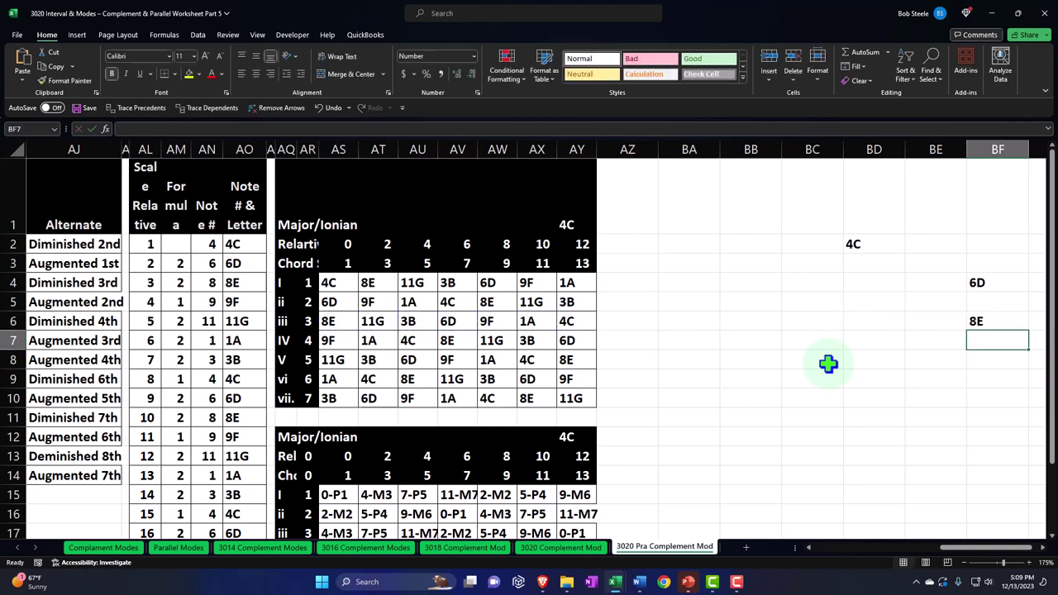
key("Down")
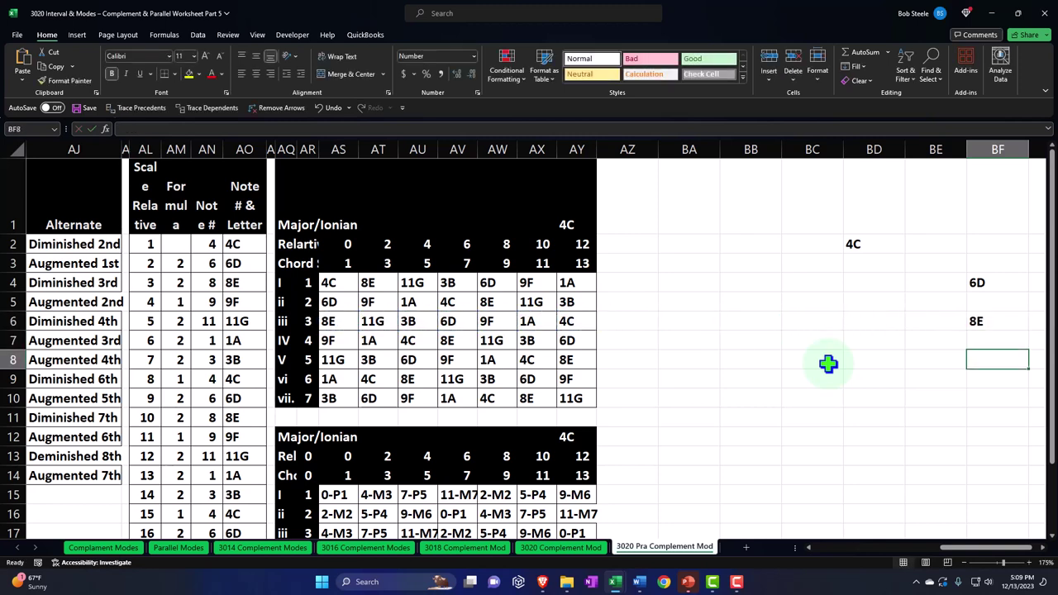
key("Left")
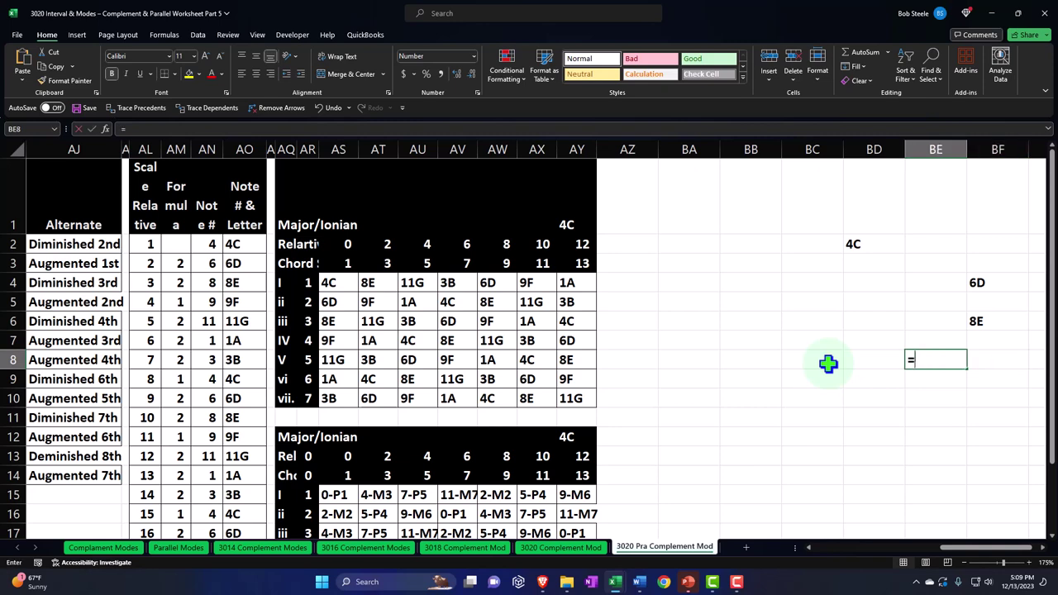
Link cell BE8 to the chord table so it shows 9F
type("=")
key("Left")
key("Left")
key("Left")
key("Left")
key("Left")
key("Left")
key("Left")
key("Left")
key("Left")
key("Left")
key("Right")
key("Return")
key("Left")
Link cell BC8 to AS8 so it shows 11G
left_click(828, 364)
type("=")
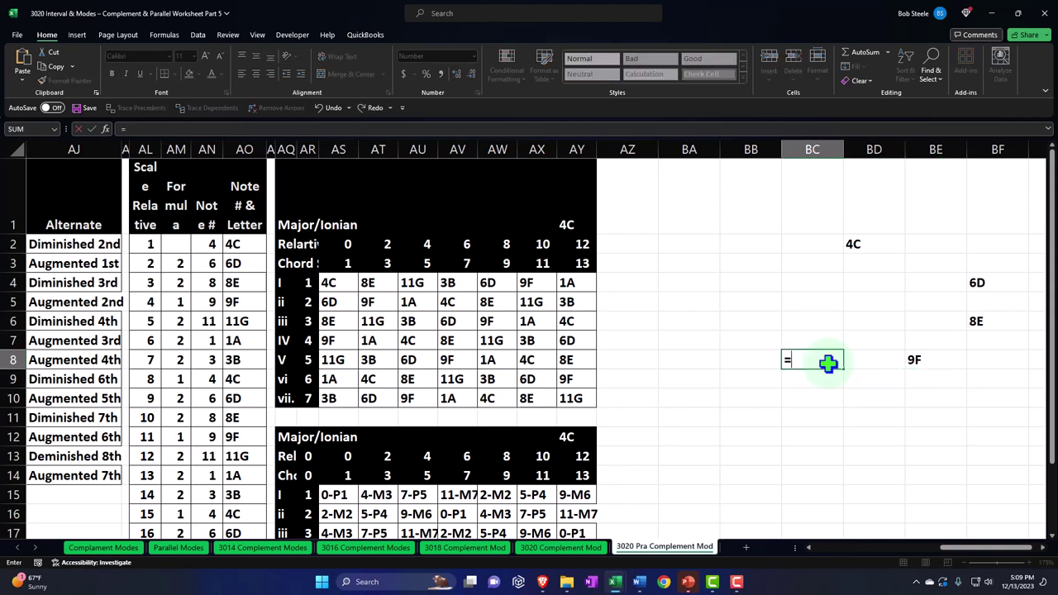
key("Left")
key("Left")
key("Left")
key("Left")
key("Left")
key("Left")
key("Left")
key("Left")
key("Left")
key("Left")
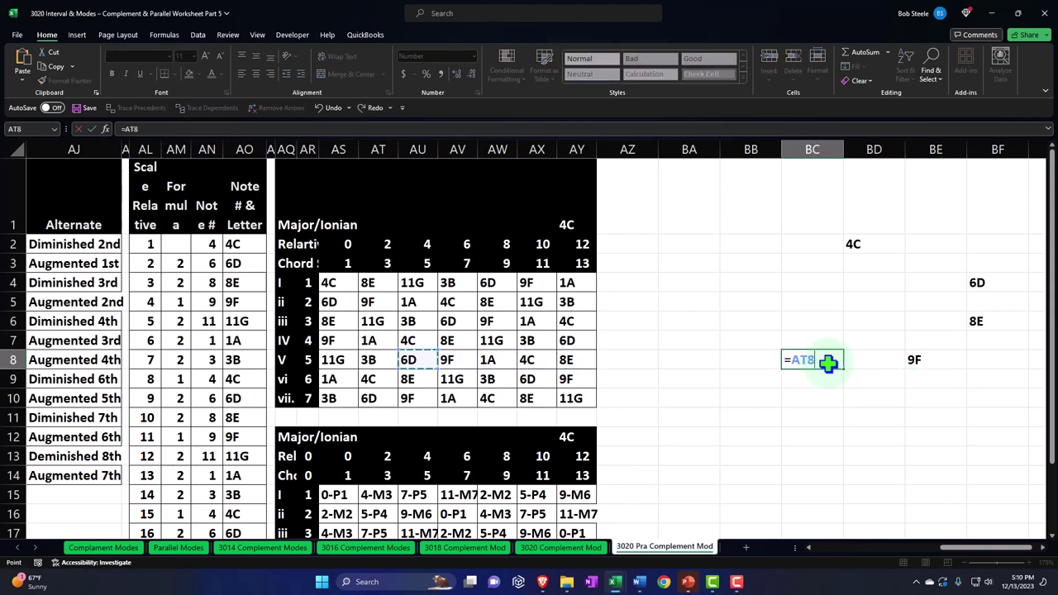
key("Return")
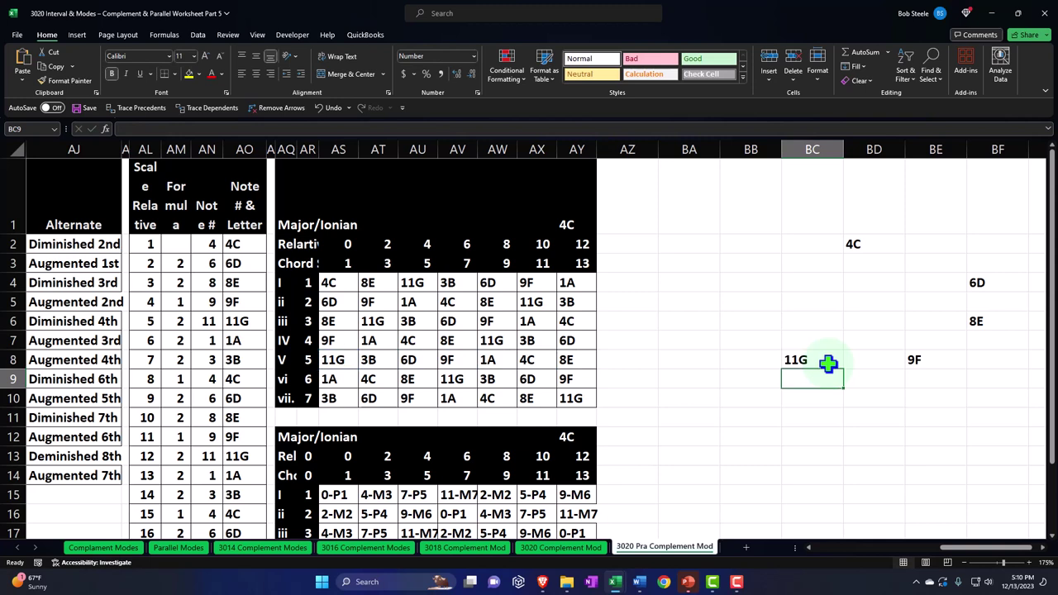
left_click(828, 364)
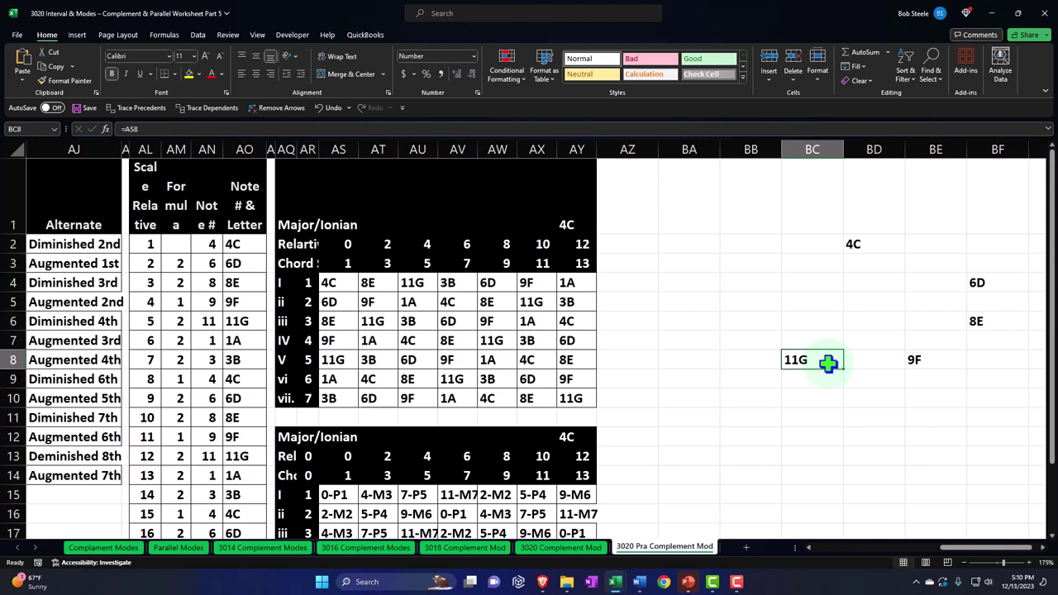
Link cell BB6 to the chord table's 1A note
key("Left")
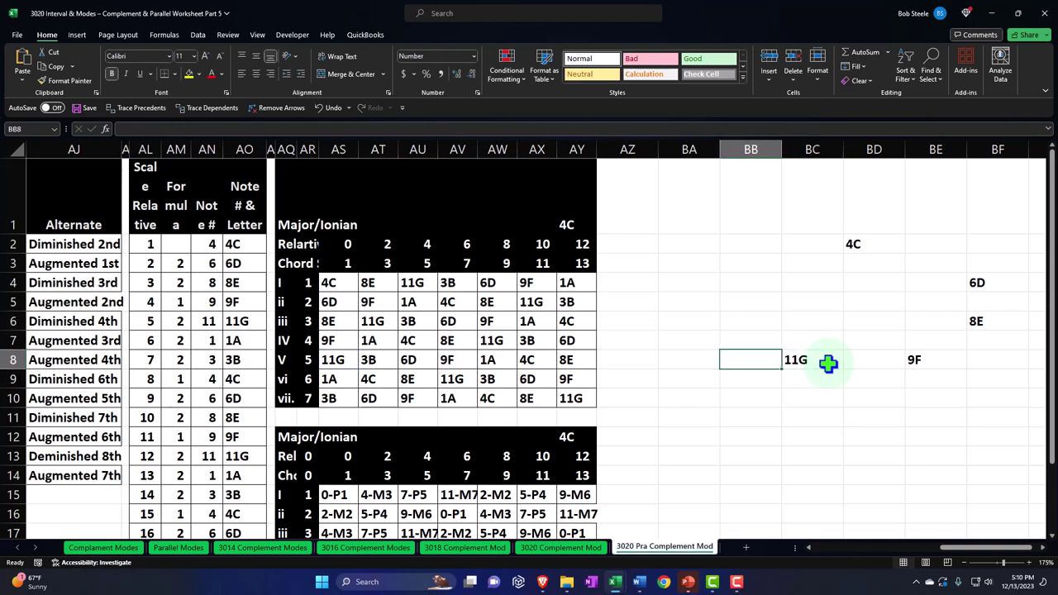
key("Up")
key("Up")
type("=")
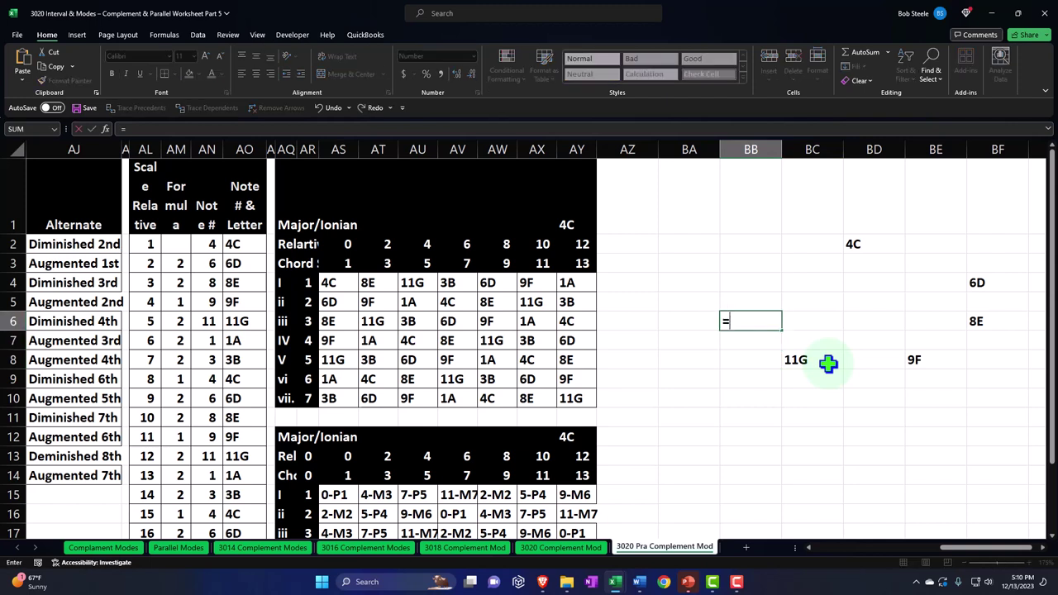
key("Left")
key("Left")
key("Left")
key("Left")
key("Left")
key("Left")
key("Left")
key("Left")
key("Left")
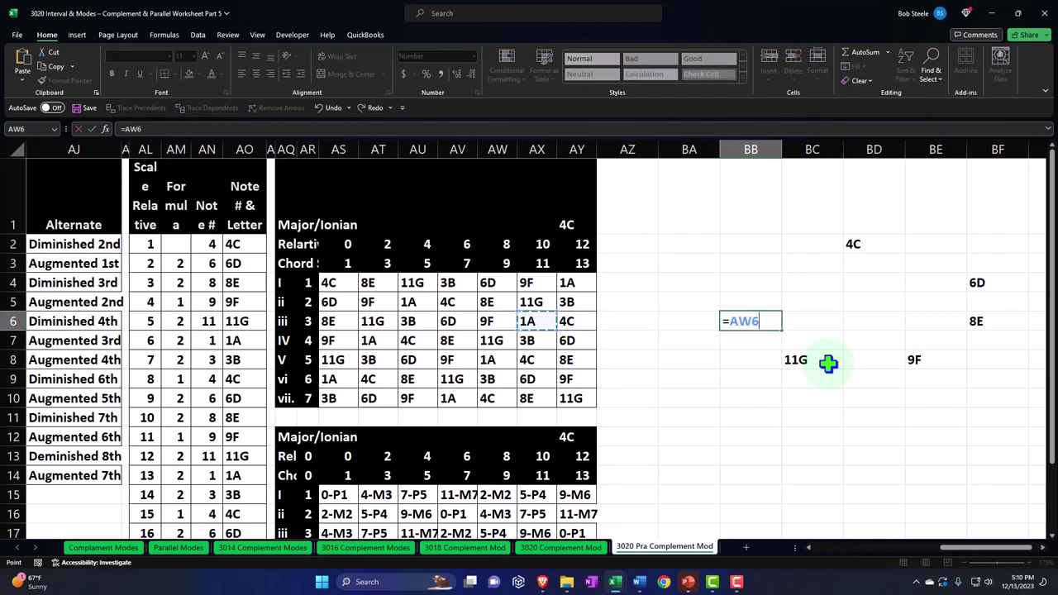
key("Down")
key("Down")
key("Down")
key("Return")
key("Up")
key("Up")
key("Up")
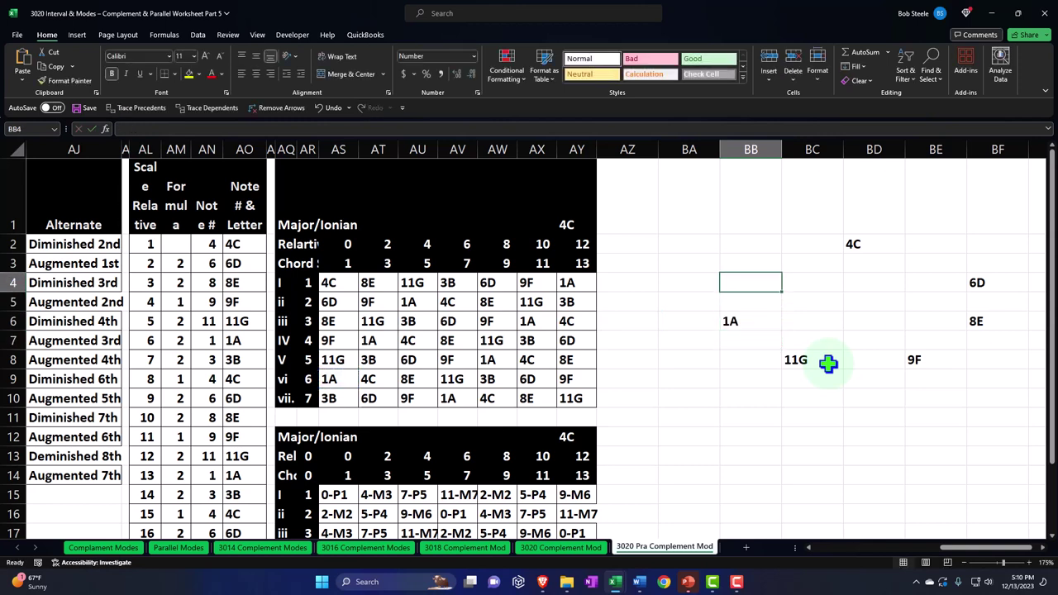
Link cell BB4 to the chord table's 3B note
type("=")
key("Left")
key("Left")
key("Left")
key("Left")
key("Left")
key("Left")
key("Left")
key("Down")
key("Down")
key("Down")
key("Down")
key("Down")
key("Down")
key("Left")
key("Left")
key("Return")
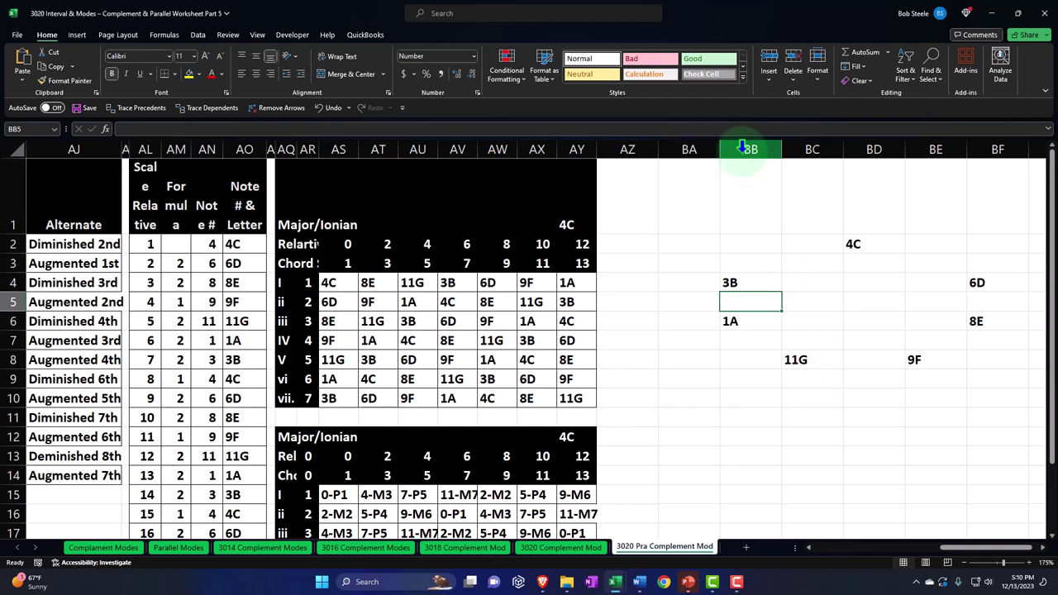
Set columns BA to BF to width 5.57 and shrink column AZ to 0.83
key("Up")
key("Up")
key("Up")
key("Up")
key("Right")
key("Right")
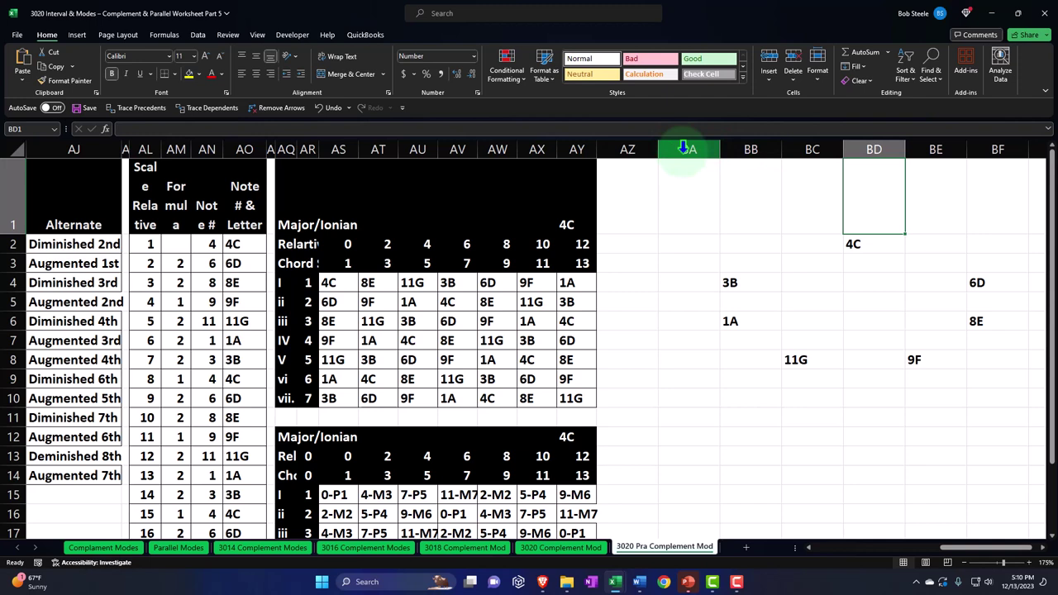
left_click_drag(689, 148, 976, 147)
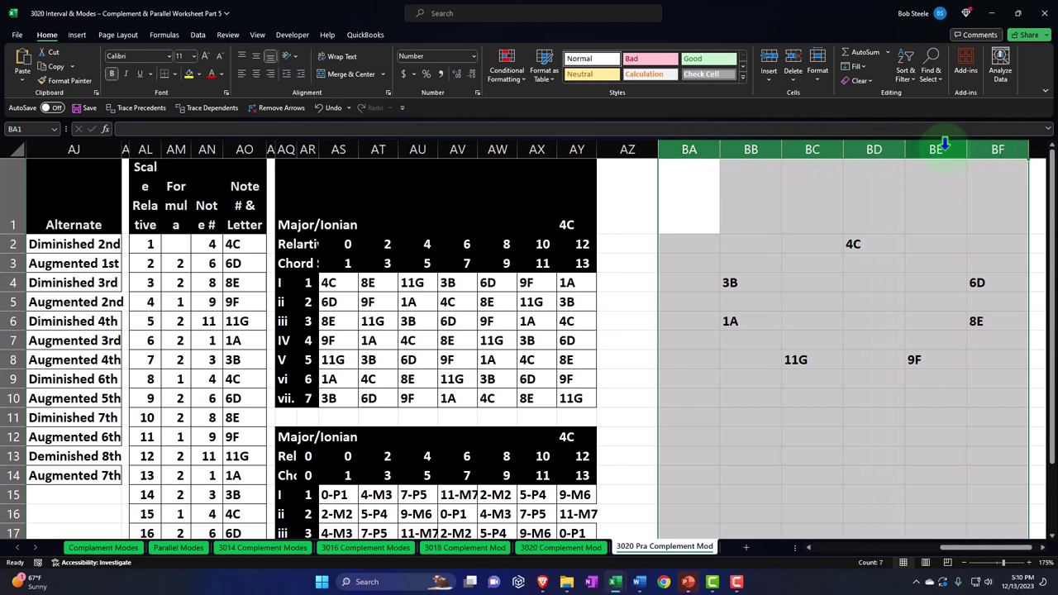
left_click_drag(906, 149, 879, 149)
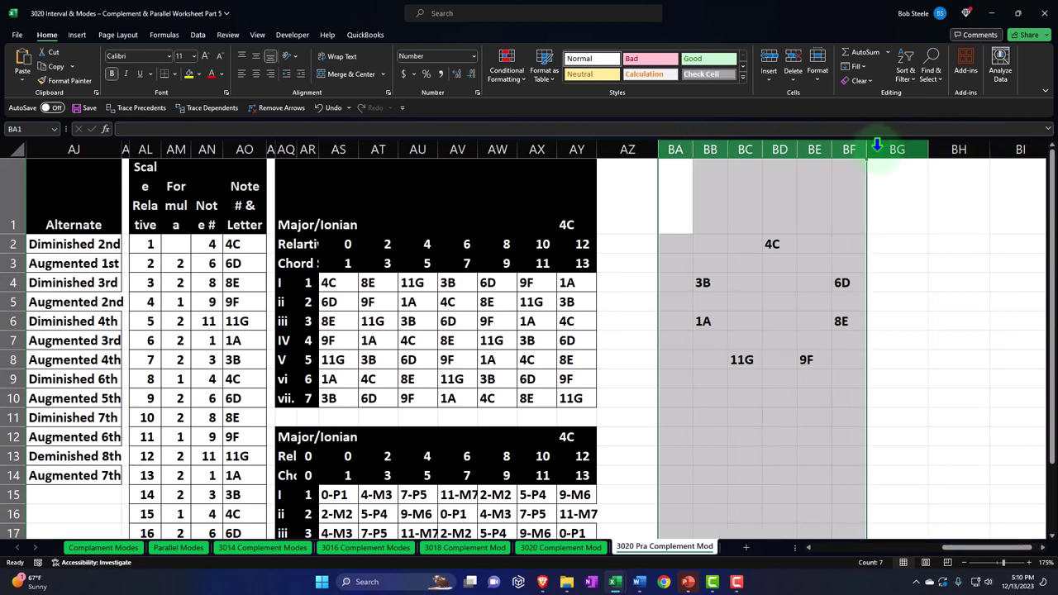
left_click(666, 176)
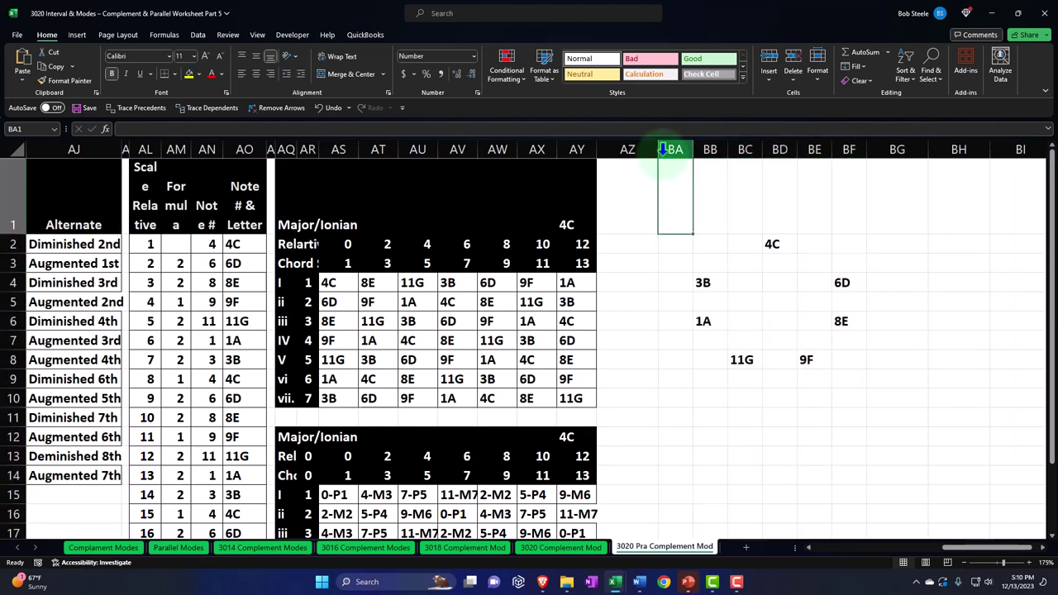
left_click_drag(659, 149, 607, 153)
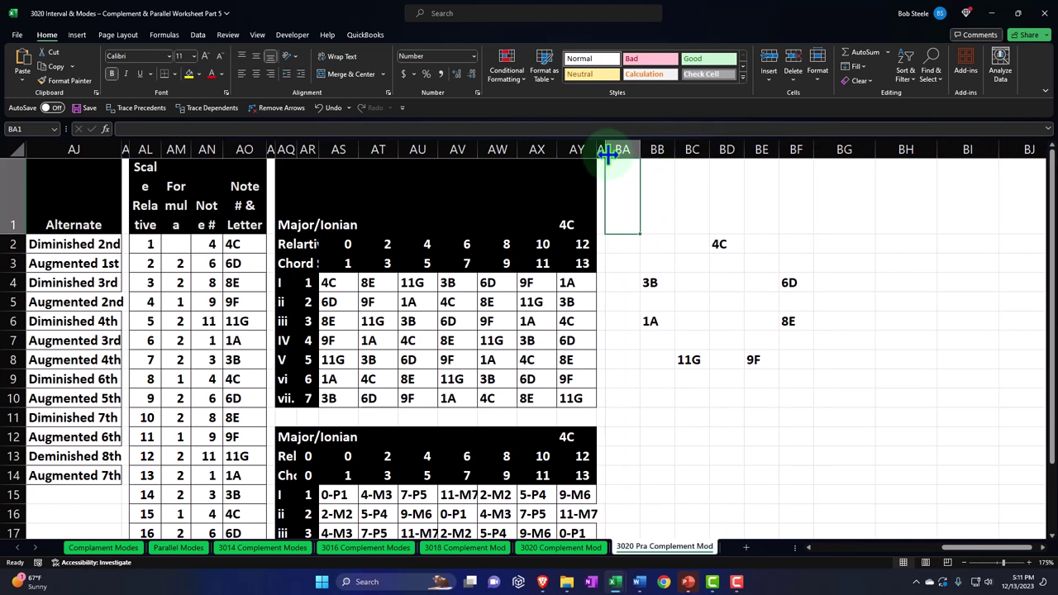
left_click(733, 213)
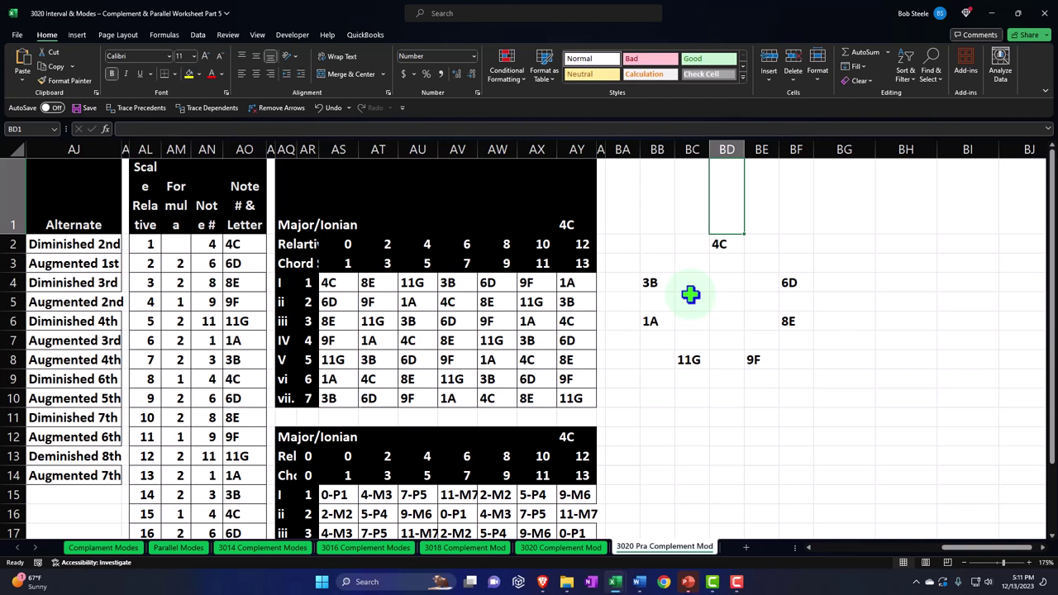
Link cell BD1 to the chord table's numeral I
type("=")
key("Left")
key("Left")
key("Left")
key("Left")
key("Left")
key("Left")
key("Left")
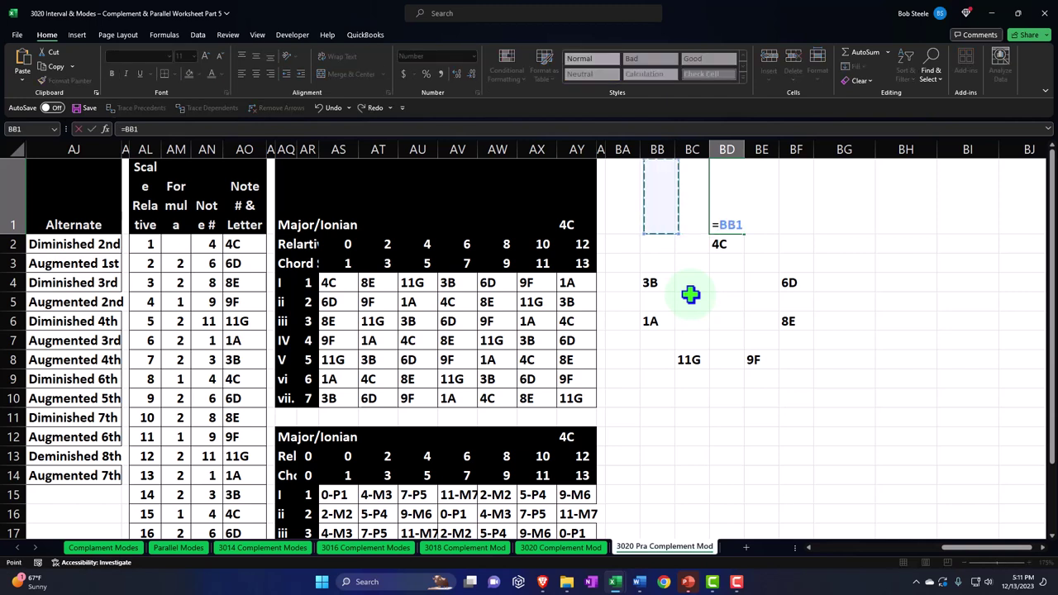
key("Left")
key("Down")
key("Down")
key("Down")
key("Left")
key("Left")
key("Left")
key("Left")
key("Left")
key("Return")
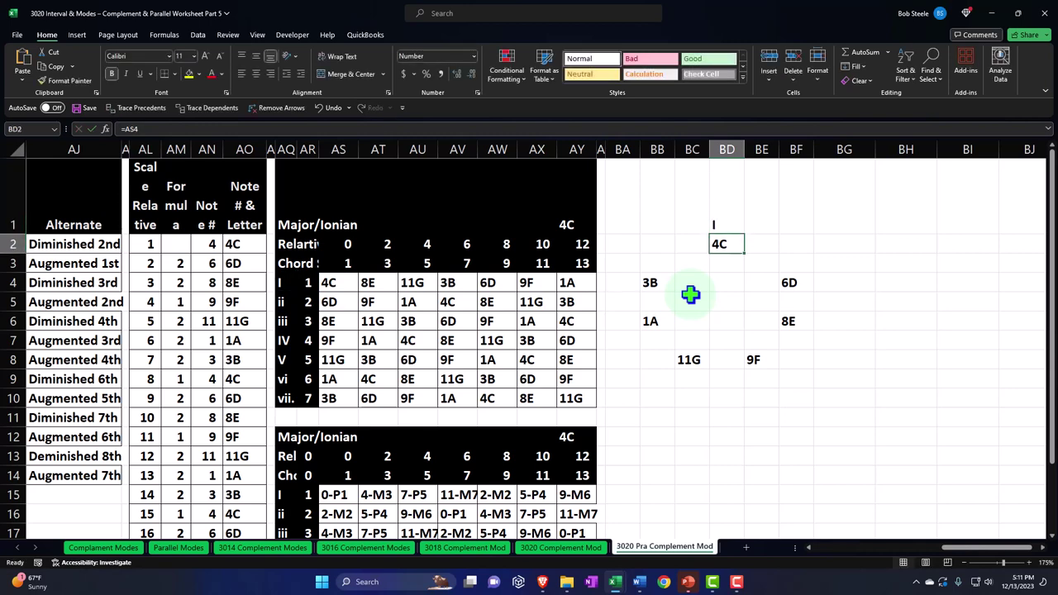
Link cell BG4, beside 6D, to numeral ii
key("Down")
key("Right")
key("Right")
key("Right")
key("Down")
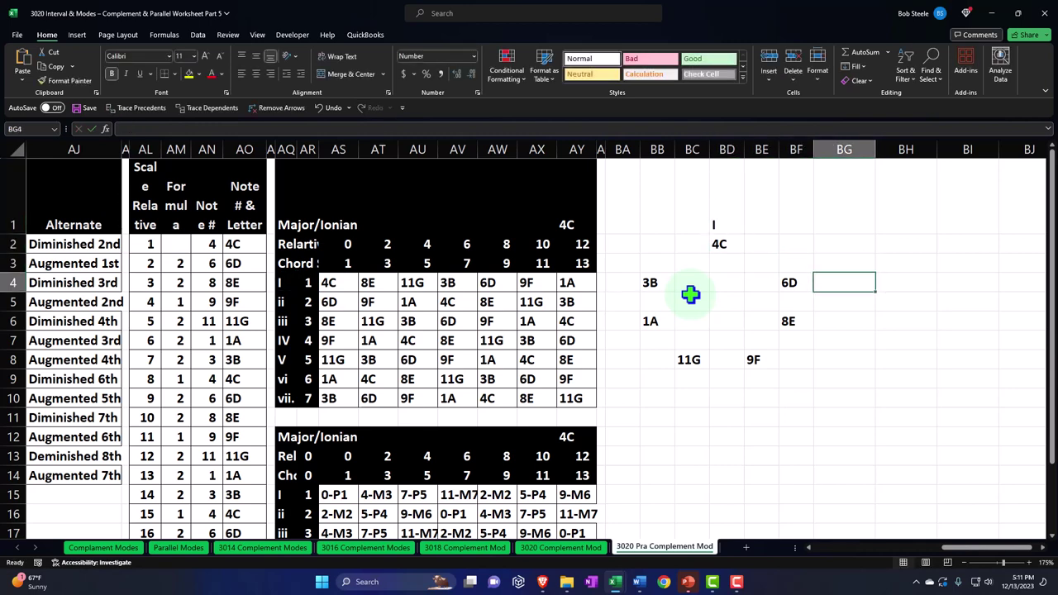
type("=")
key("Left")
key("Left")
key("Left")
key("Left")
key("Left")
key("Left")
key("Left")
key("Left")
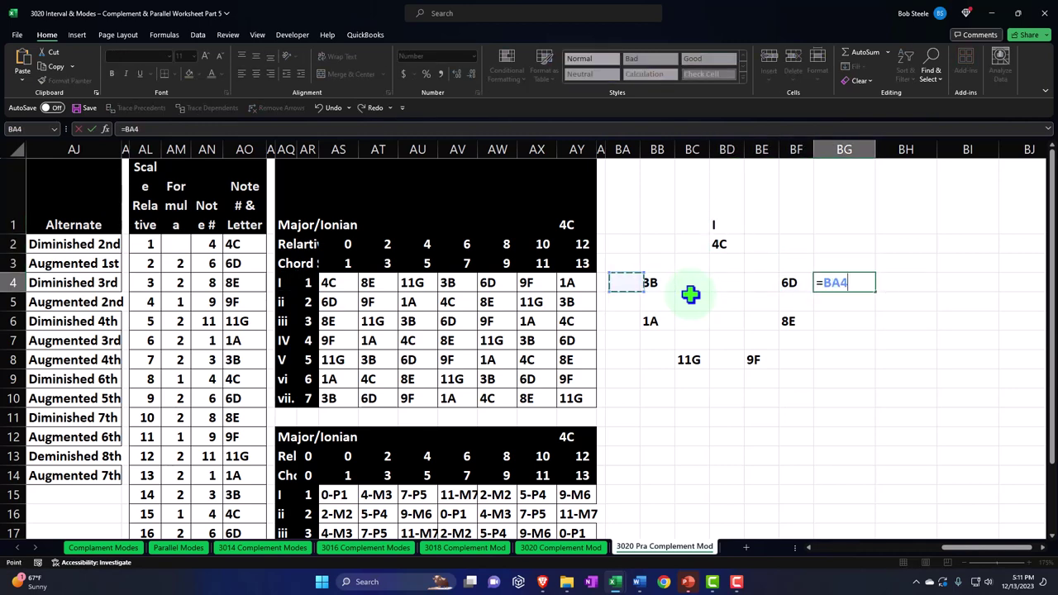
key("Left")
key("Left")
key("Left")
key("Left")
key("Left")
key("Left")
key("Left")
key("Left")
key("Down")
key("Down")
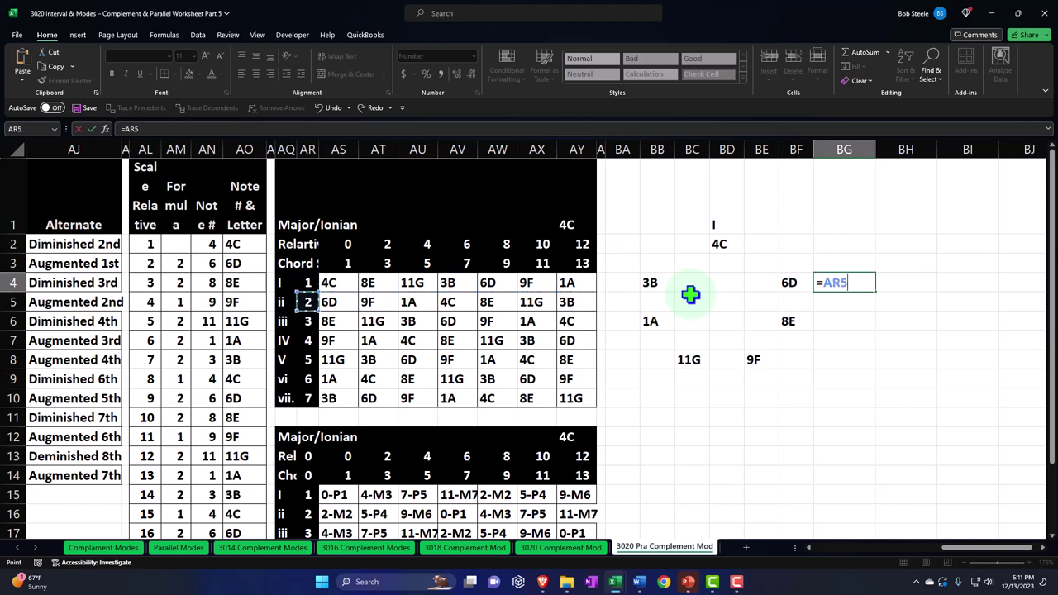
key("Return")
Link cell BG6, beside 8E, to numeral iii
key("Down")
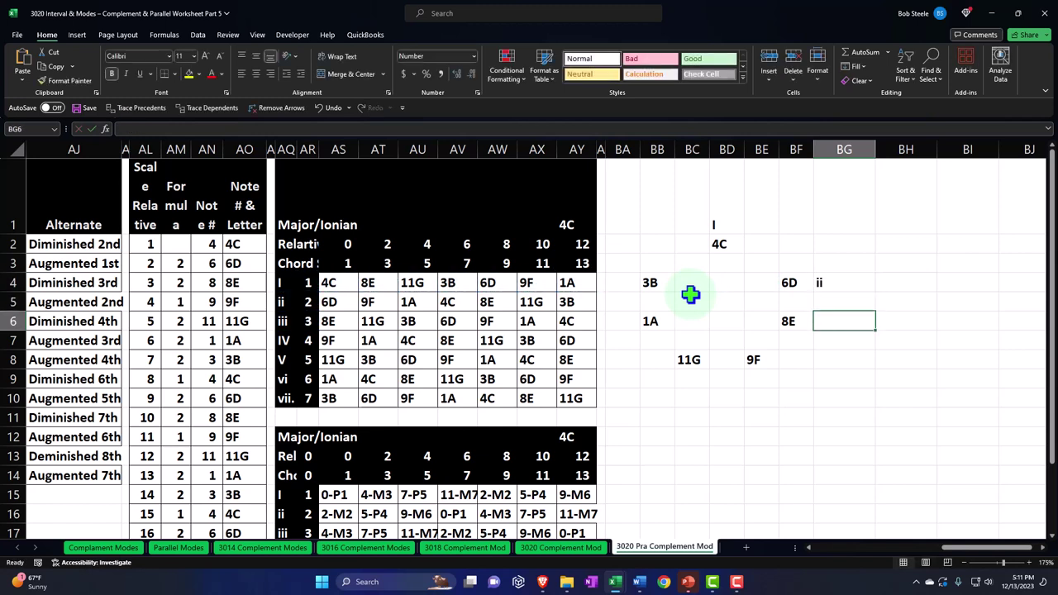
type("=")
key("Left")
key("Left")
key("Left")
key("Left")
key("Left")
key("Left")
key("Left")
key("Left")
key("Left")
key("Left")
key("Left")
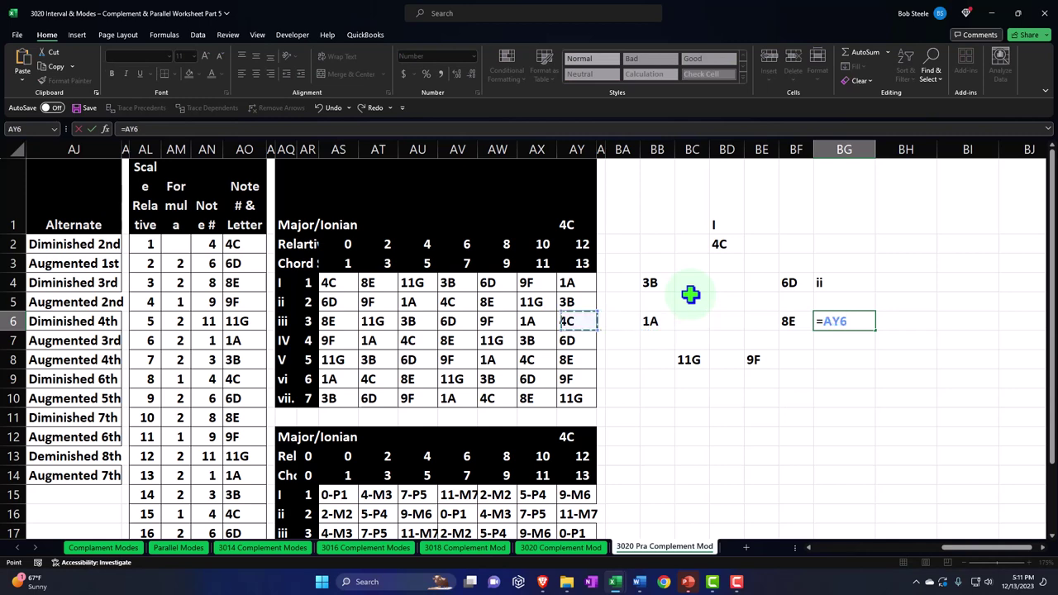
key("Left")
key("Left")
key("Left")
key("Left")
key("Left")
key("Return")
Link cell BE9, below 9F, to numeral IV
key("Down")
key("Down")
key("Left")
key("Left")
type("=")
key("Left")
key("Left")
key("Left")
key("Left")
key("Left")
key("Left")
key("Left")
key("Left")
key("Left")
key("Left")
key("Left")
key("Left")
key("Left")
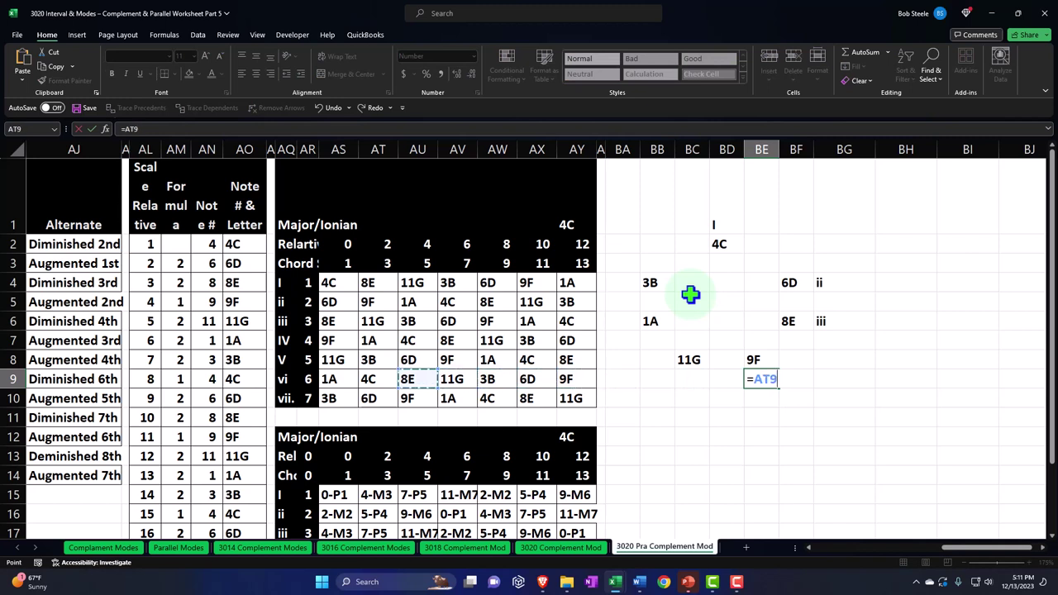
key("Left")
key("Up")
key("Up")
key("Return")
Link cell BC9, below 11G, to numeral V
key("Left")
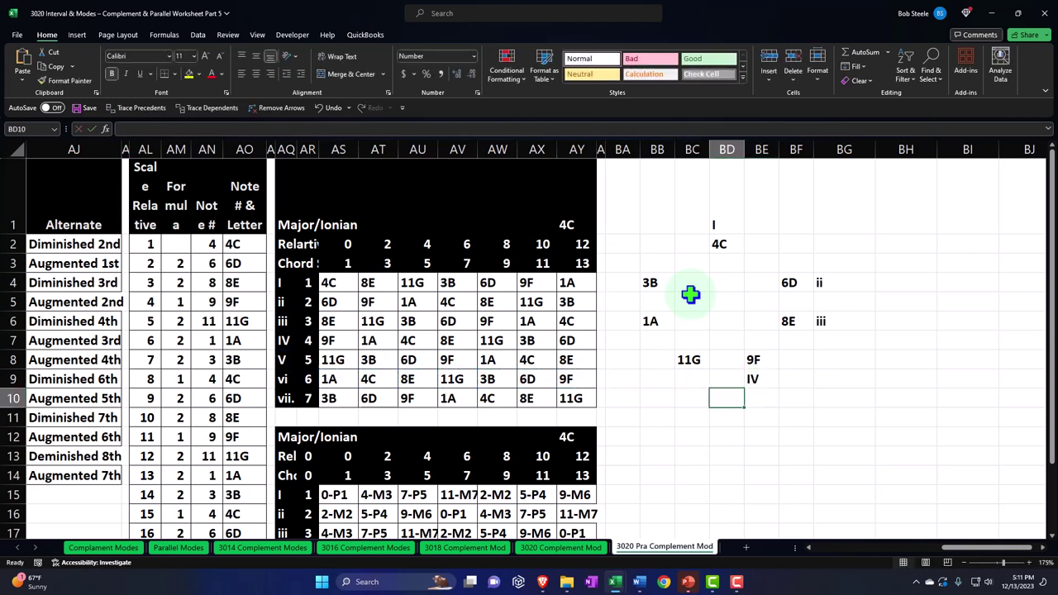
key("Left")
key("Up")
type("=")
key("Left")
key("Left")
key("Left")
key("Left")
key("Left")
key("Left")
key("Left")
key("Left")
key("Left")
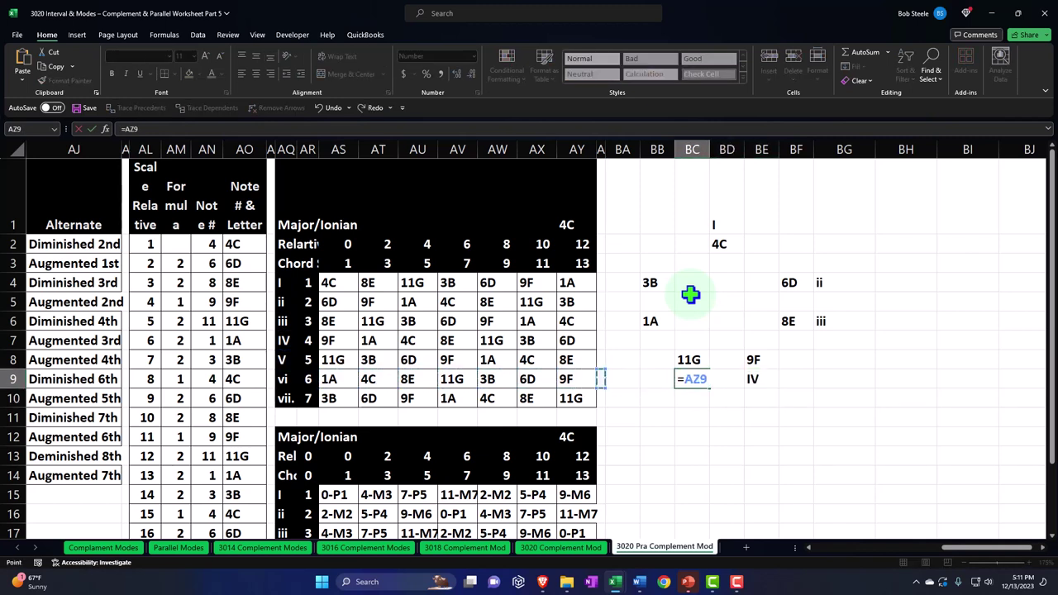
key("Left")
key("Left")
key("Left")
key("Up")
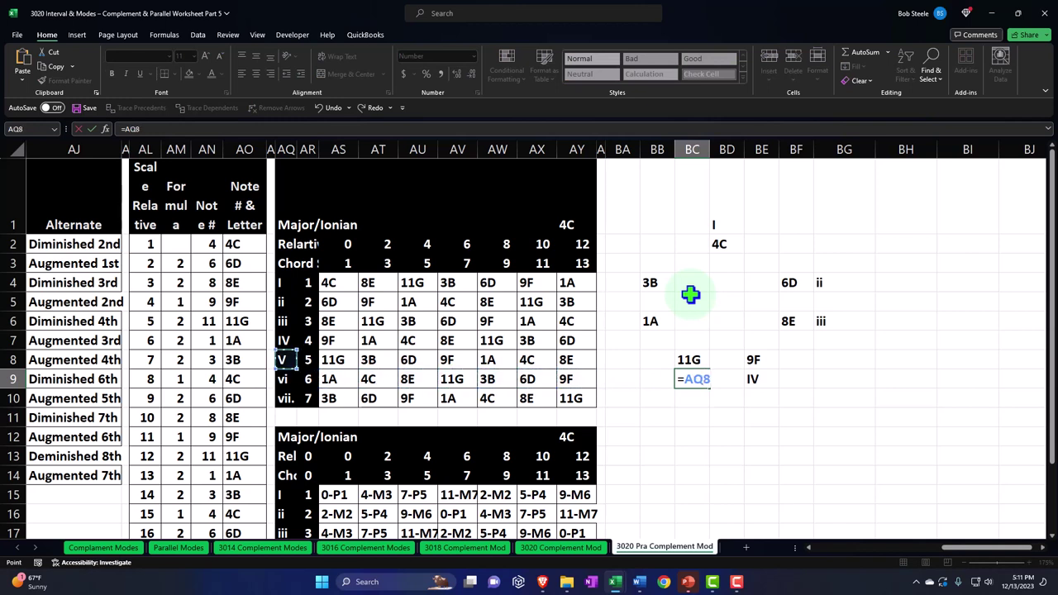
key("Return")
Enter =AQ9 in BA6 so the 1A note is labelled vi
key("Up")
key("Up")
key("Up")
key("Up")
key("Left")
key("Left")
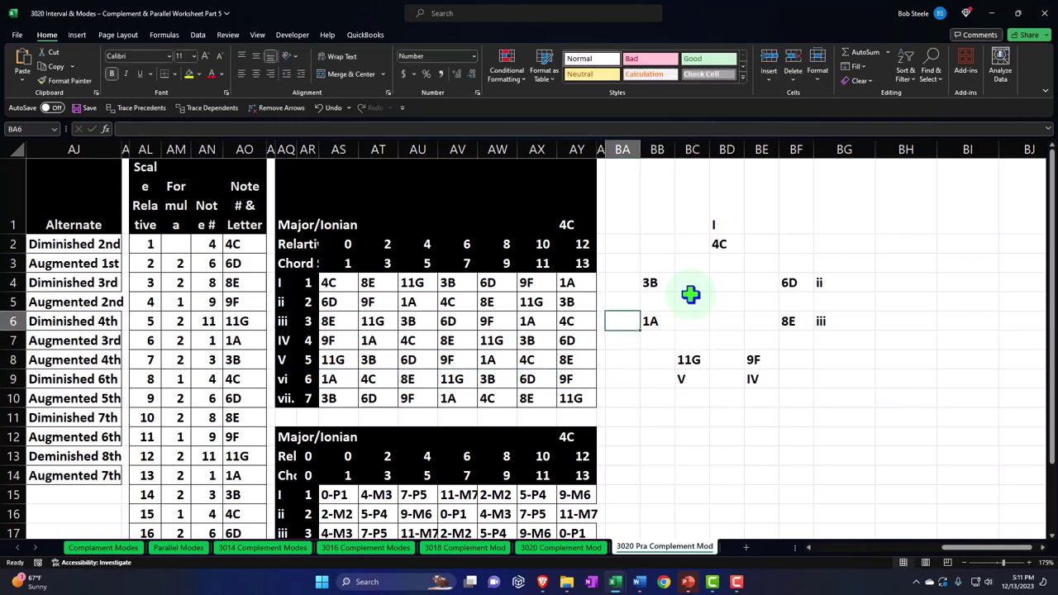
type("=")
key("Left")
key("Left")
key("Left")
key("Left")
key("Left")
key("Left")
key("Left")
key("Left")
key("Left")
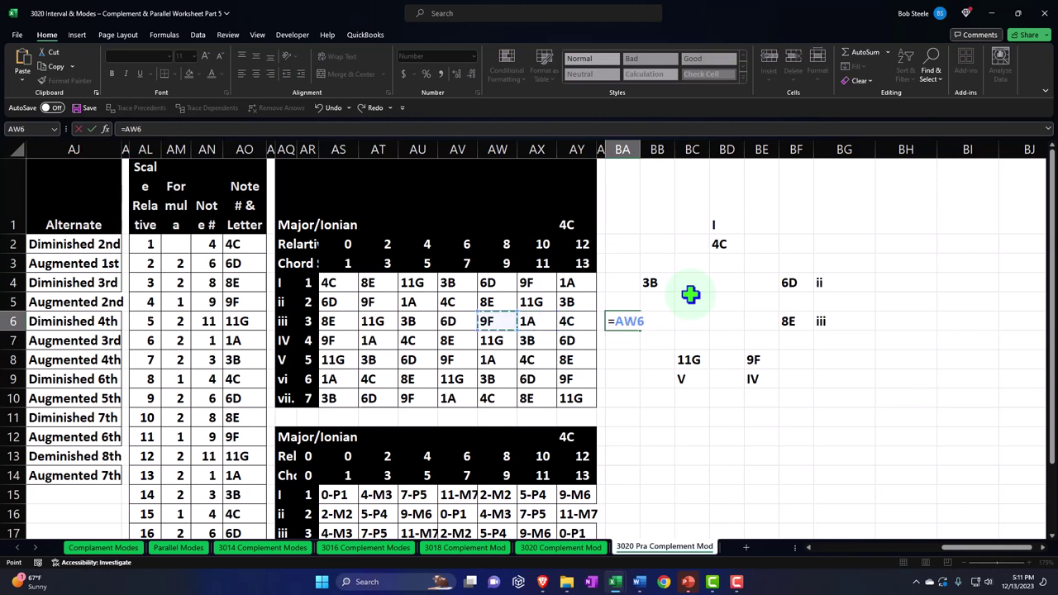
key("Left")
key("Down")
key("Down")
key("Down")
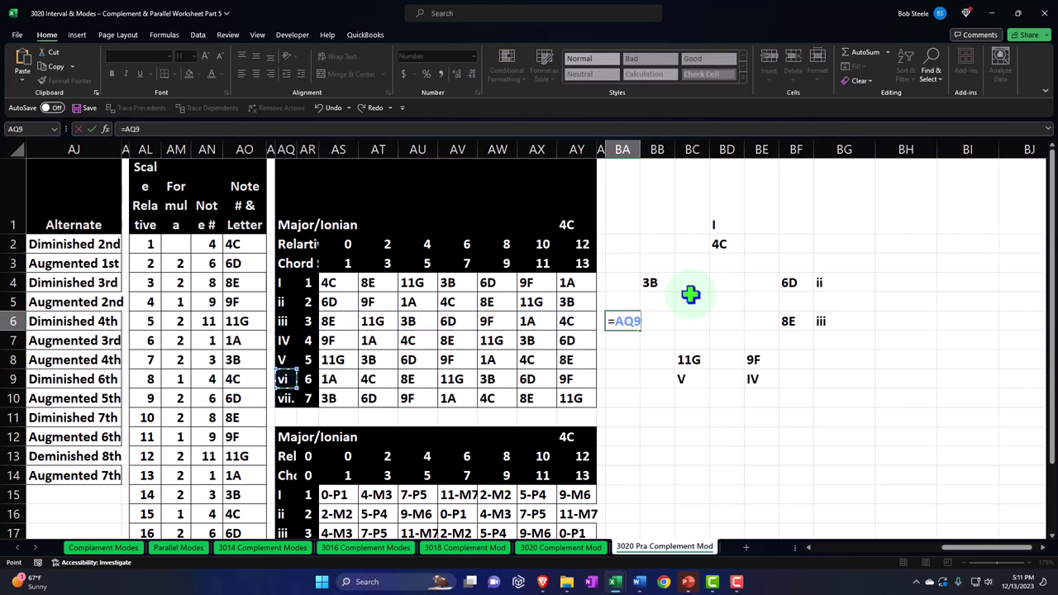
key("Return")
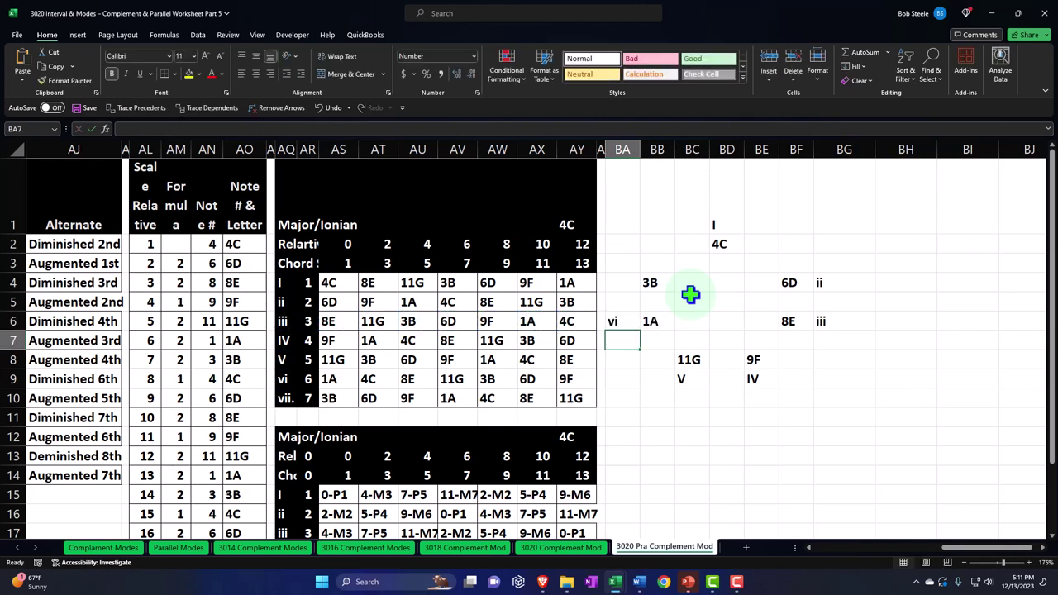
Enter =AQ10 in BA4 to label 3B vii., then select BA1:BG9
key("Up")
key("Up")
key("Up")
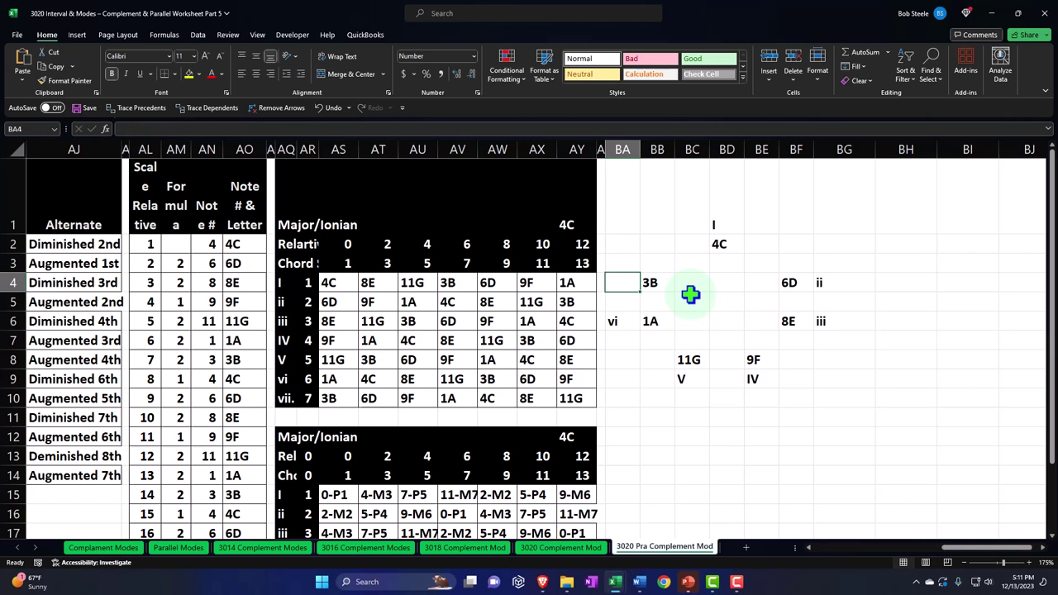
type("=")
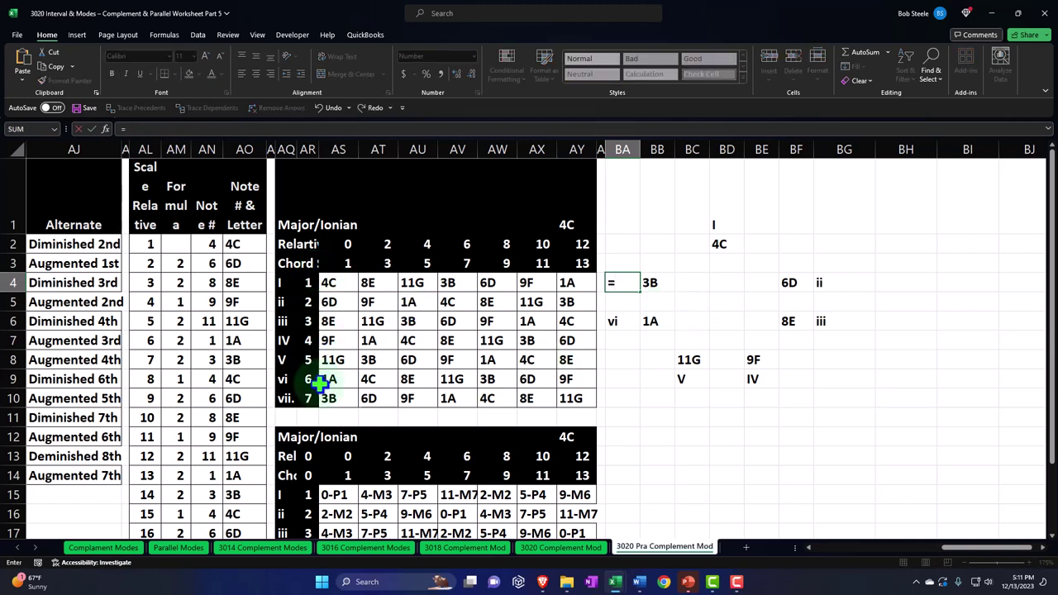
key("Left")
key("Left")
key("Left")
key("Left")
key("Left")
key("Left")
key("Left")
key("Left")
key("Left")
key("Left")
key("Down")
key("Down")
key("Down")
key("Down")
key("Down")
key("Down")
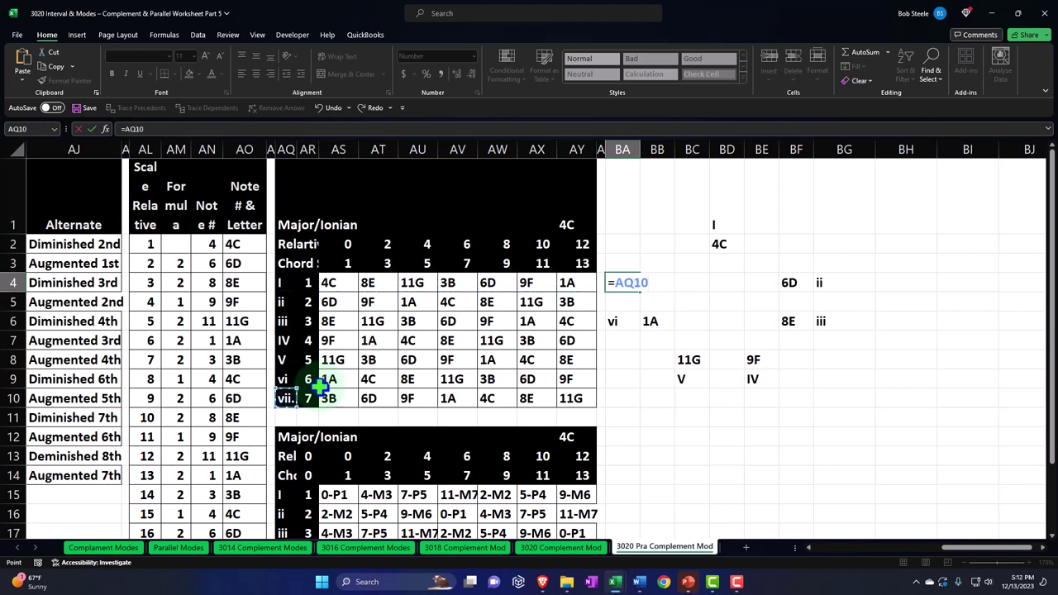
key("Return")
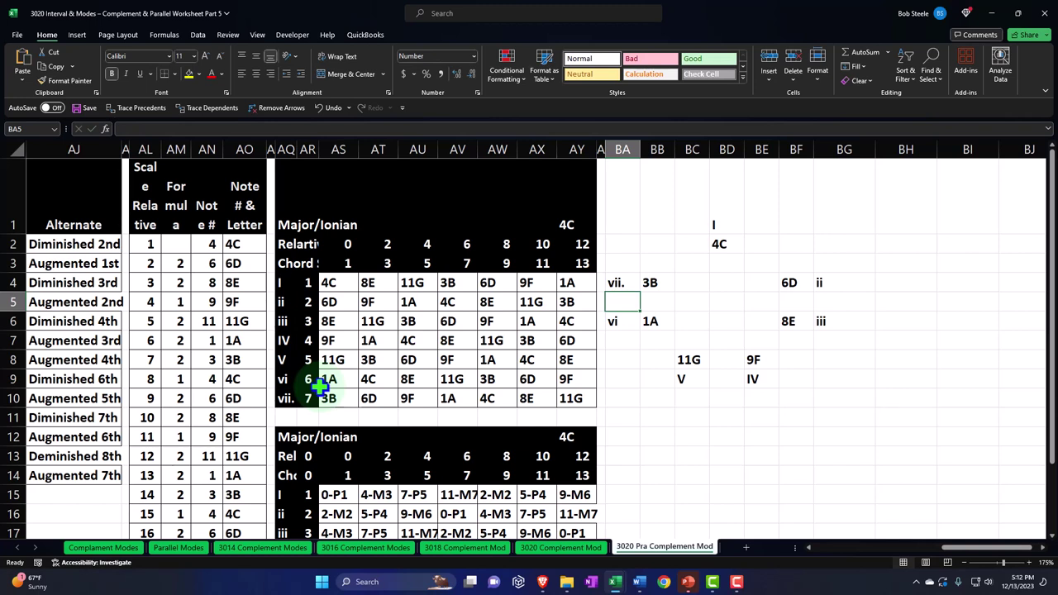
left_click(631, 207)
left_click_drag(630, 206, 822, 378)
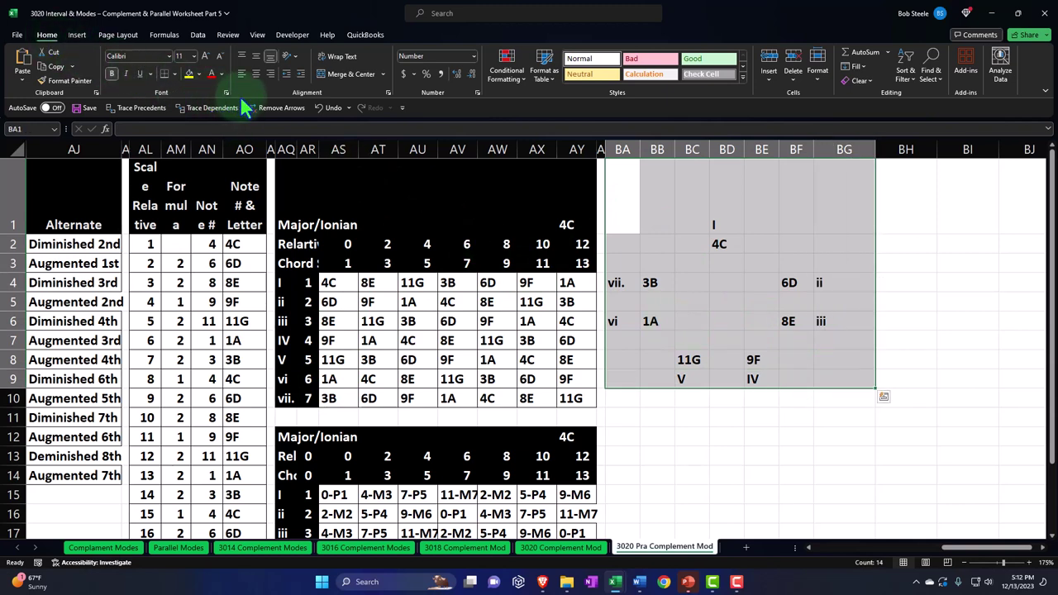
Center the contents of BA1:BG9 and give columns BA to BG one equal width
left_click(257, 73)
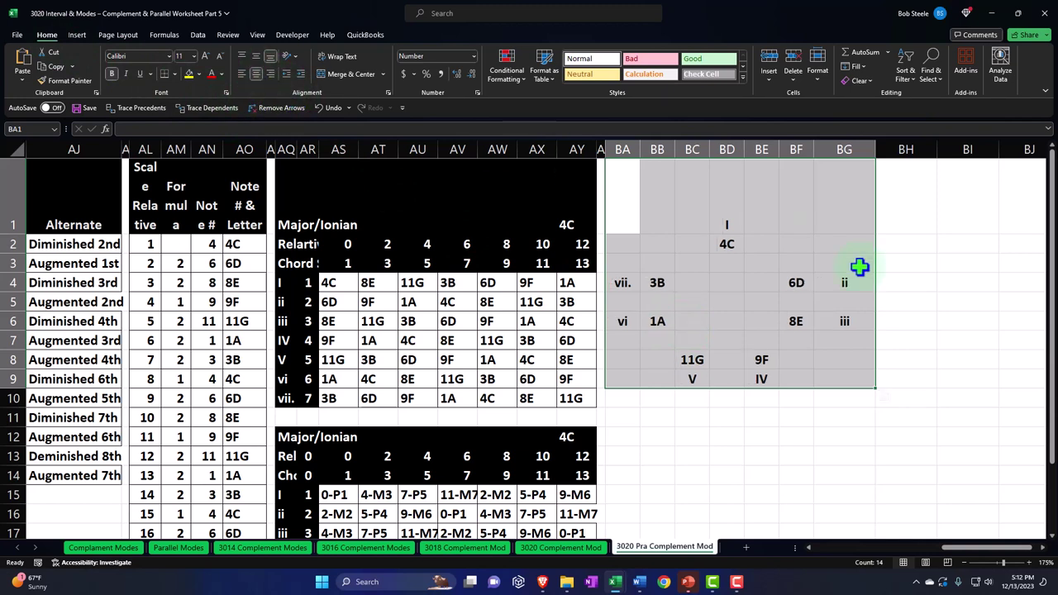
left_click(845, 286)
left_click_drag(622, 150, 832, 163)
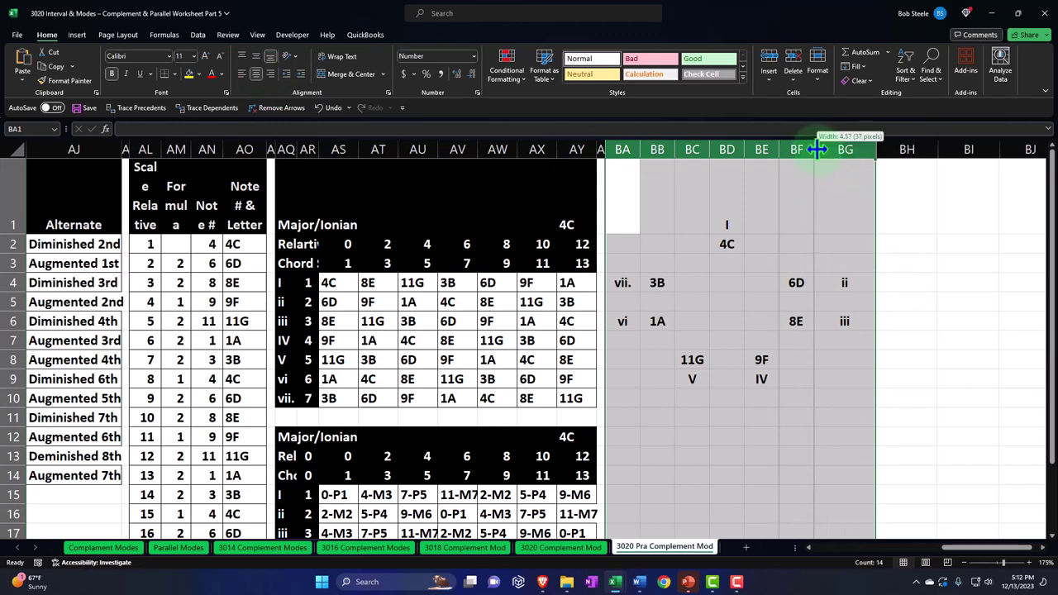
left_click_drag(817, 150, 819, 149)
left_click(806, 301)
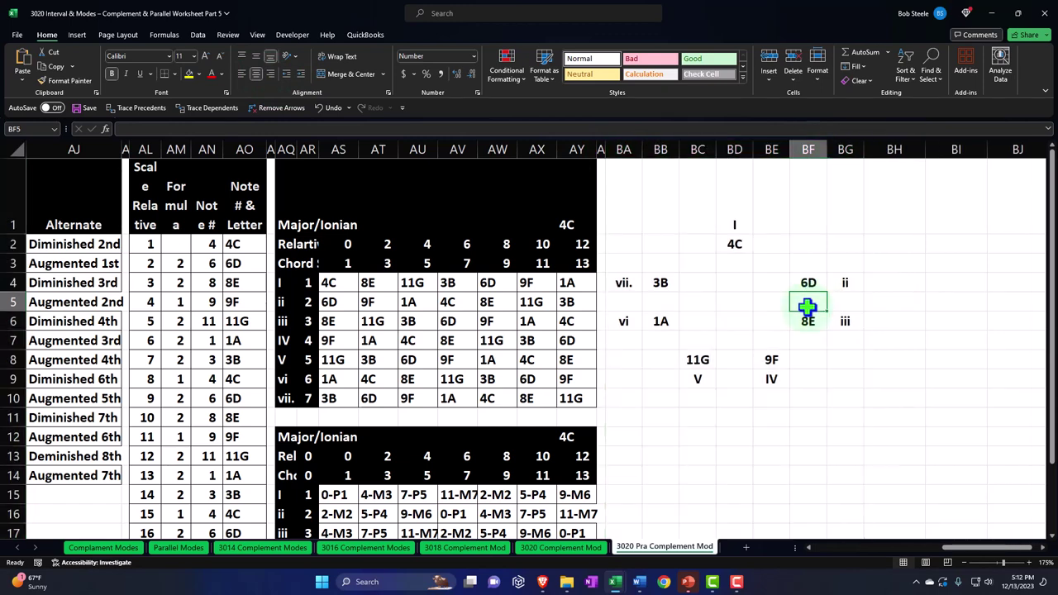
Select the seven note cells 4C, 6D, 8E, 9F, 11G, 1A and 3B together
left_click(735, 245)
left_click(808, 283, "ctrl")
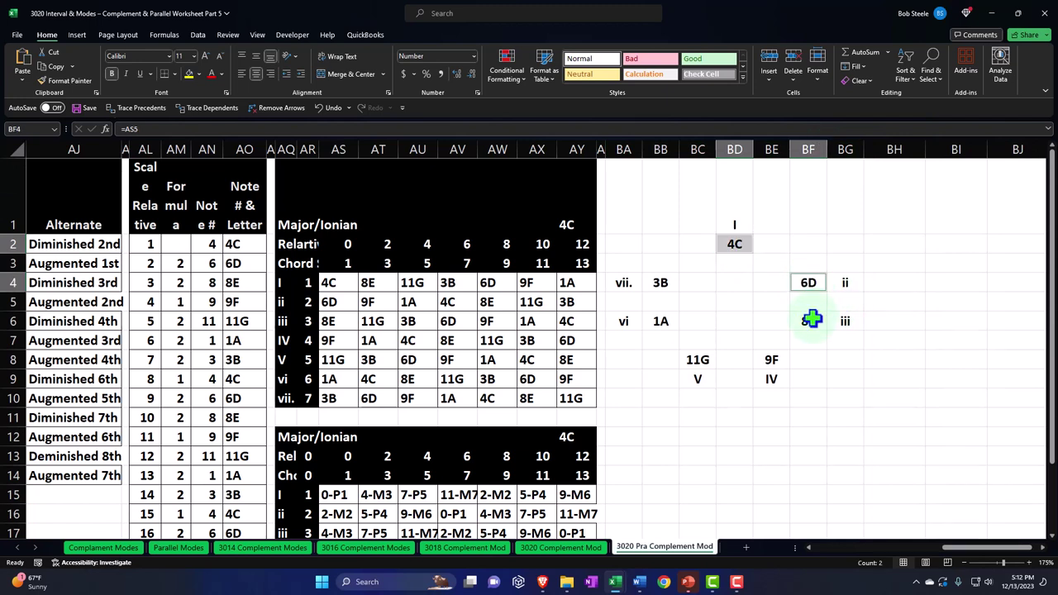
left_click(808, 321, "ctrl")
left_click(772, 360, "ctrl")
left_click(698, 360, "ctrl")
left_click(666, 322, "ctrl")
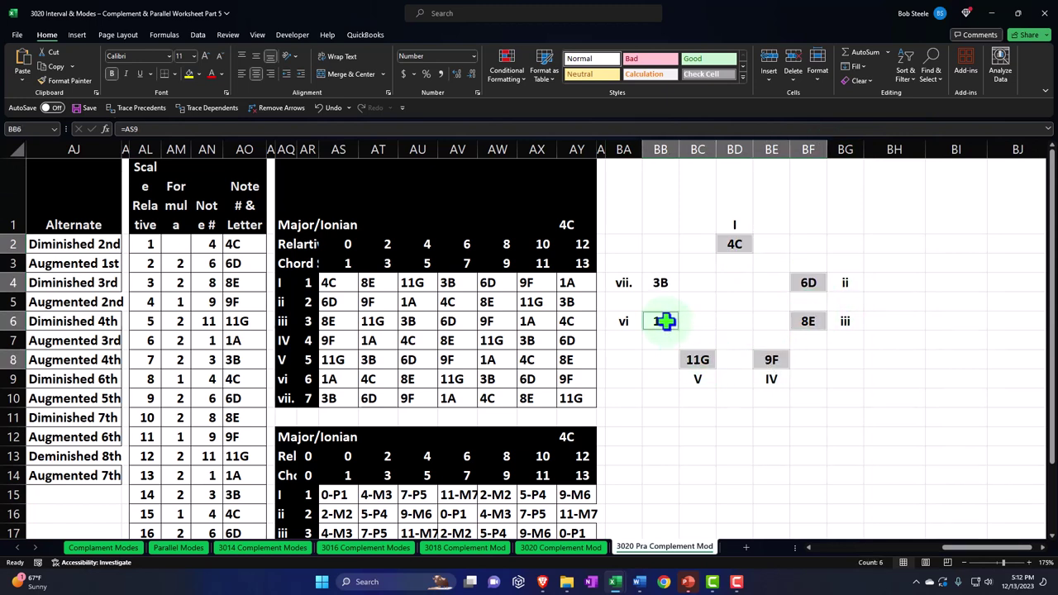
left_click(662, 285, "ctrl")
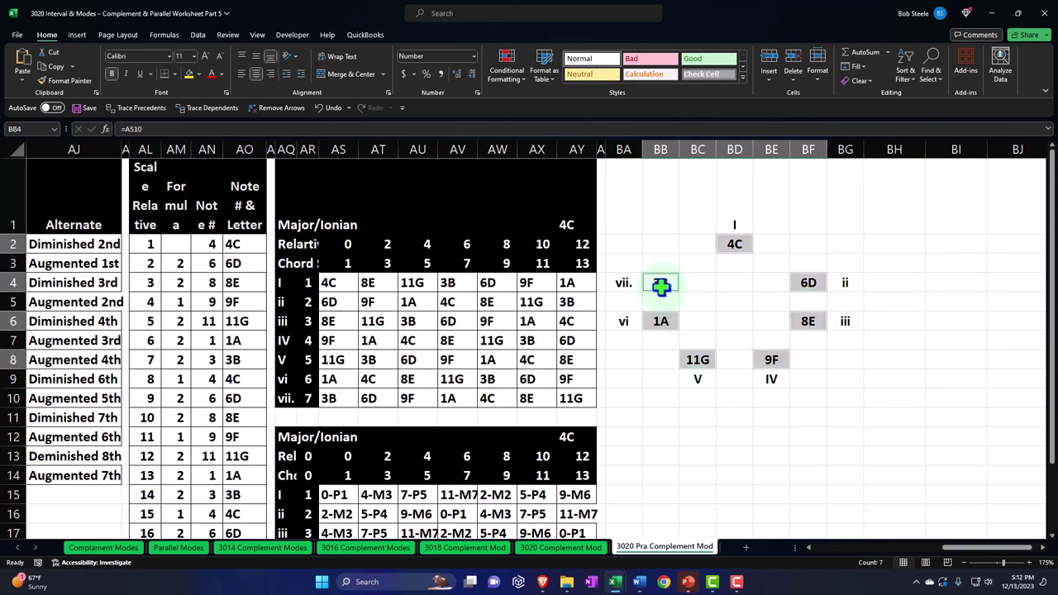
left_click(734, 243)
left_click(800, 283, "ctrl")
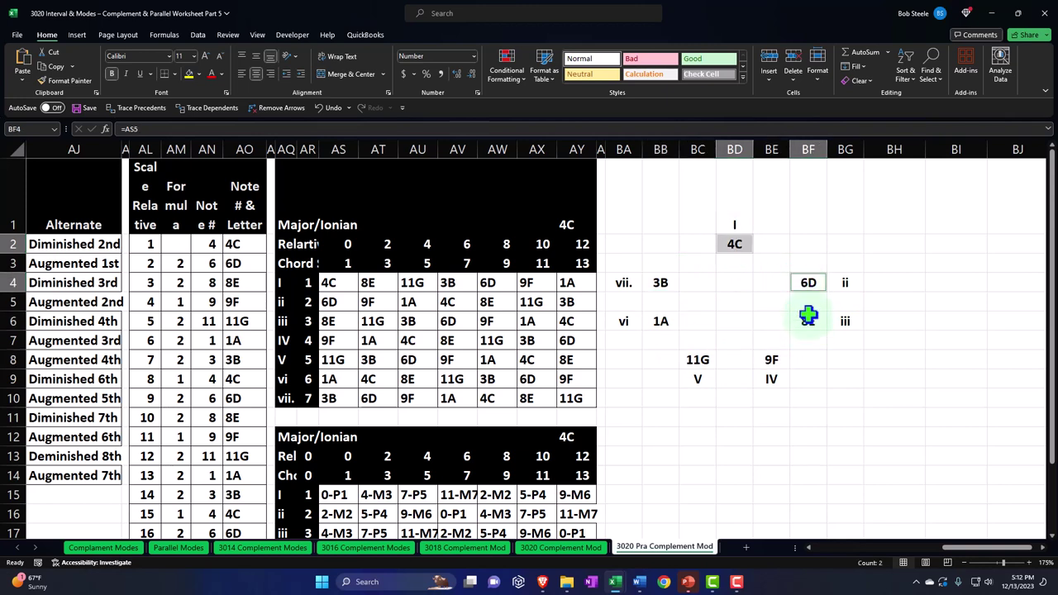
left_click(806, 321, "ctrl")
left_click(772, 360, "ctrl")
left_click(697, 360, "ctrl")
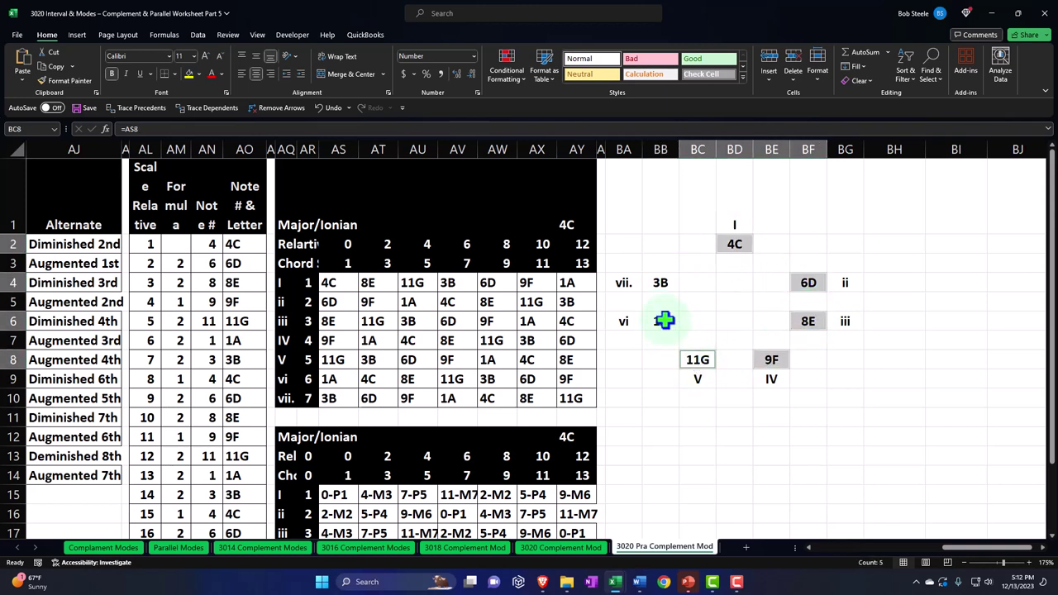
left_click(664, 321, "ctrl")
left_click(659, 283, "ctrl")
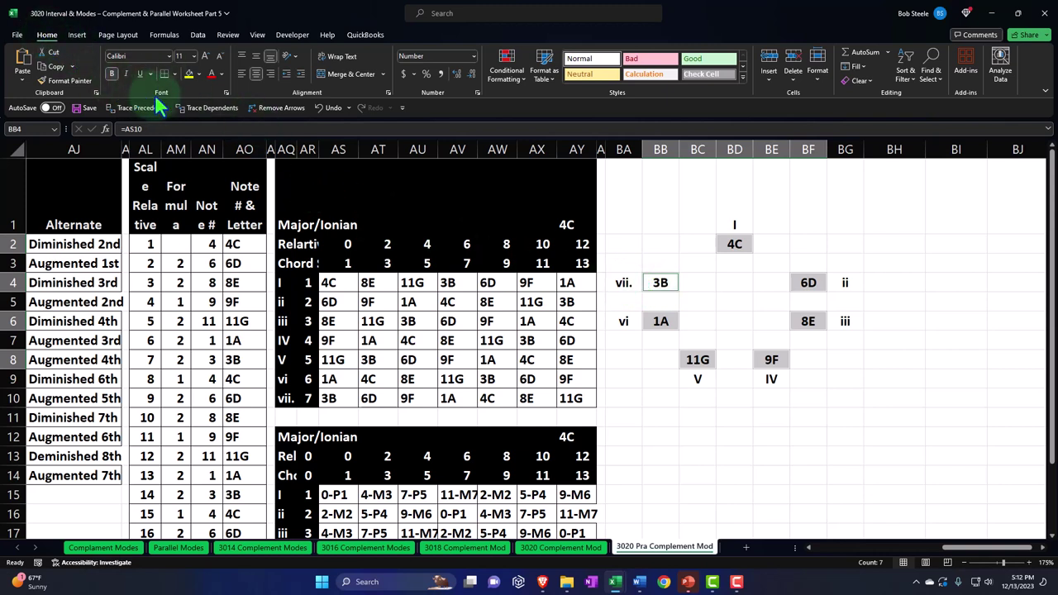
Give the seven selected note cells a black fill with white text
left_click(199, 74)
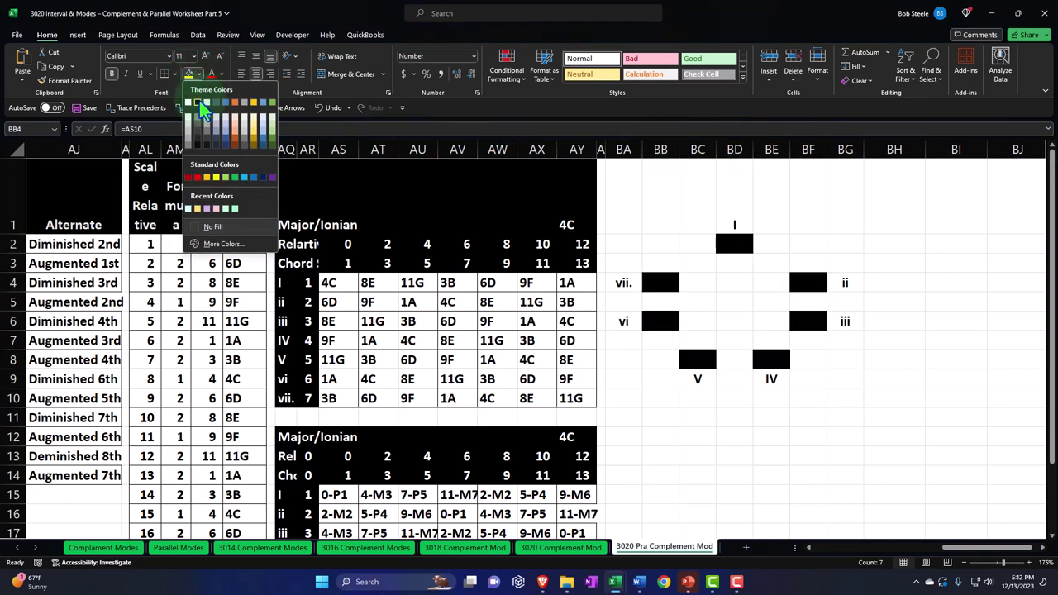
left_click(198, 102)
left_click(222, 73)
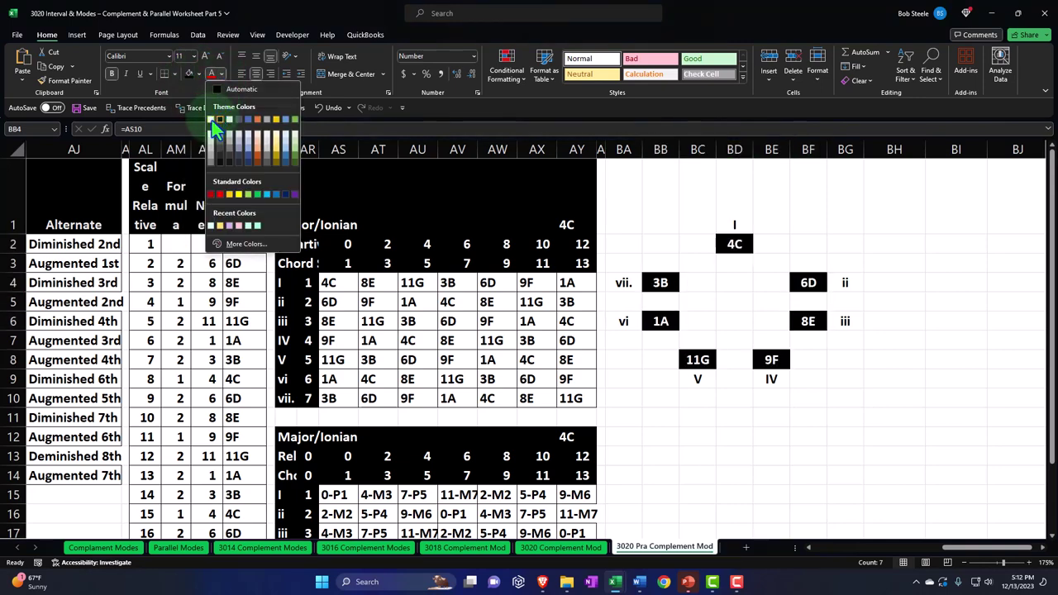
left_click(216, 104)
Apply All Borders to the I, ii, iii, IV, V, vi and vii. label cells
left_click(622, 283)
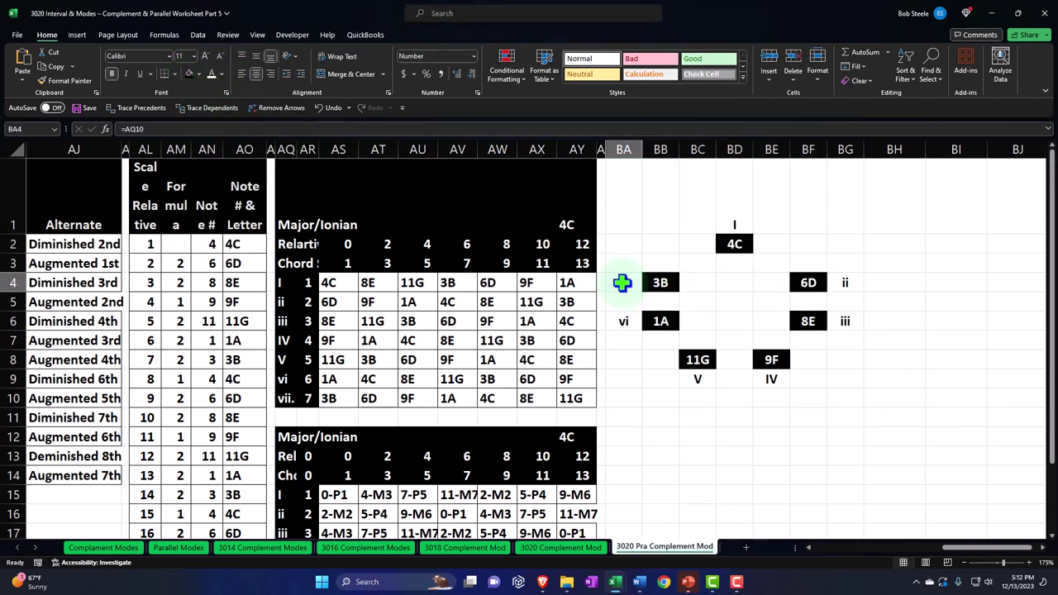
left_click(727, 222, "ctrl")
left_click(845, 281, "ctrl")
left_click(845, 319, "ctrl")
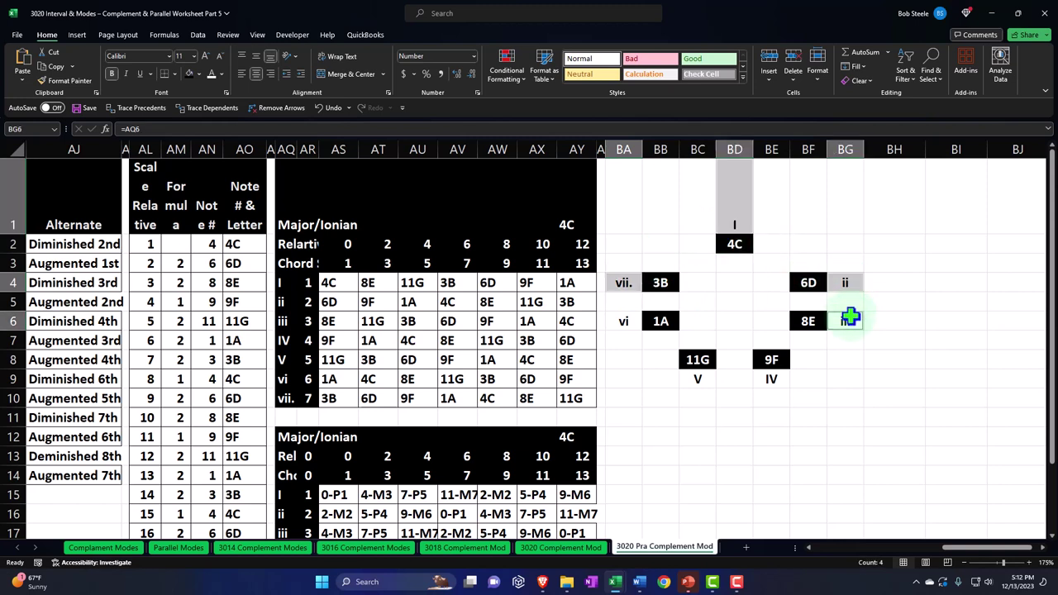
left_click(776, 377, "ctrl")
left_click(697, 378, "ctrl")
left_click(623, 321, "ctrl")
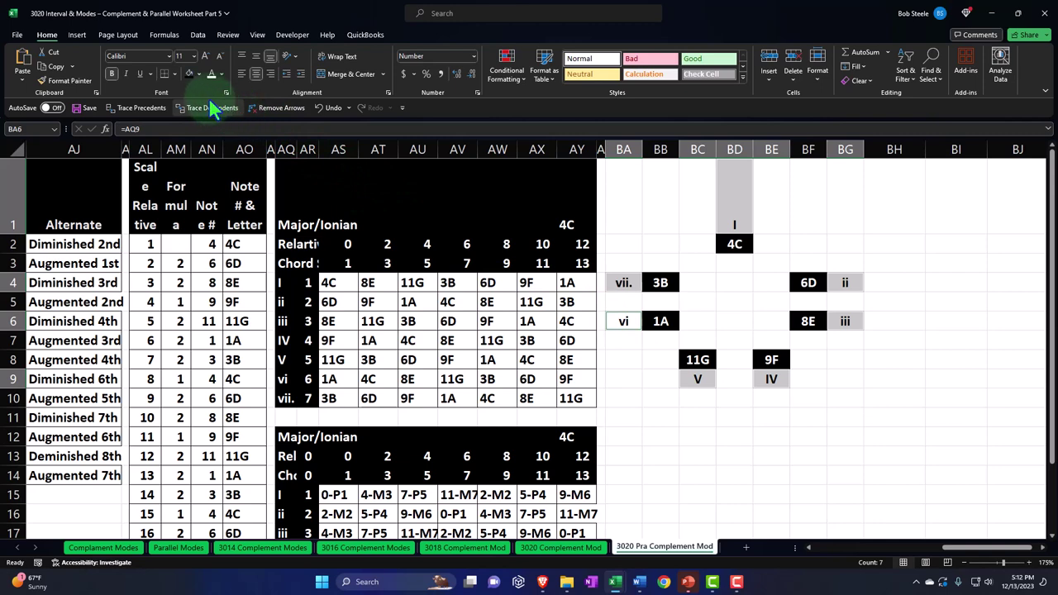
left_click(174, 73)
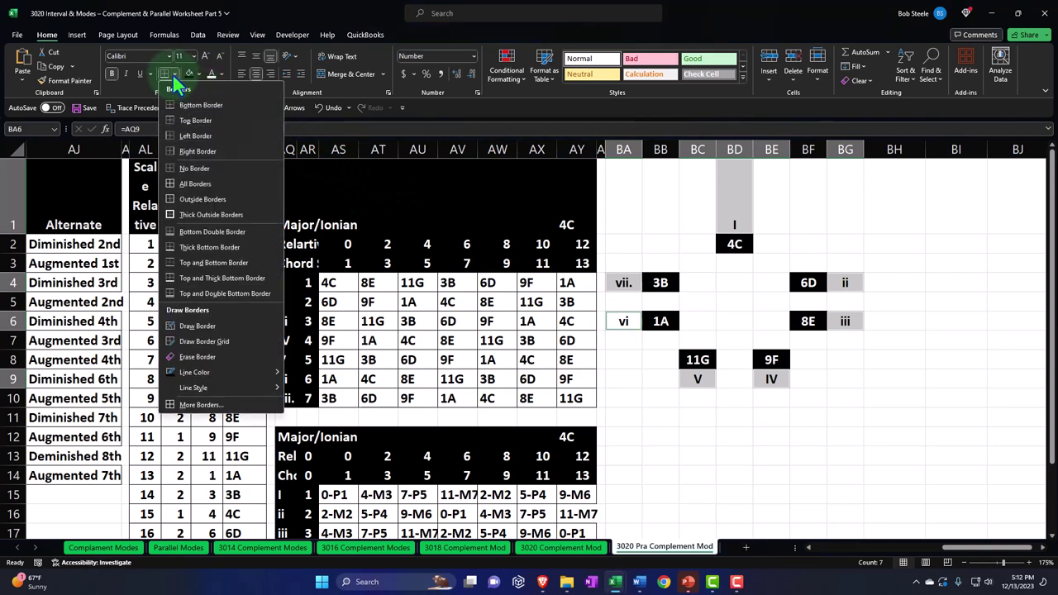
left_click(183, 180)
left_click(669, 413)
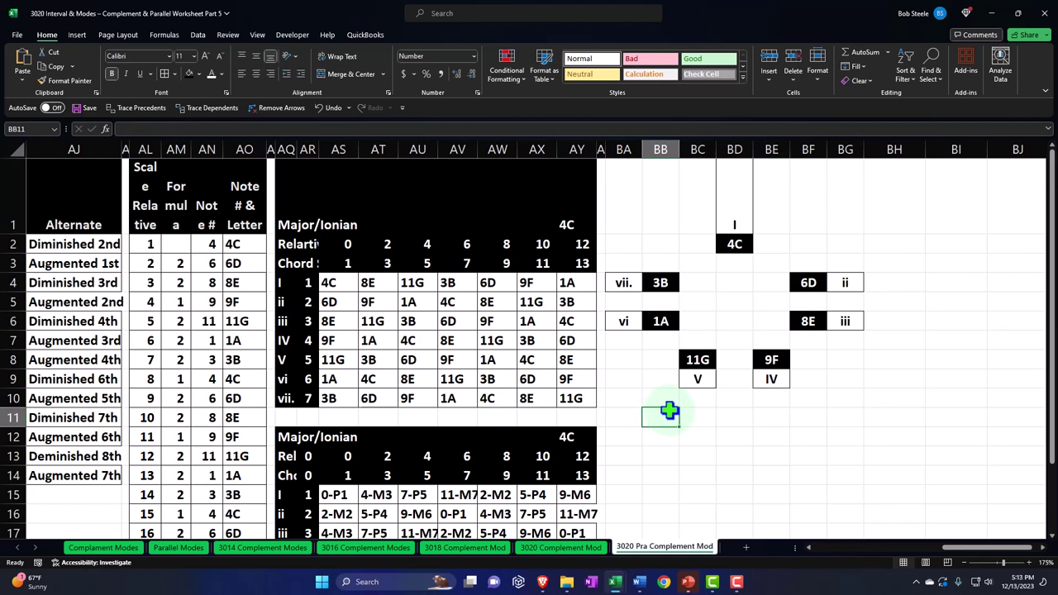
left_click_drag(335, 281, 569, 286)
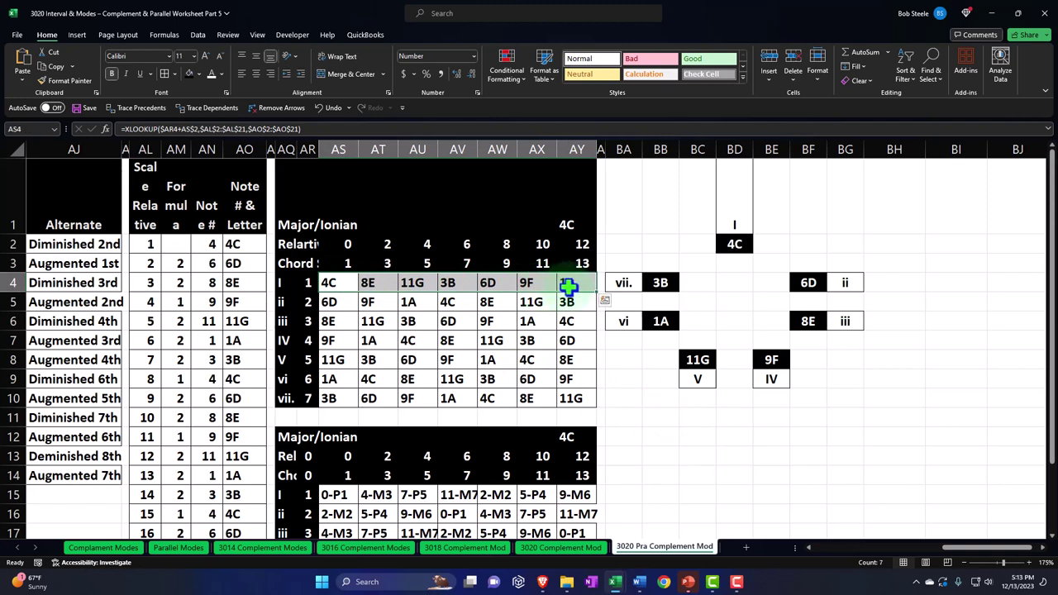
left_click_drag(335, 283, 343, 397)
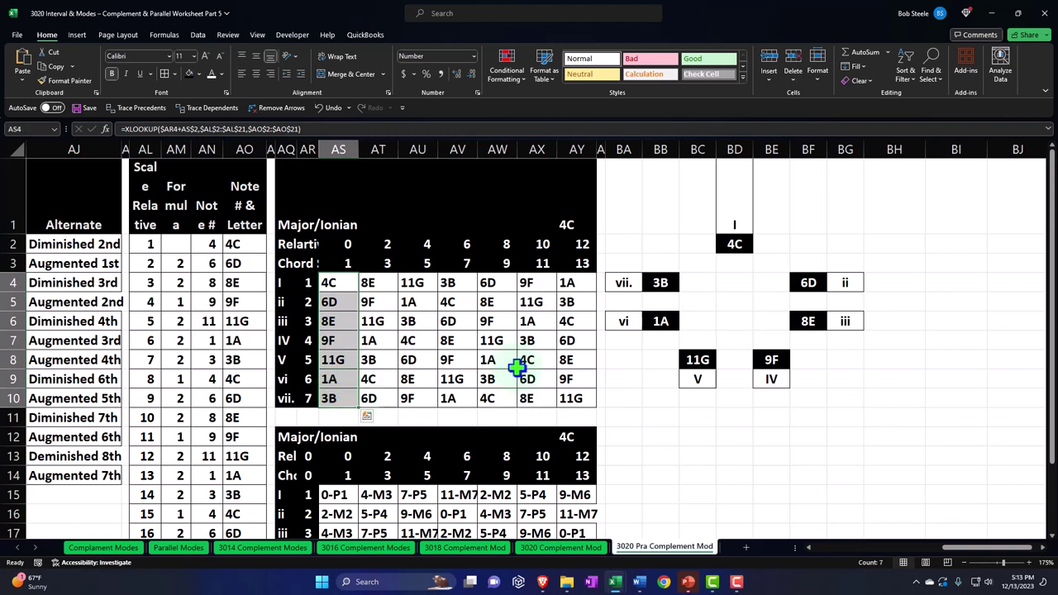
left_click(731, 244)
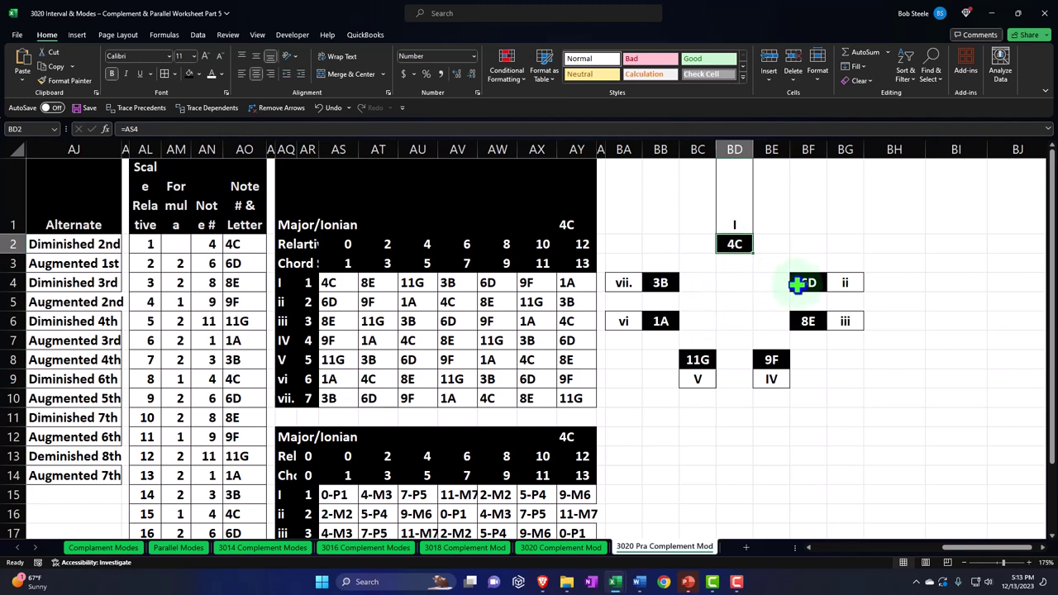
left_click(809, 321)
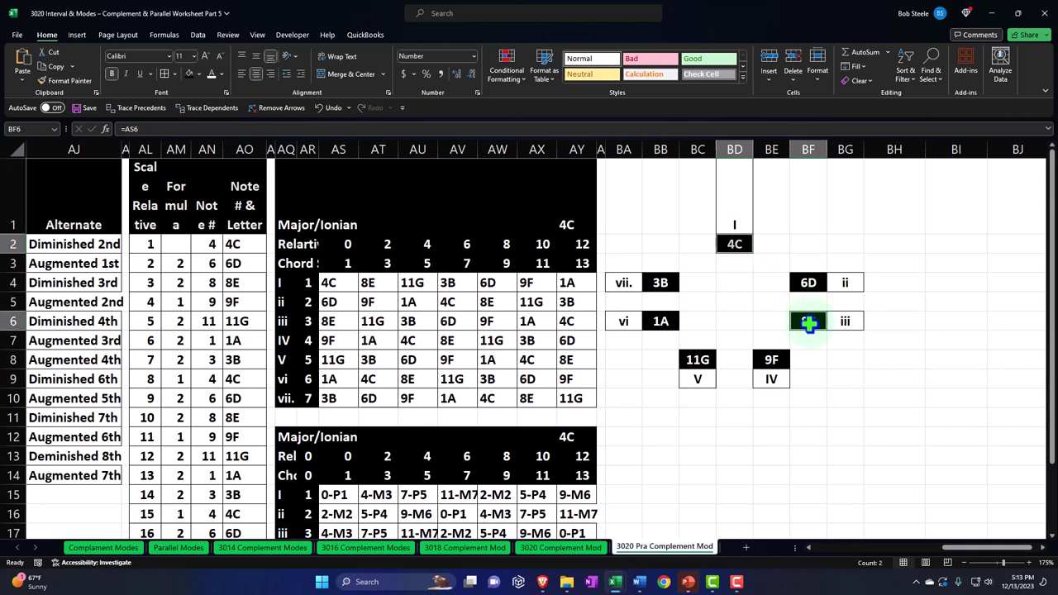
left_click(698, 360, "ctrl")
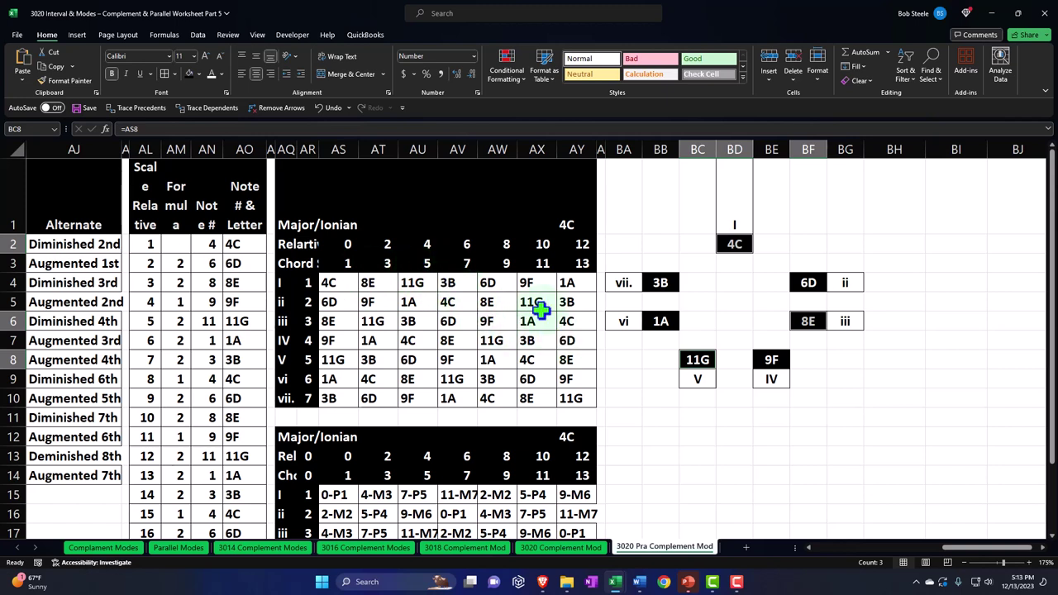
left_click(653, 282, "ctrl")
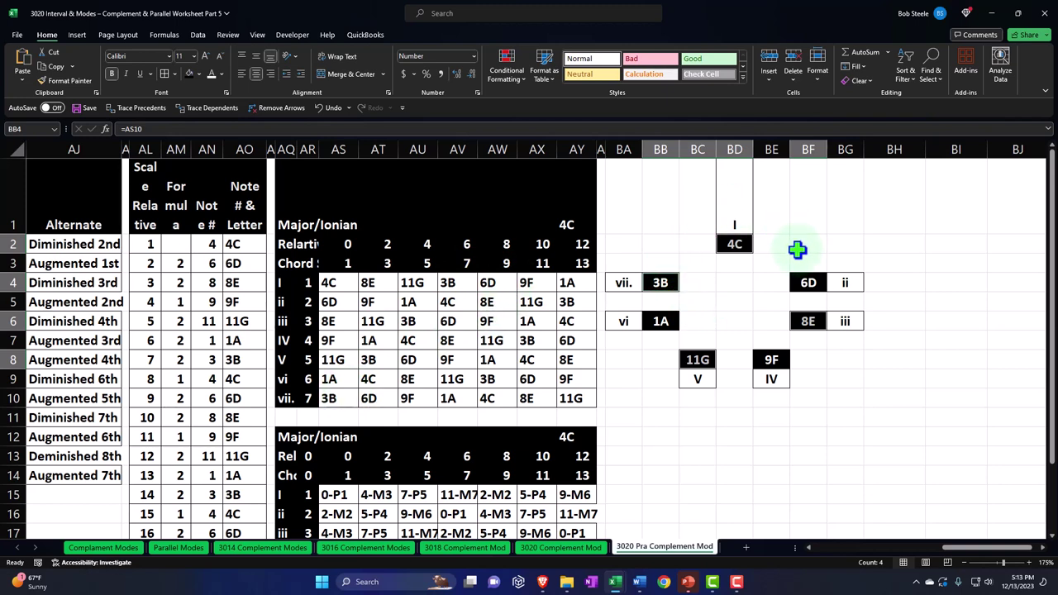
left_click(810, 283, "ctrl")
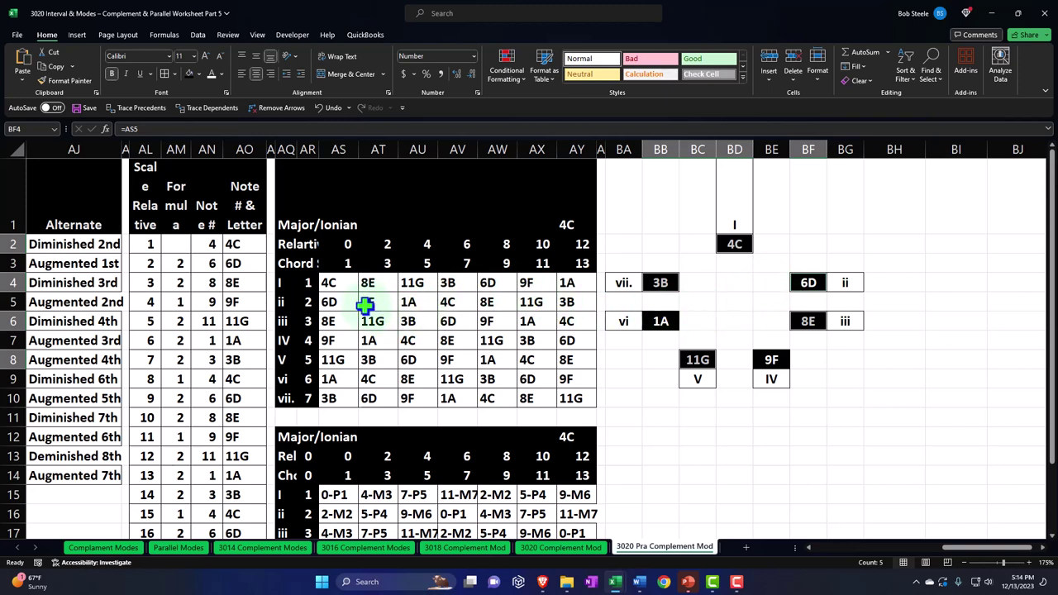
scroll(472, 405, "down", 1)
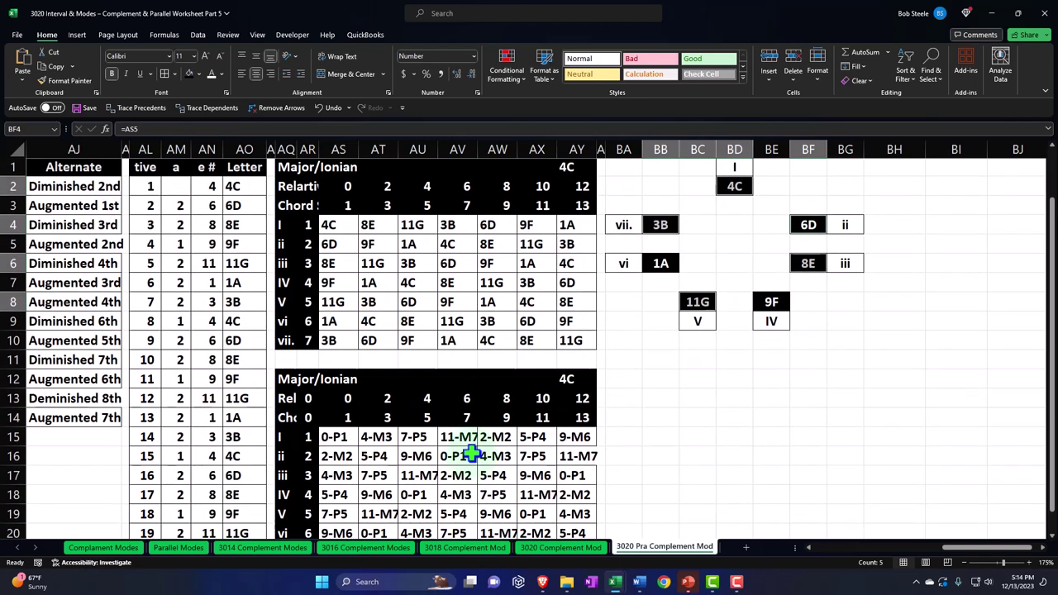
scroll(449, 465, "down", 2)
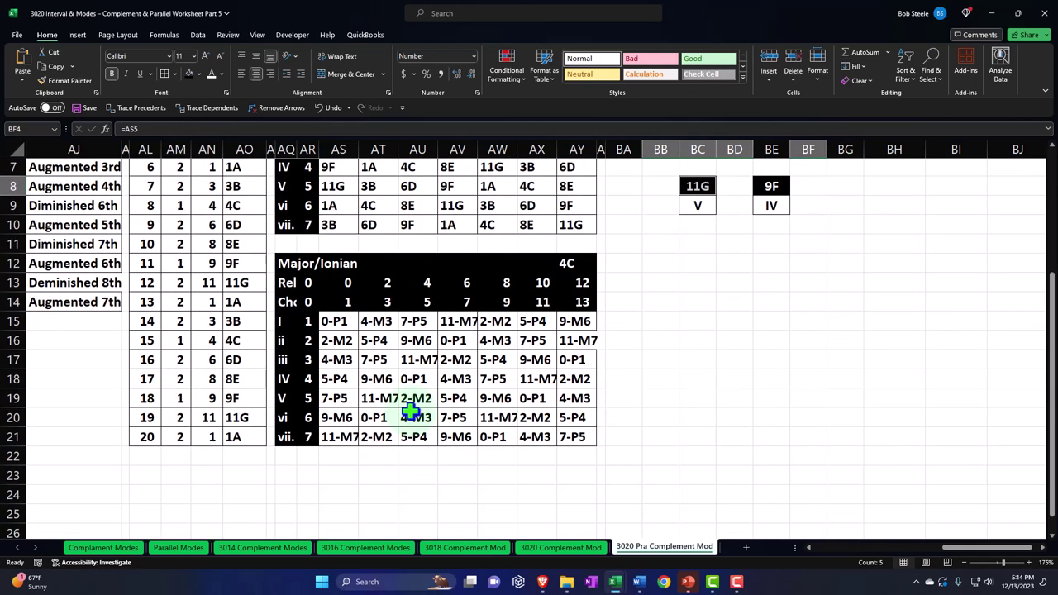
scroll(411, 411, "up", 3)
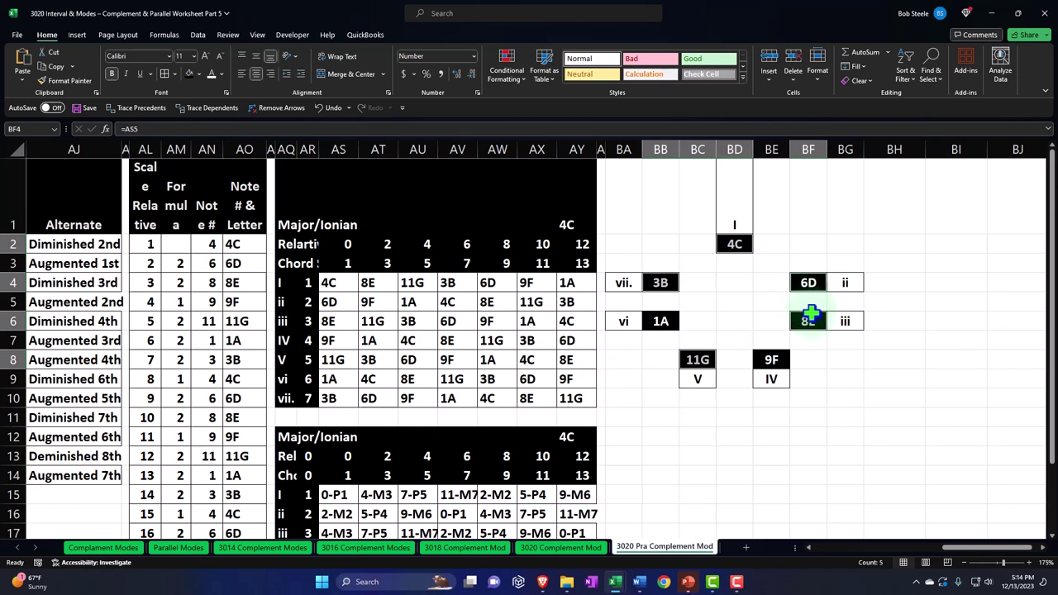
left_click(773, 362, "ctrl")
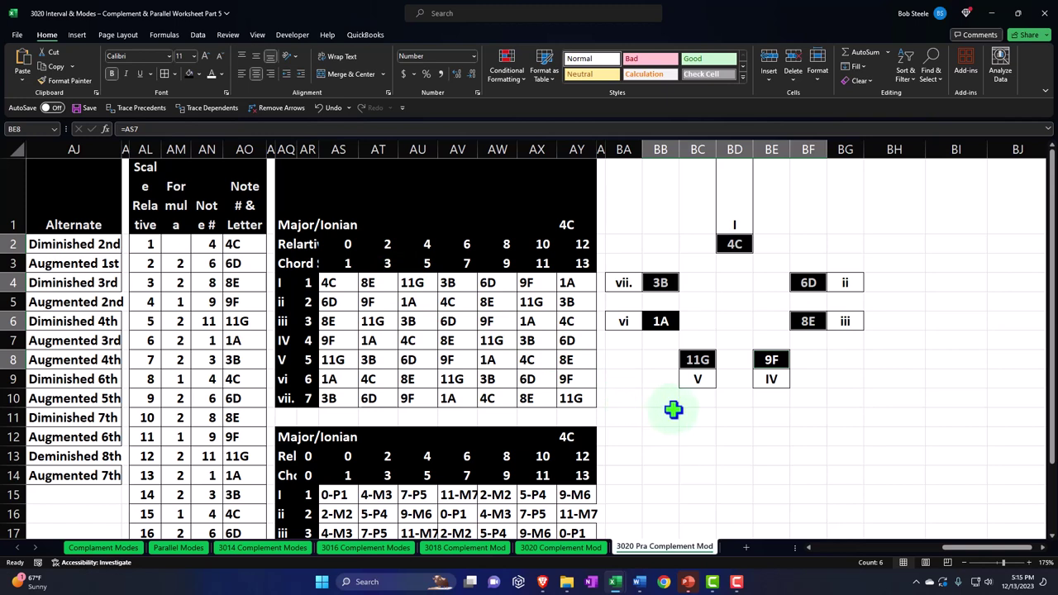
left_click(662, 322, "ctrl")
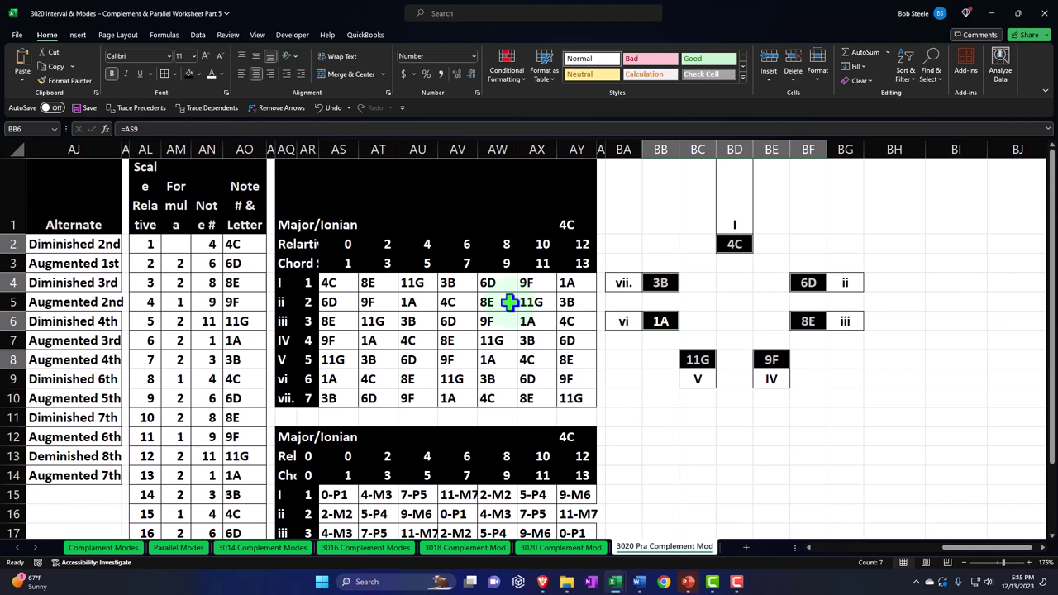
left_click(658, 374)
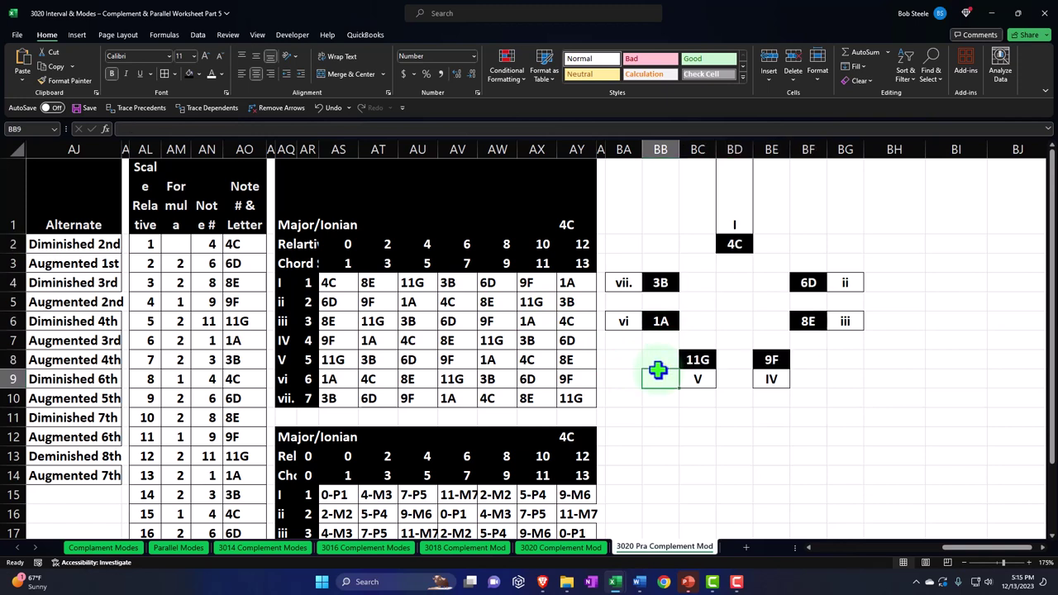
left_click(332, 303)
left_click(804, 269)
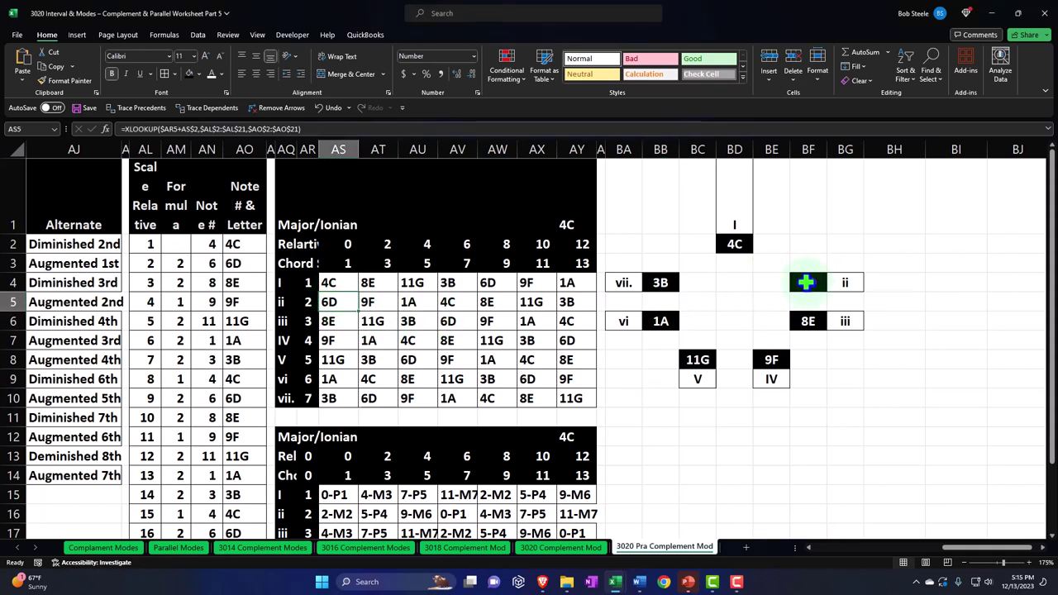
left_click(776, 361, "ctrl")
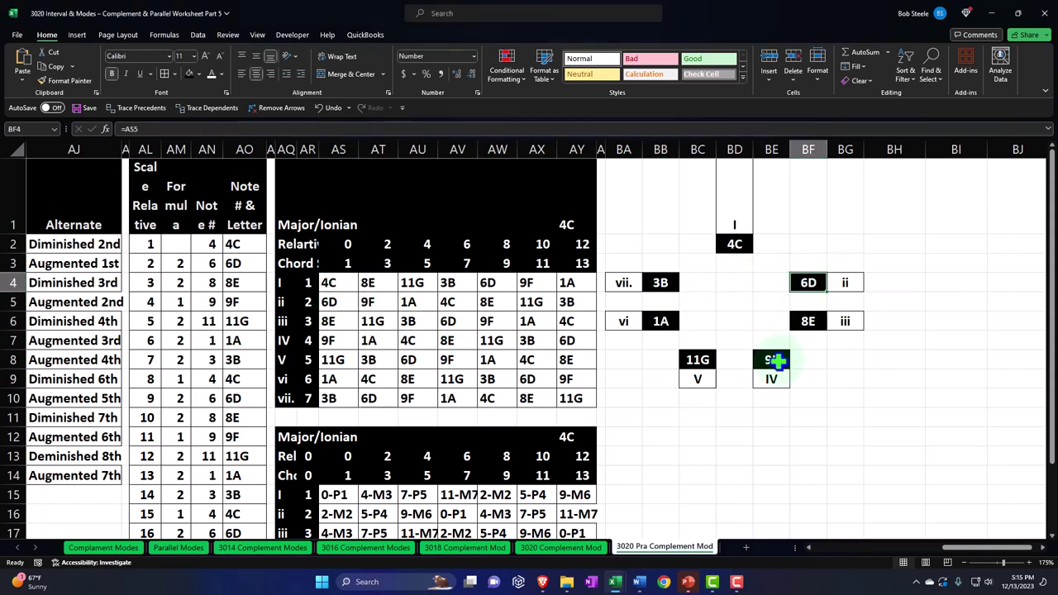
left_click(666, 322, "ctrl")
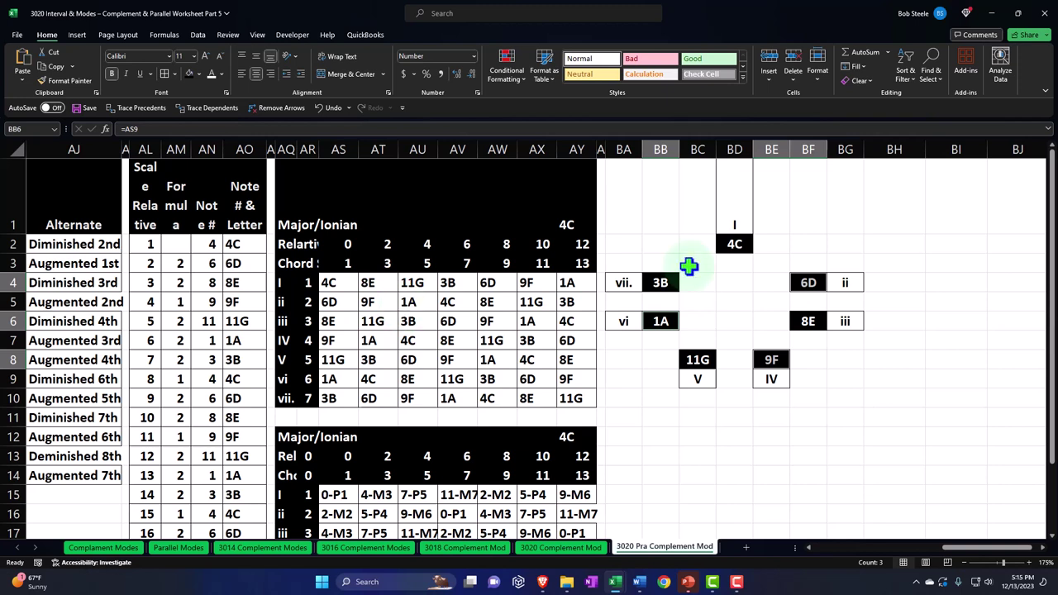
left_click(735, 243, "ctrl")
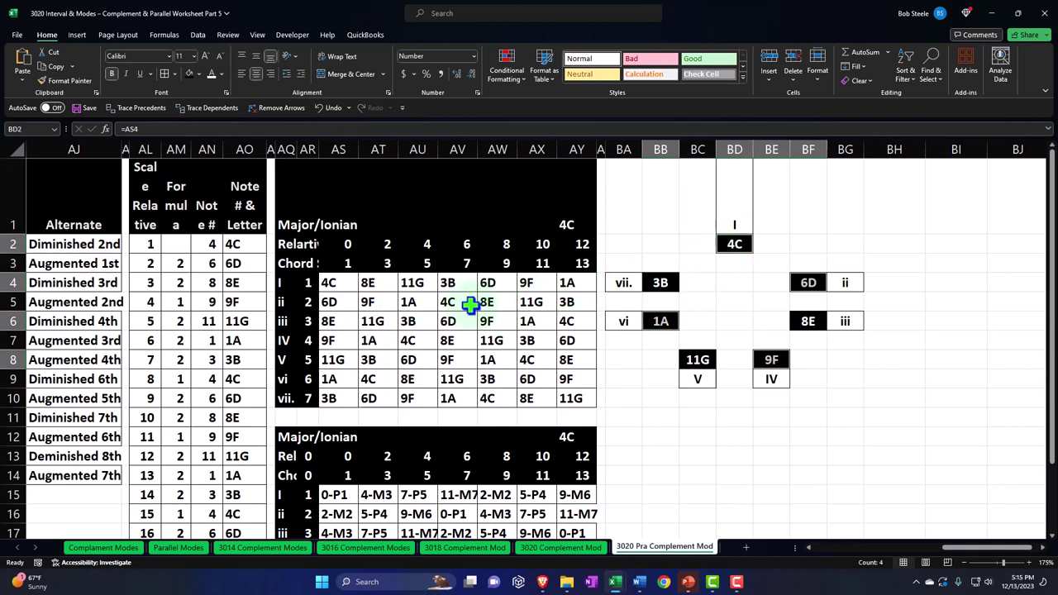
left_click(809, 316, "ctrl")
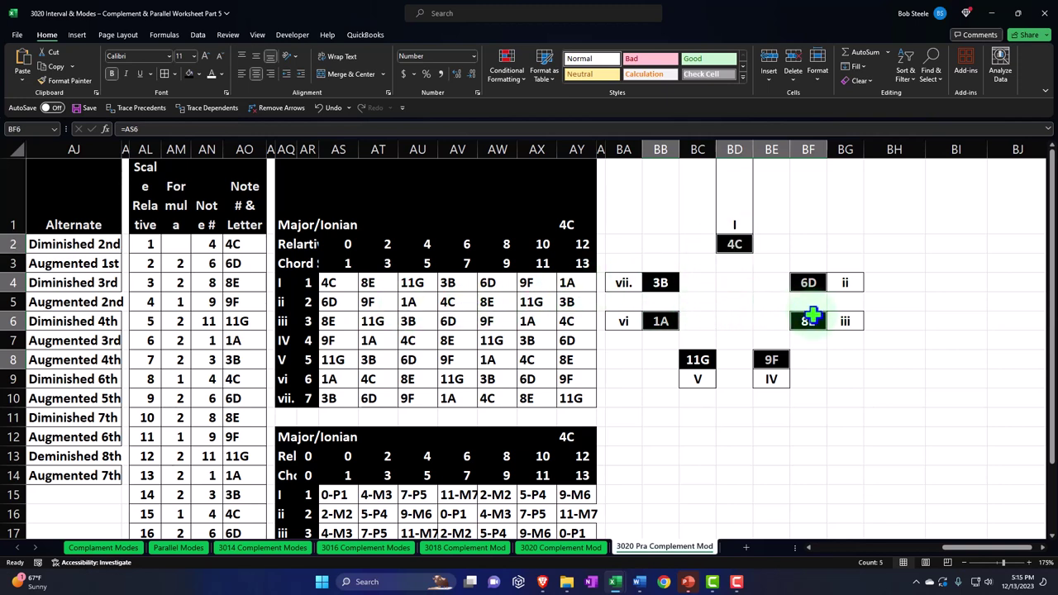
left_click_drag(345, 307, 567, 300)
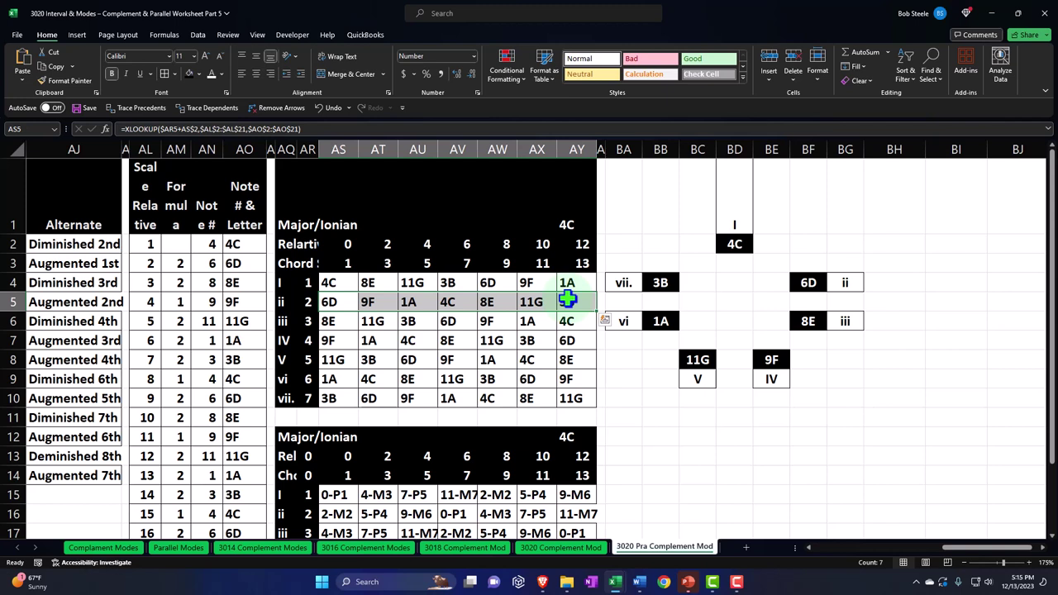
left_click(284, 281)
left_click(282, 299)
left_click(283, 292)
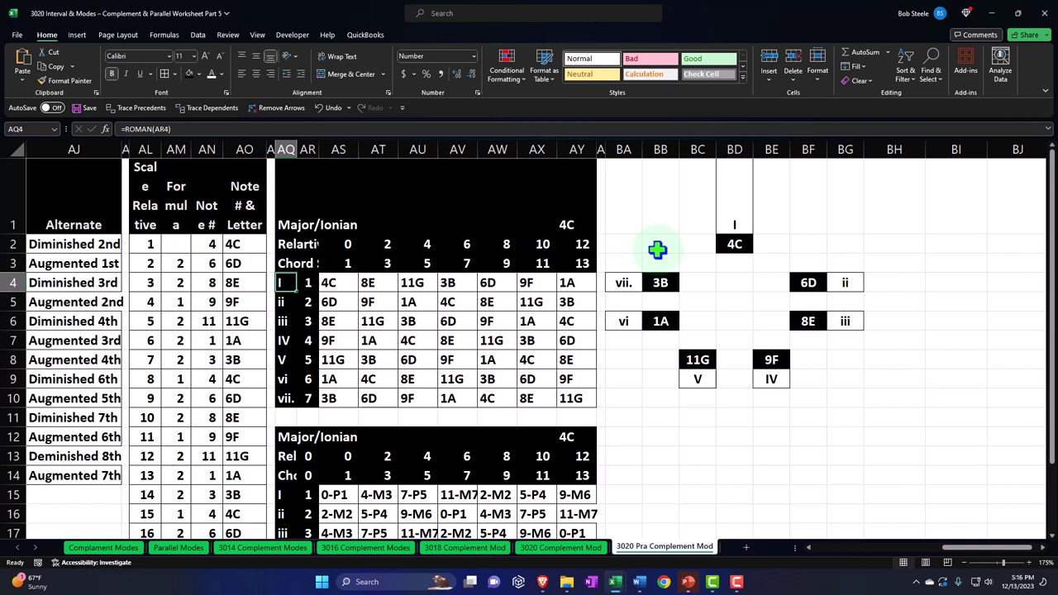
left_click(390, 263)
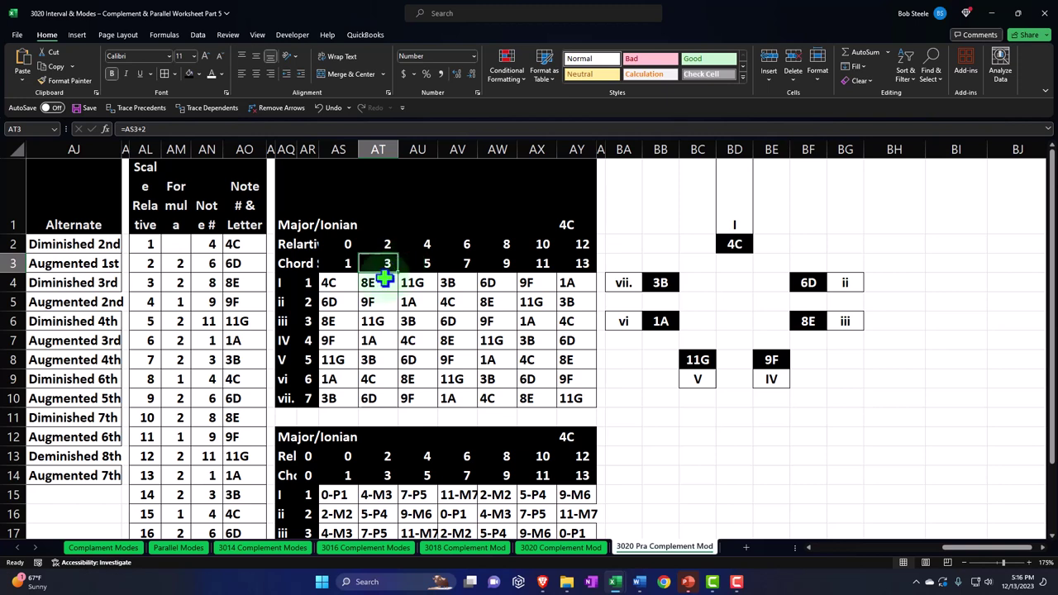
left_click_drag(344, 264, 426, 263)
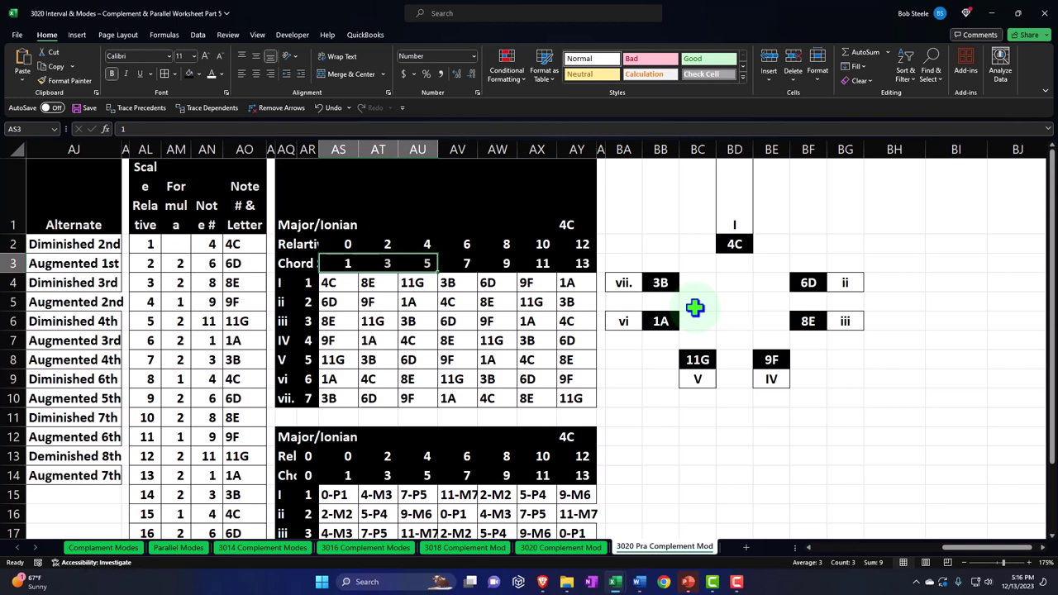
left_click(383, 283)
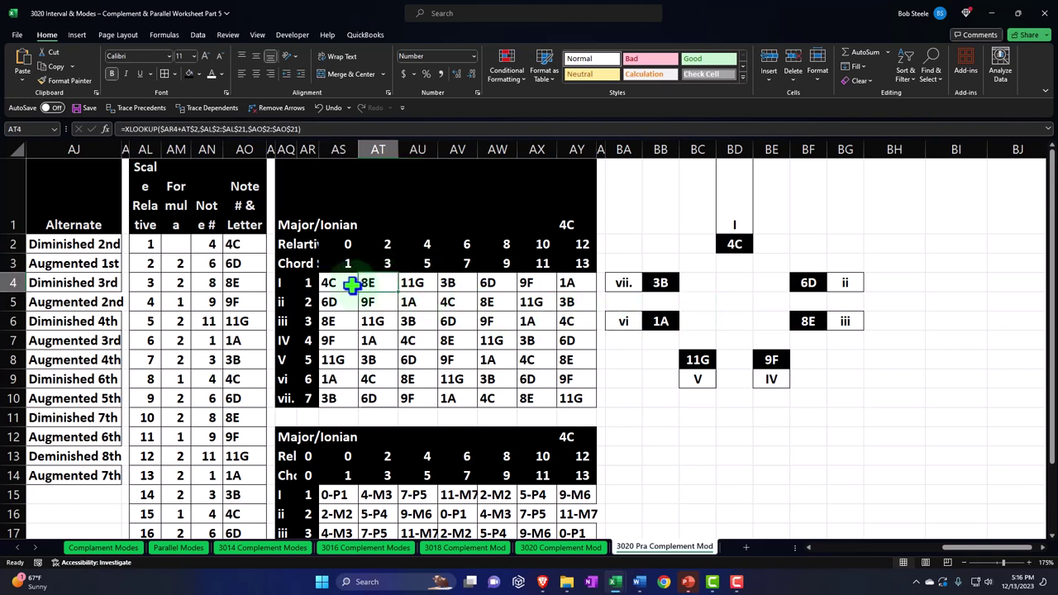
left_click(380, 302)
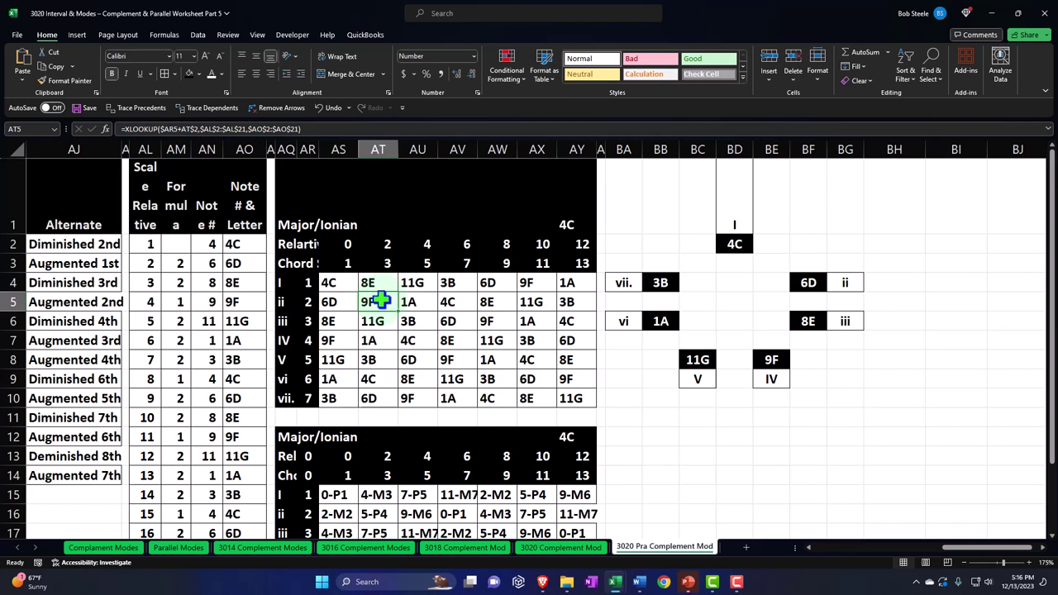
left_click(451, 301)
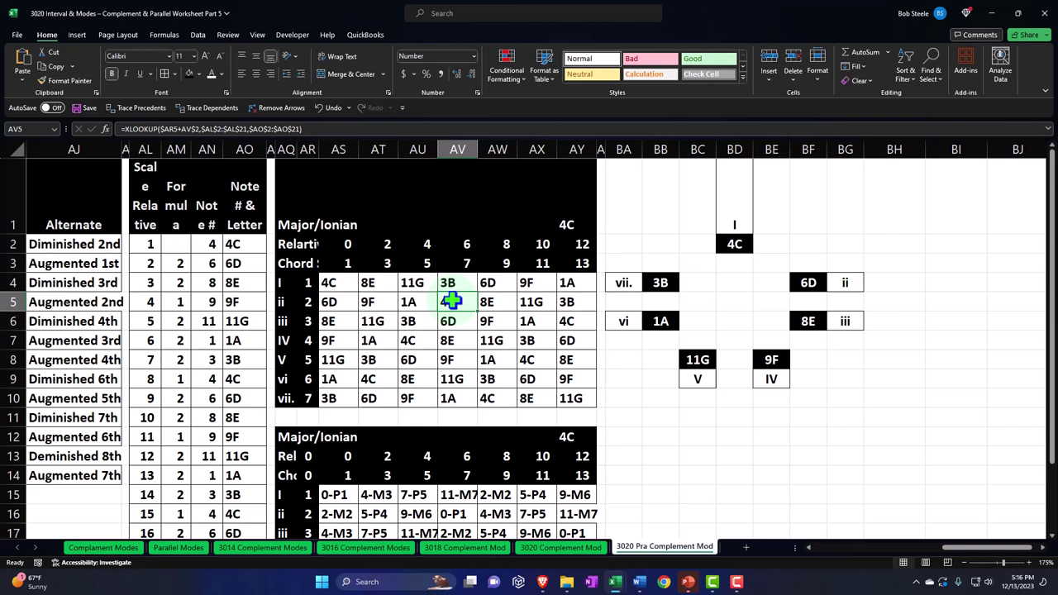
left_click_drag(450, 302, 563, 303)
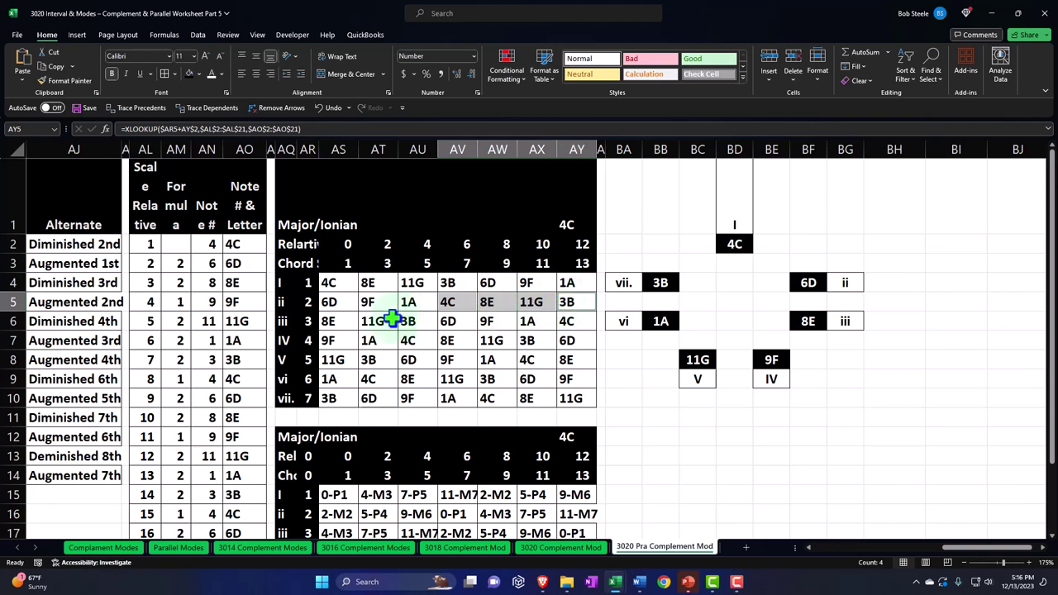
left_click(334, 306)
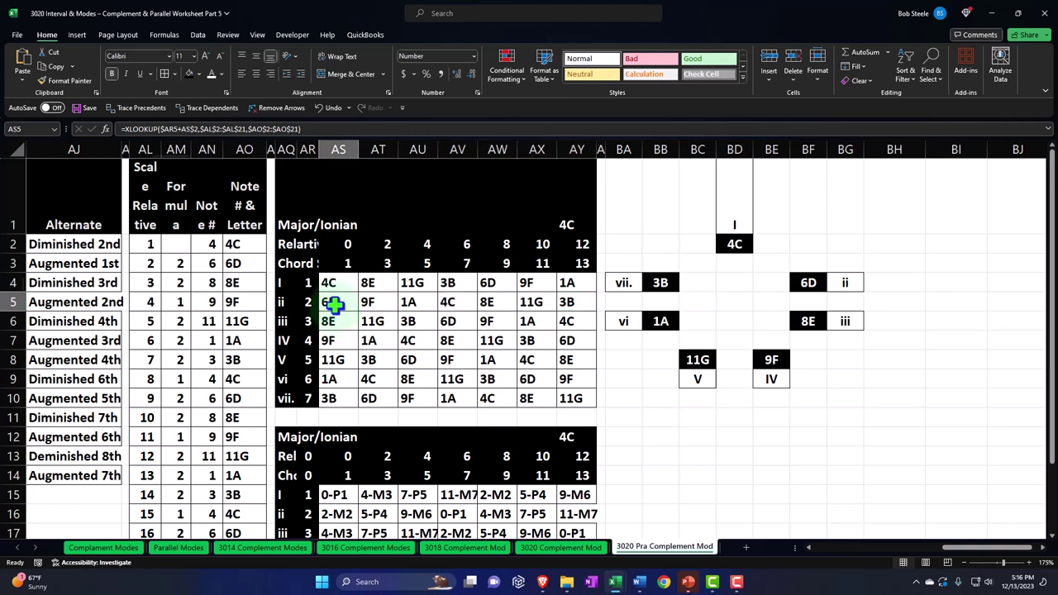
left_click(804, 282)
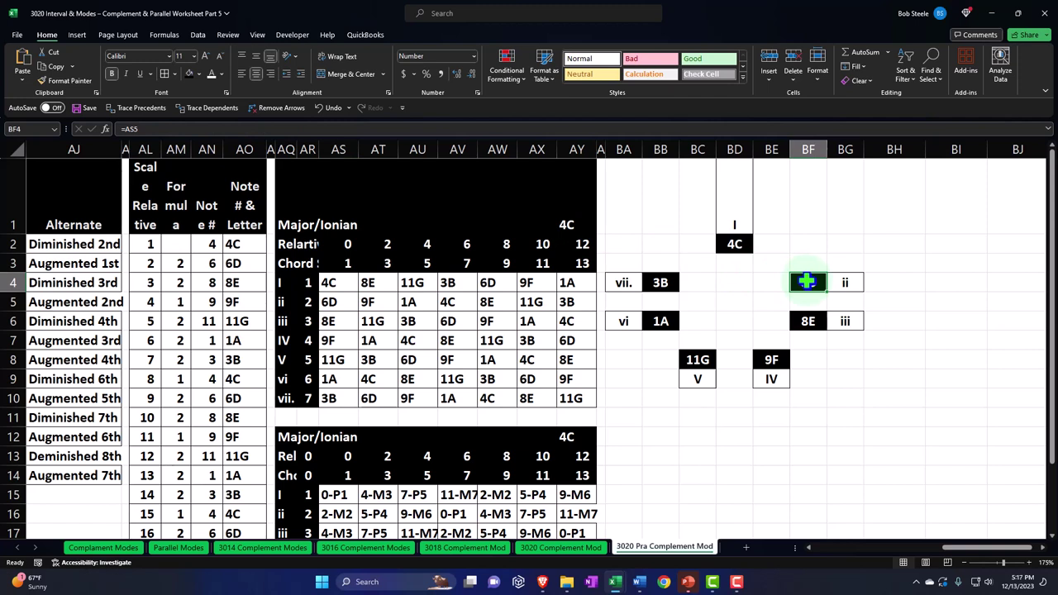
left_click(781, 357, "ctrl")
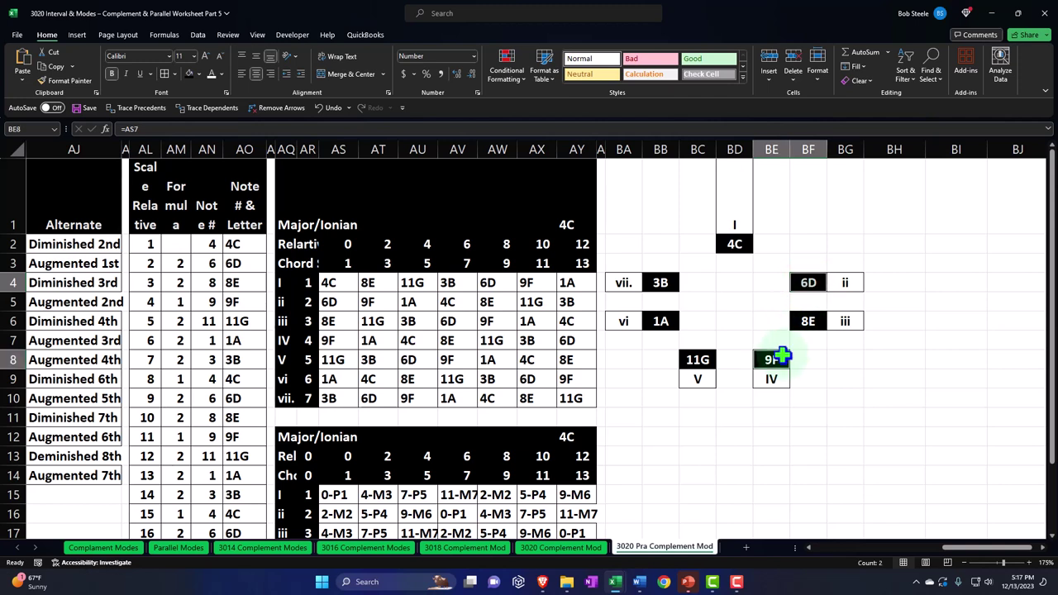
left_click(666, 320, "ctrl")
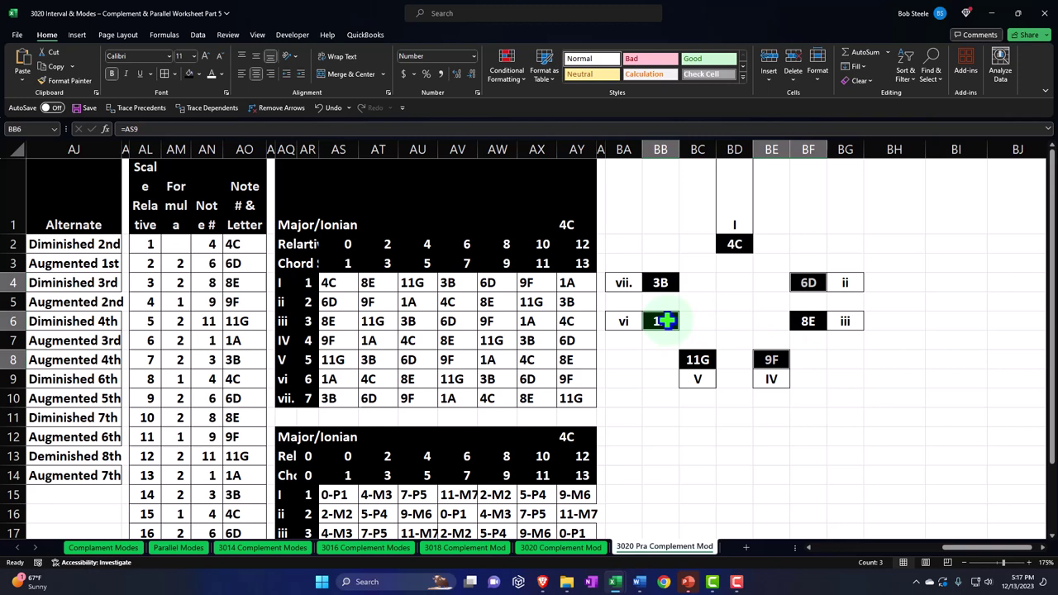
left_click(347, 263)
left_click(387, 263)
left_click(427, 261)
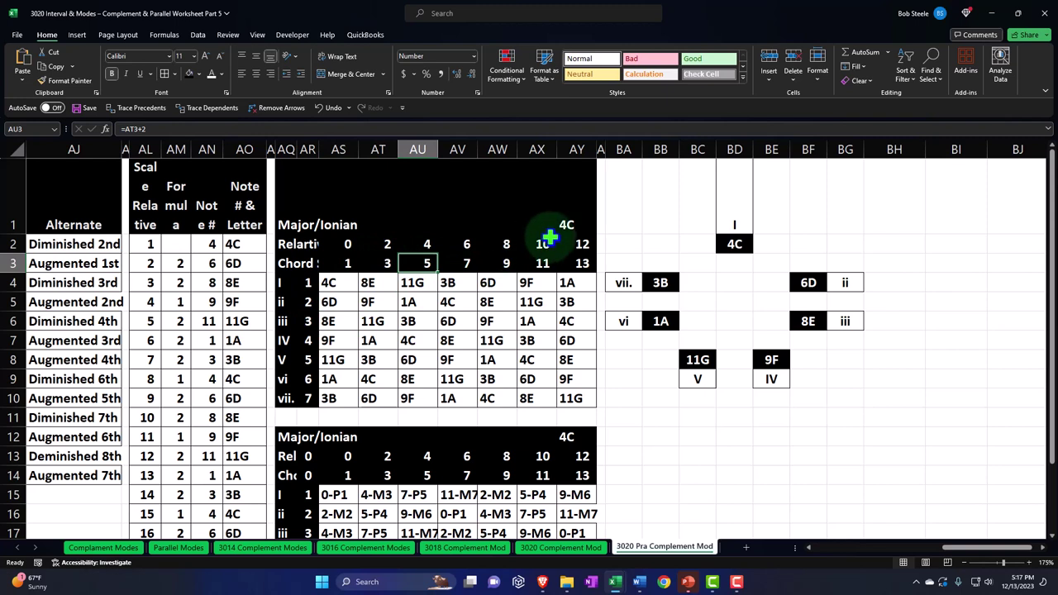
left_click(344, 303)
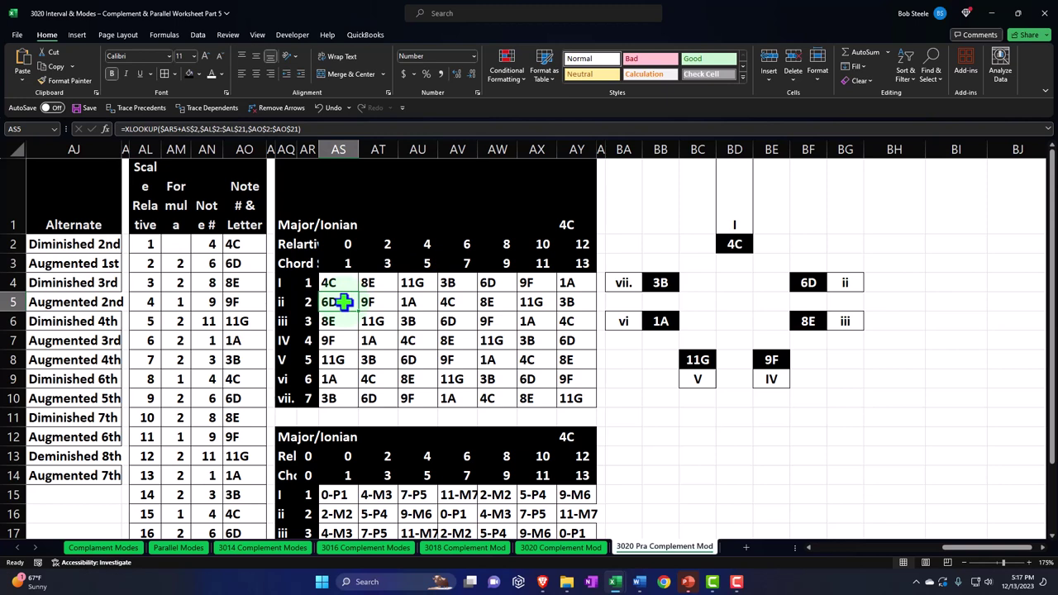
left_click_drag(344, 303, 570, 306)
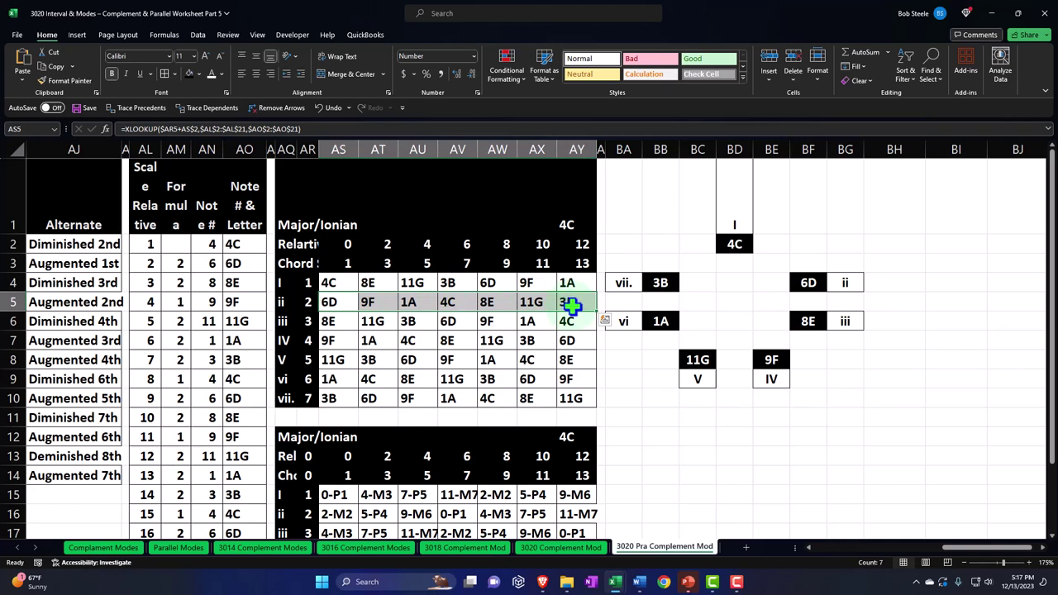
left_click_drag(339, 302, 568, 301)
left_click_drag(335, 378, 567, 377)
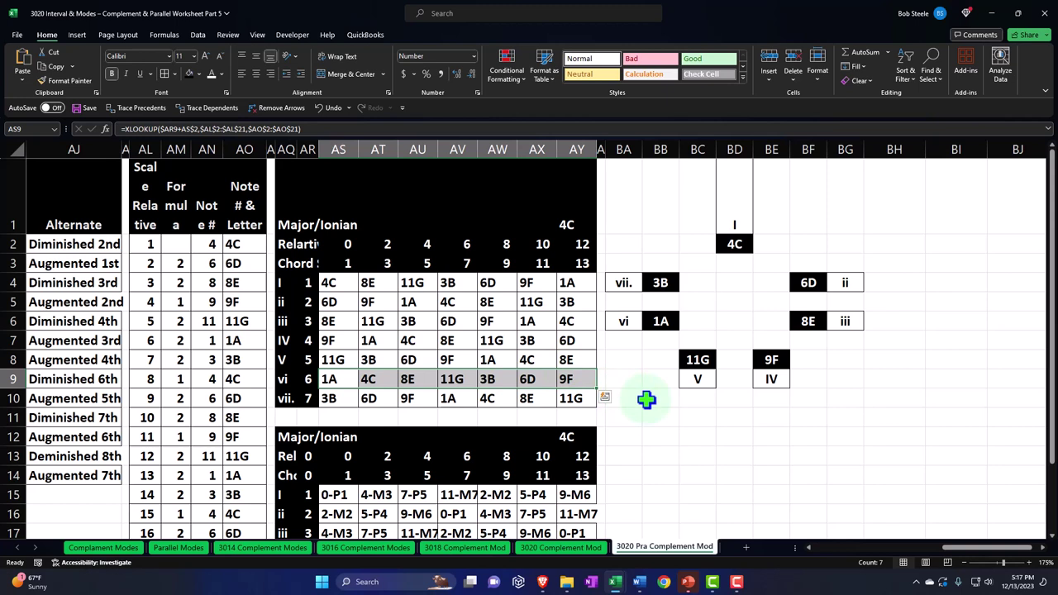
left_click_drag(629, 207, 837, 381)
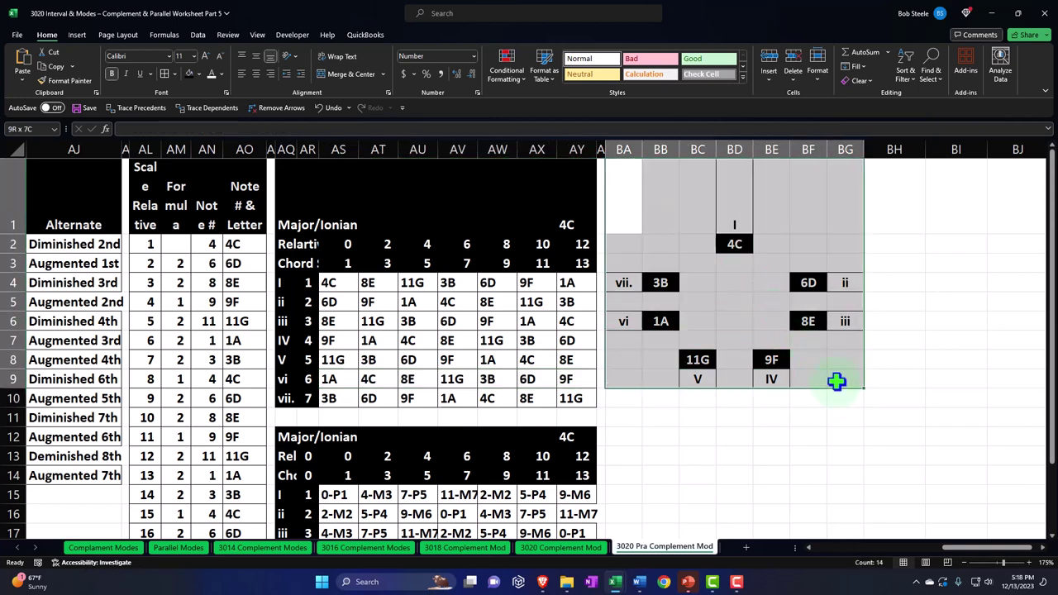
Copy the circular roman-numeral layout and paste it at BA12 beside the interval table
key("ctrl+c")
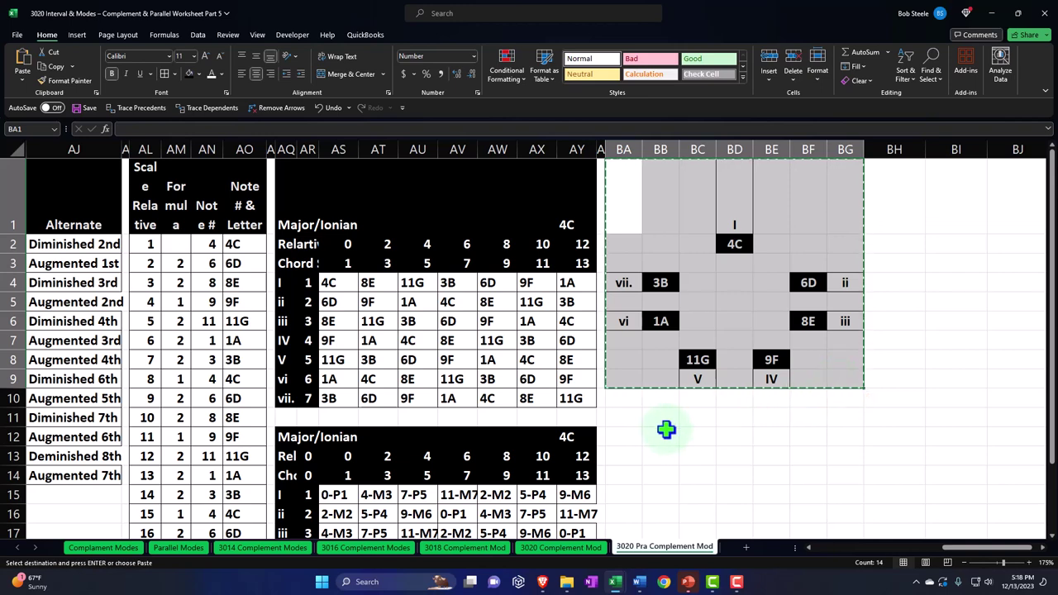
left_click(631, 435)
key("ctrl+v")
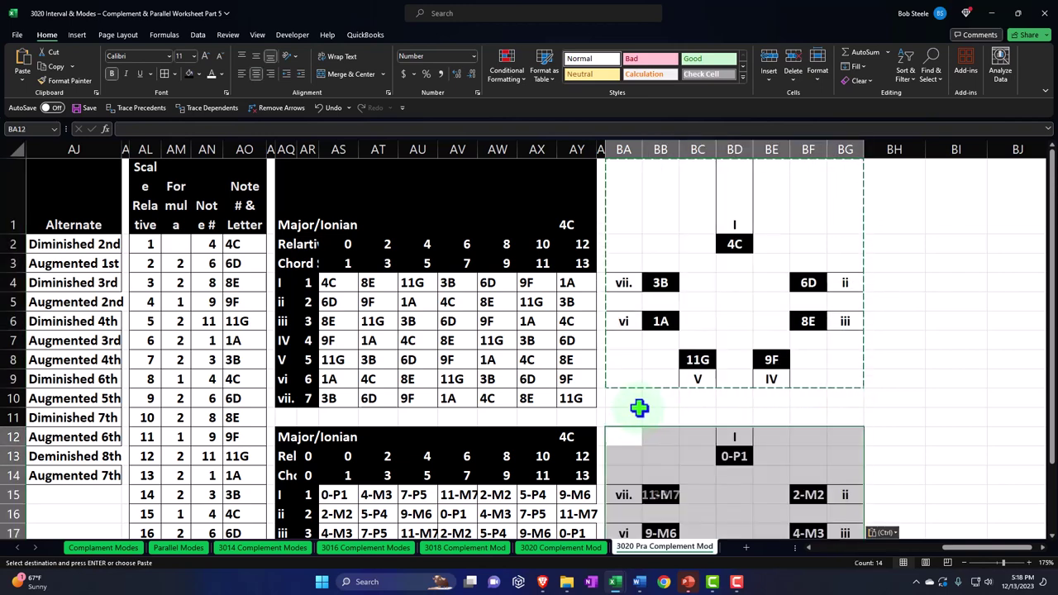
scroll(643, 403, "down", 2)
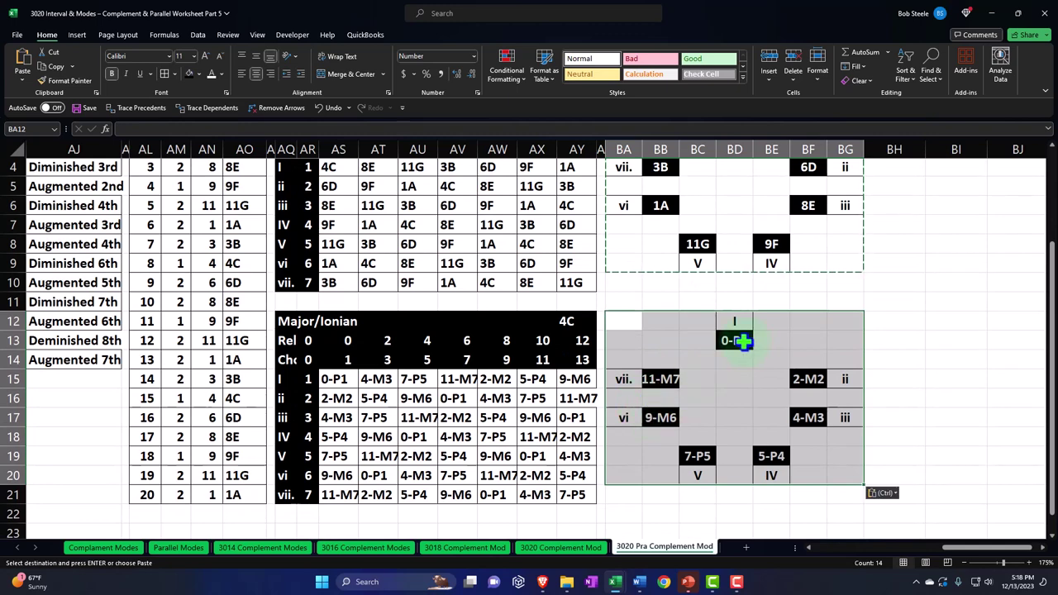
Inspect the formulas behind the copied 0-P1 and 11-M7 entries and the table's XLOOKUP source
double_click(743, 341)
key("Escape")
left_click(660, 379)
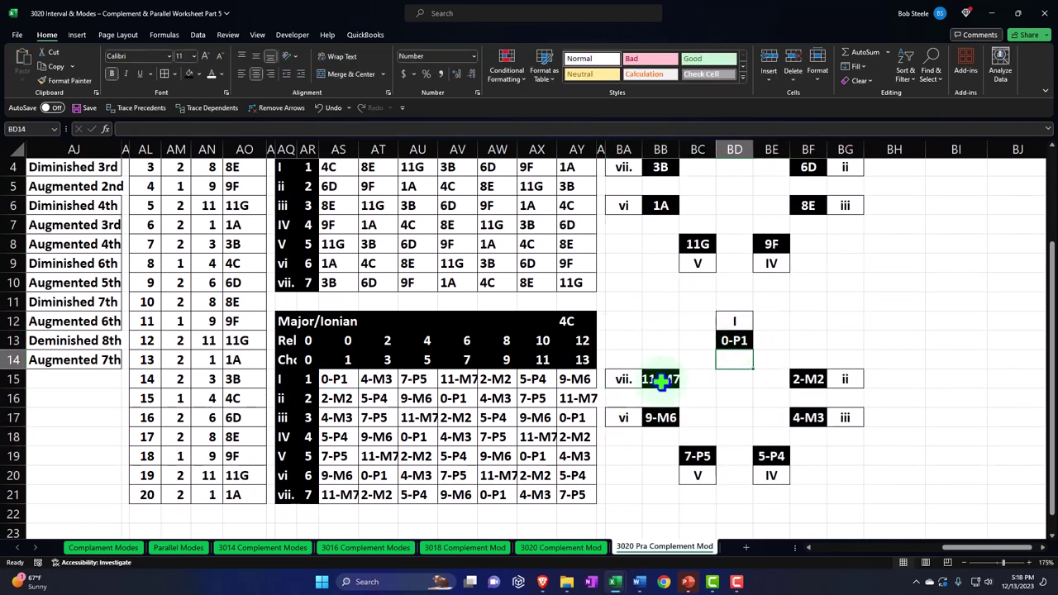
double_click(660, 379)
key("Return")
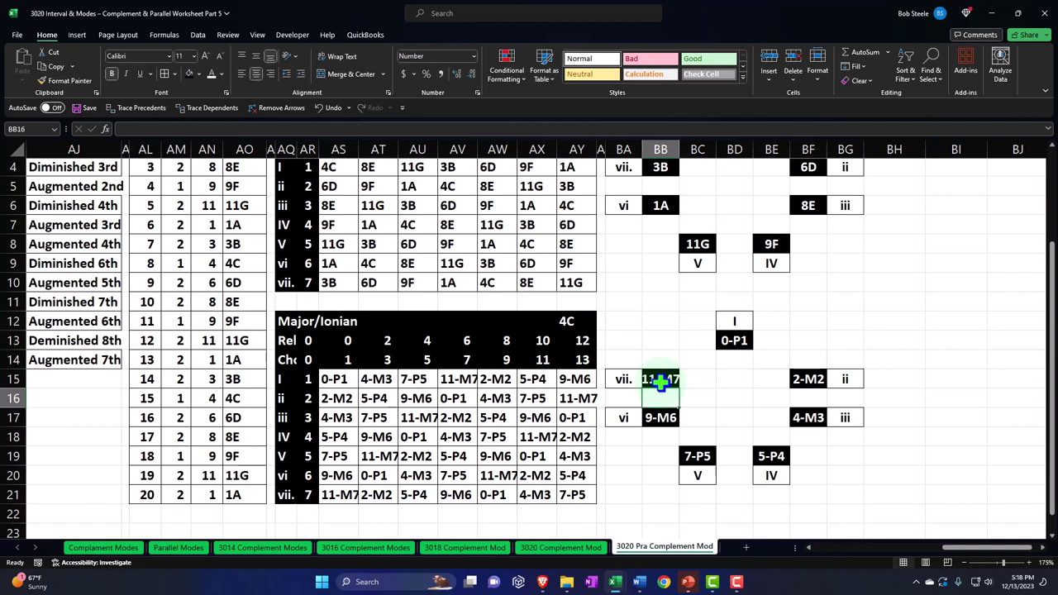
left_click(340, 380)
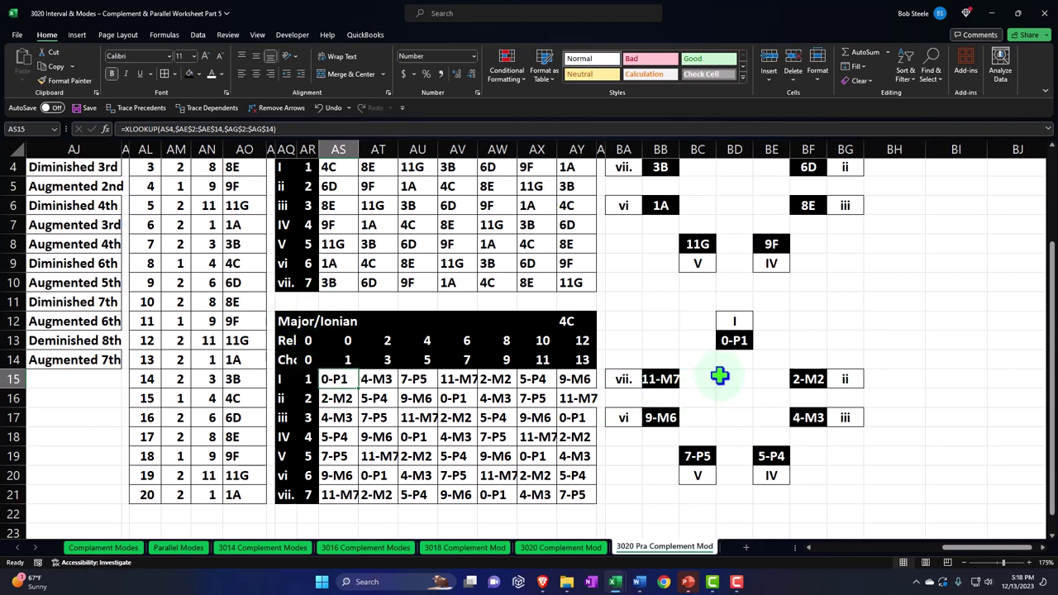
left_click(732, 341)
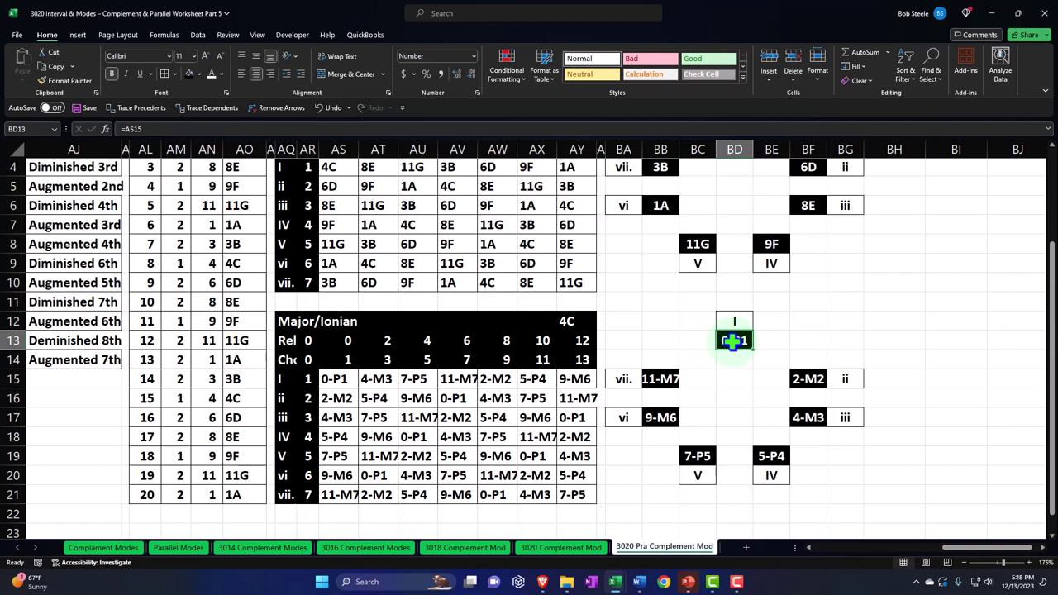
left_click(807, 378)
left_click(810, 418, "ctrl")
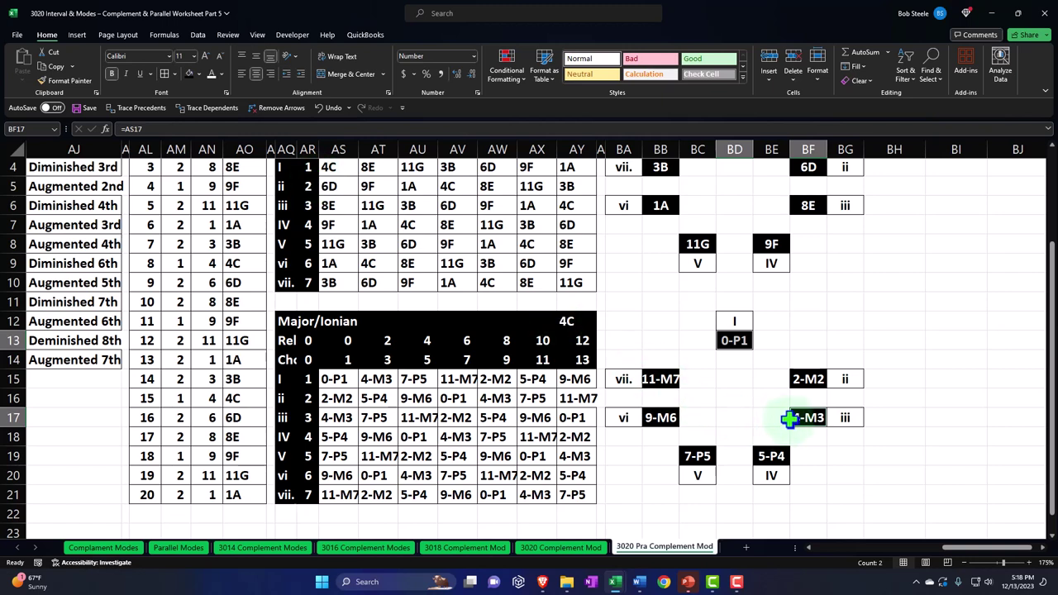
left_click(698, 455, "ctrl")
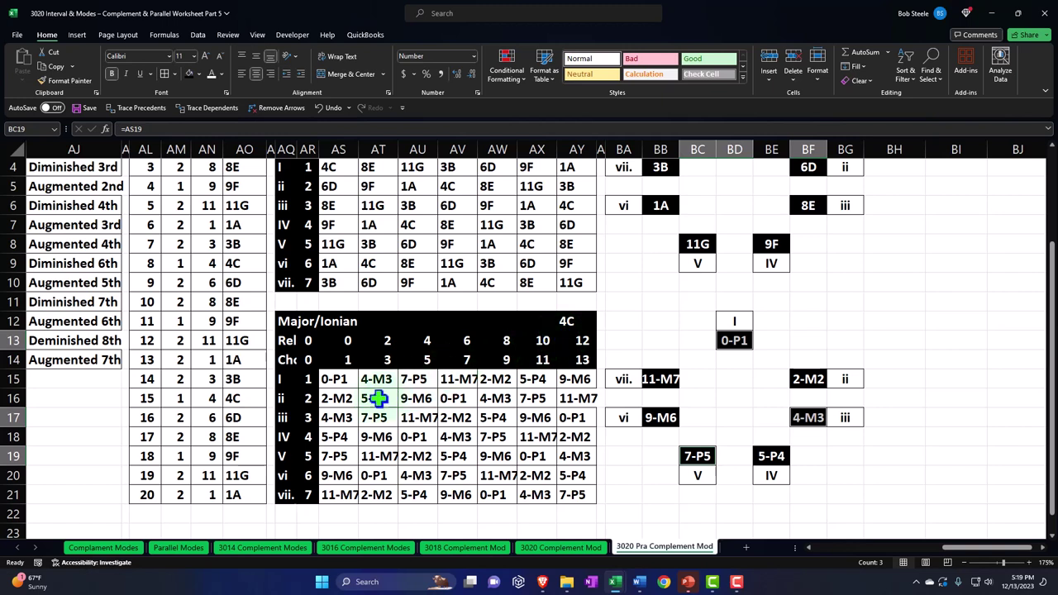
left_click(335, 400)
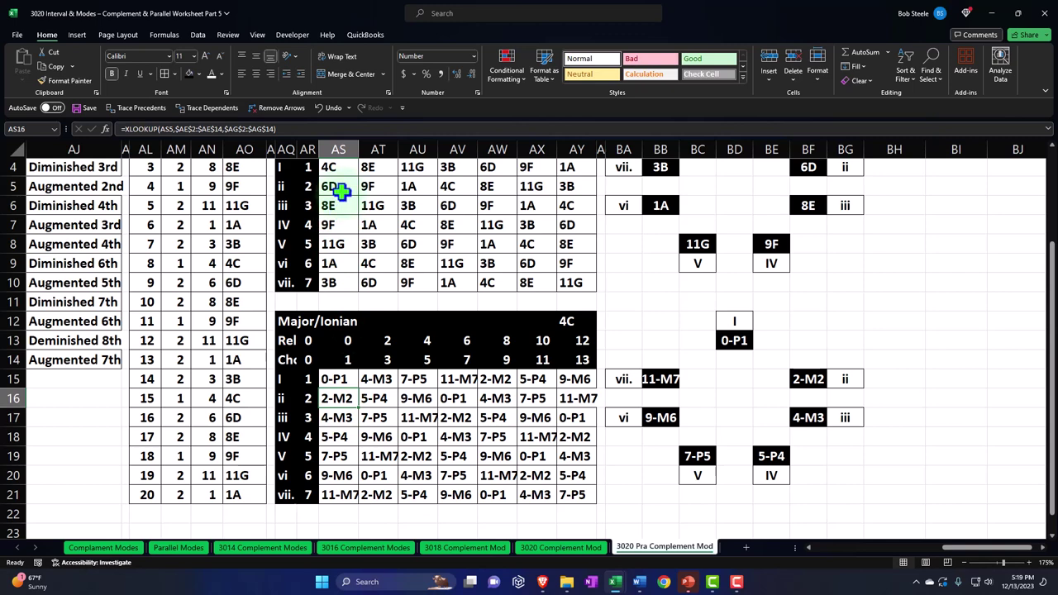
In empty space right of the circles, add a top cell referencing the I label
scroll(579, 248, "up", 1)
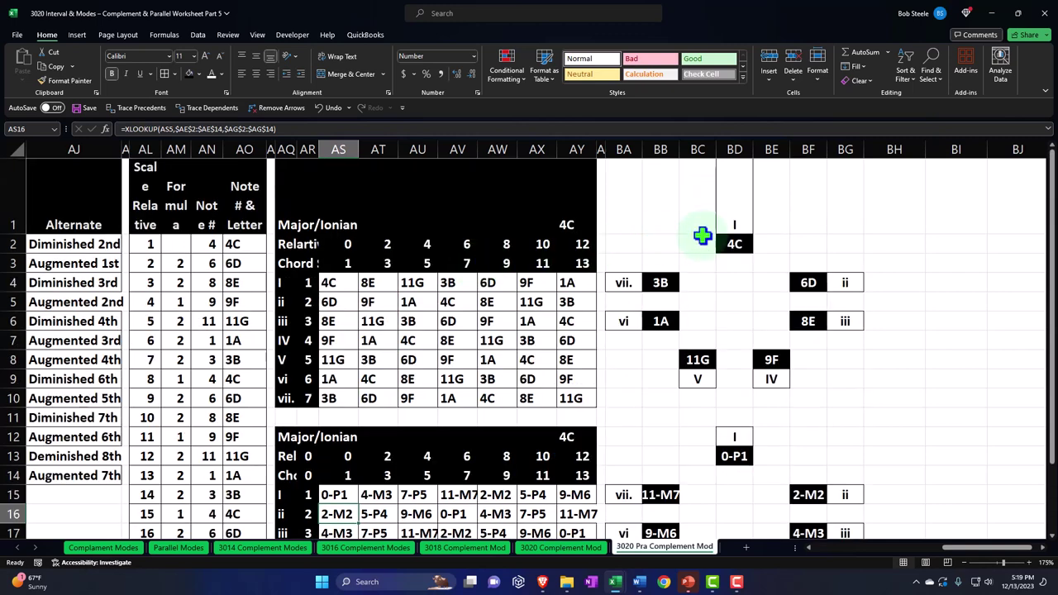
left_click(704, 238)
key("Right")
key("Right")
key("Right")
key("Right")
key("Right")
key("Right")
key("Right")
key("Right")
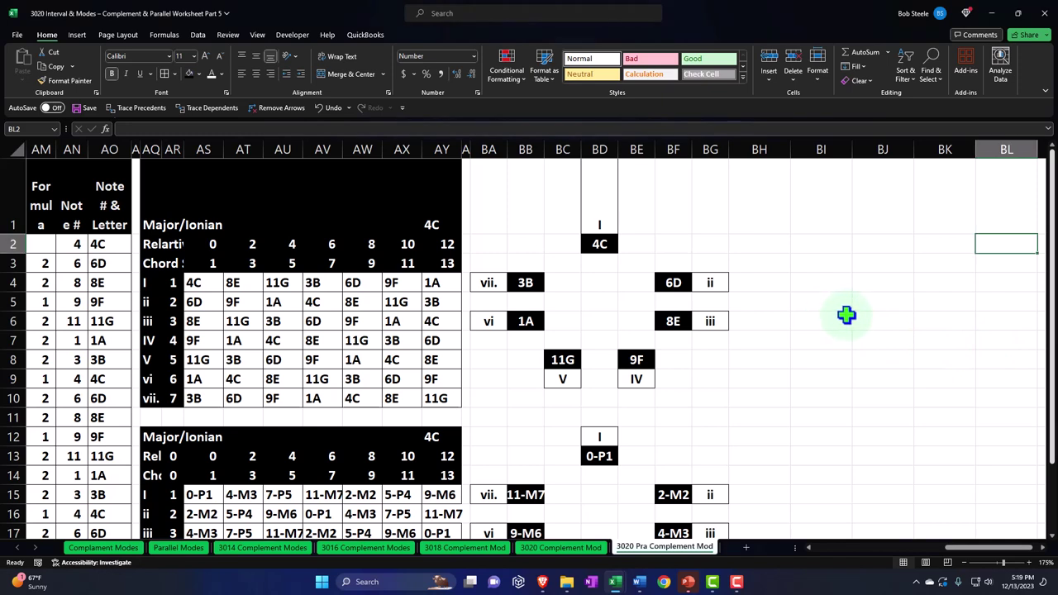
left_click(806, 243)
key("Right")
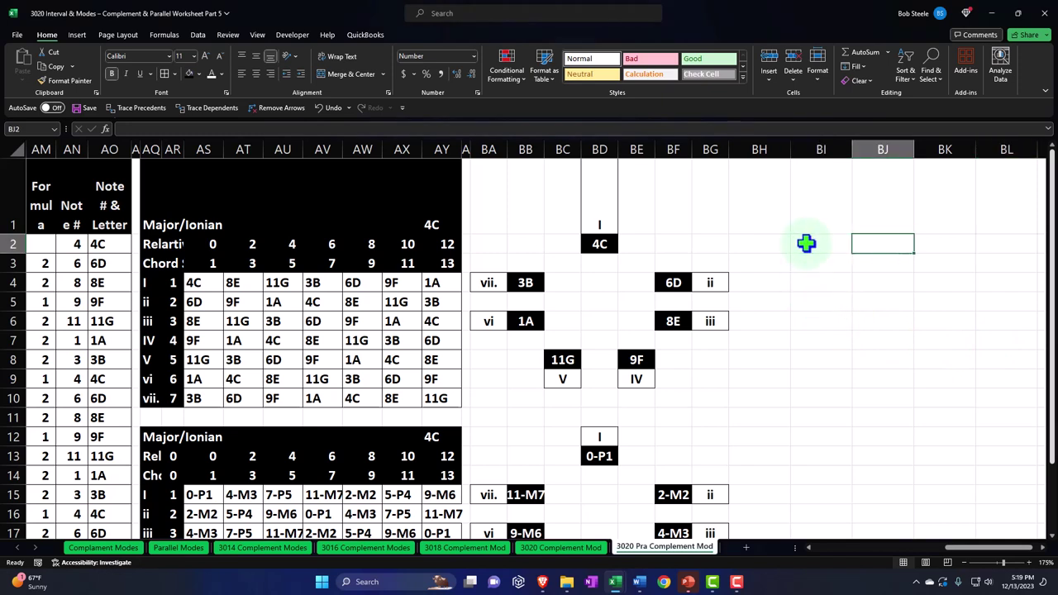
key("Up")
type("=")
key("Left")
key("Left")
key("Left")
key("Left")
key("Left")
key("Left")
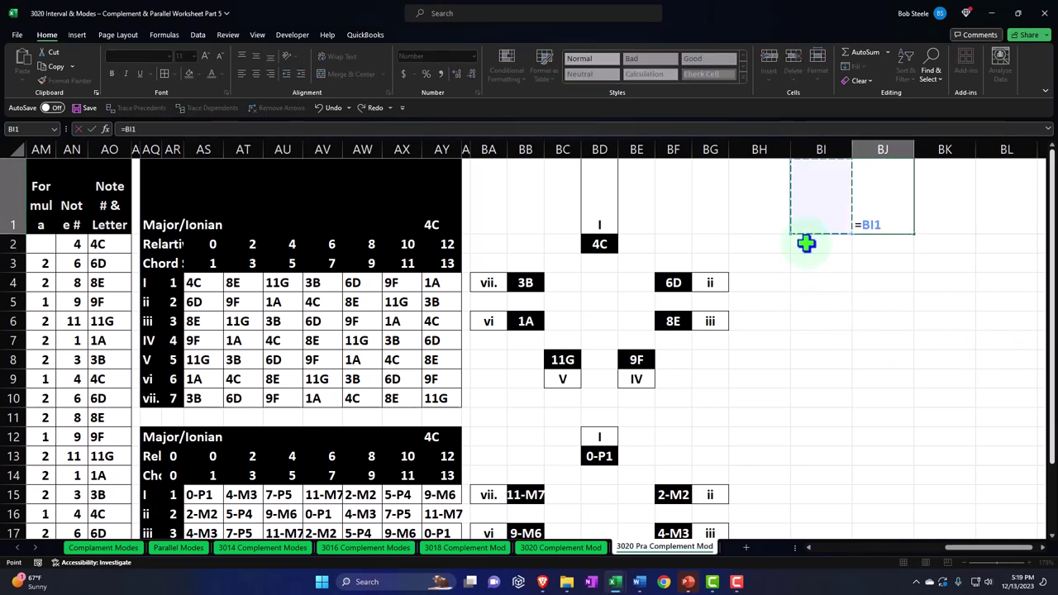
key("Return")
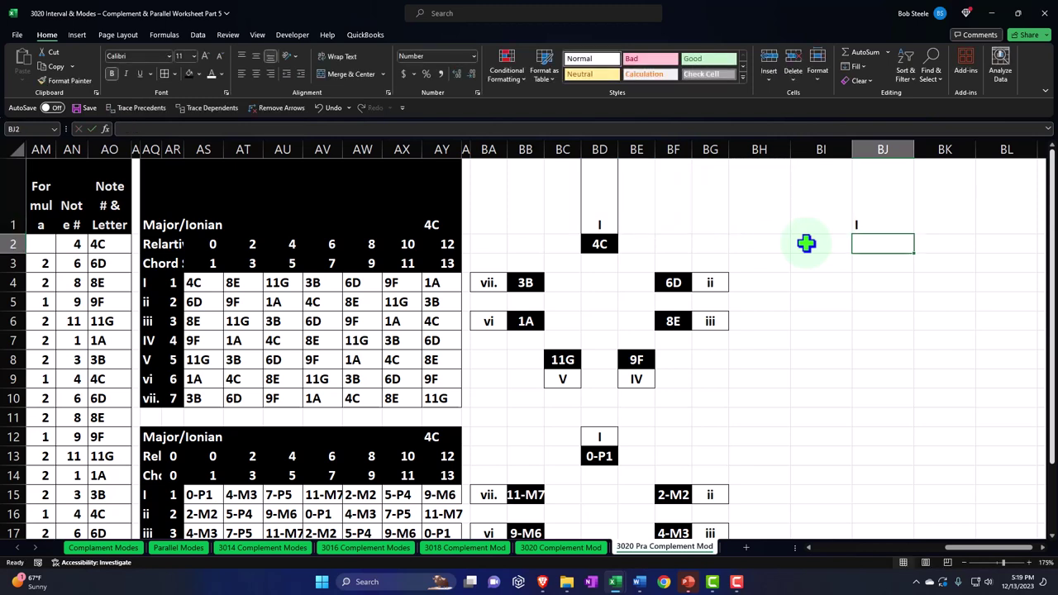
Add cell references showing 4C and 8E around the new ring
type("=")
key("Left")
key("Left")
key("Left")
key("Left")
key("Left")
key("Left")
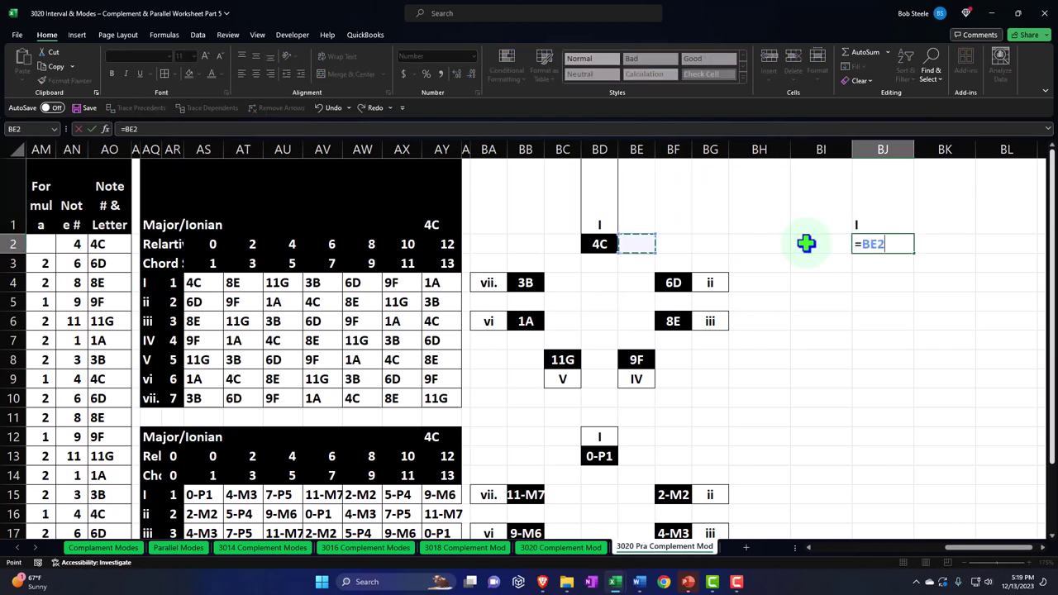
key("Return")
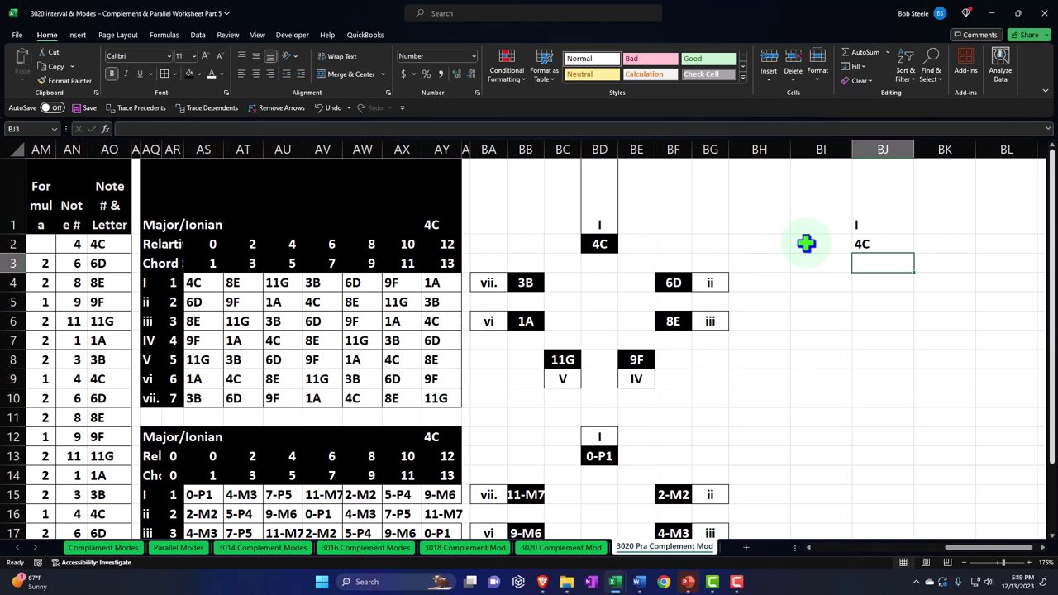
key("Right")
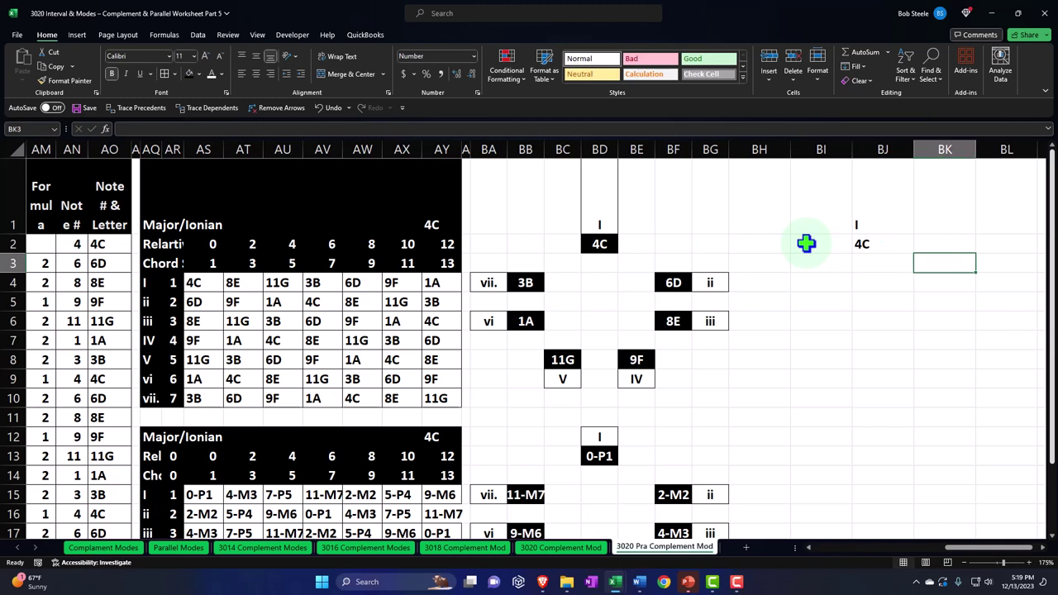
type("=")
key("Left")
key("Left")
key("Left")
key("Left")
key("Left")
key("Left")
key("Left")
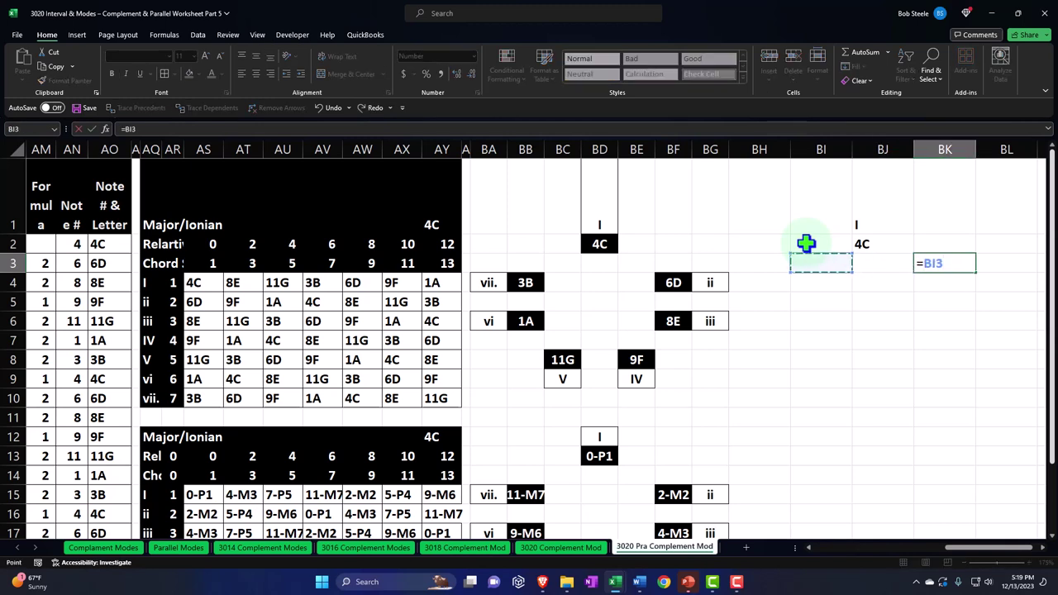
key("Right")
key("Right")
key("Down")
key("Down")
key("Down")
key("Return")
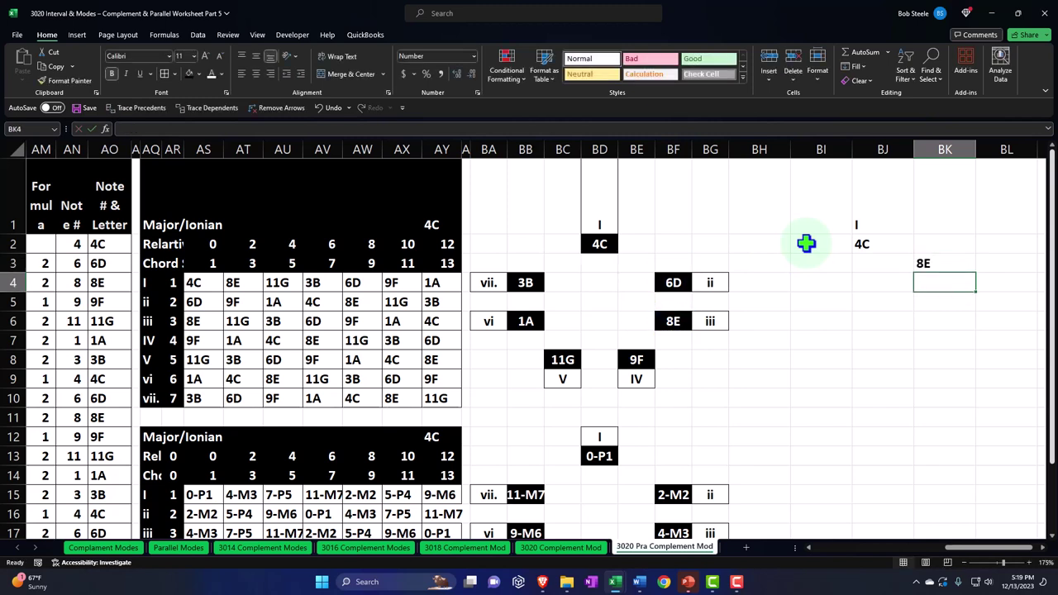
Add the next ring cell as a reference showing 11G
key("Down")
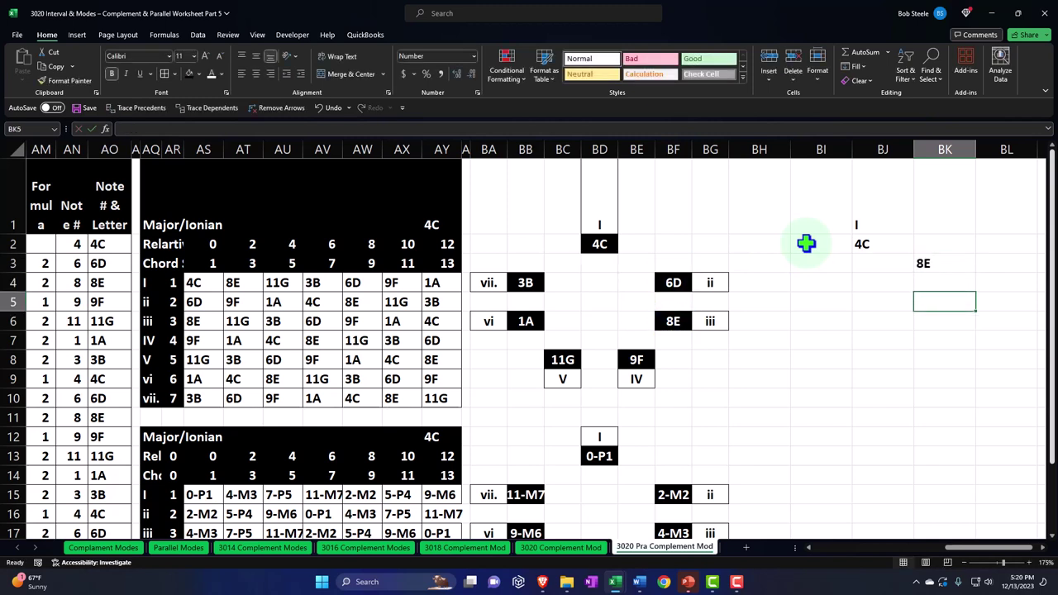
key("Up")
key("Up")
key("Down")
key("Down")
type("=")
key("Left")
key("Left")
key("Left")
key("Left")
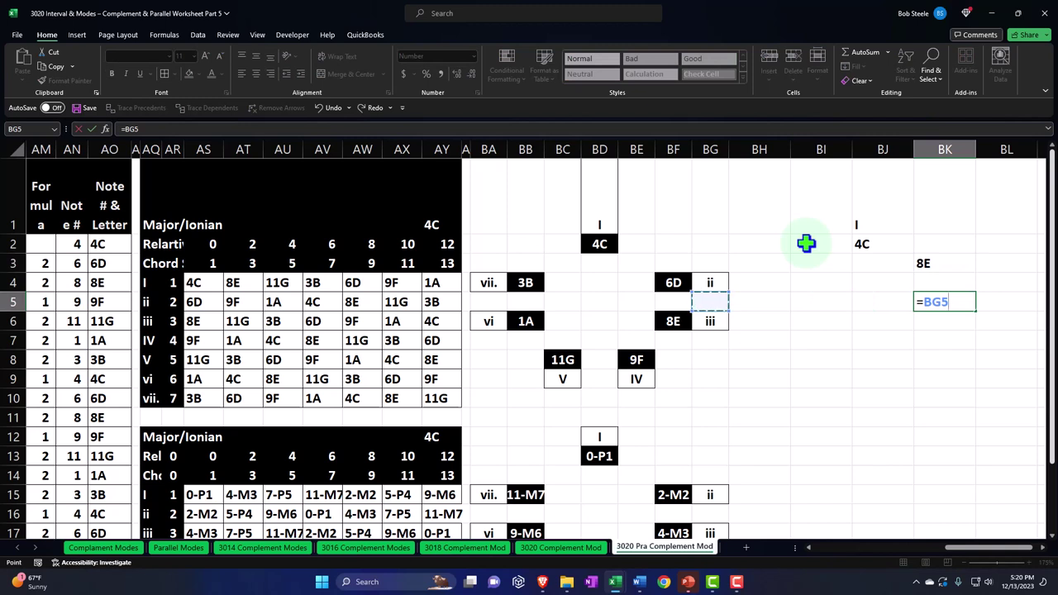
key("Left")
key("Down")
key("Down")
key("Down")
key("Left")
key("Left")
key("Left")
key("Return")
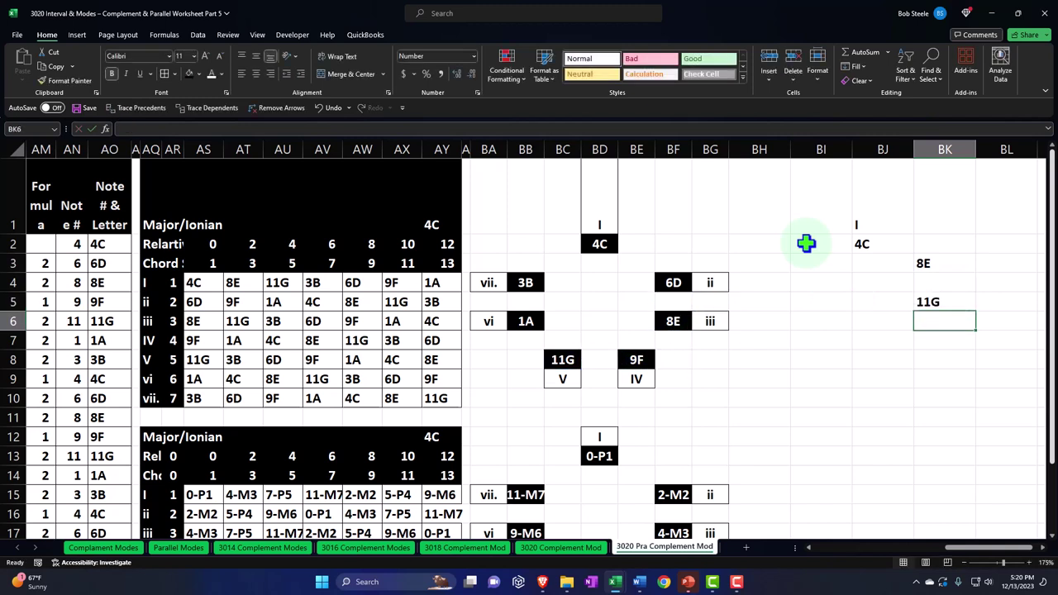
Add a reference showing 3B, then move to cell BI6 beside the ring
key("Left")
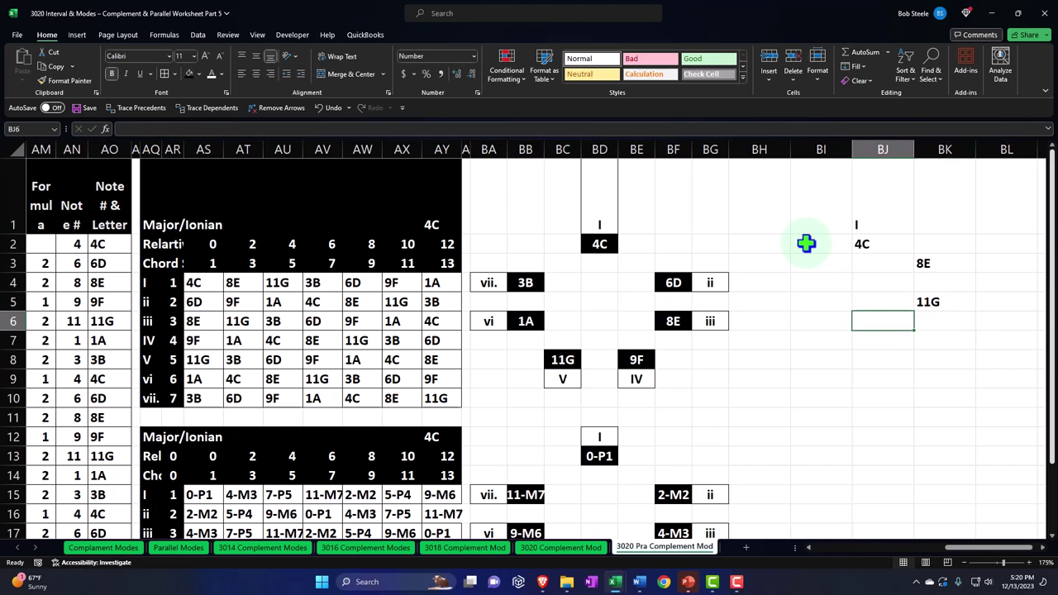
type("=")
key("Left")
key("Left")
key("Left")
key("Left")
key("Left")
key("Left")
key("Left")
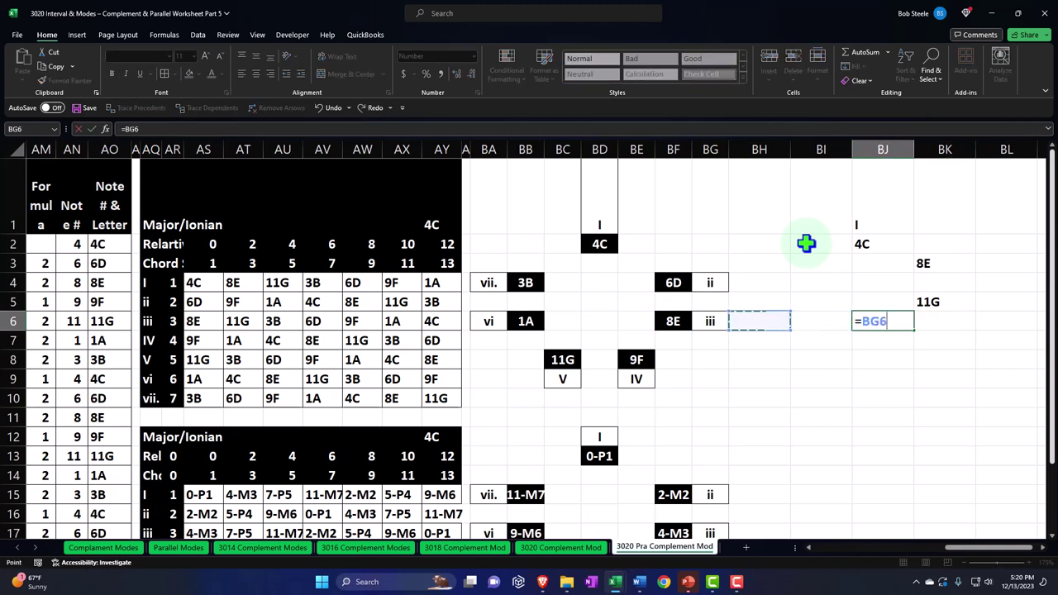
key("Left")
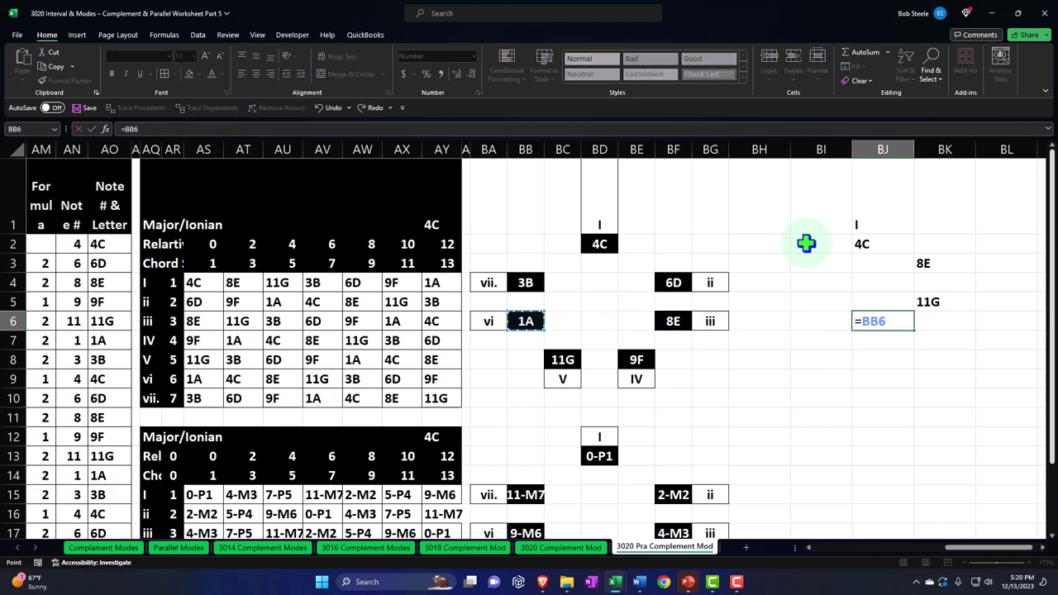
key("Right")
key("Right")
key("Down")
key("Down")
key("Left")
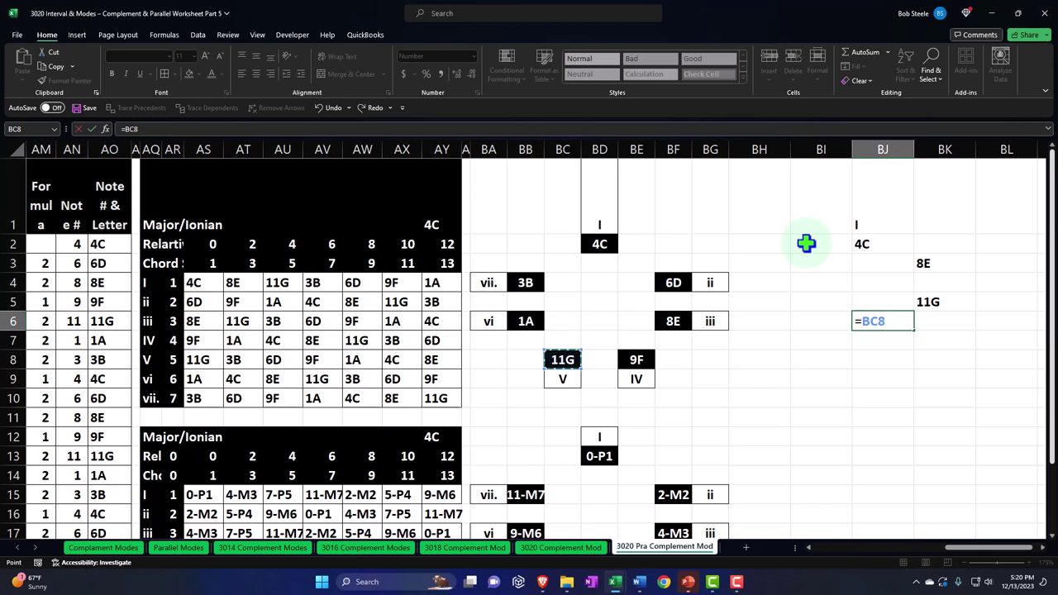
key("Left")
key("Up")
key("Up")
key("Up")
key("Up")
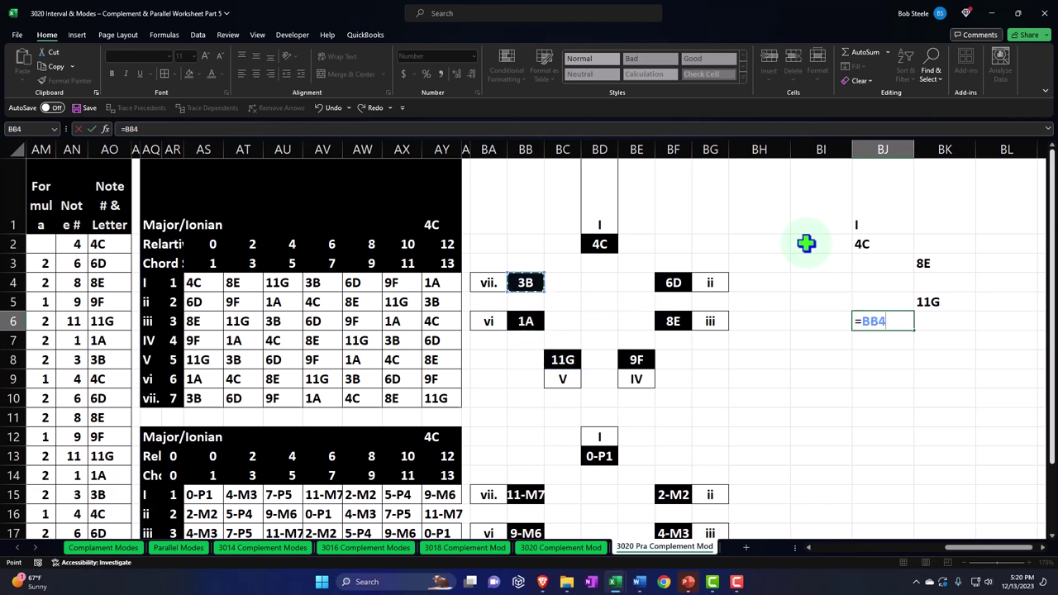
key("Return")
key("Left")
key("Left")
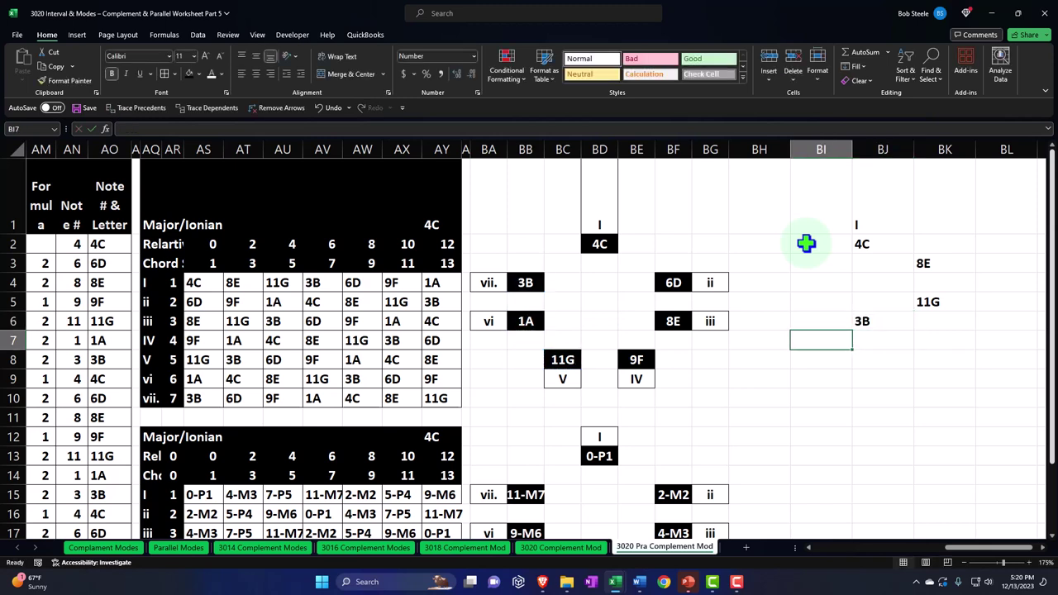
key("Up")
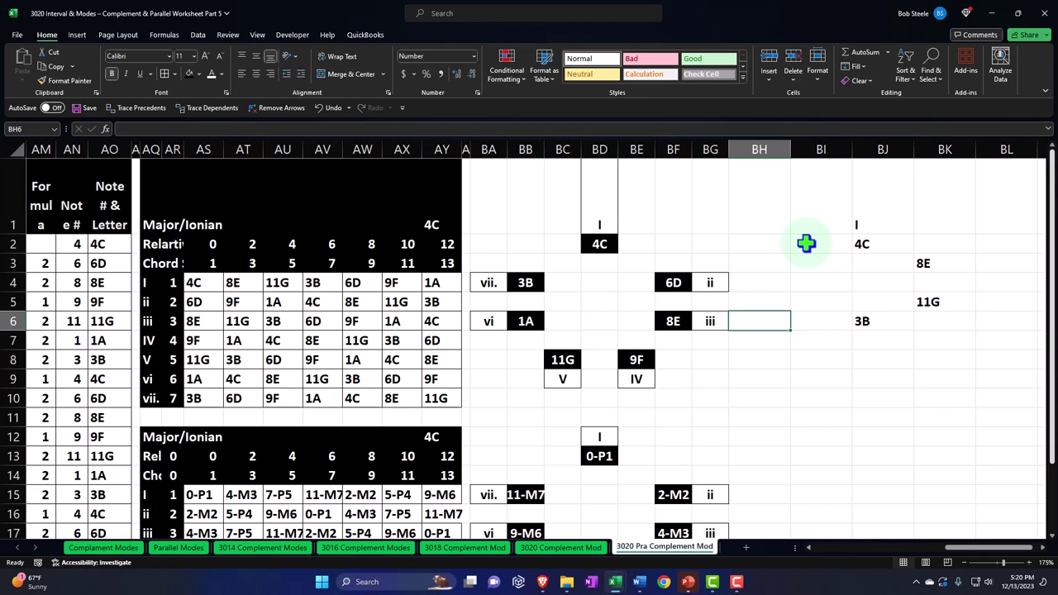
key("Right")
Move the ring block BJ1:BK6 two columns to the right
left_click_drag(874, 207, 920, 320)
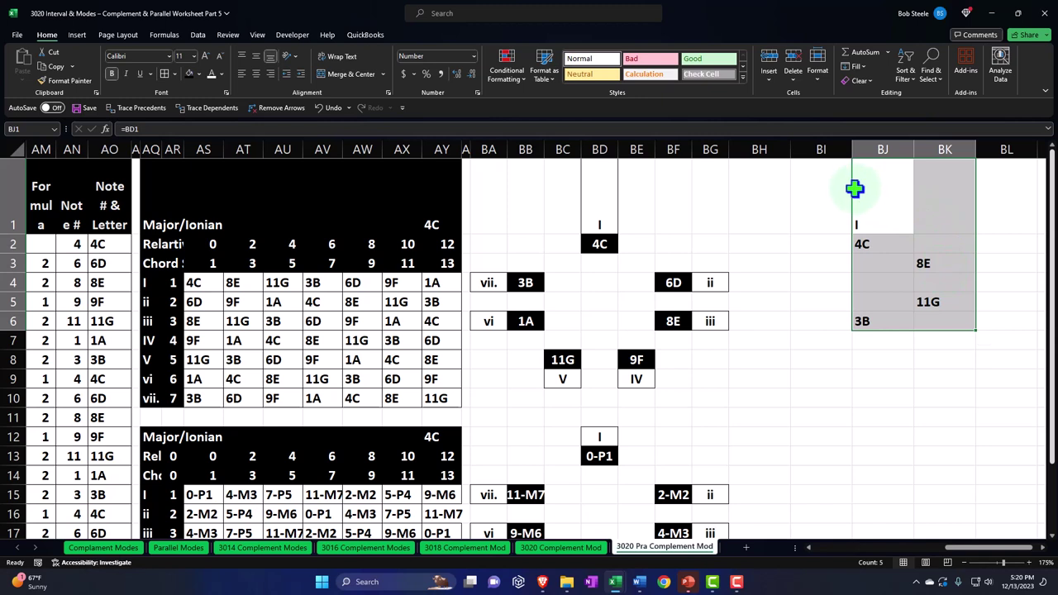
left_click_drag(852, 187, 981, 209)
left_click(926, 378)
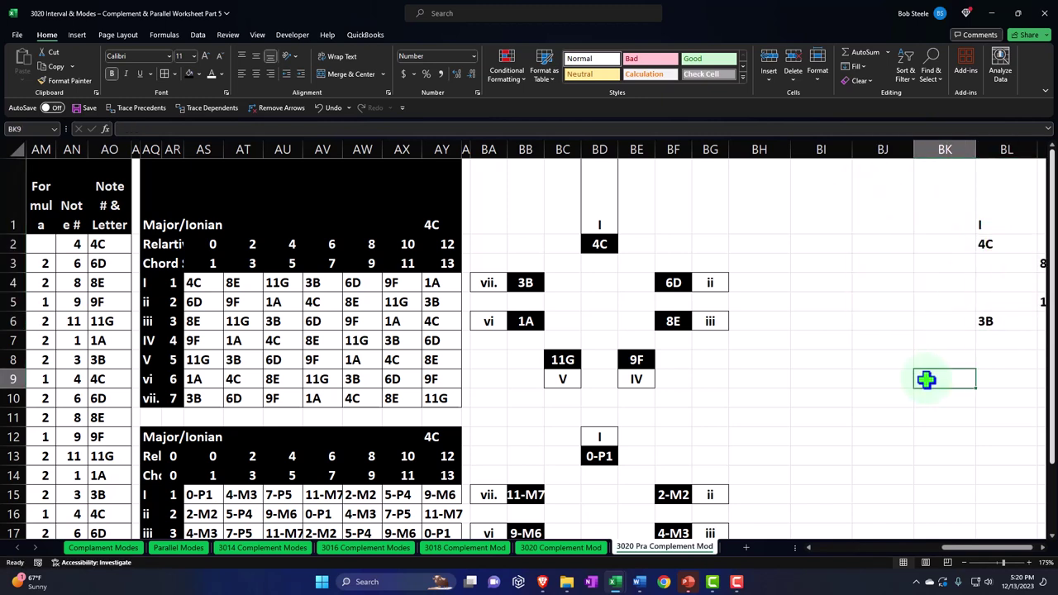
Enter =BF4 in BJ6 so it shows 6D
scroll(926, 378, "down", 1)
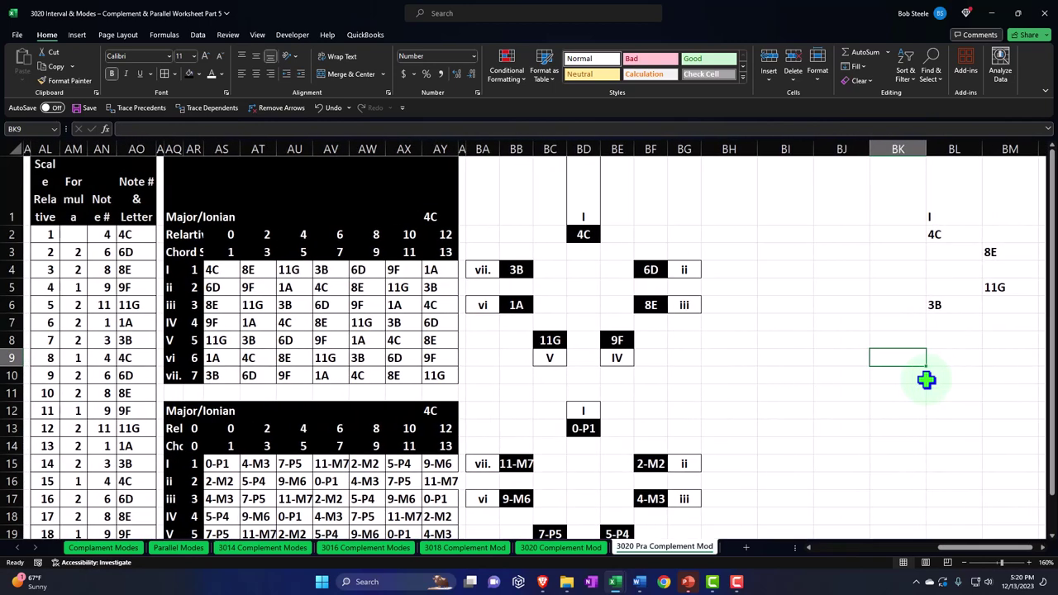
left_click(902, 310)
key("Left")
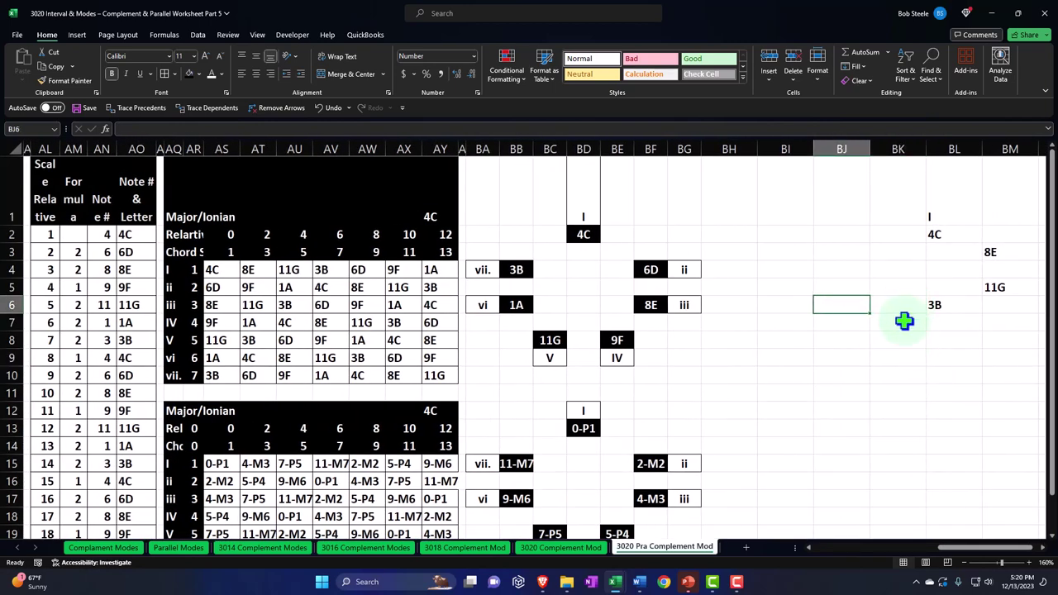
type("=")
key("Left")
key("Left")
key("Left")
key("Left")
key("Left")
key("Left")
key("Up")
key("Up")
key("Up")
key("Up")
key("Right")
key("Right")
key("Down")
key("Down")
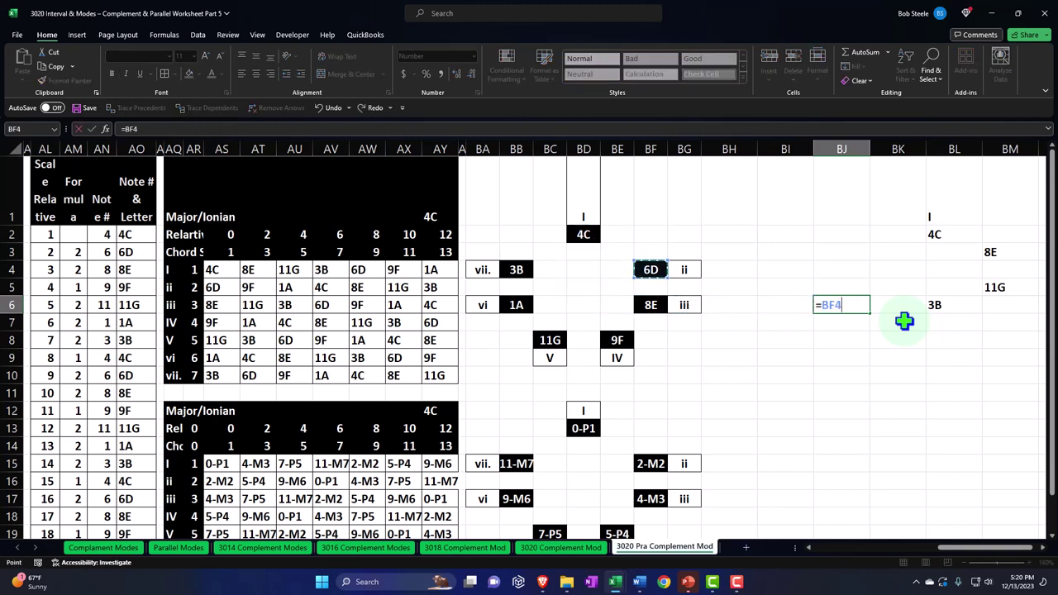
key("Return")
Enter =BF7 in BI5 so it shows 9F
key("Up")
key("Left")
key("Up")
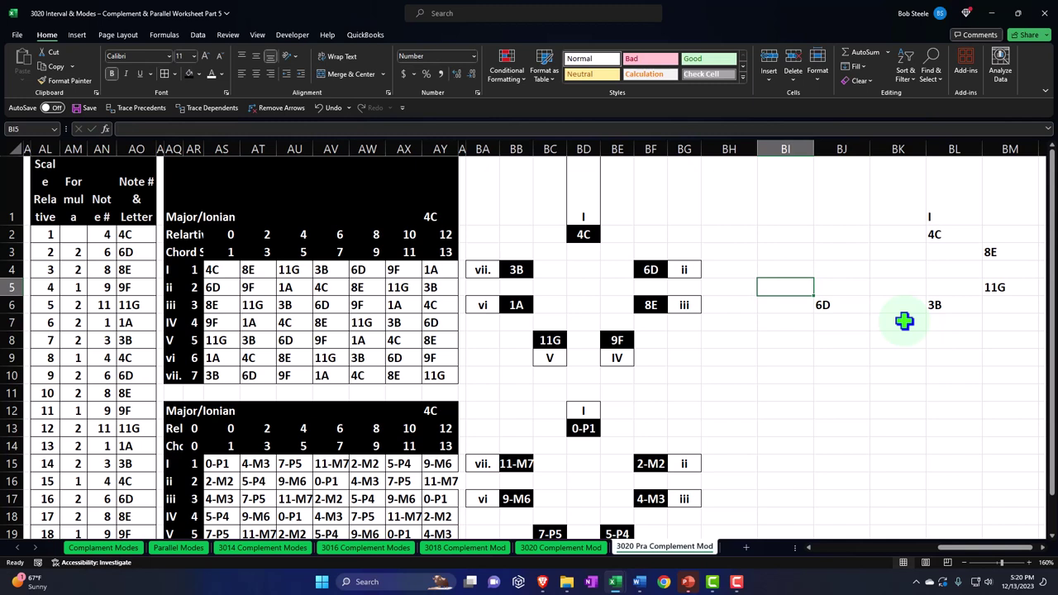
type("=")
key("Left")
key("Left")
key("Left")
key("Left")
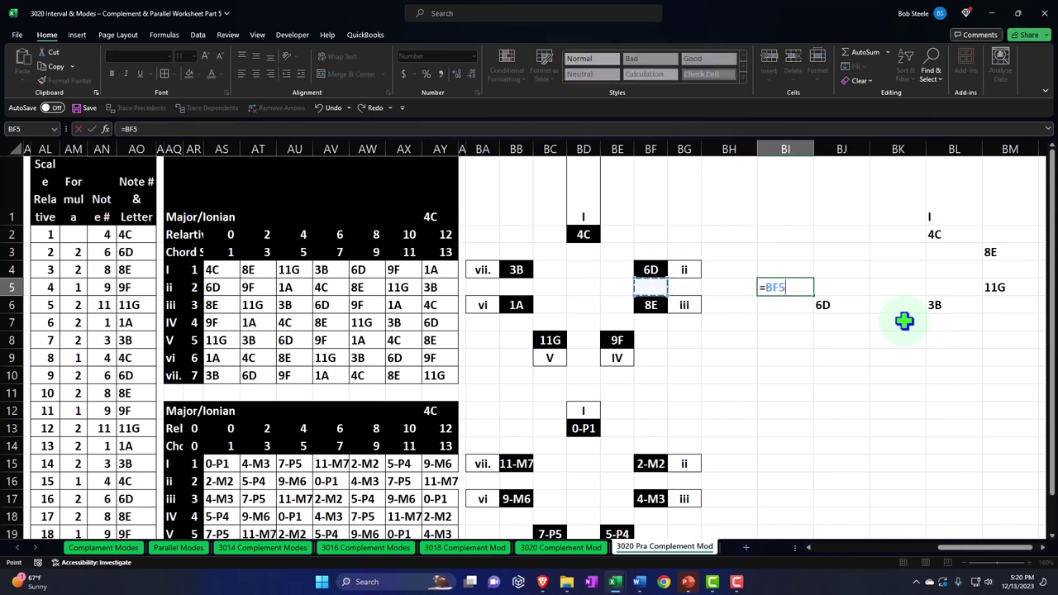
key("Right")
key("Up")
key("Down")
key("Down")
key("Down")
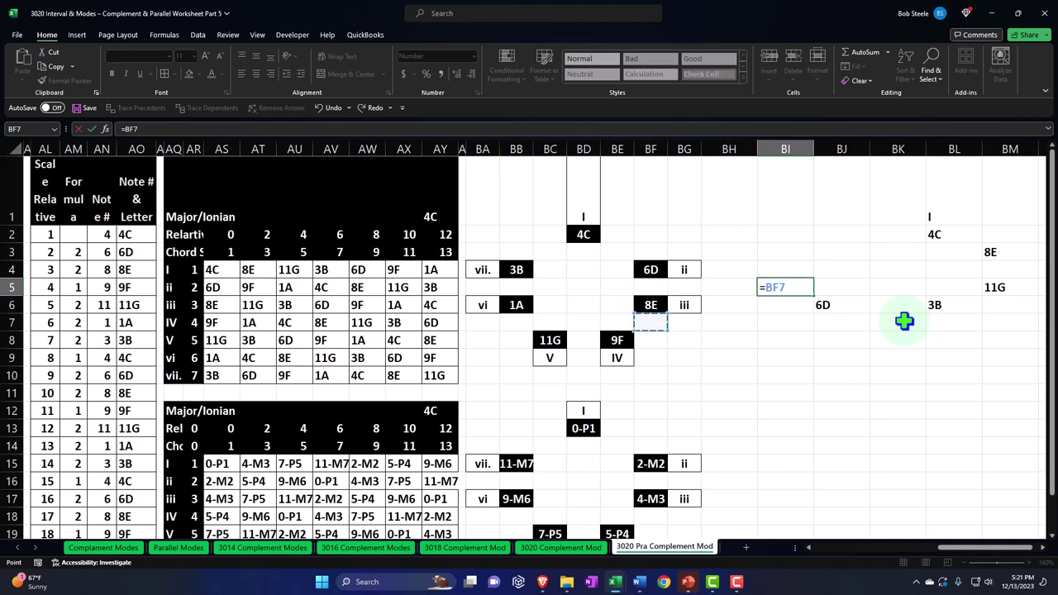
key("Return")
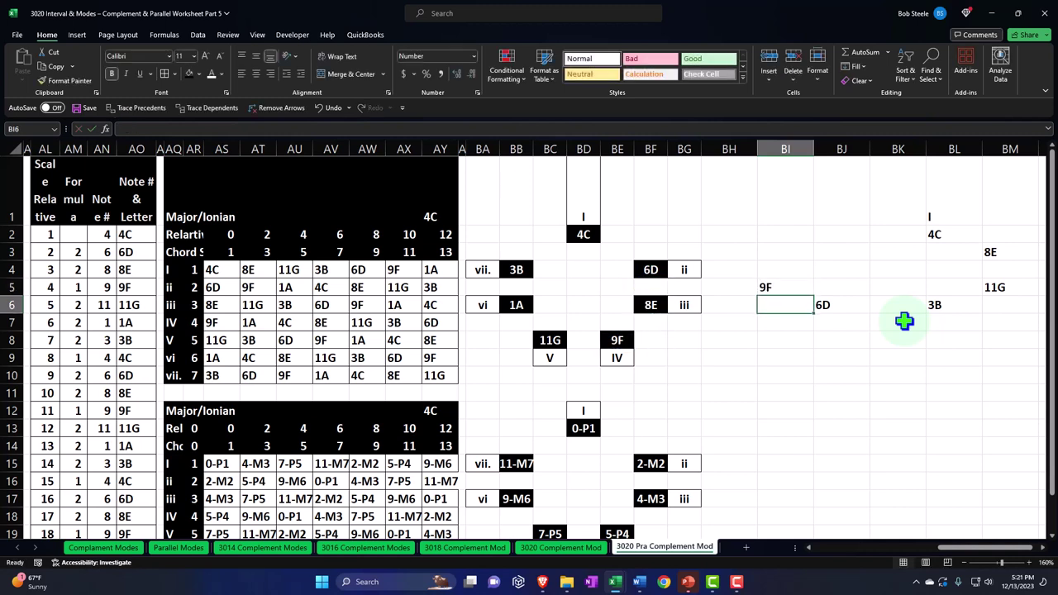
key("Up")
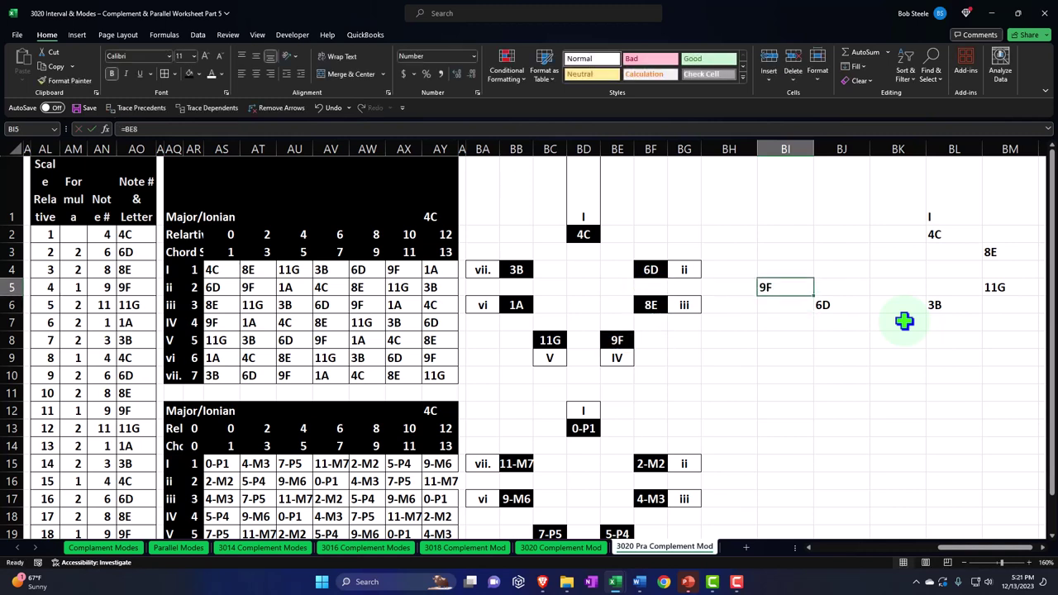
Enter =BB6 in BI3 so it shows 1A
key("Up")
key("Up")
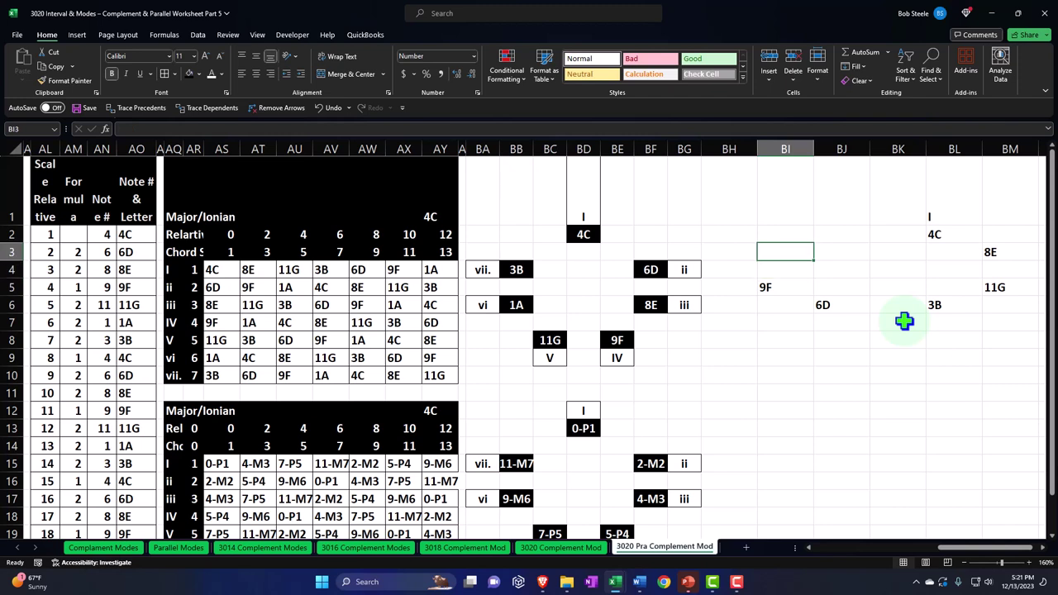
type("=")
key("Down")
key("Down")
key("Down")
key("Left")
key("Left")
key("Left")
key("Left")
key("Left")
key("Left")
key("Left")
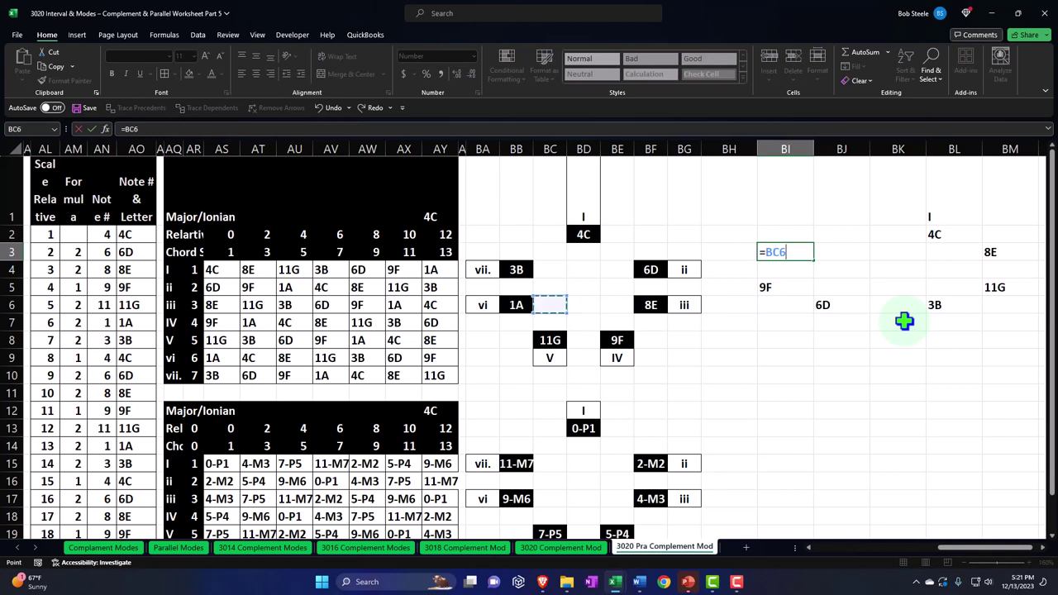
key("Return")
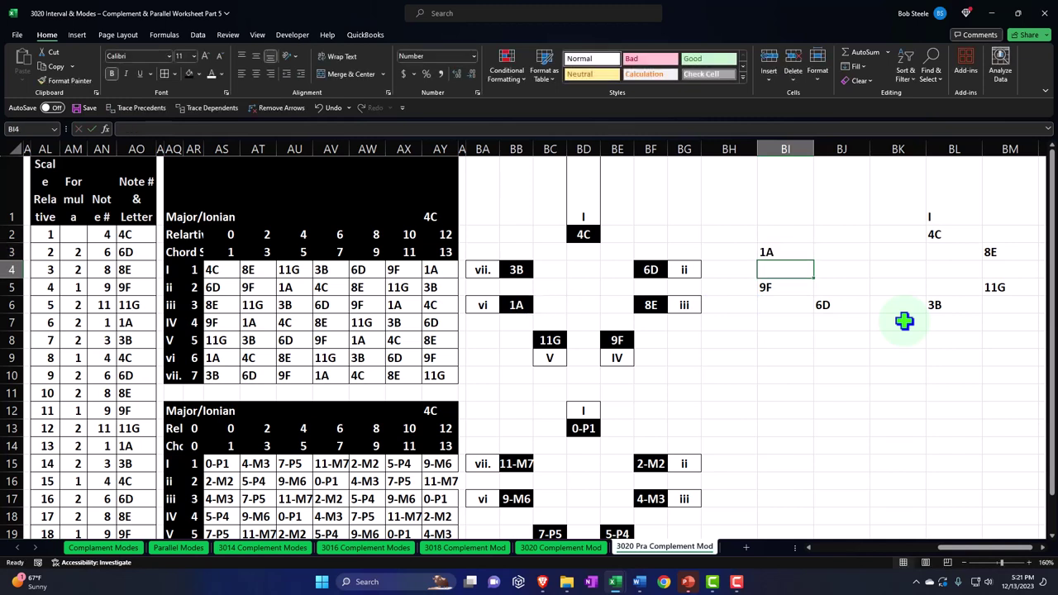
Move the I and 4C cells one column left into the ring
left_click_drag(945, 207, 944, 235)
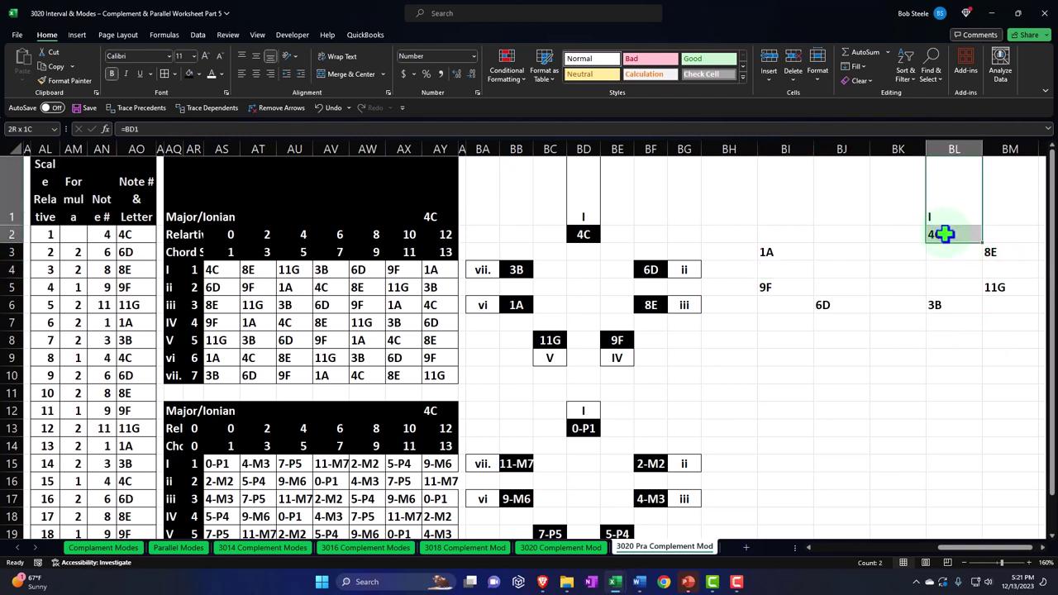
left_click_drag(926, 199, 901, 223)
left_click(862, 357)
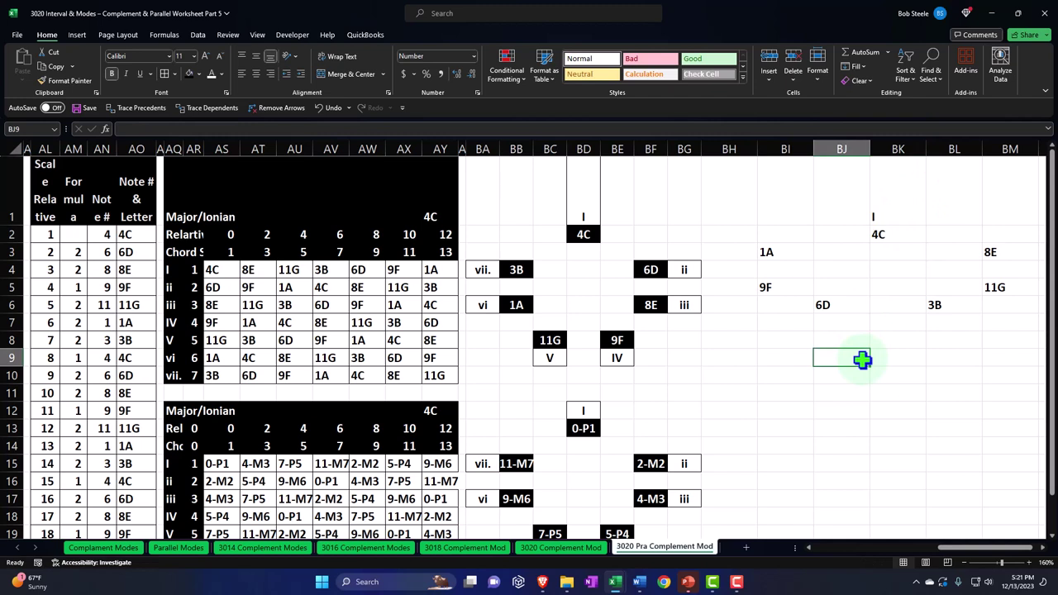
Review the formulas behind 4C, 8E, 11G, 3B, 6D and 1A
left_click(883, 236)
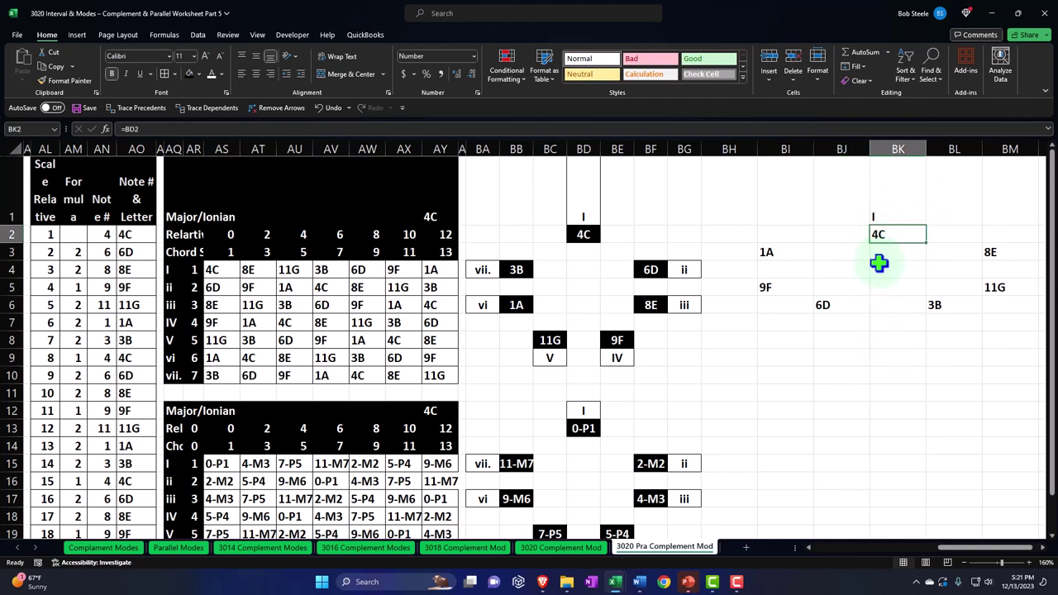
key("Right")
key("Right")
key("Down")
key("Down")
key("Down")
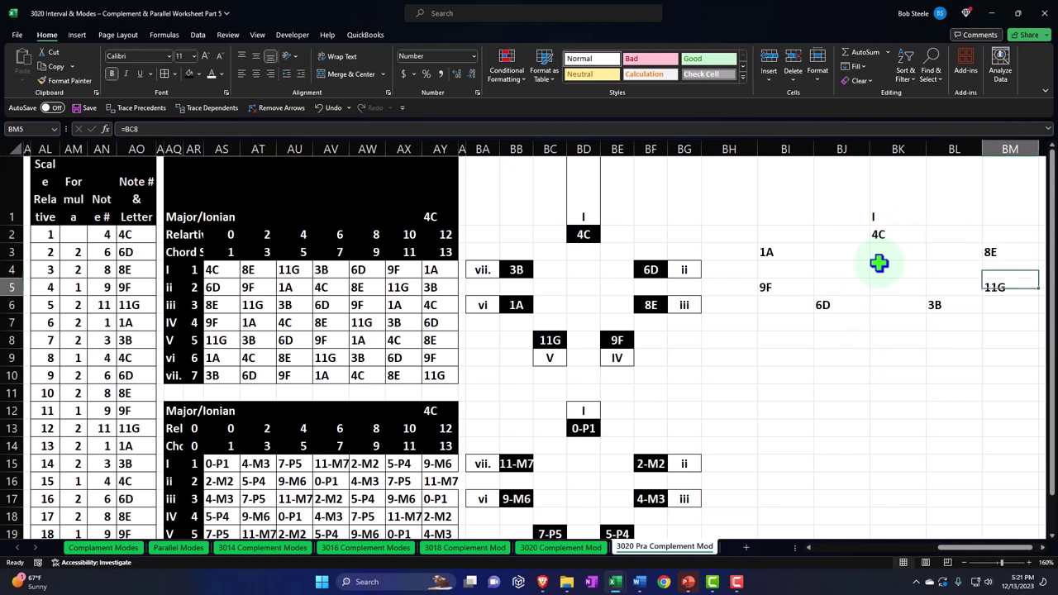
key("Down")
key("Left")
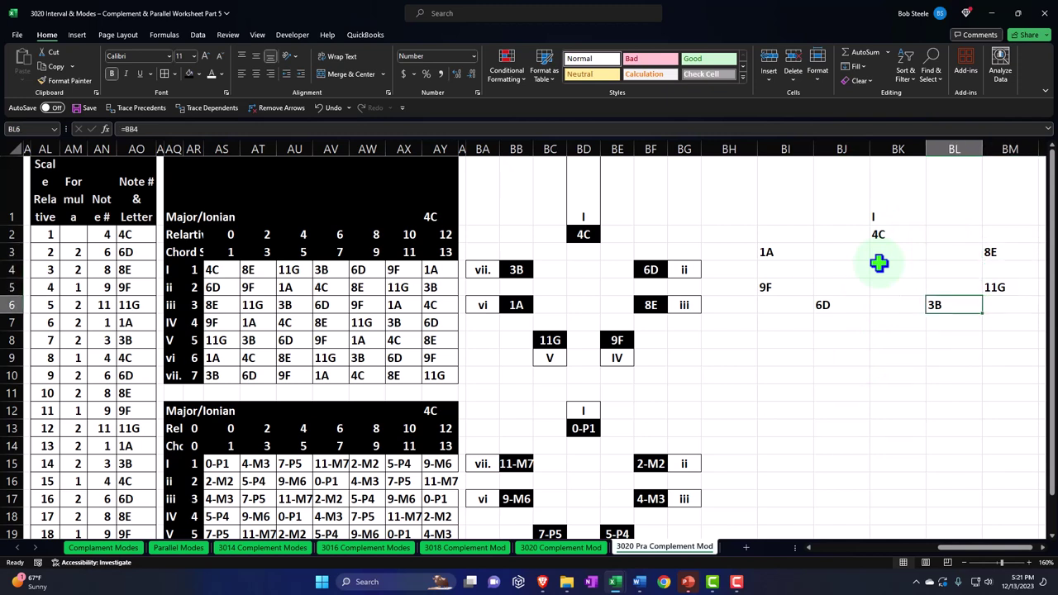
key("Left")
key("Left")
key("Left")
key("Up")
key("Up")
key("Up")
Narrow columns BI through BM for the second circle
left_click_drag(785, 149, 987, 149)
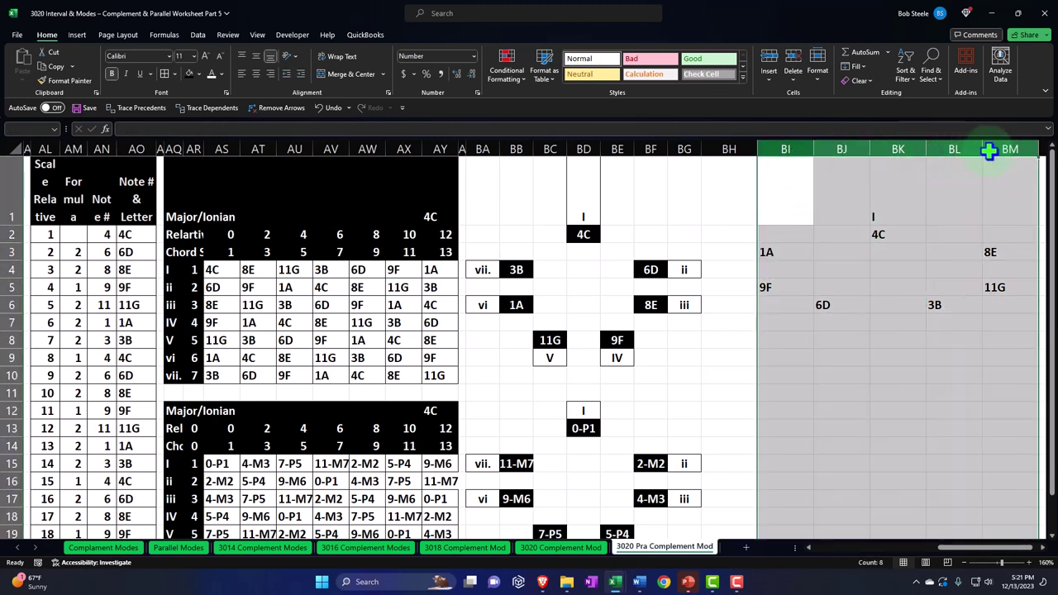
left_click_drag(815, 148, 792, 150)
left_click(903, 237)
Abandon the BN3 entry and link cell BN5 to the V numeral label
left_click(923, 251)
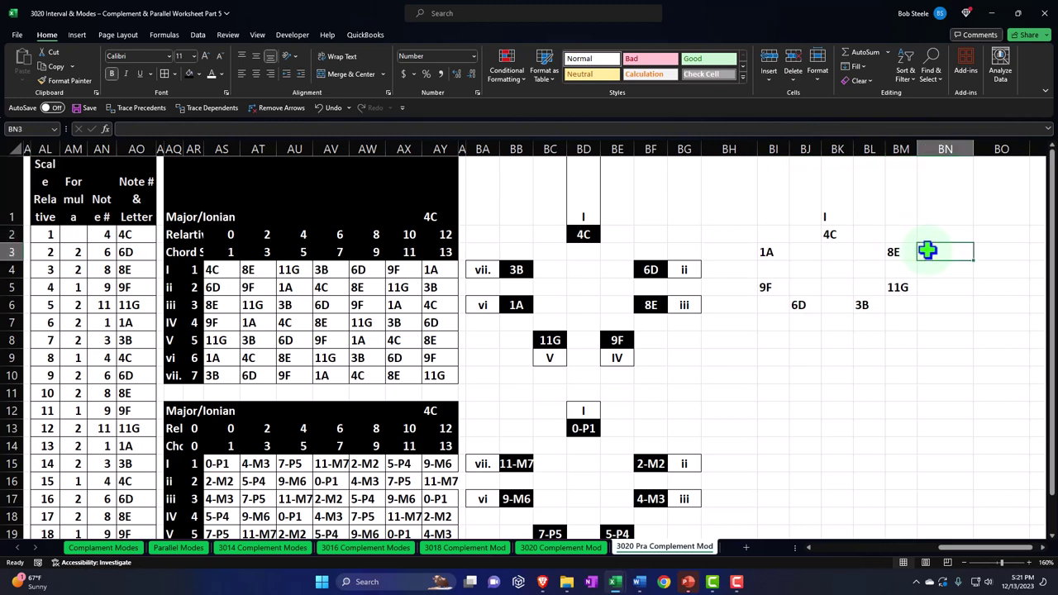
type("=")
key("Left")
key("Left")
key("Left")
key("Left")
key("Left")
key("Left")
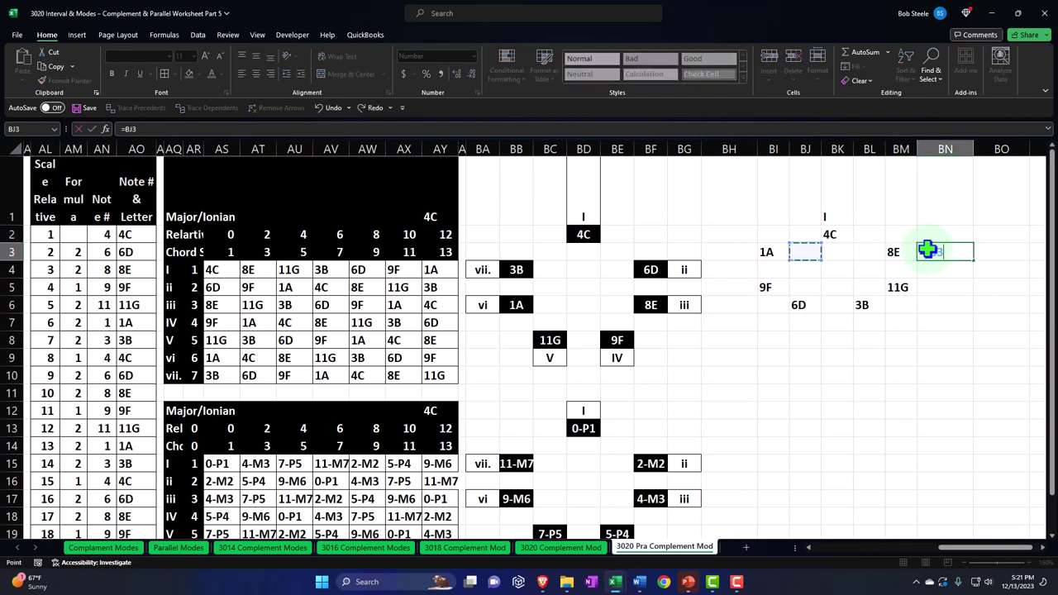
key("Down")
key("Down")
key("Down")
key("Left")
key("Escape")
key("Down")
key("Down")
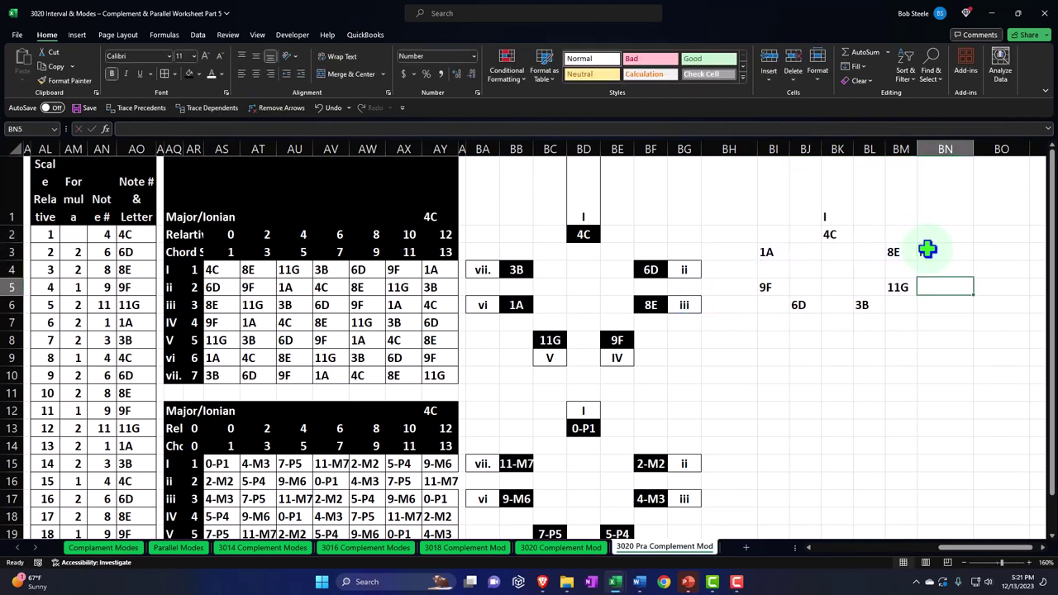
type("=")
key("Left")
key("Left")
key("Left")
key("Left")
key("Left")
key("Left")
key("Left")
key("Down")
key("Down")
key("Down")
Link cell BL7 to the vii. numeral label
key("Left")
key("Left")
key("Left")
key("Left")
key("Down")
key("Return")
key("Down")
key("Left")
key("Left")
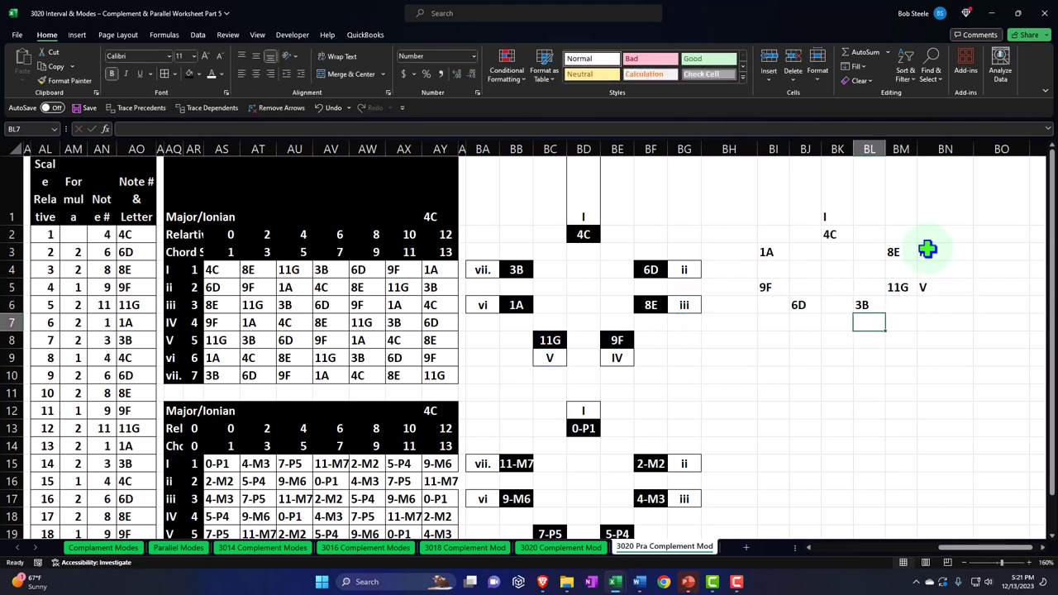
type("=")
key("Left")
key("Left")
key("Left")
key("Left")
key("Left")
key("Left")
key("Left")
key("Left")
key("Left")
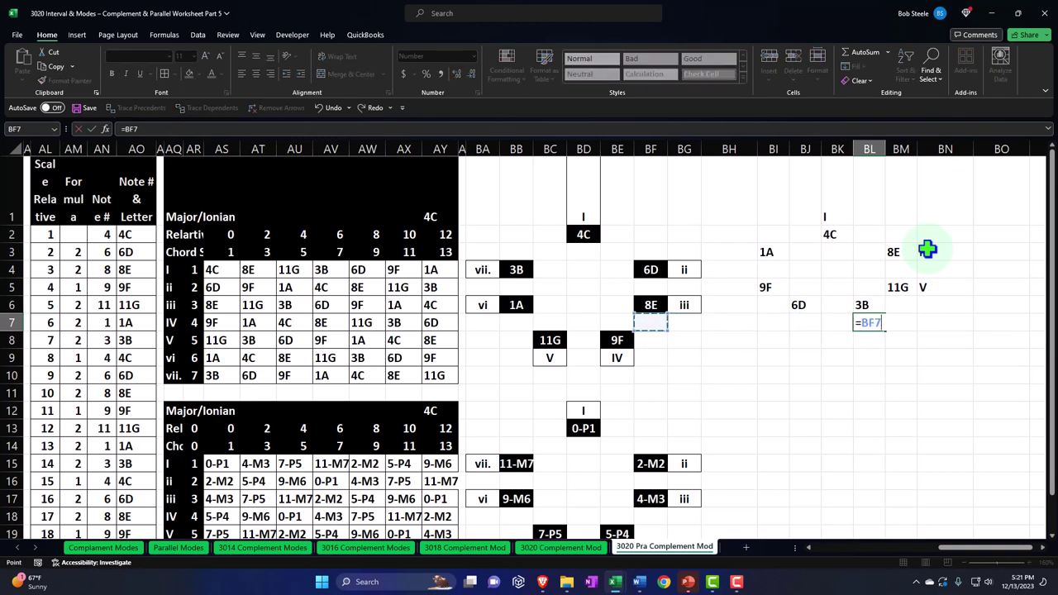
key("Left")
key("Left")
key("Up")
key("Up")
key("Up")
key("Return")
Link cell BJ7 to the ii numeral label
key("Left")
key("Left")
key("Up")
type("+")
Link BH5 to the IV label and BH3 to the vi label, ending at BH2
key("Left")
key("Left")
key("Left")
key("Left")
key("Left")
key("Left")
key("Up")
key("Up")
key("Up")
key("Right")
key("Right")
key("Right")
key("Up")
key("Down")
key("Return")
key("Up")
key("Up")
key("Up")
key("Left")
key("Left")
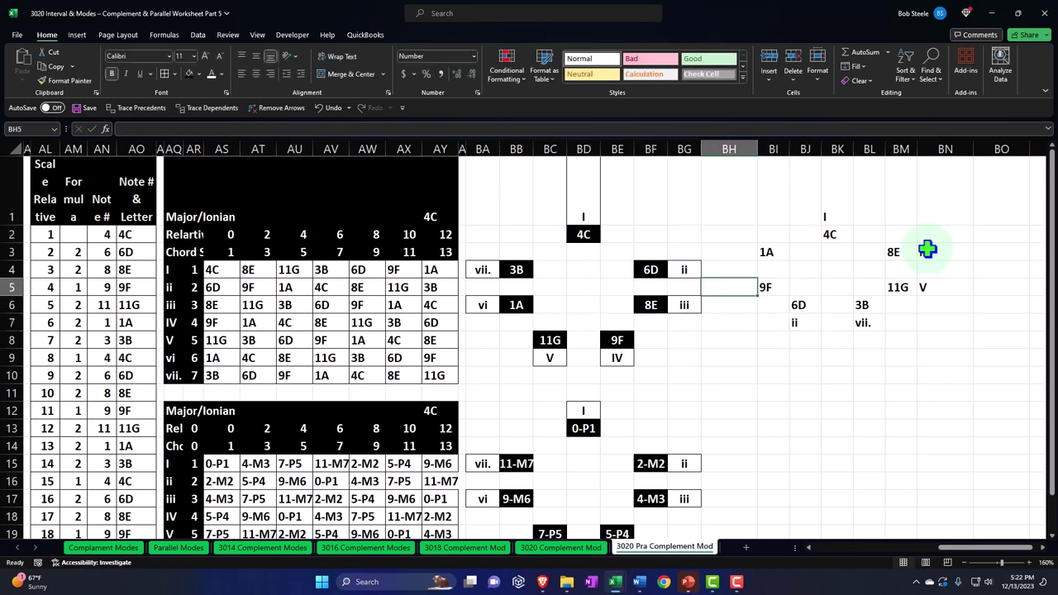
type("+")
key("Left")
key("Left")
key("Down")
key("Down")
key("Down")
key("Down")
key("Left")
key("Up")
key("Up")
key("Up")
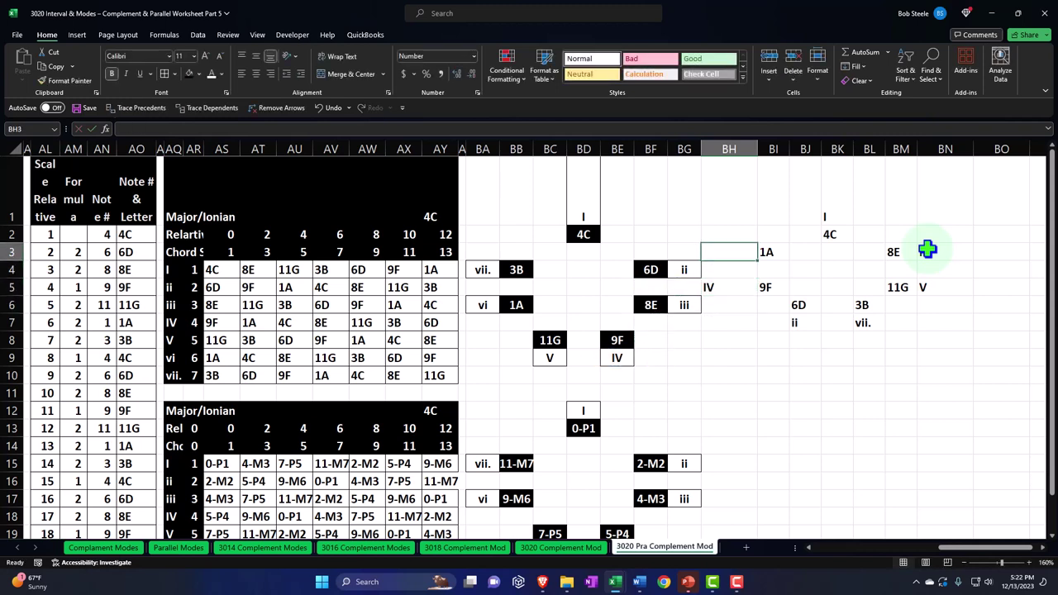
type("+")
key("Left")
key("Left")
key("Left")
key("Left")
key("Left")
key("Left")
key("Left")
key("Down")
key("Down")
key("Down")
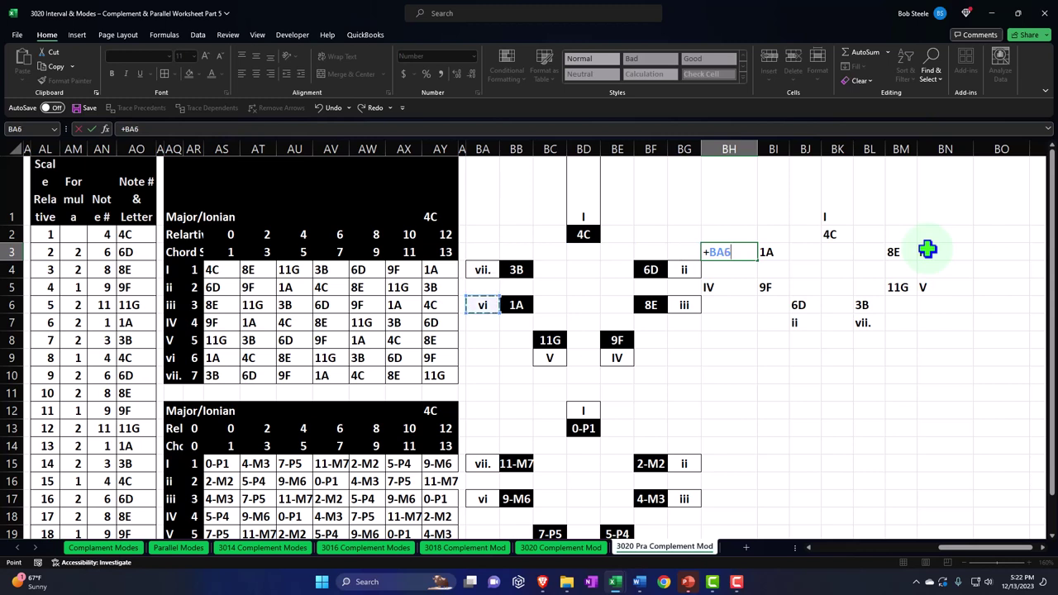
key("Return")
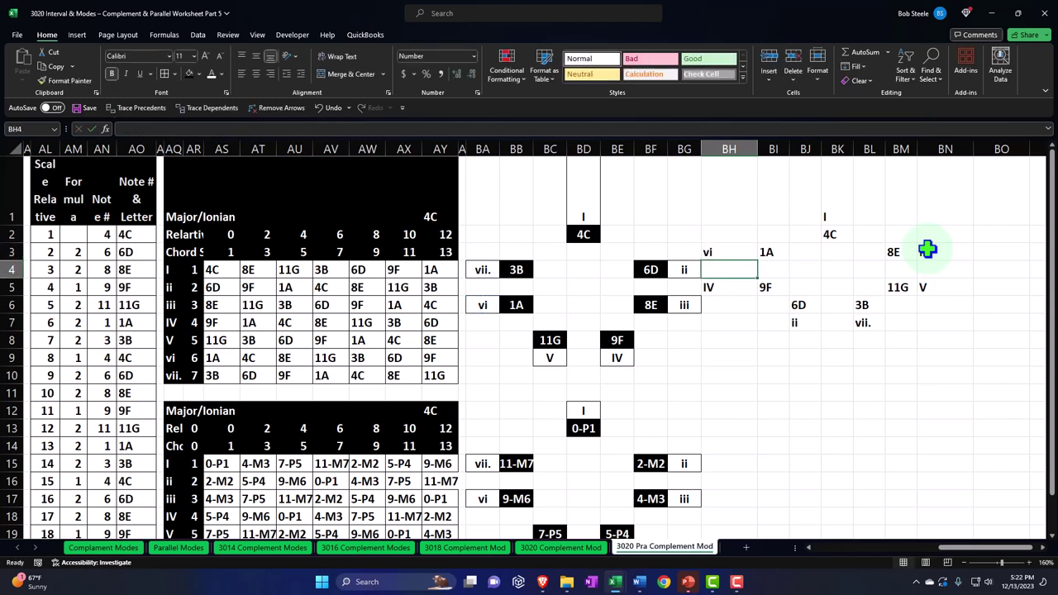
key("Up")
key("Up")
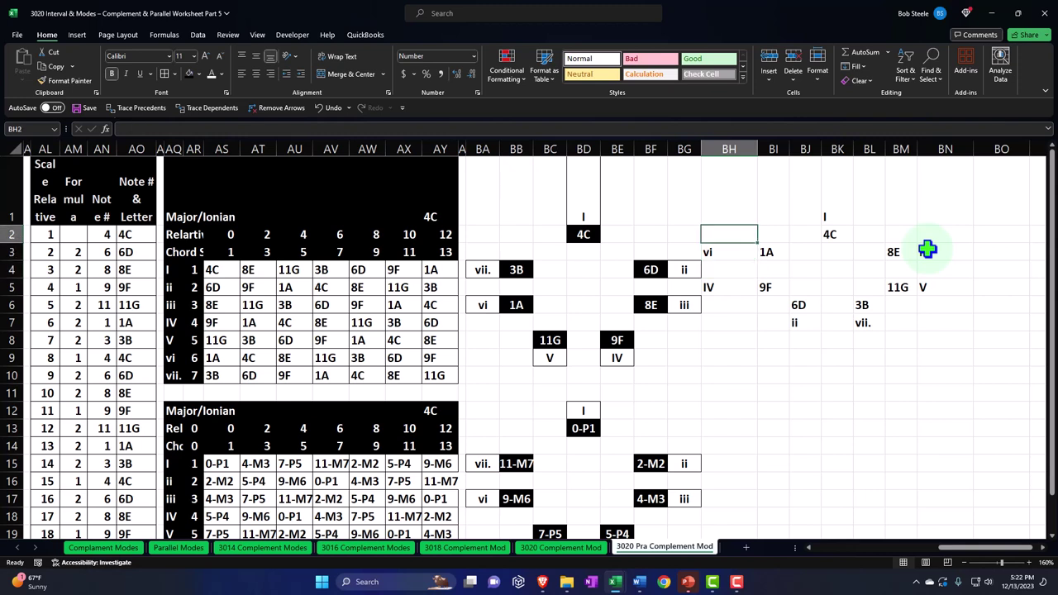
Insert a blank column at BH to shift the second circle right
left_click(736, 148)
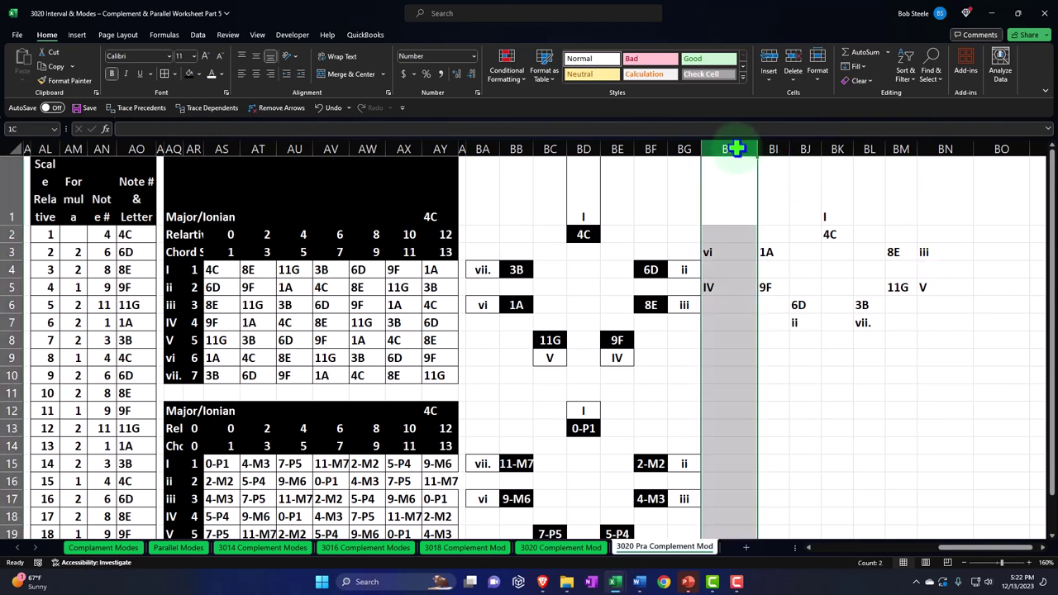
right_click(727, 193)
left_click(757, 302)
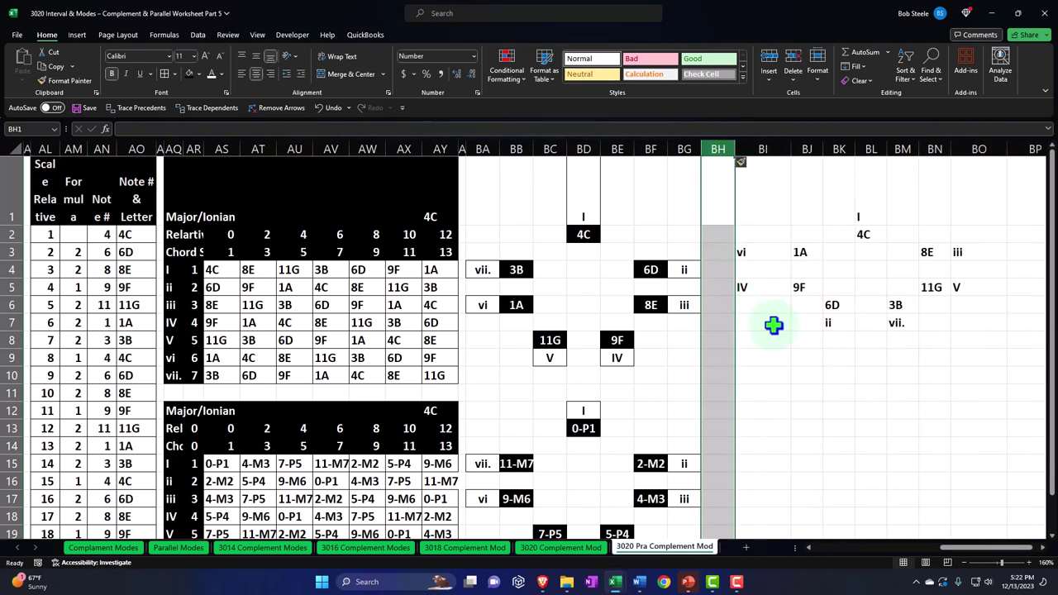
left_click(785, 372)
Centre the contents of the circle block BI1:BO7
left_click_drag(792, 150, 945, 149)
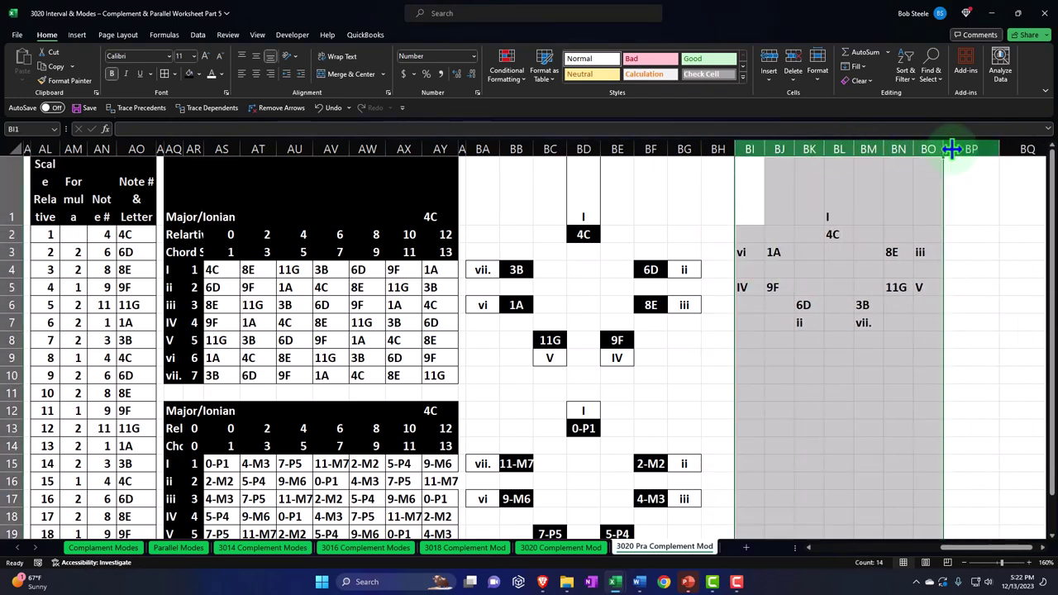
left_click(868, 331)
left_click_drag(748, 216, 920, 321)
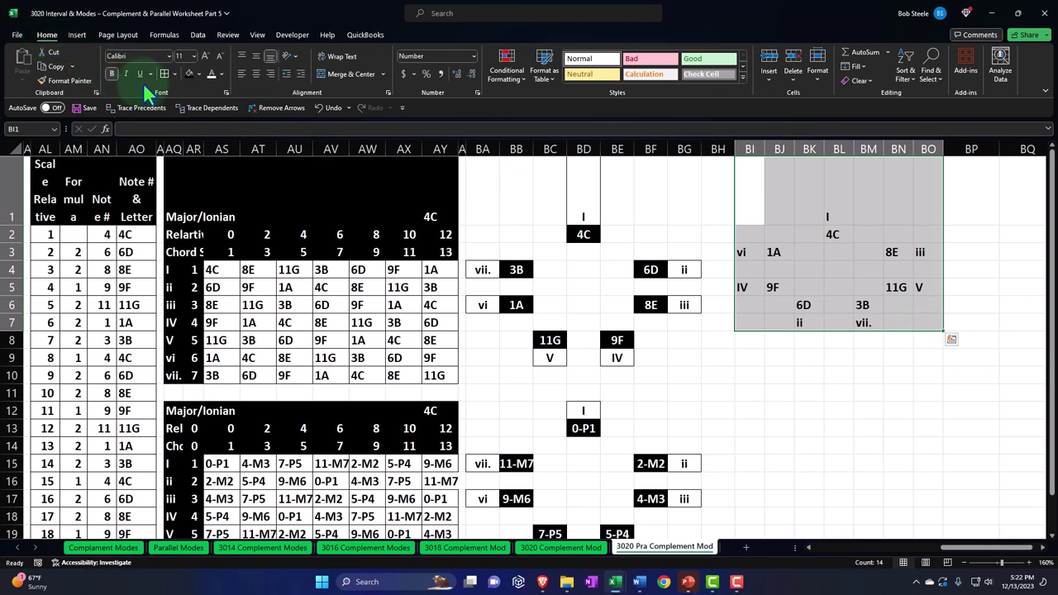
left_click(257, 74)
left_click(828, 324)
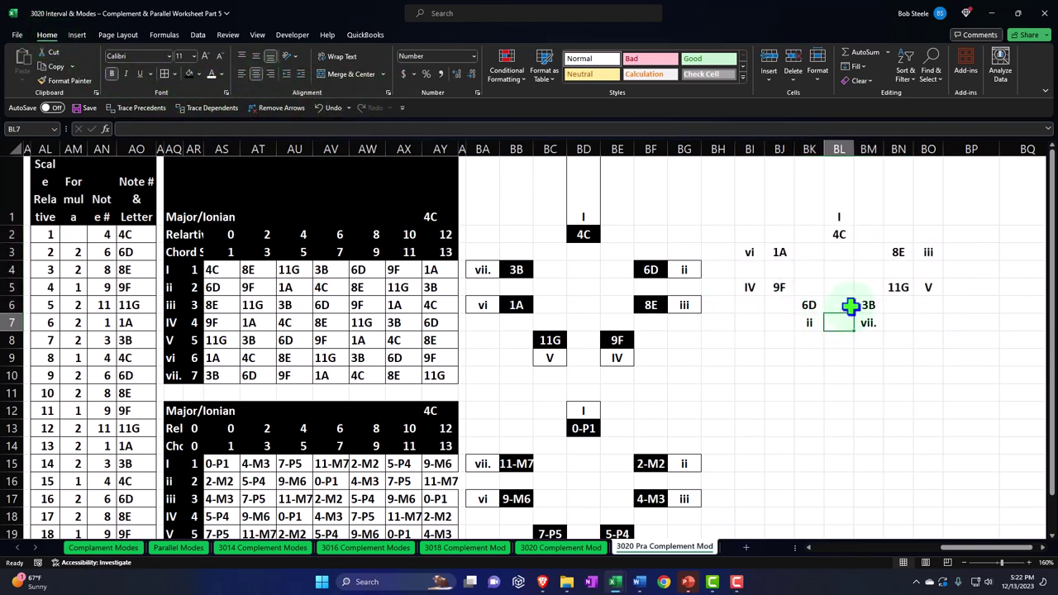
Give the seven note cells (4C, 8E, 11G, 3B, 6D, 9F, 1A) black fill and white text
left_click(841, 235)
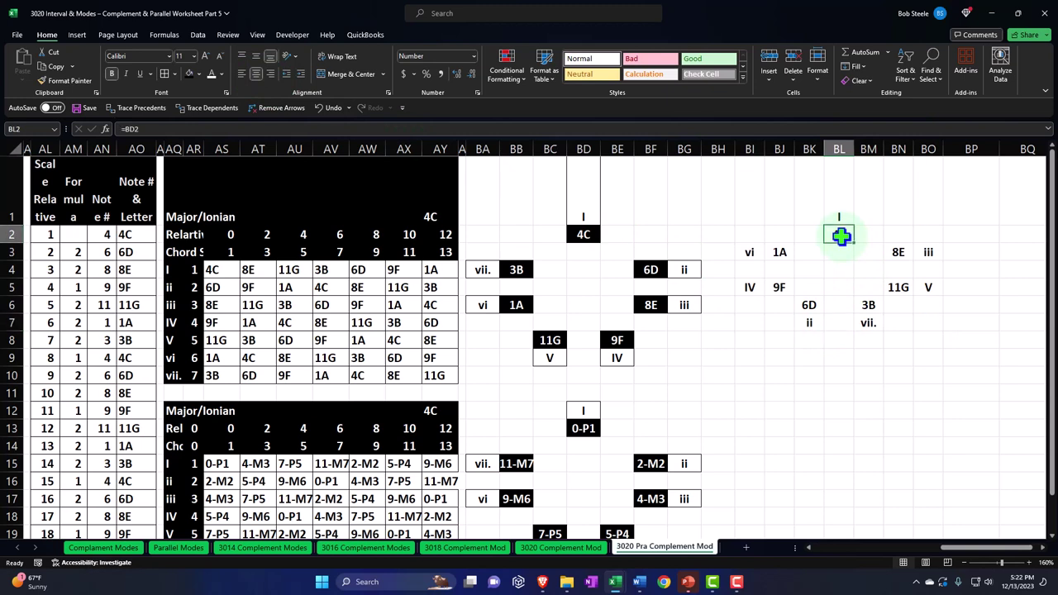
left_click(899, 251, "ctrl")
left_click(898, 288, "ctrl")
left_click(868, 305, "ctrl")
left_click(810, 306, "ctrl")
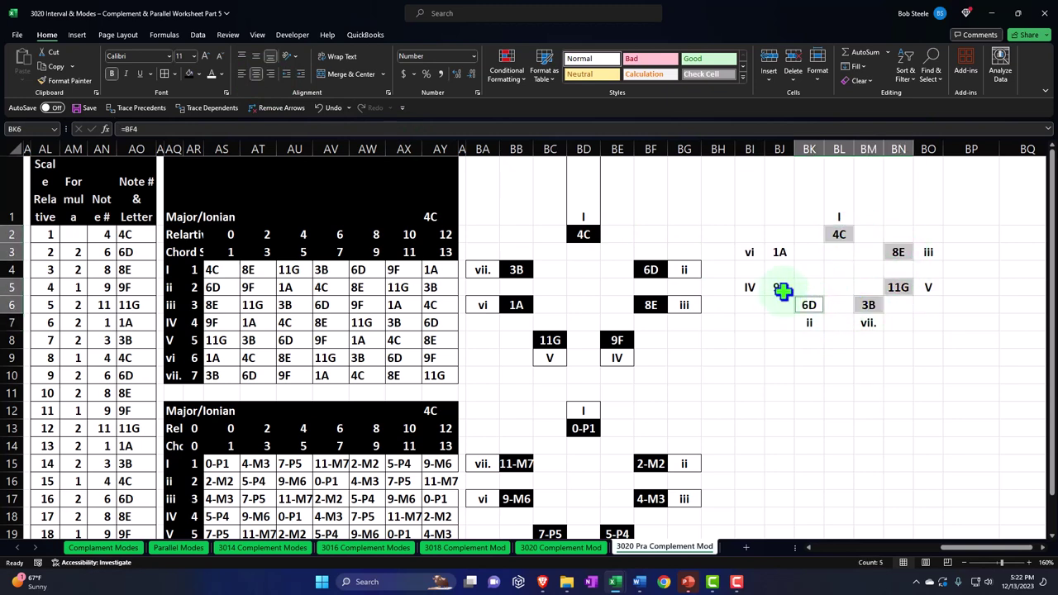
left_click(779, 286, "ctrl")
left_click(778, 253, "ctrl")
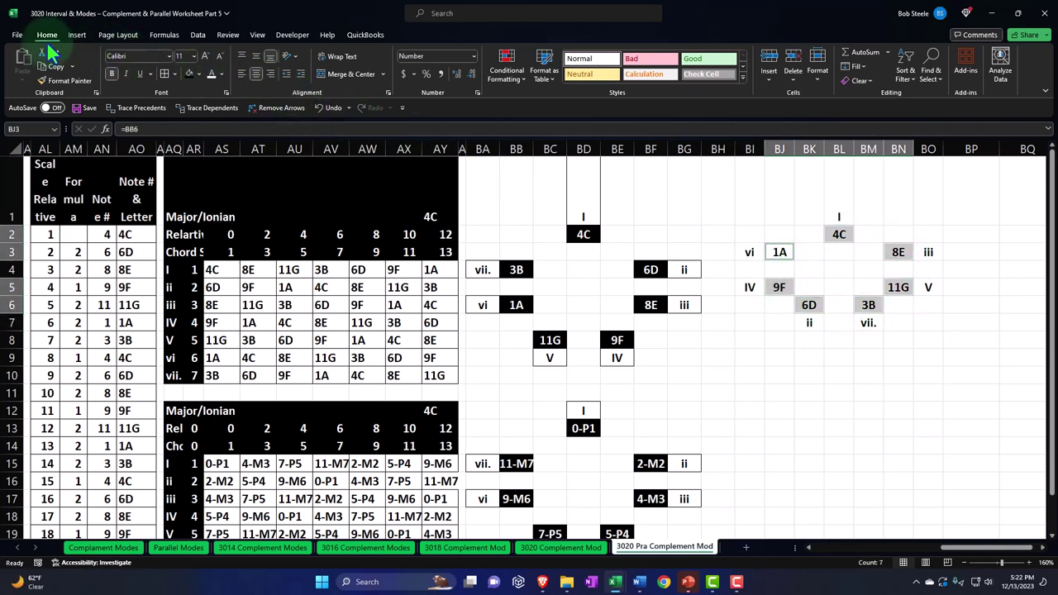
left_click(190, 75)
left_click(209, 74)
Apply All Borders to the I, iii, V, vii., ii and IV numeral cells, undoing a stray black fill
left_click(842, 208)
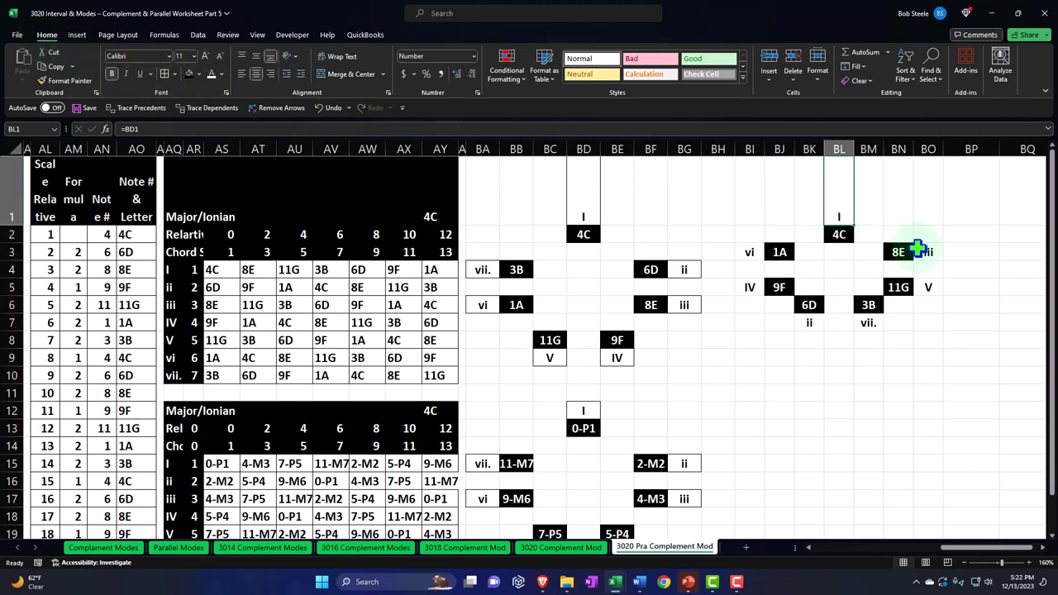
left_click(929, 252, "ctrl")
left_click(928, 287, "ctrl")
left_click(878, 322, "ctrl")
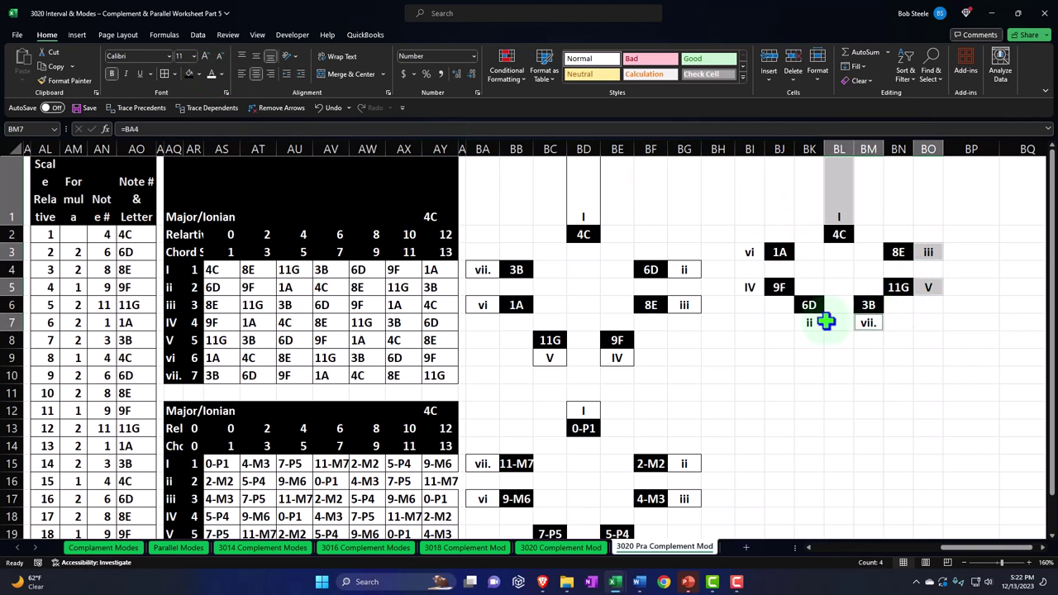
left_click(808, 322, "ctrl")
left_click(751, 287, "ctrl")
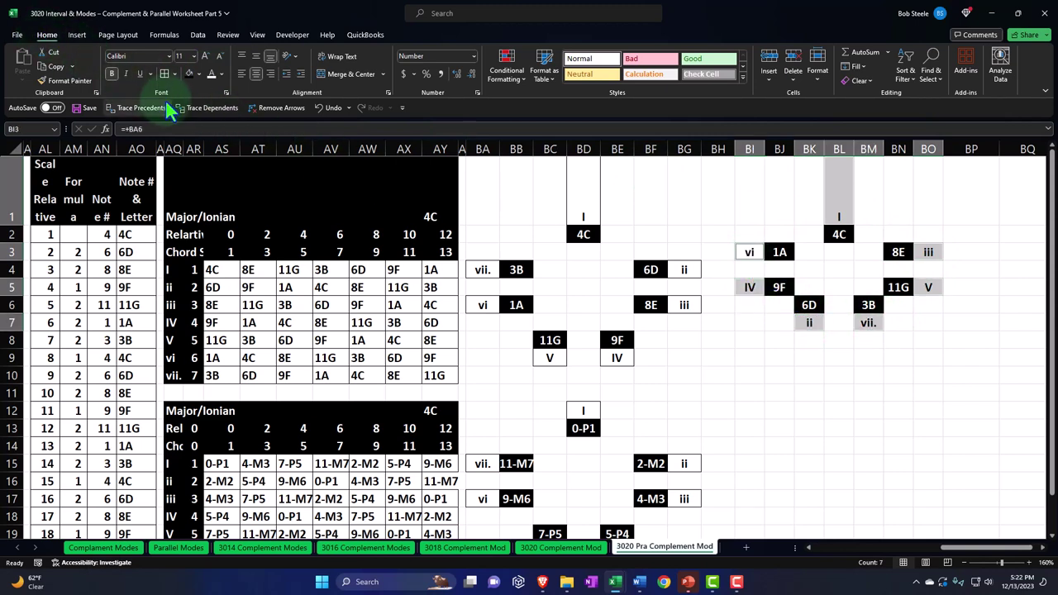
left_click(189, 74)
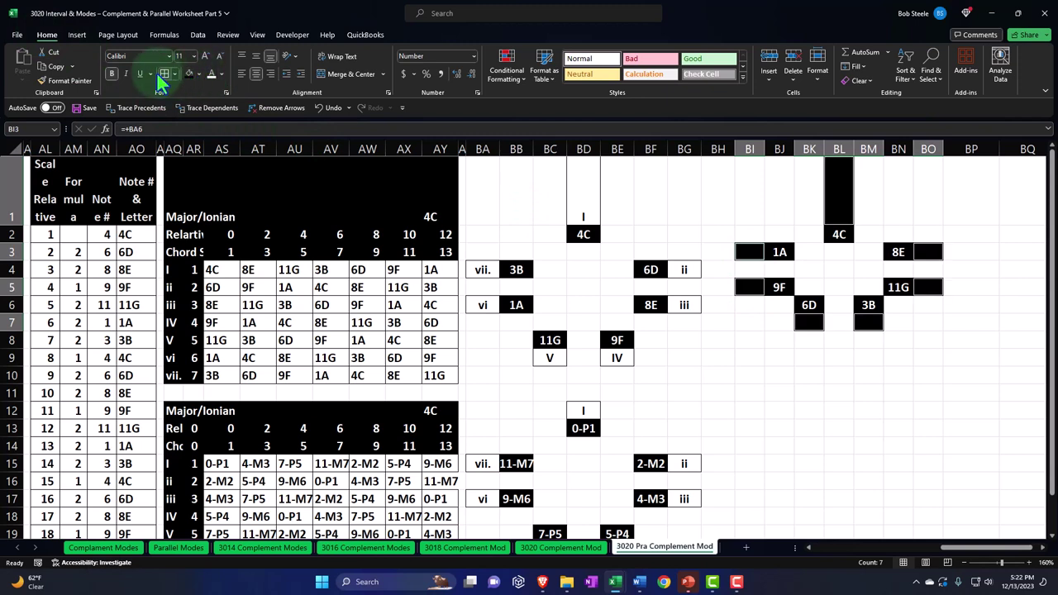
left_click(320, 108)
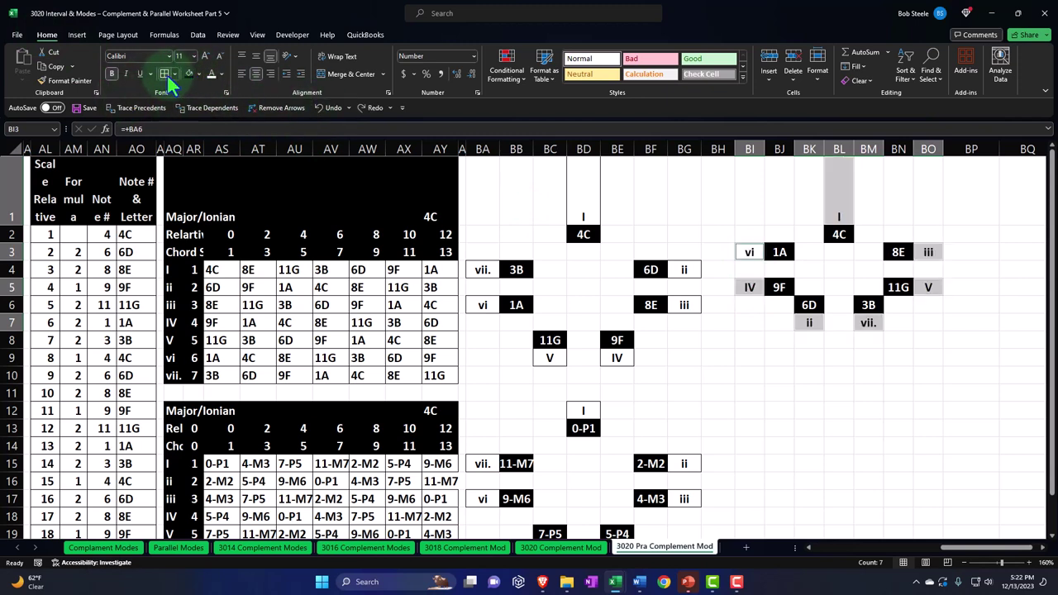
left_click(163, 74)
left_click(891, 356)
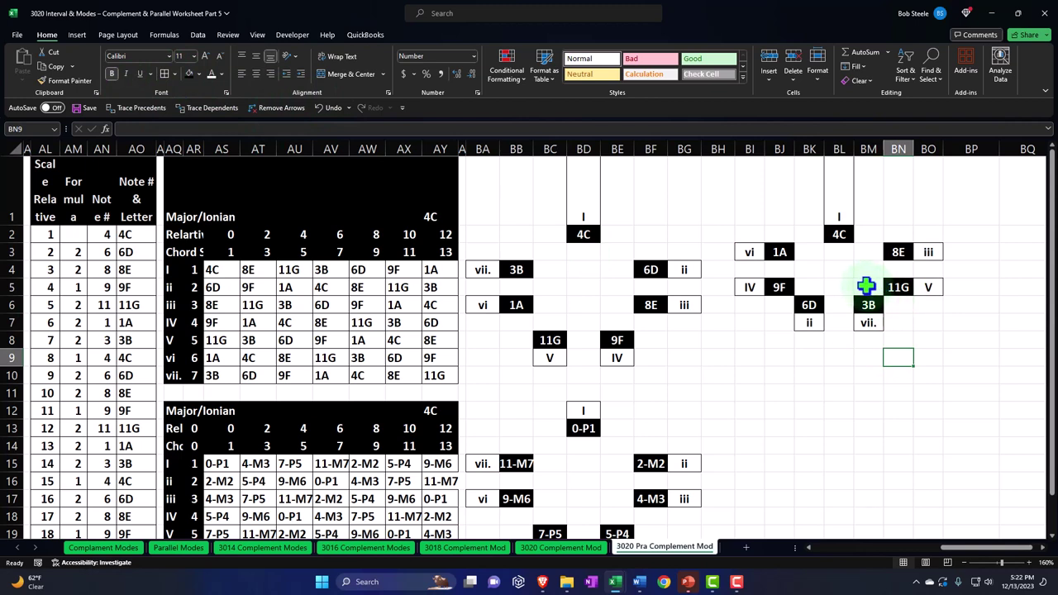
left_click(216, 272)
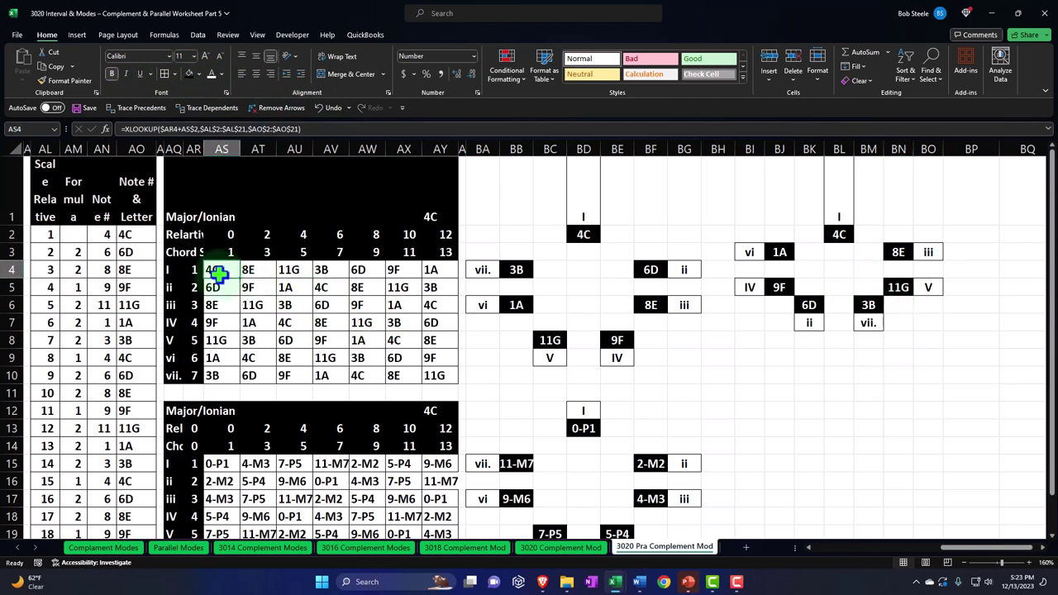
left_click(836, 234)
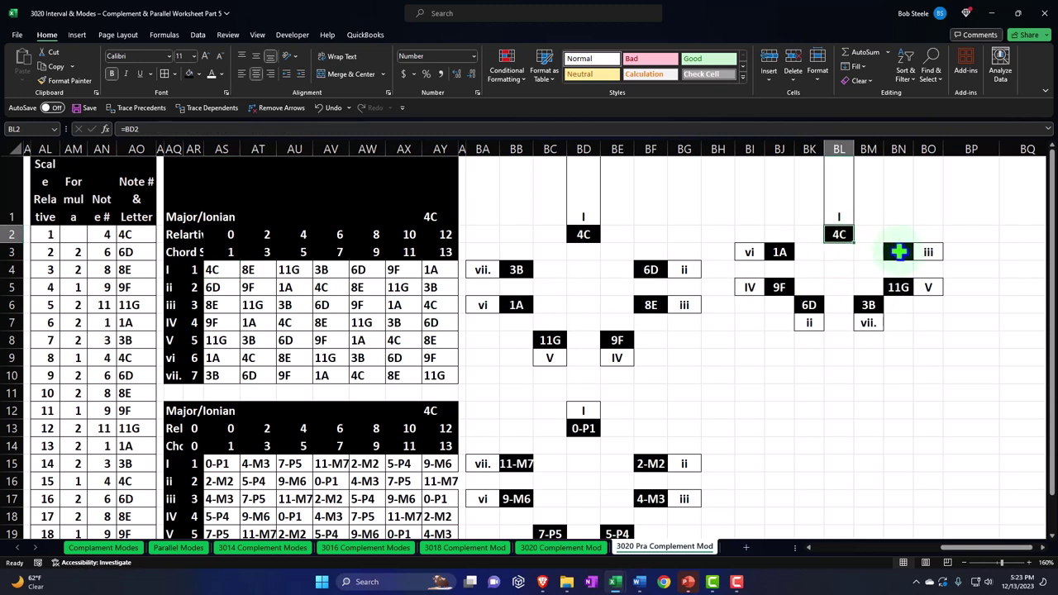
left_click(898, 251, "ctrl")
left_click(898, 286, "ctrl")
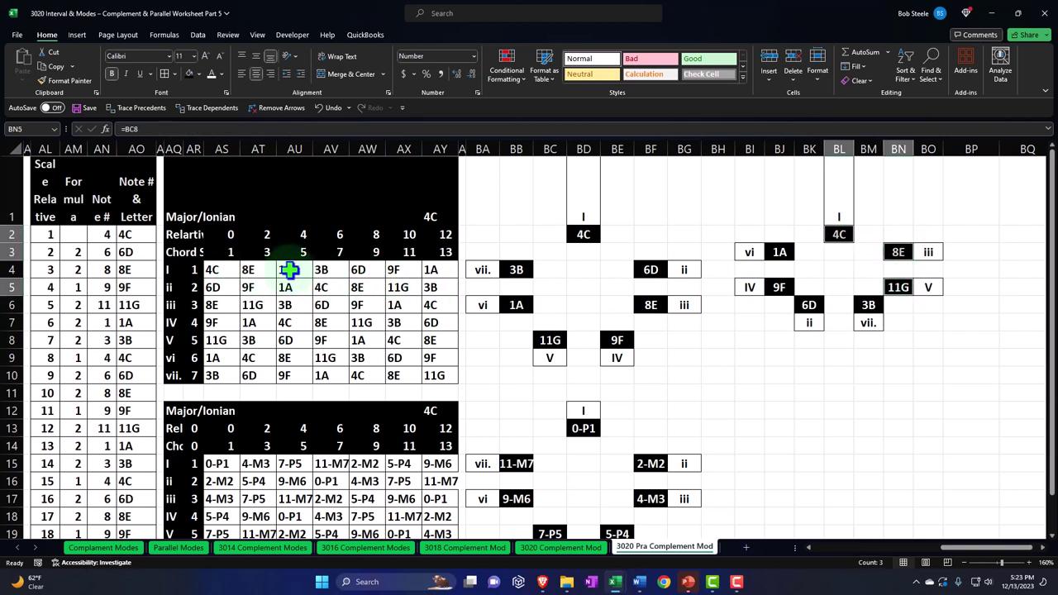
left_click(895, 253)
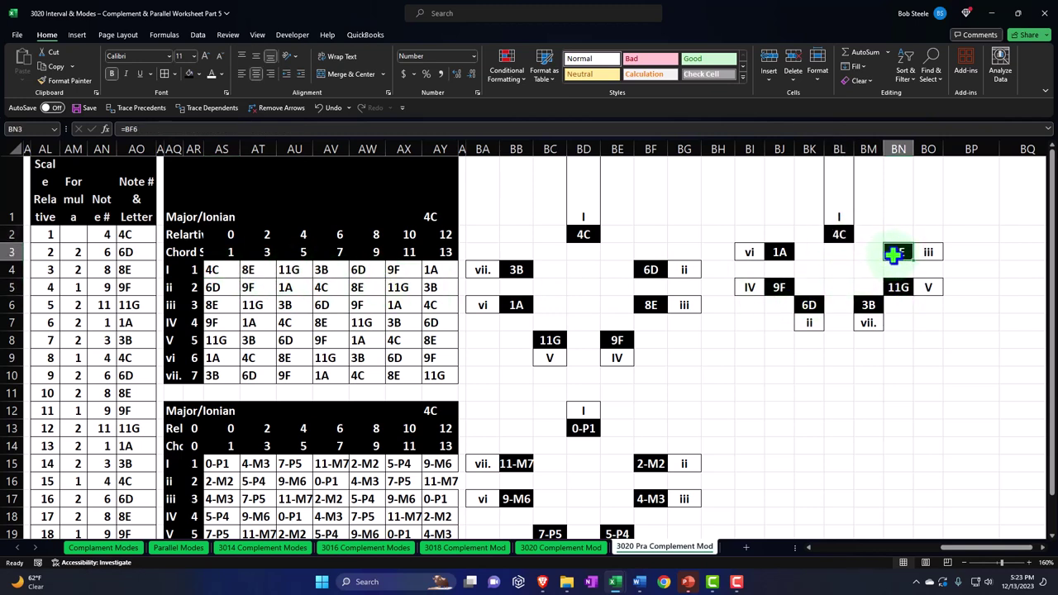
left_click(898, 286, "ctrl")
left_click(870, 304, "ctrl")
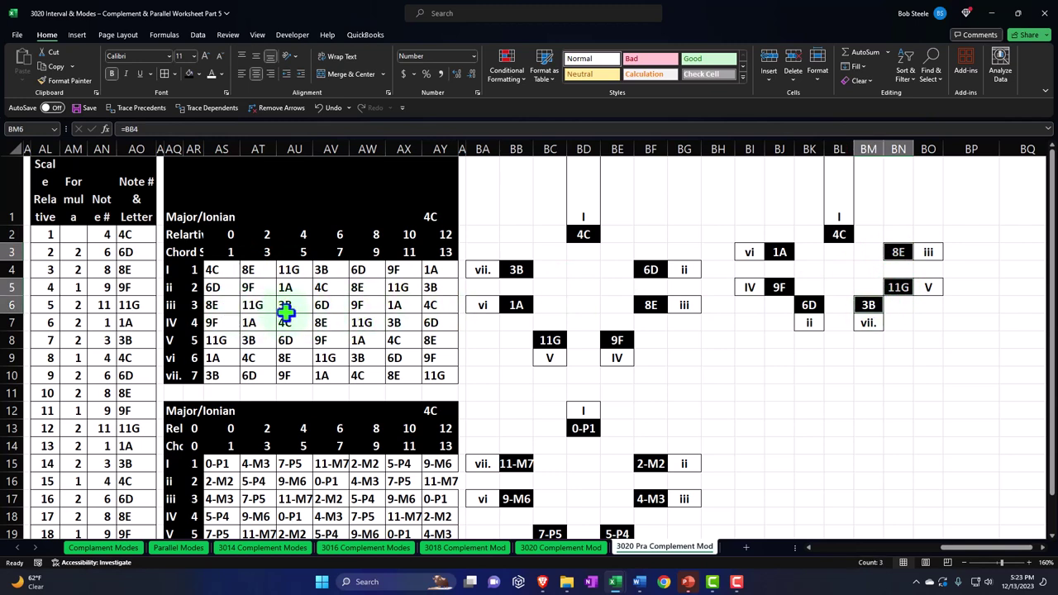
left_click(898, 287)
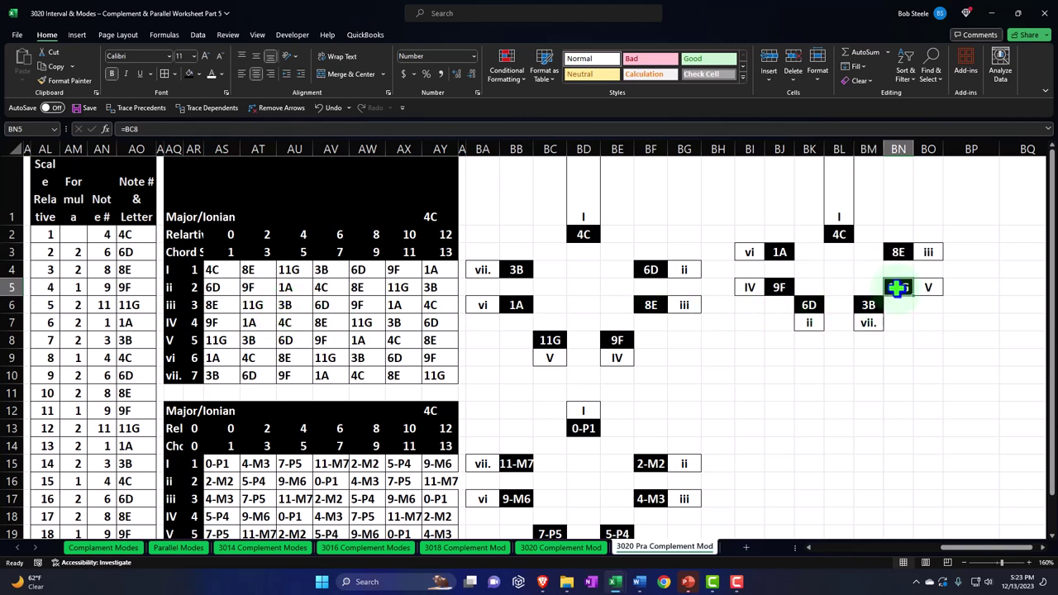
left_click(869, 305, "ctrl")
left_click(779, 305, "ctrl")
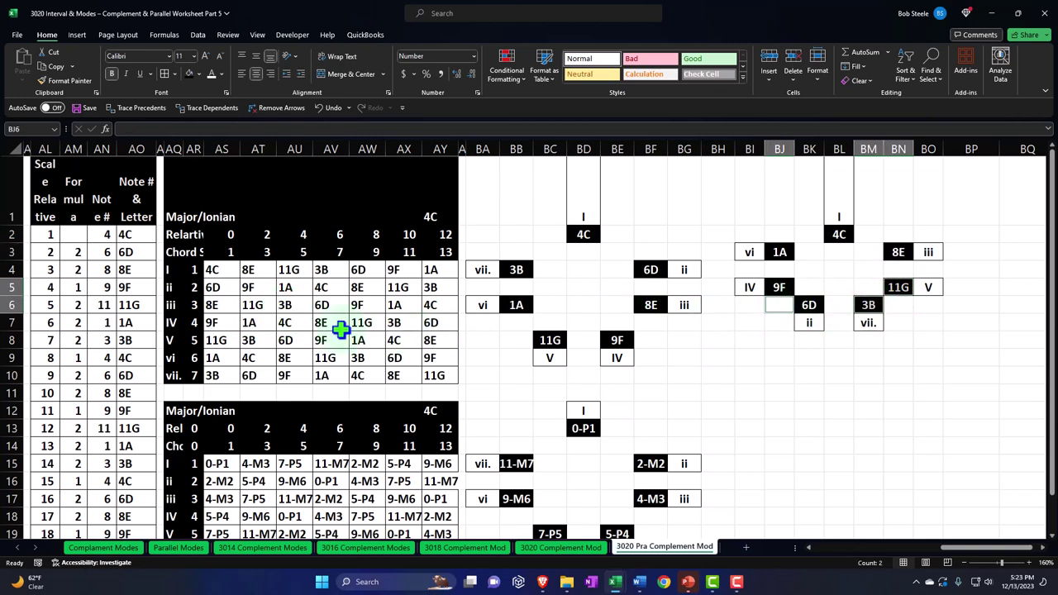
left_click(868, 305)
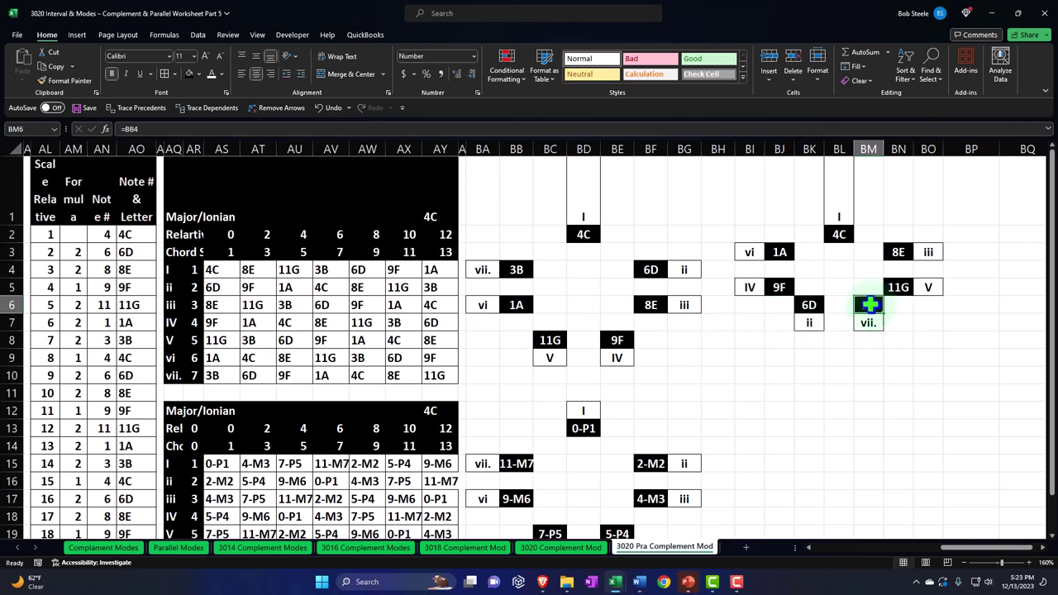
left_click(810, 305, "ctrl")
left_click(781, 287, "ctrl")
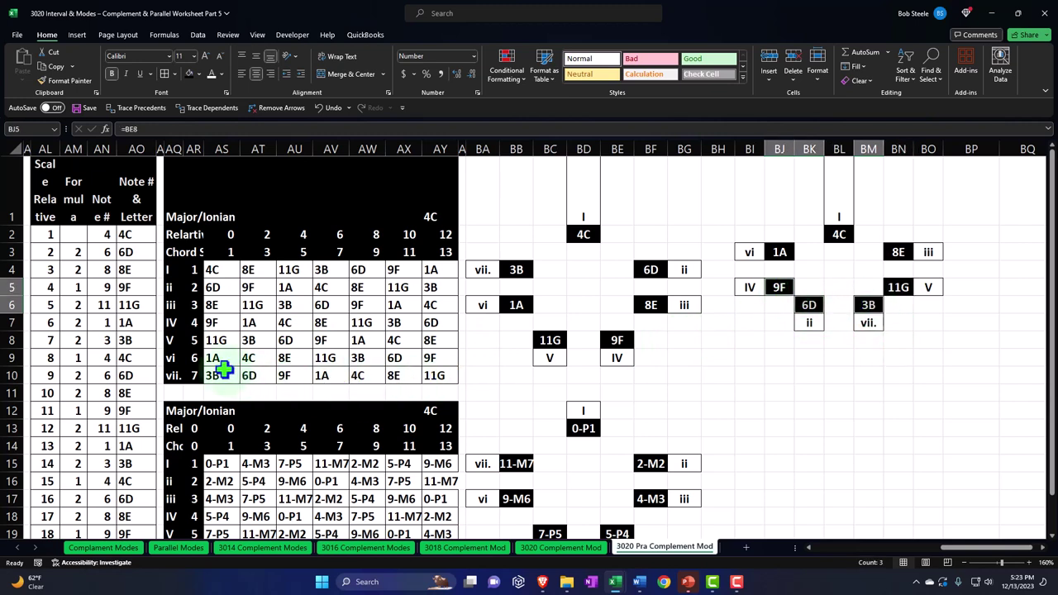
left_click(809, 306)
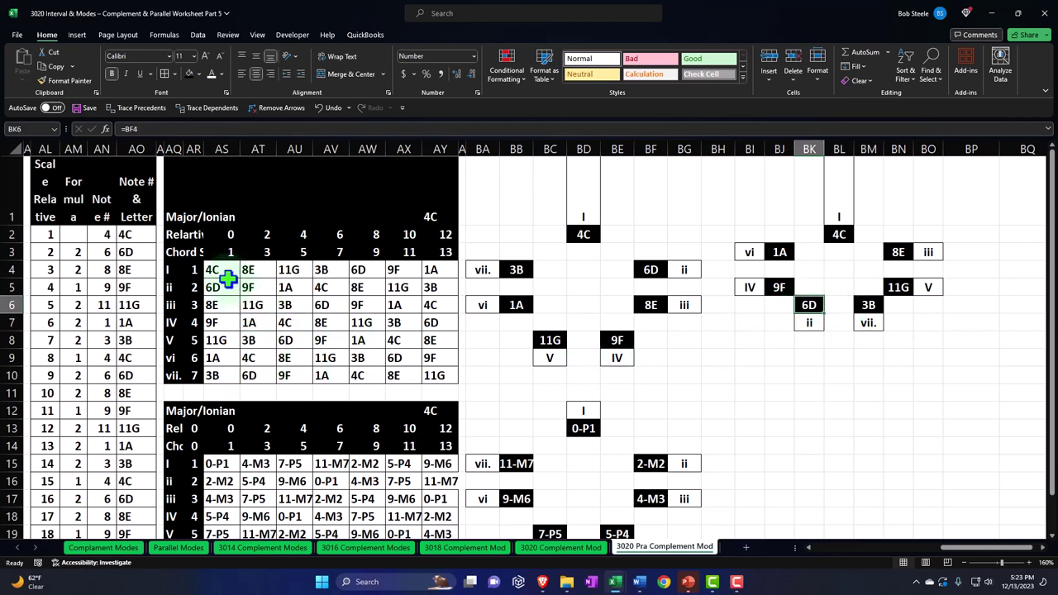
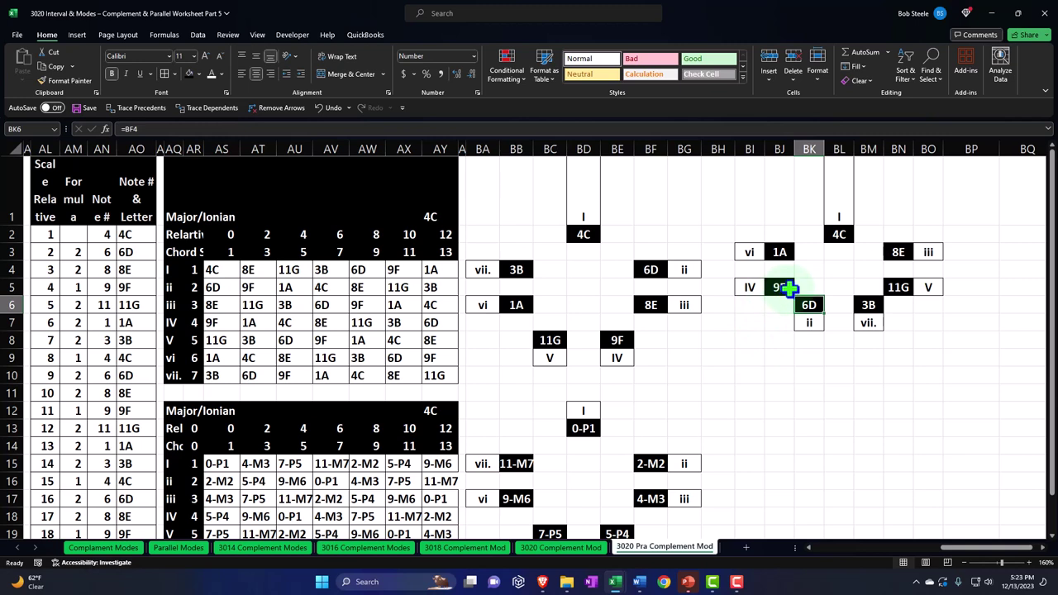
Copy the chord-box layout BI1:BO7 and paste it at BI12
left_click_drag(779, 289, 782, 265)
left_click(780, 250)
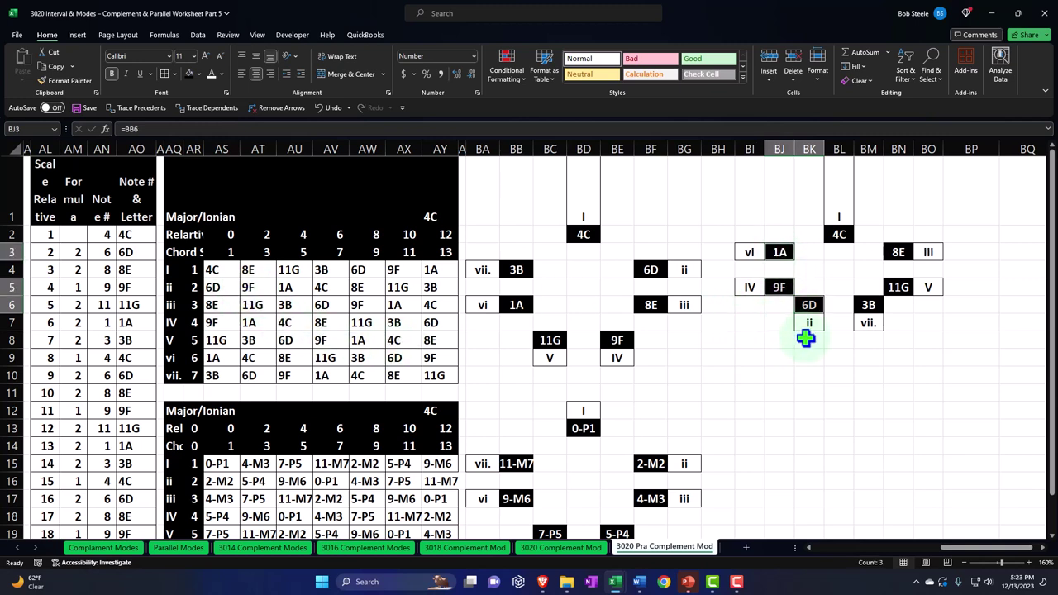
left_click(754, 187)
left_click_drag(754, 187, 922, 319)
key("ctrl+c")
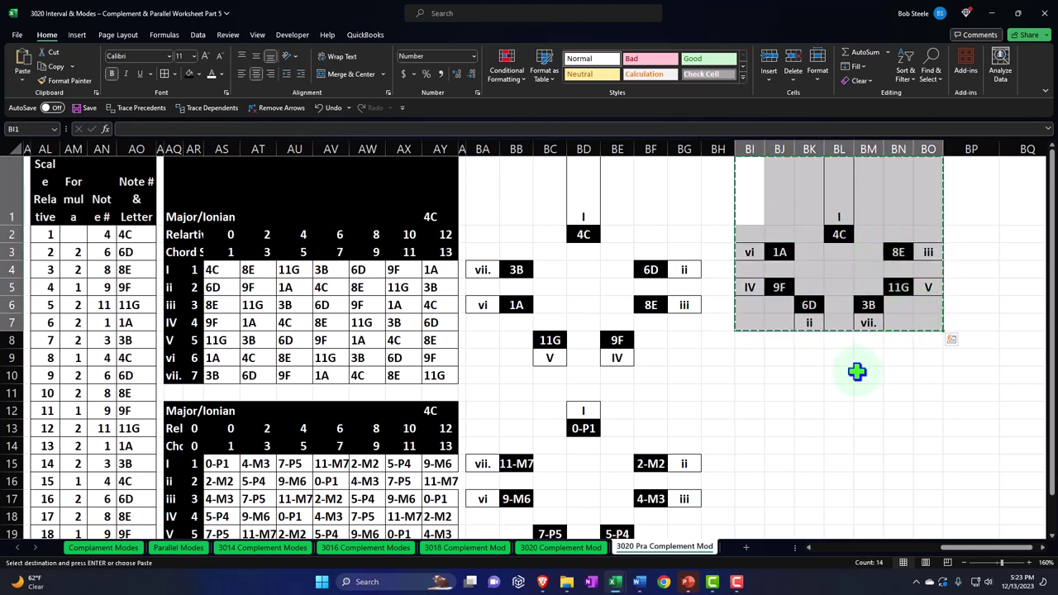
left_click(752, 407)
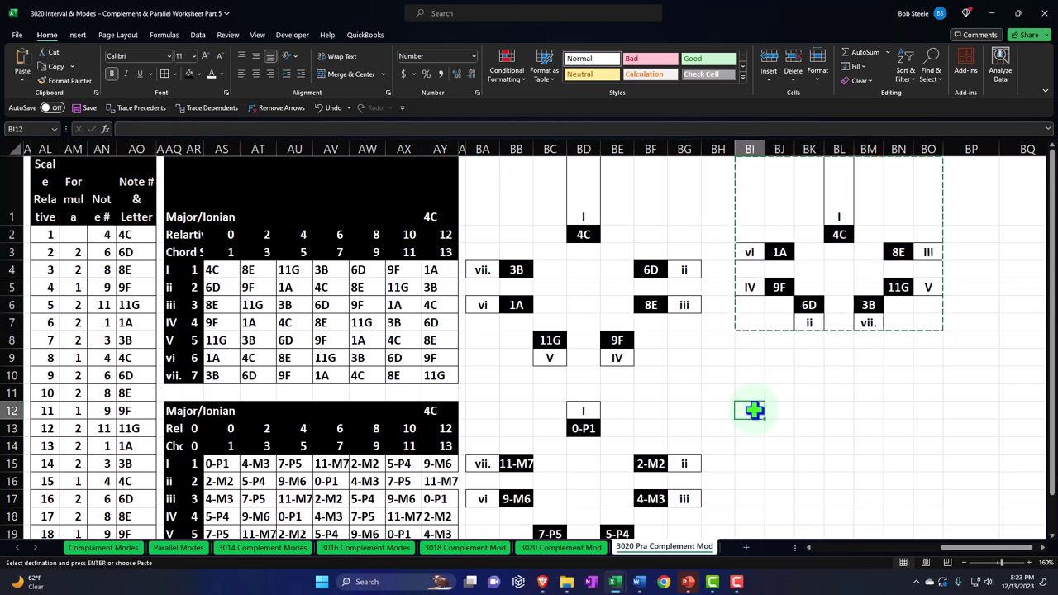
key("ctrl+v")
scroll(754, 409, "down", 2)
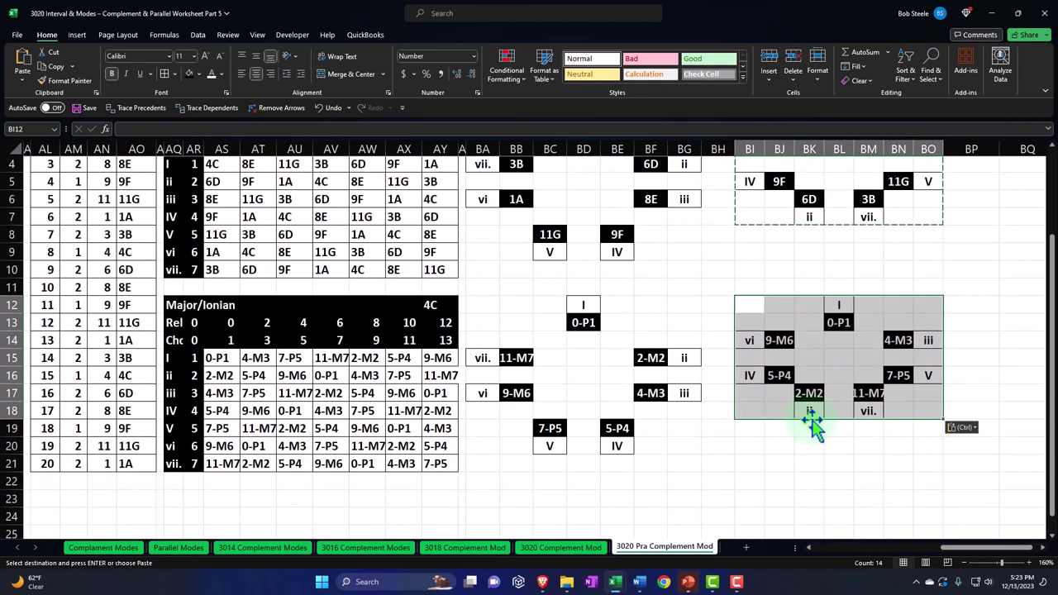
Relink the pasted boxes to interval cells: =BD13 (0-P1), BN14, and =BC19 (7-P5)
left_click(839, 322)
type("=BD13")
key("Return")
left_click(899, 340)
double_click(901, 340)
key("Return")
left_click(897, 375)
type("=BC19")
key("Return")
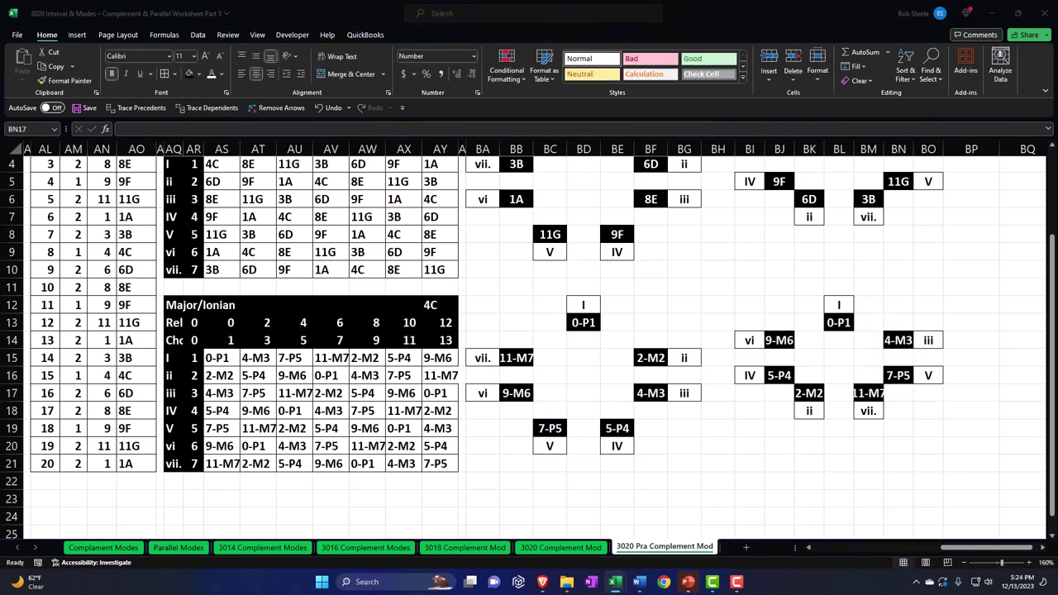
left_click(629, 324)
Go back to the 0–24 note grid and start a formula below it referencing the header above
key("Left")
key("Left")
key("Left")
key("Left")
key("Left")
key("Left")
key("Left")
key("Left")
key("Left")
key("Left")
key("Left")
key("Left")
key("Left")
key("Left")
key("Left")
key("Left")
key("Left")
key("Left")
key("Left")
key("Left")
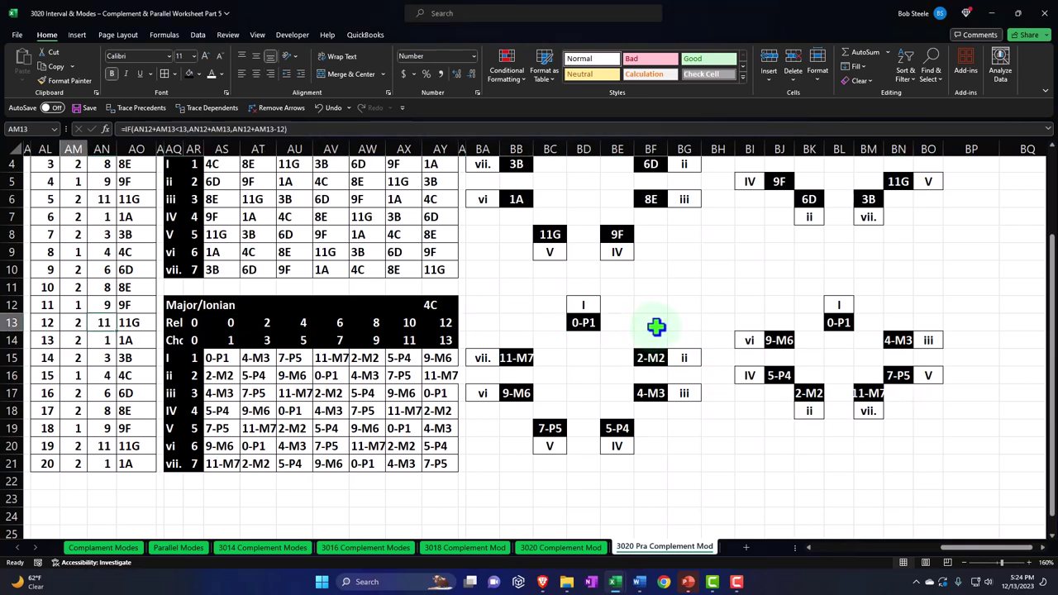
key("Left")
key("Left")
key("Left")
key("Left")
key("Left")
key("Left")
key("Left")
key("Left")
key("Left")
key("Left")
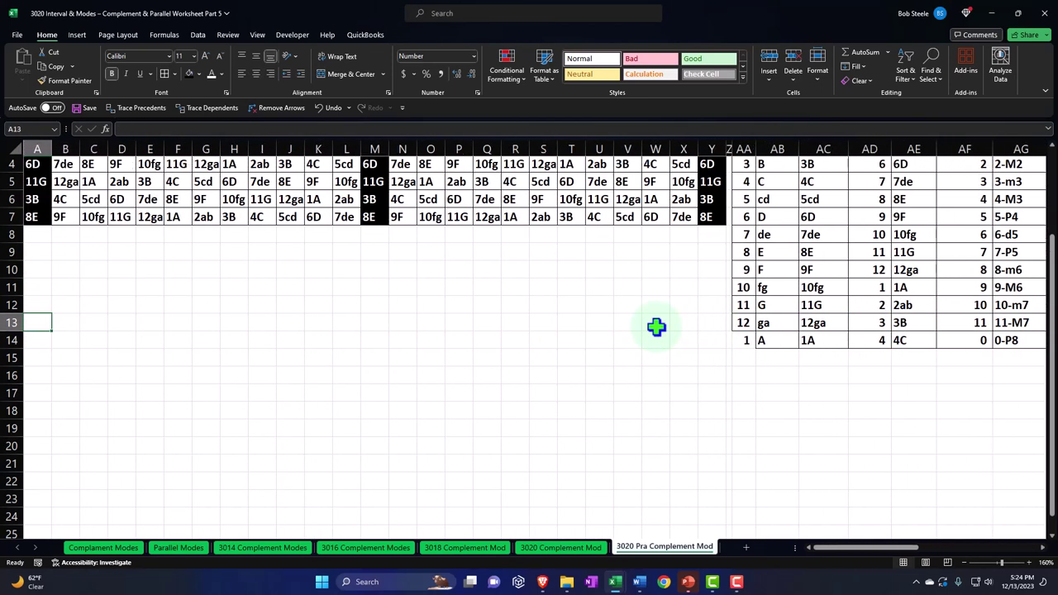
scroll(624, 347, "up", 2)
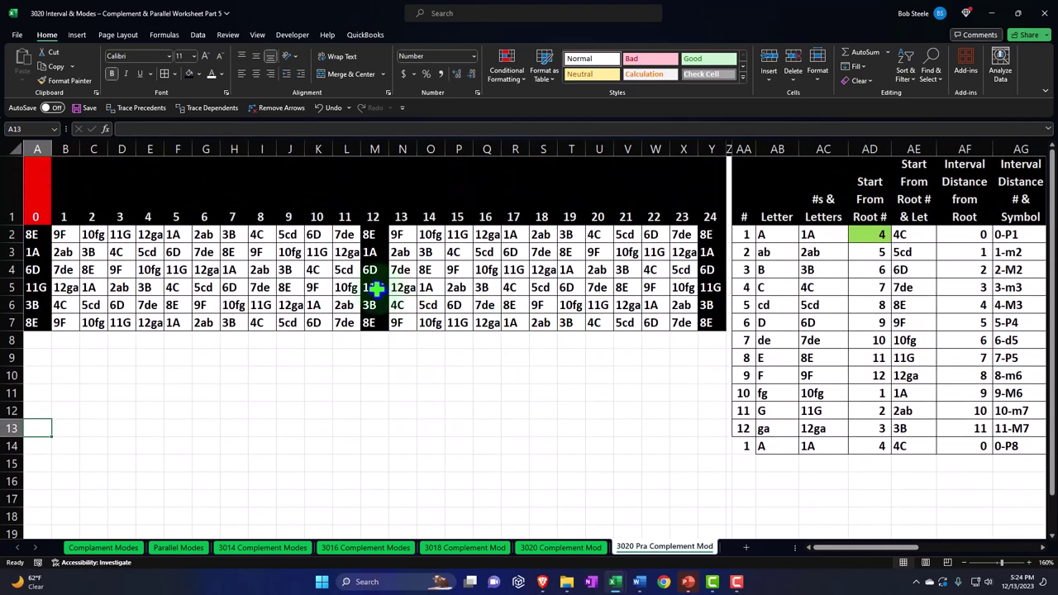
scroll(382, 373, "up", 2, "ctrl")
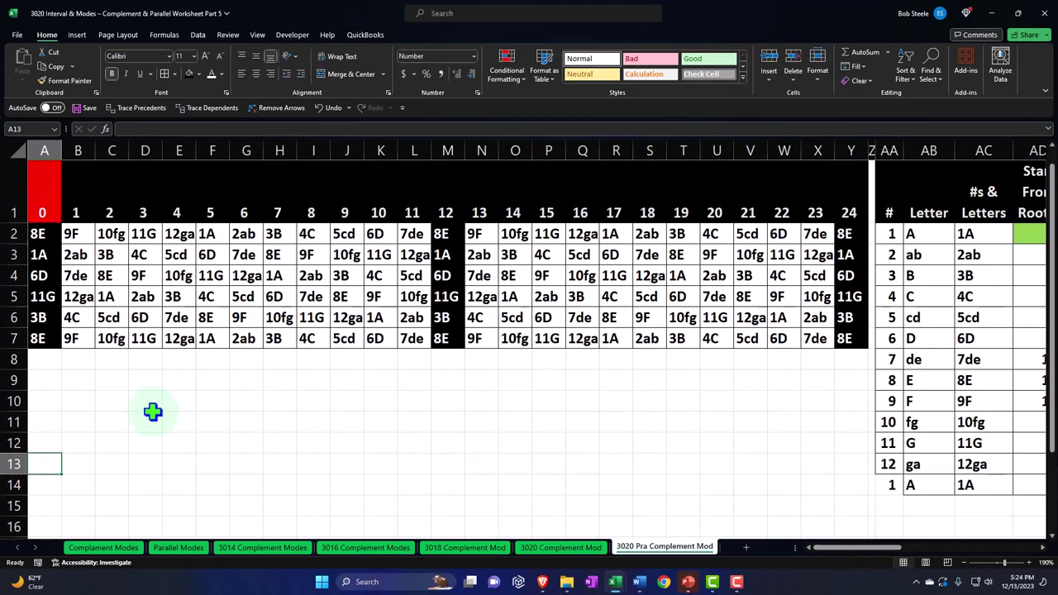
left_click(48, 380)
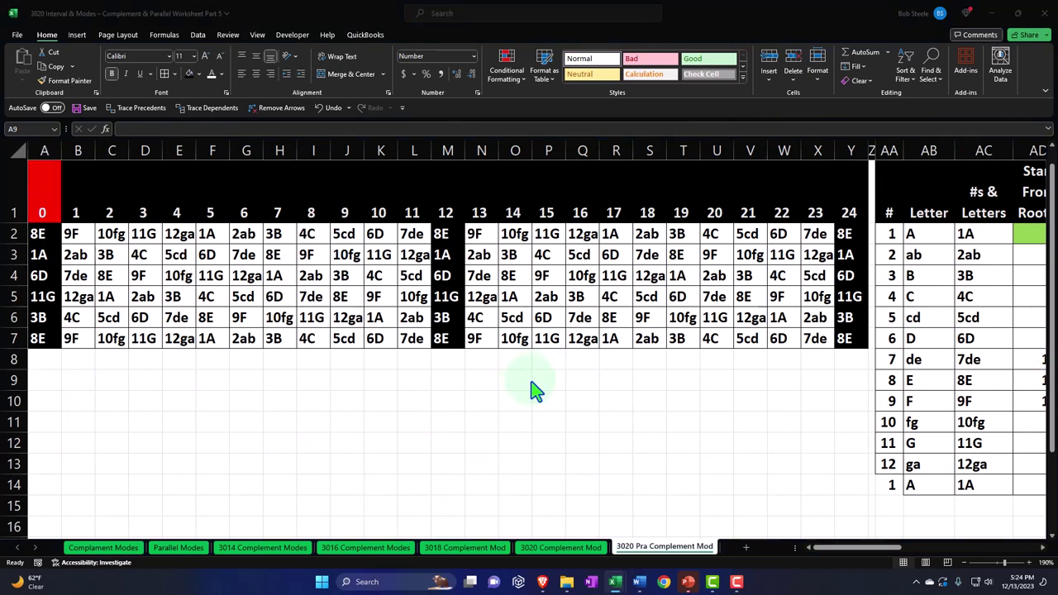
type("=")
key("Up")
key("Up")
key("Up")
key("Up")
key("Up")
key("Up")
key("Up")
key("Up")
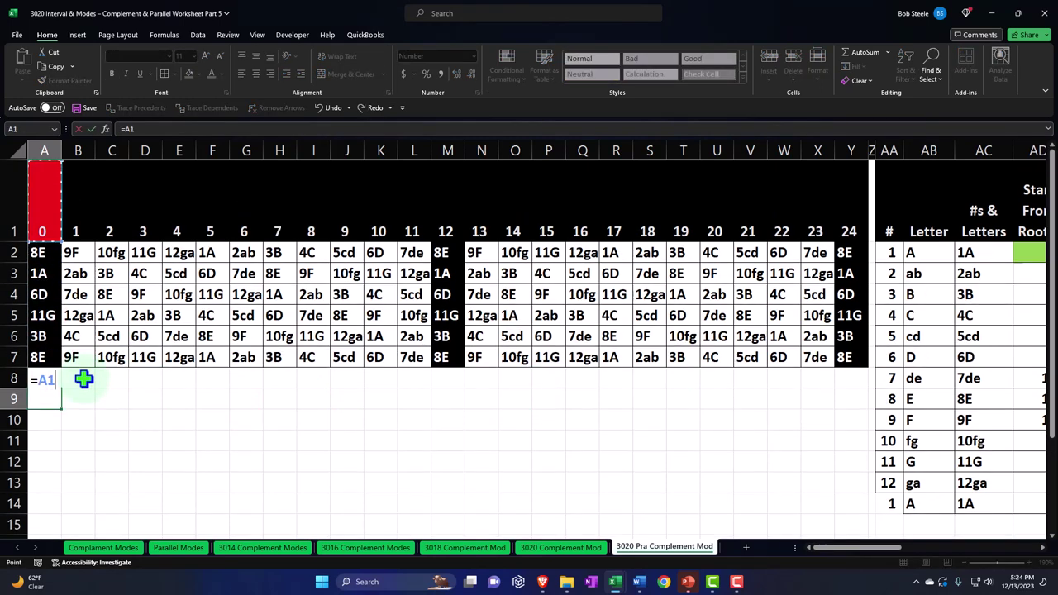
Fill =A1 across A9:Y9 and paint row 1's header formatting, with red 0, onto row 9
key("Return")
left_click(47, 395)
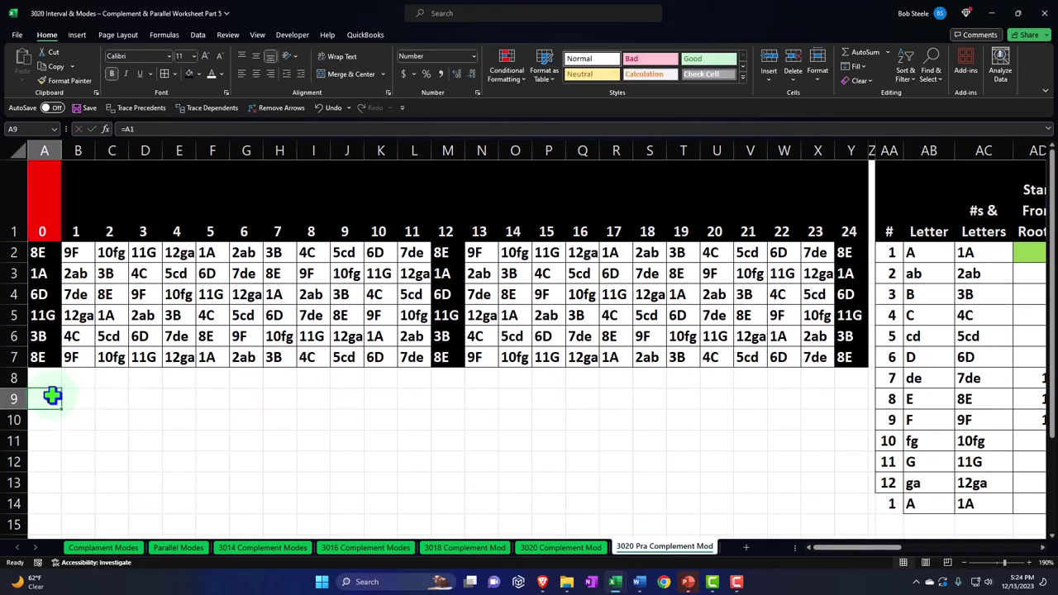
left_click_drag(62, 408, 857, 412)
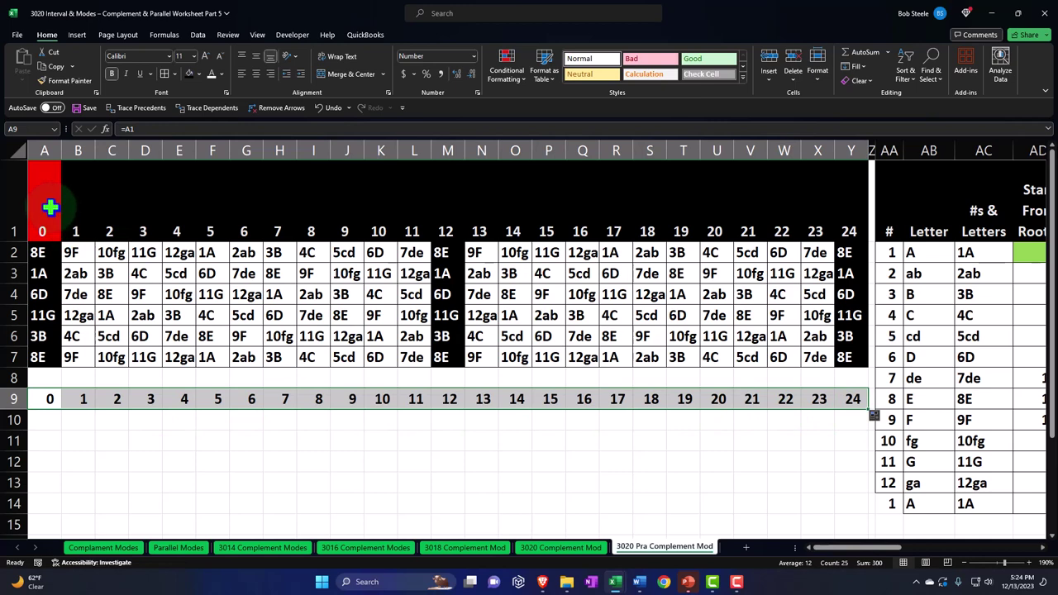
left_click_drag(49, 206, 852, 211)
left_click(65, 80)
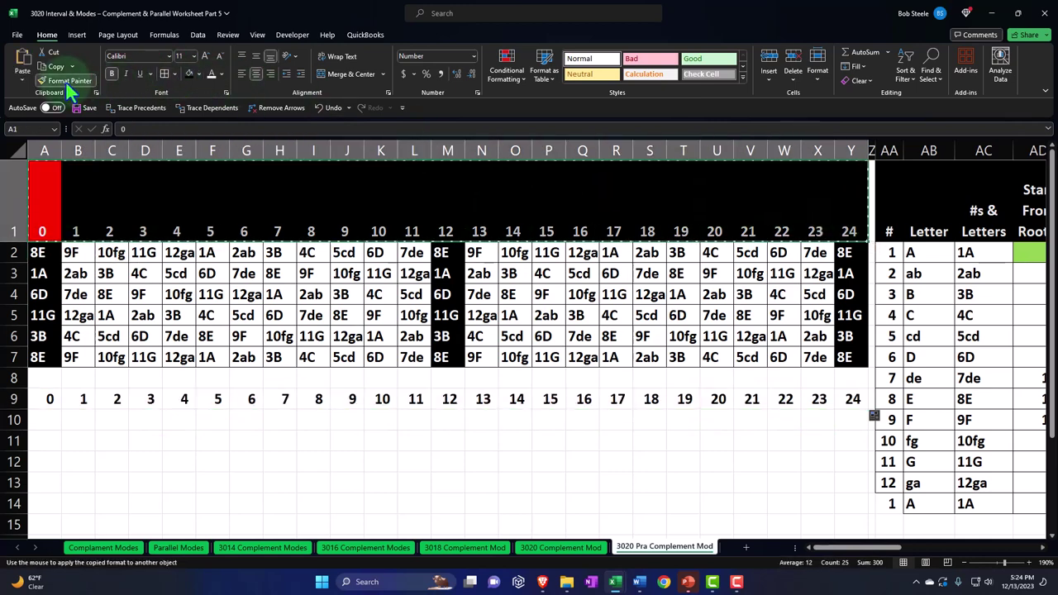
left_click(50, 400)
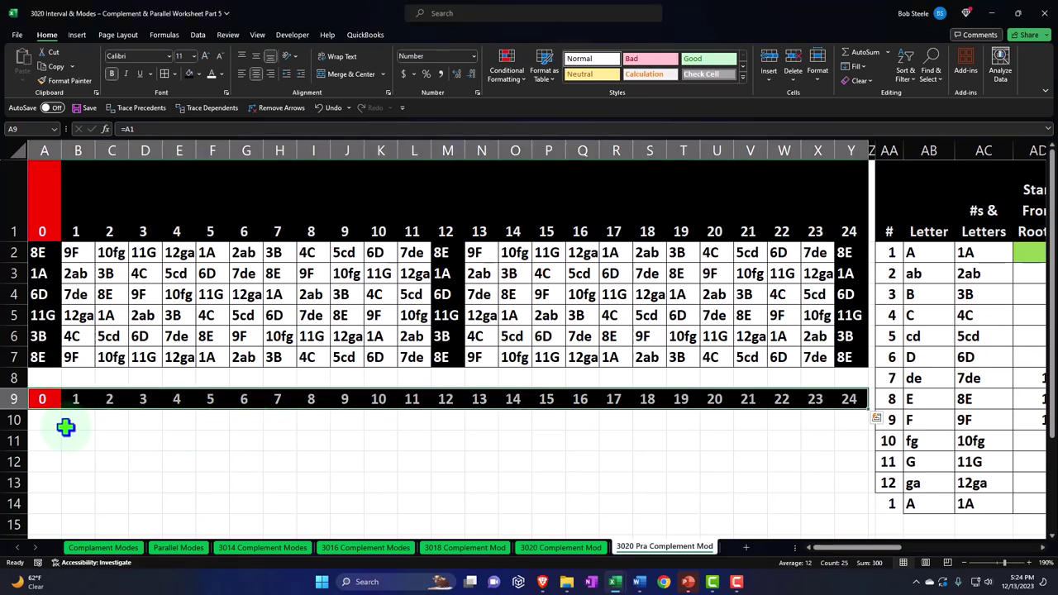
left_click(40, 256)
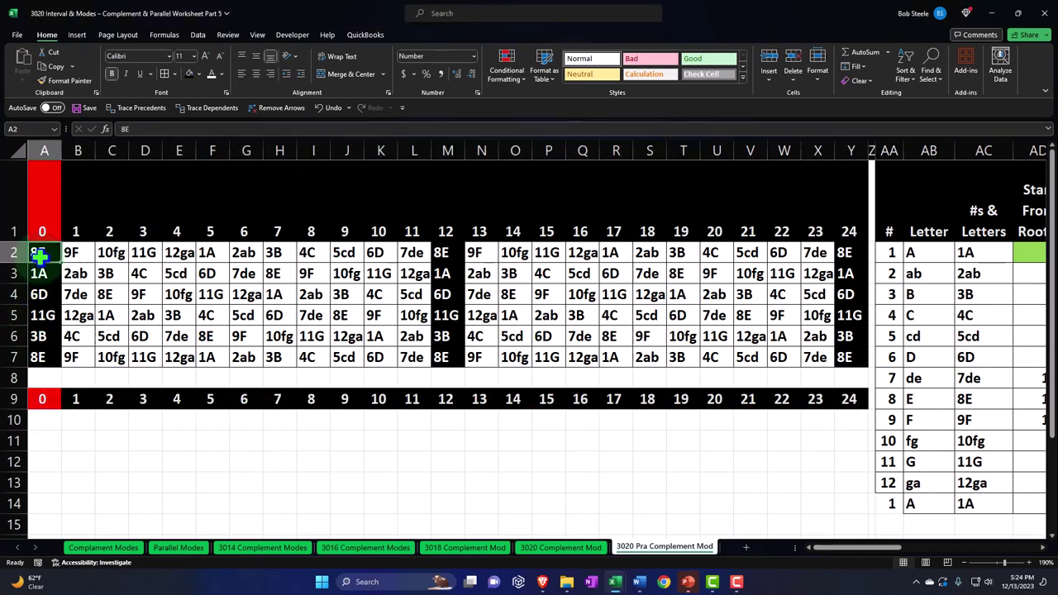
left_click(763, 343)
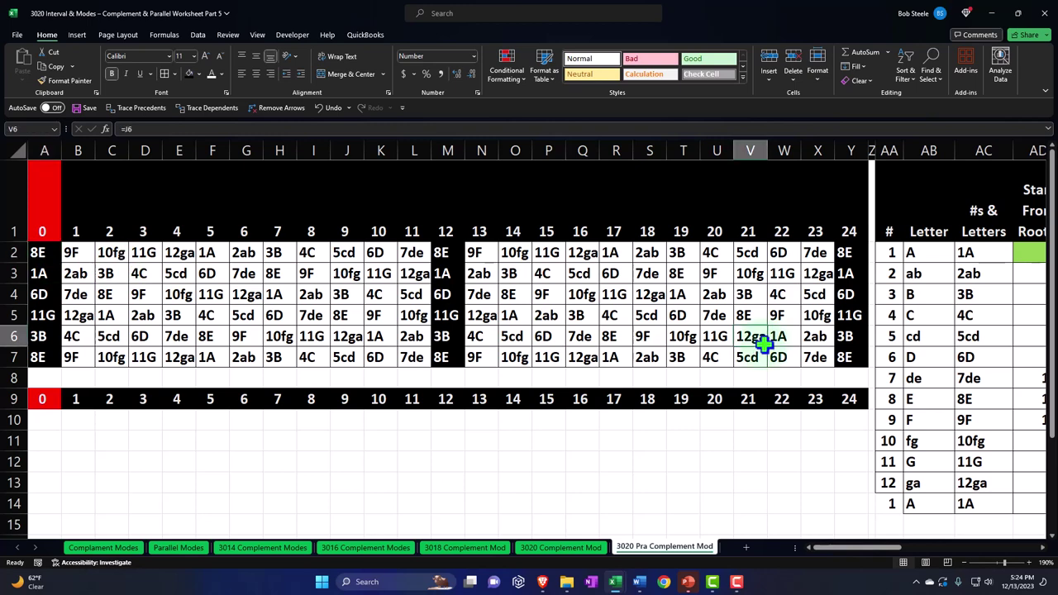
key("Right")
key("Right")
key("Right")
key("Right")
key("Right")
key("Right")
key("Right")
key("Right")
key("Right")
key("Right")
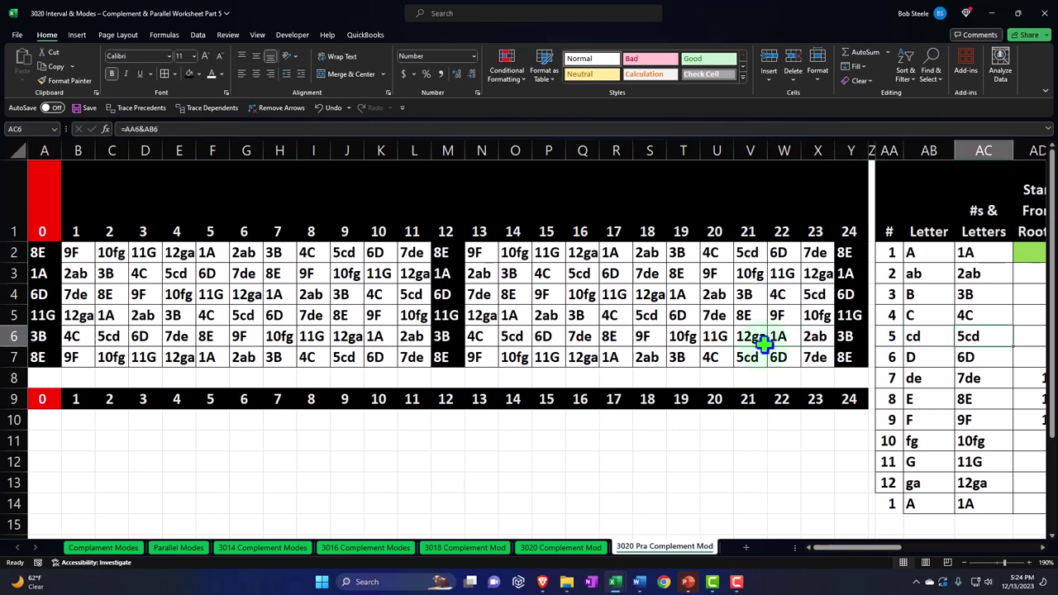
key("Right")
key("Right")
key("Right")
key("Right")
key("Right")
key("Right")
key("Right")
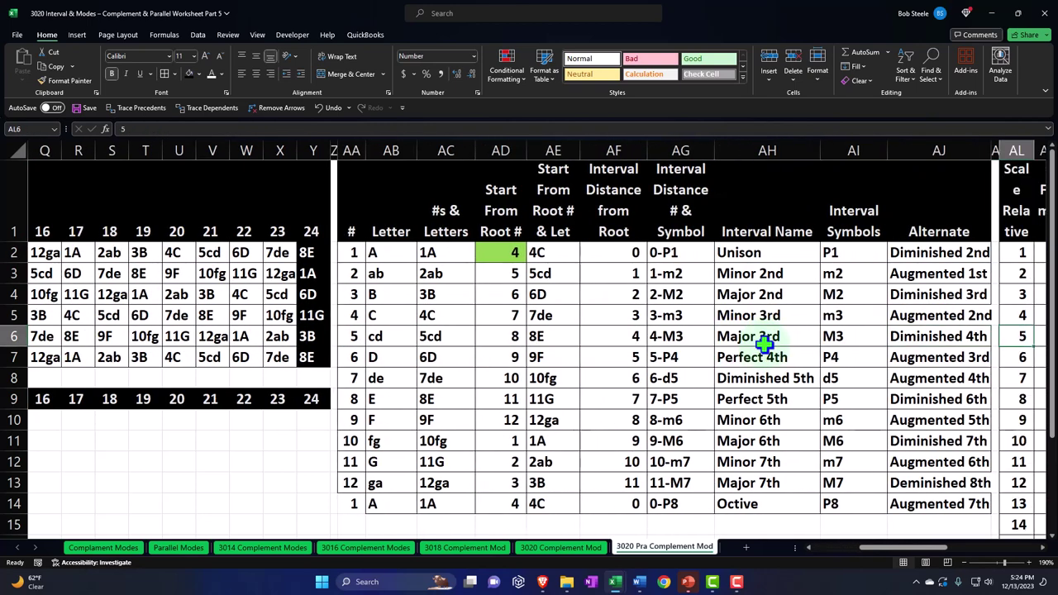
key("Right")
key("Right")
key("Right")
key("Right")
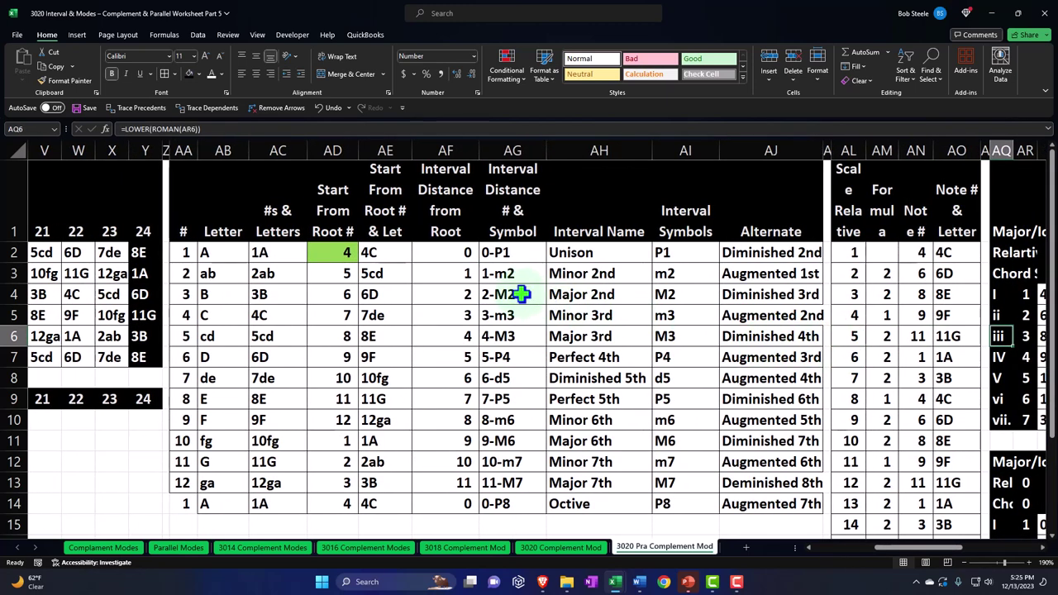
left_click(502, 277)
left_click_drag(407, 261, 387, 498)
left_click_drag(506, 252, 489, 499)
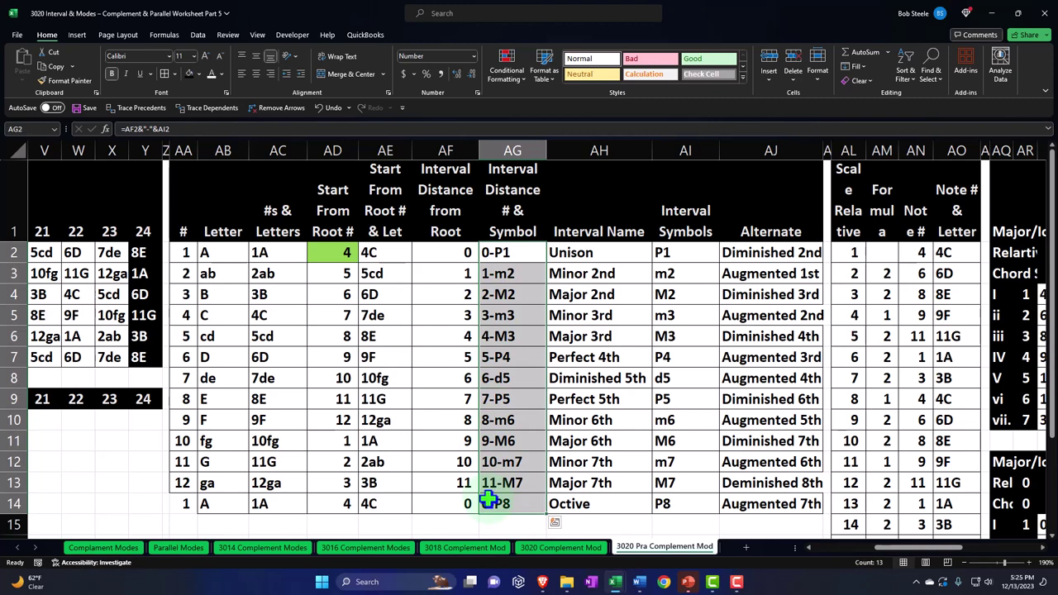
left_click(389, 336)
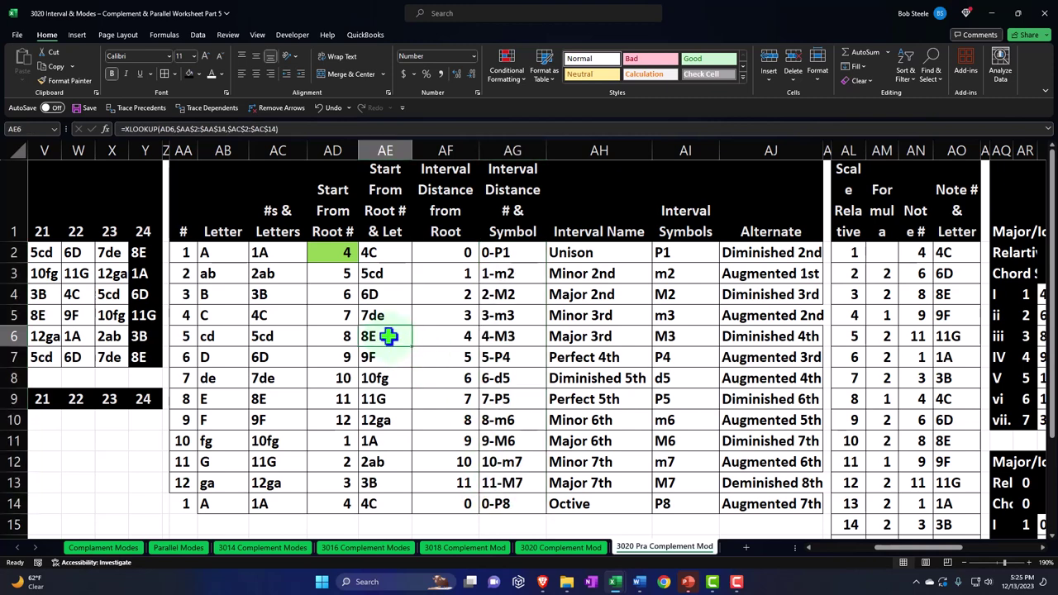
left_click(506, 339)
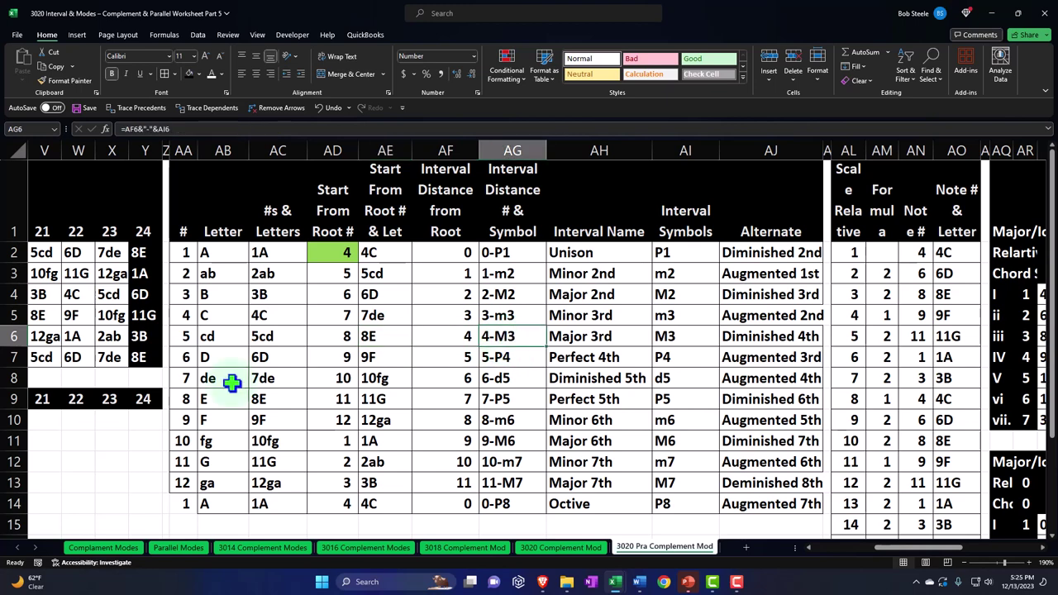
left_click(124, 442)
key("Home")
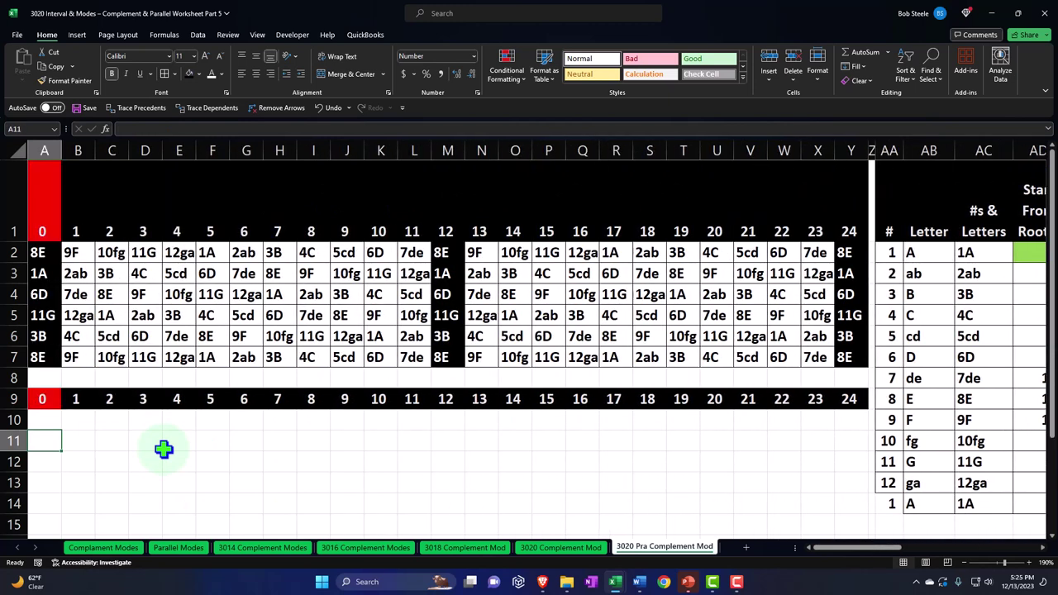
Begin an XLOOKUP in A10 with note cell A2 as the lookup value
key("Up")
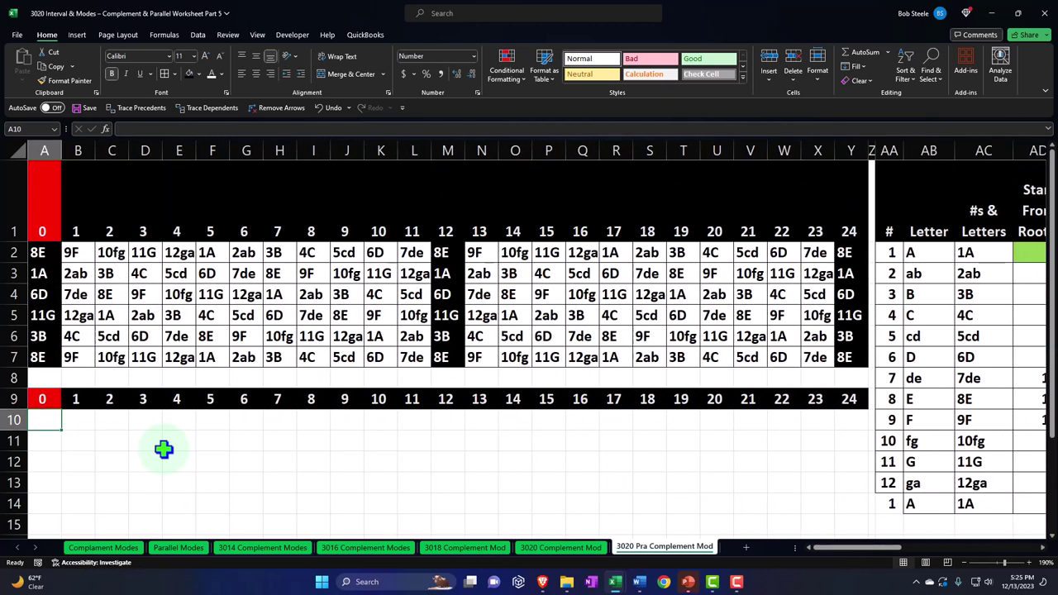
type("=xl")
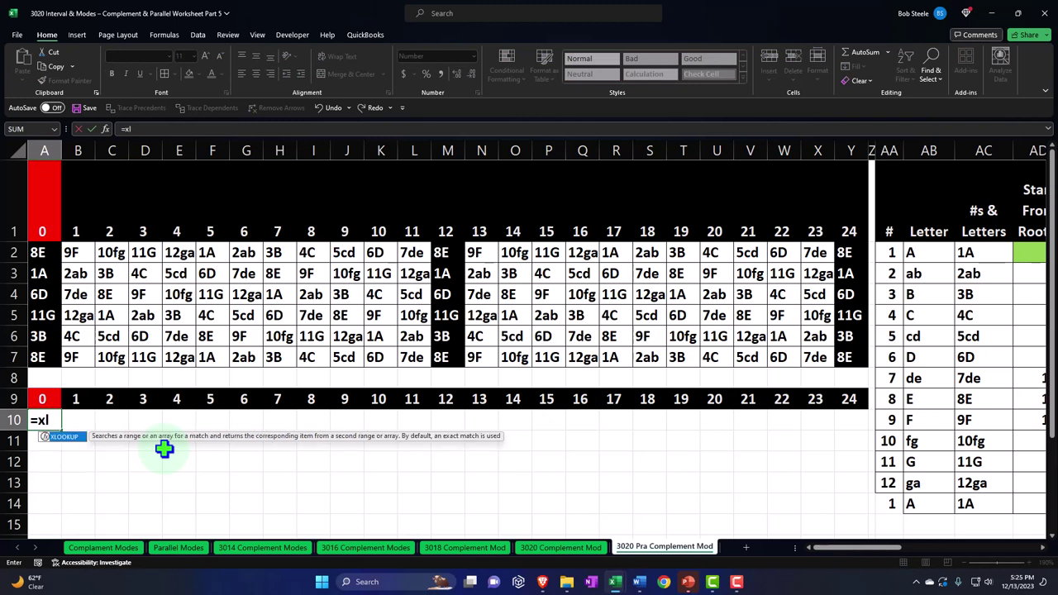
key("Tab")
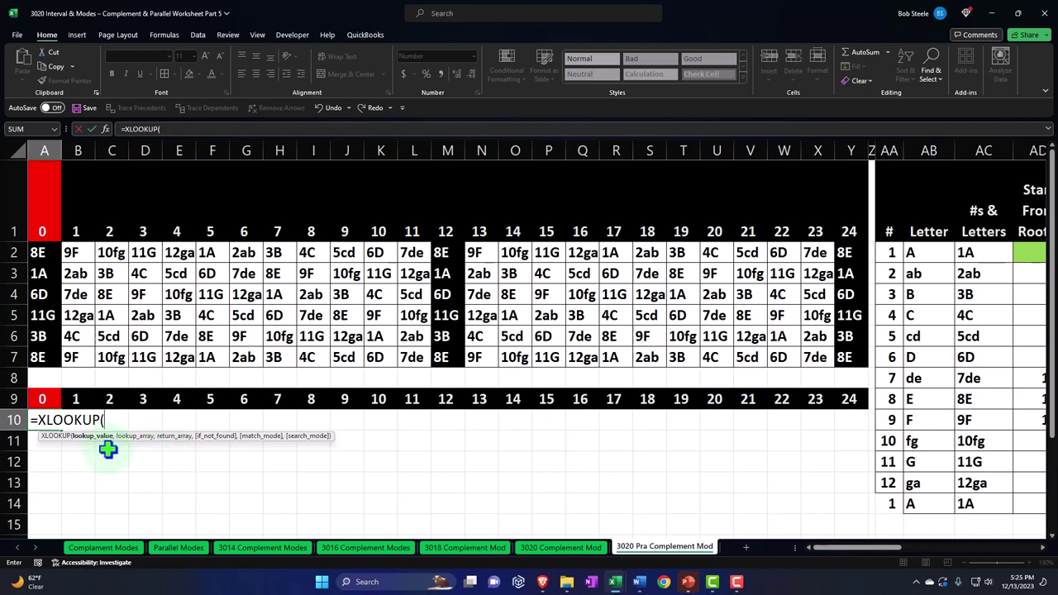
key("Right")
key("Right")
key("Right")
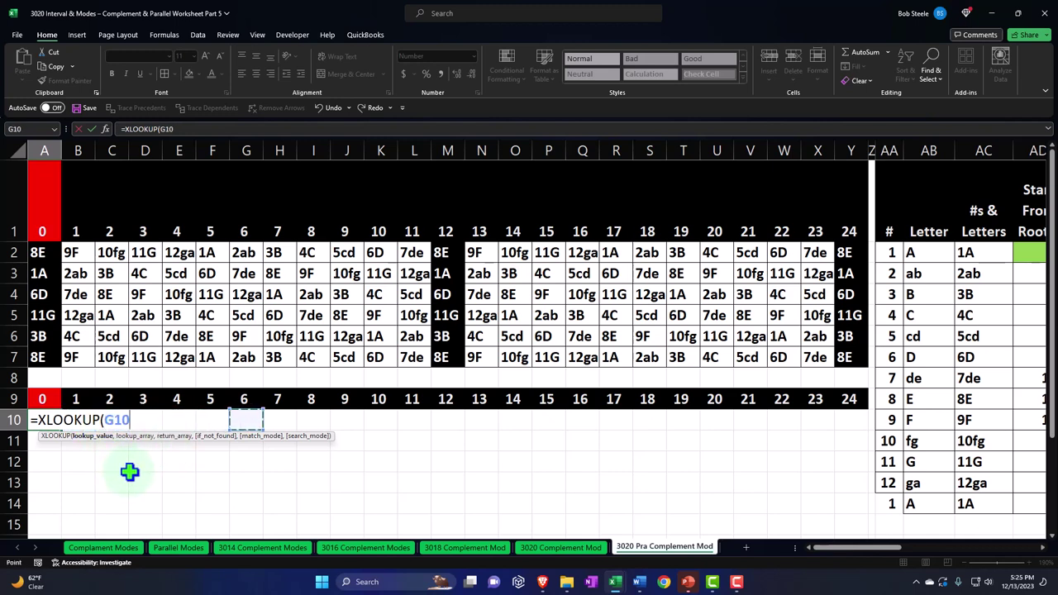
key("Left")
key("Left")
key("Left")
key("Up")
key("Up")
key("Up")
key("Up")
key("Up")
key("Up")
key("Up")
key("Up")
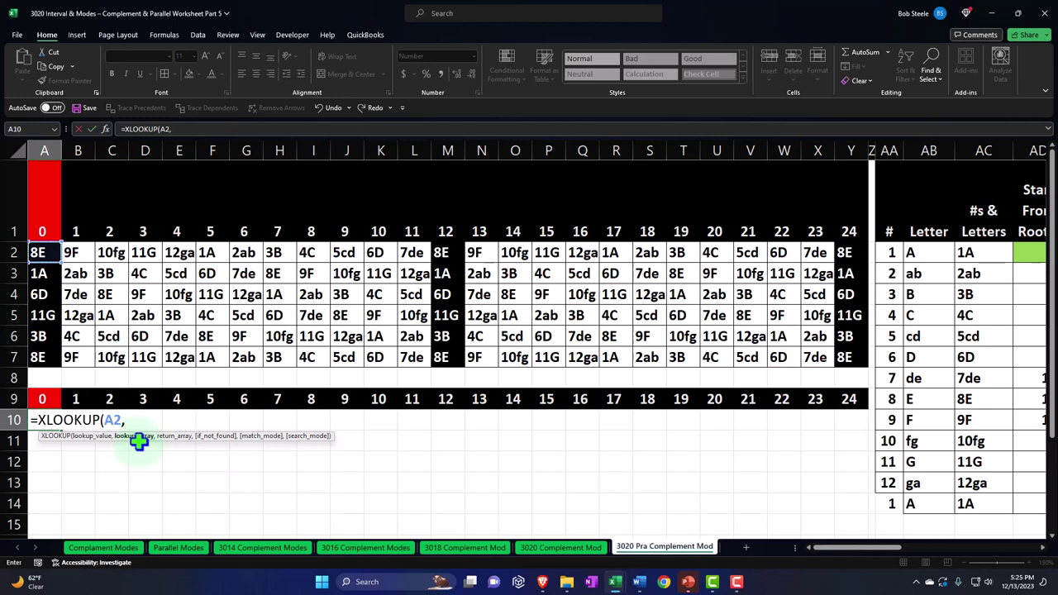
Use AE2:AE14 as the lookup array and AG2:AG14 as the return array, giving 4-M3
key("Right")
key("Right")
key("Right")
key("Right")
key("Right")
key("Right")
key("Right")
key("Right")
key("Right")
key("Right")
key("Right")
key("Right")
key("Right")
key("Right")
key("Right")
key("Right")
key("Right")
key("Right")
key("Right")
key("Right")
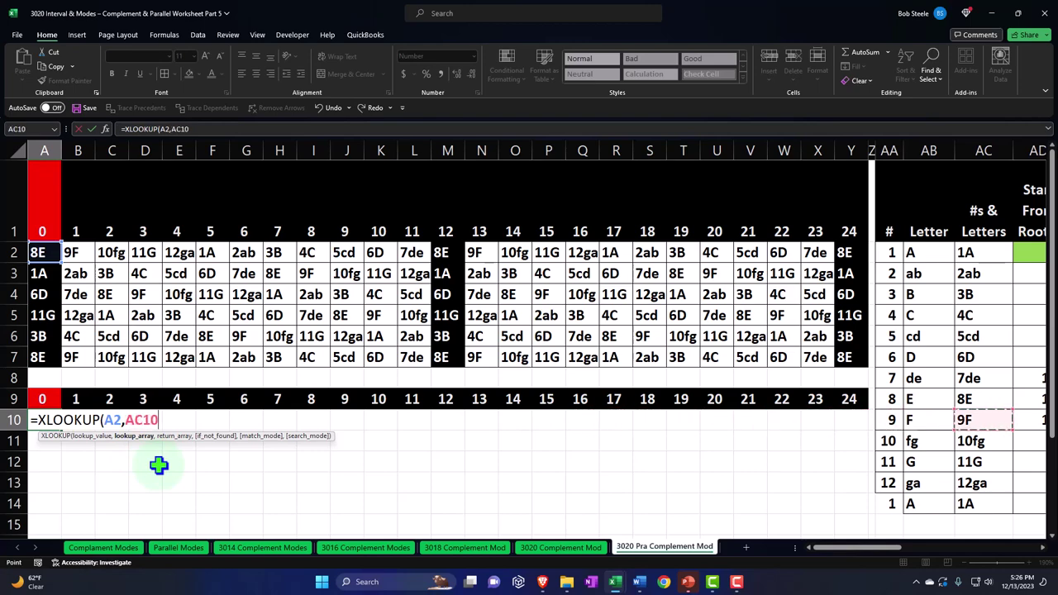
key("Right")
key("Right")
key("Right")
key("Right")
key("Right")
key("Right")
key("Up")
key("Up")
key("Up")
key("Up")
key("Up")
key("Left")
key("Left")
key("Left")
key("Left")
key("Up")
key("Up")
key("Up")
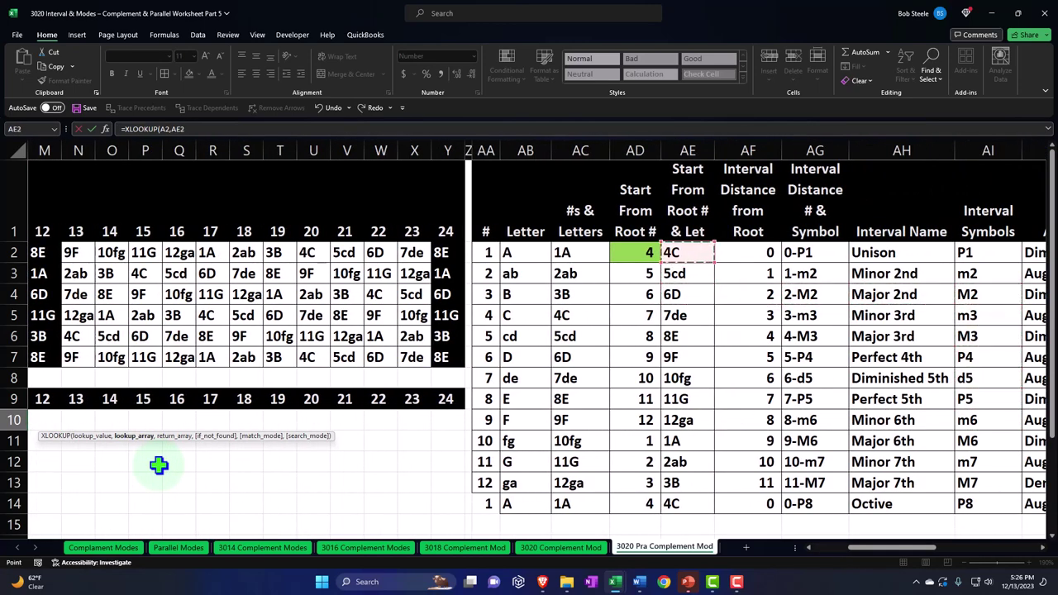
key("ctrl+shift+Down")
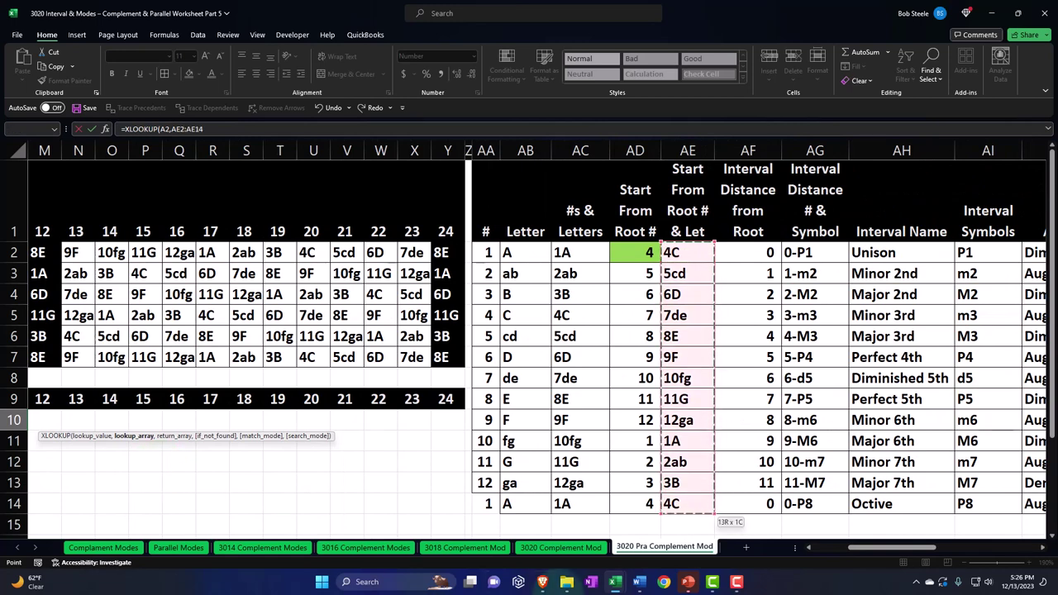
left_click_drag(864, 548, 532, 517)
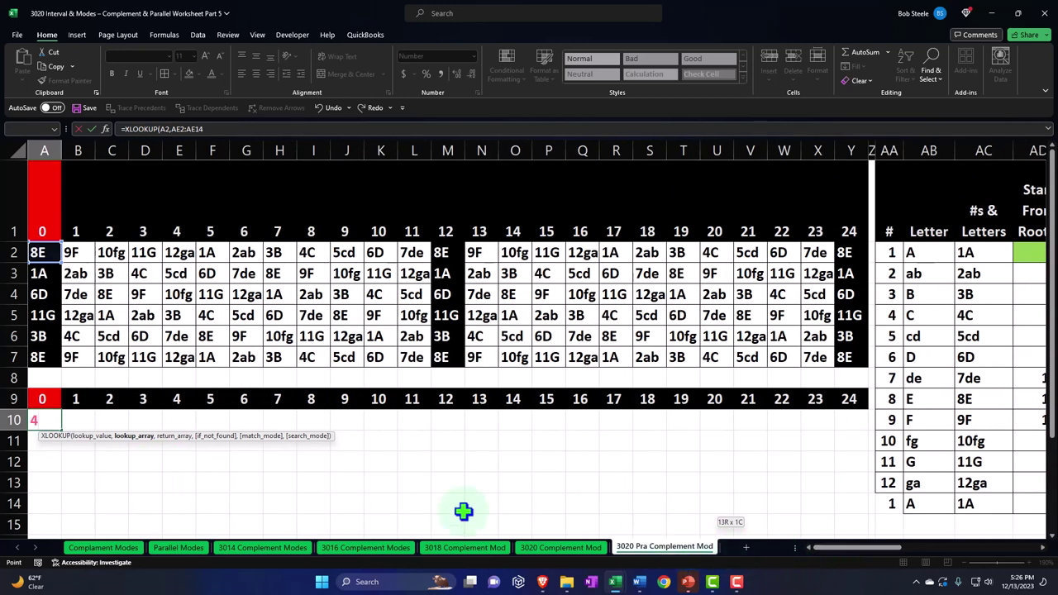
type(",")
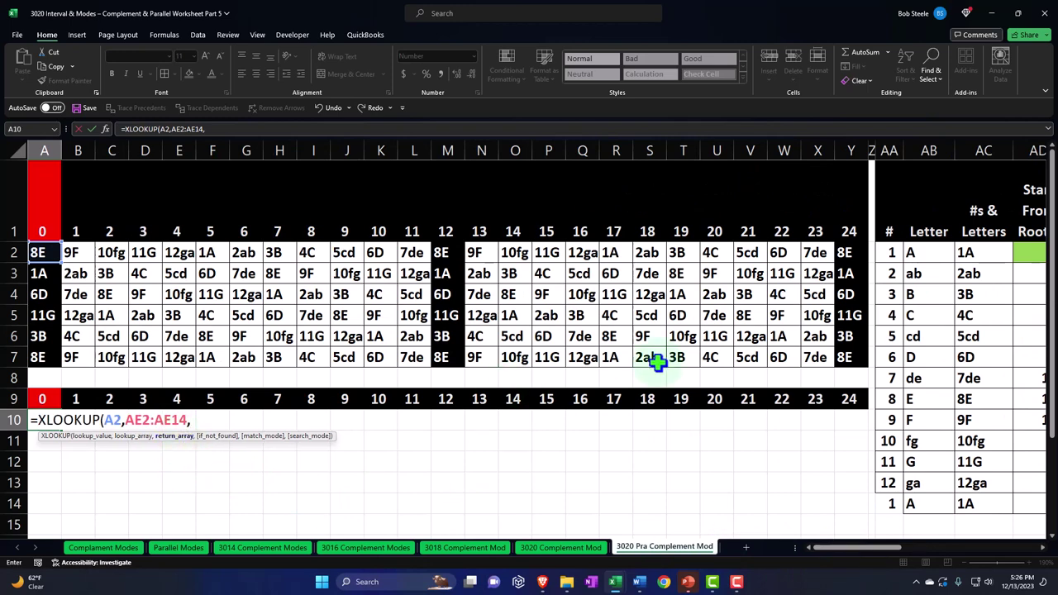
left_click(777, 314)
key("Right")
key("Right")
key("Right")
key("Right")
key("Right")
key("Right")
key("Right")
key("Right")
key("Right")
key("Right")
key("Right")
key("Right")
key("Right")
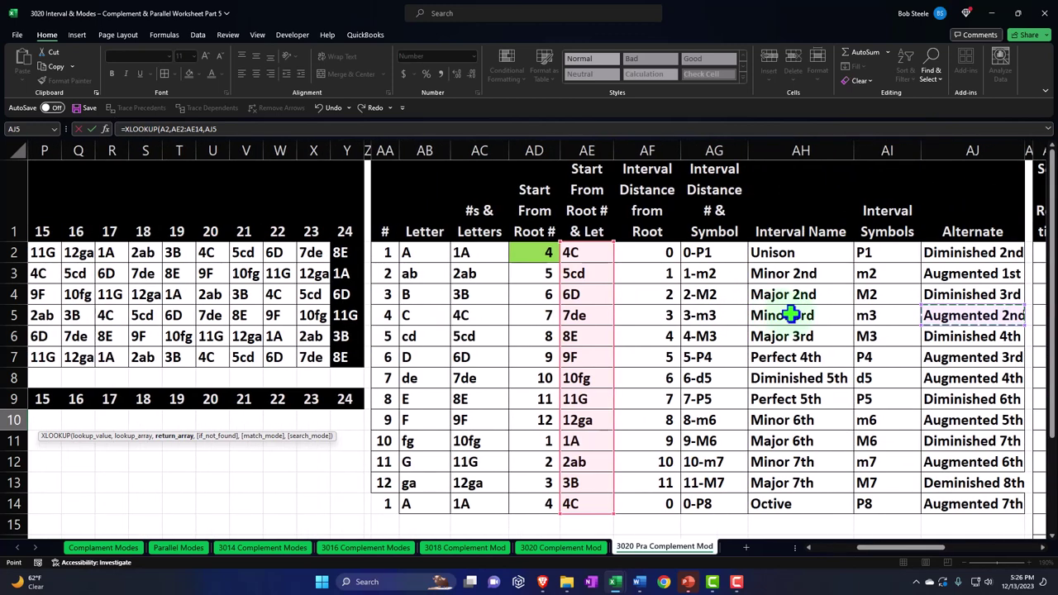
left_click(715, 252)
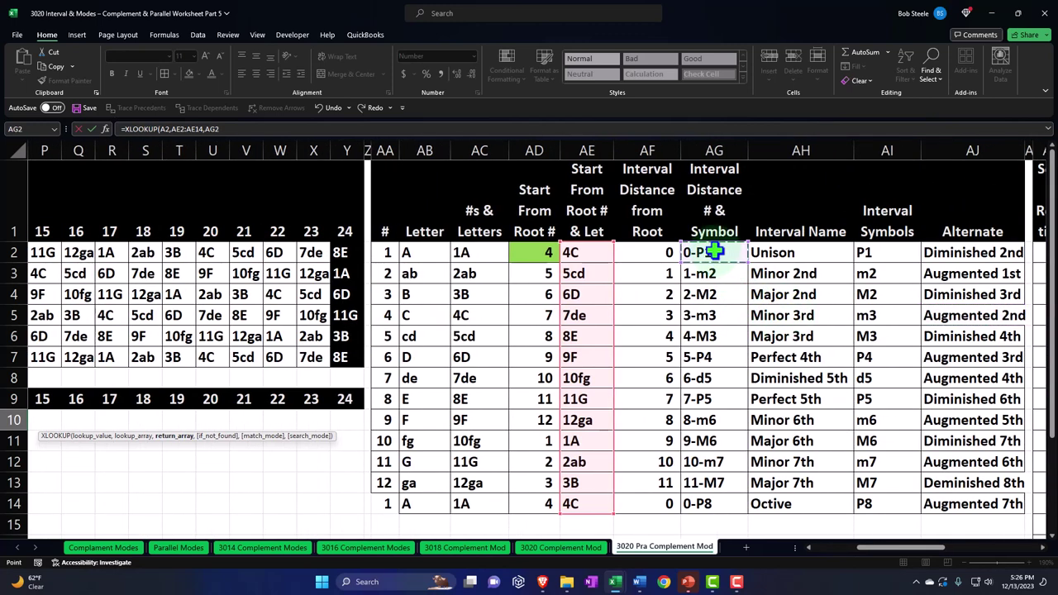
left_click_drag(713, 257, 708, 496)
key("Return")
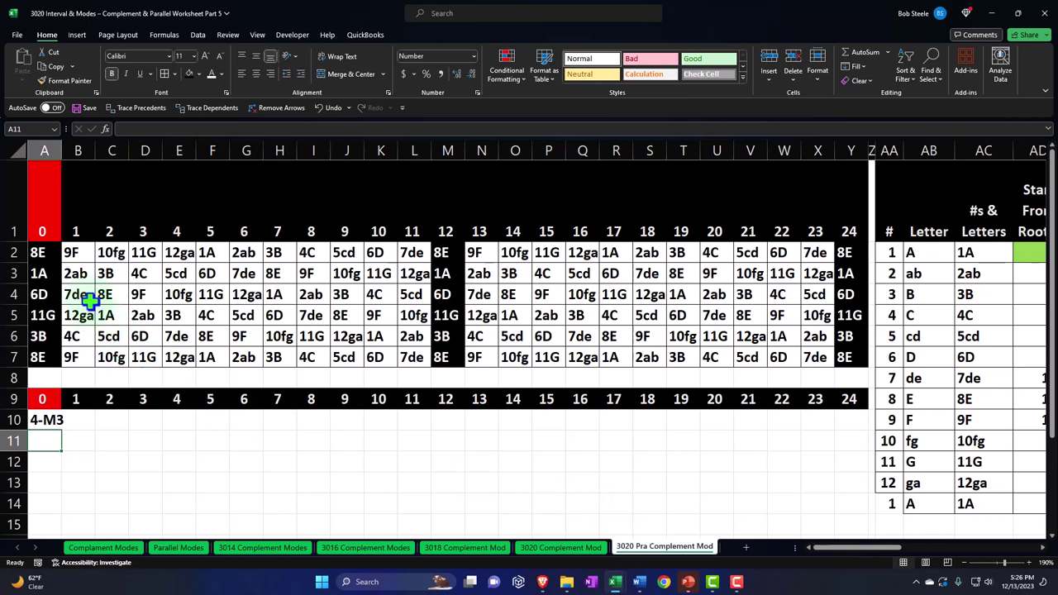
Review the formulas in the letter and chord interval tables
left_click(937, 373)
key("Right")
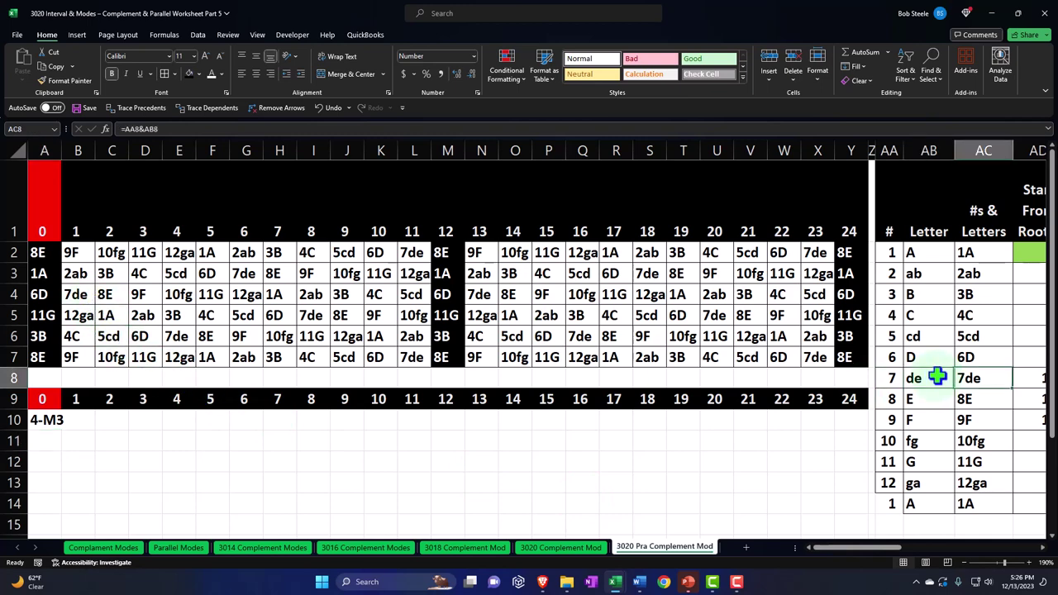
key("Right")
key("Down")
key("Right")
key("Right")
key("Right")
key("Right")
key("Right")
key("Right")
key("Right")
key("Right")
key("Right")
key("Right")
key("Right")
key("Right")
key("Right")
key("Right")
key("Right")
key("Right")
key("Right")
key("Right")
key("Right")
key("Right")
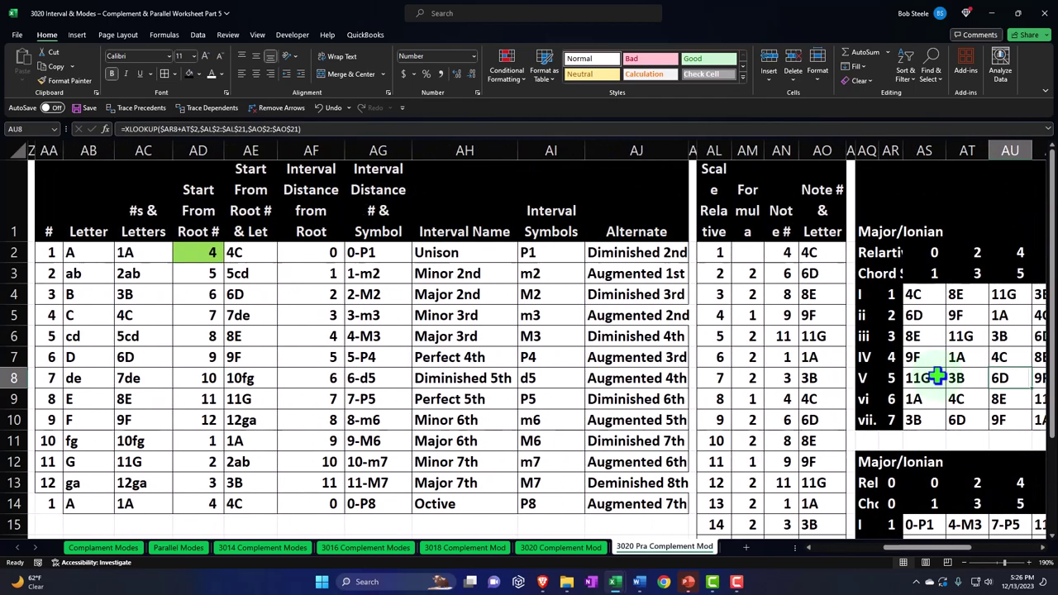
key("Right")
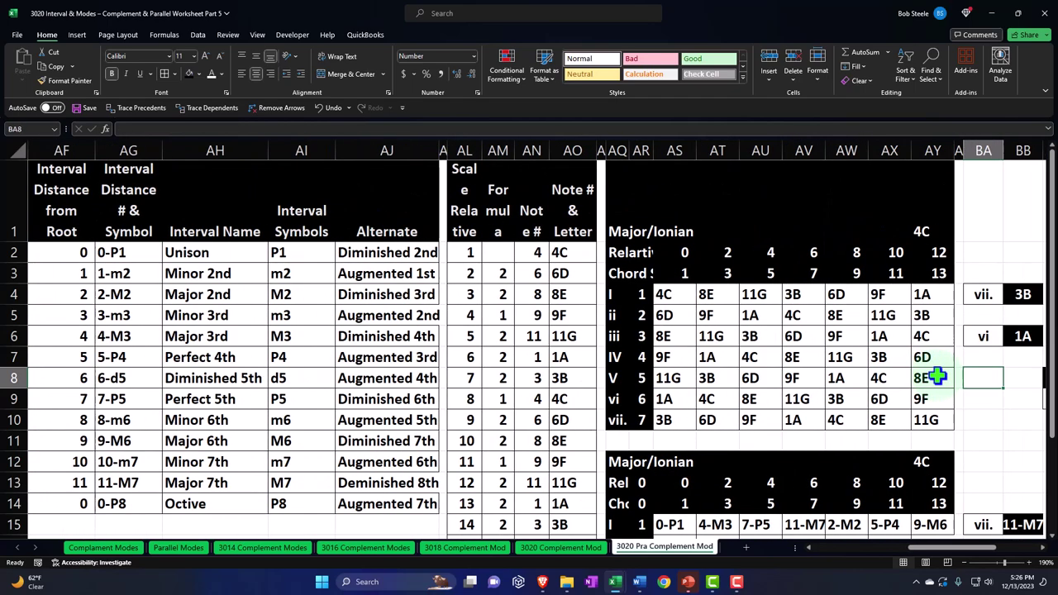
left_click(716, 274)
scroll(727, 333, "down", 1)
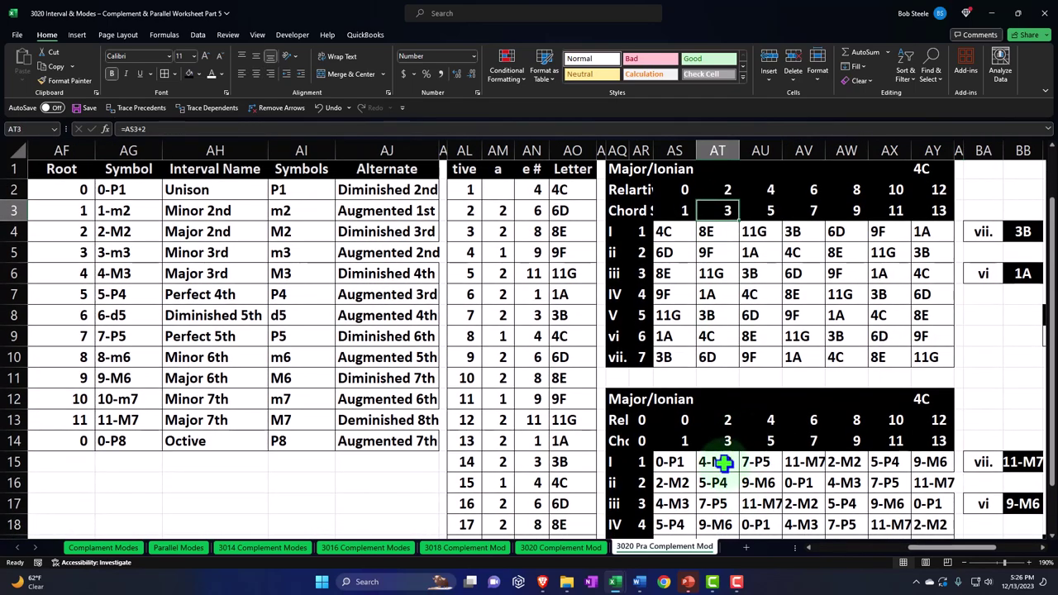
left_click(718, 463)
left_click(488, 255)
key("Left")
key("Left")
key("Left")
key("Left")
key("Left")
key("Left")
key("Left")
key("Left")
key("Left")
key("Left")
key("Left")
key("Left")
key("Left")
key("Left")
key("Left")
key("Left")
key("Left")
key("Left")
key("Left")
key("Left")
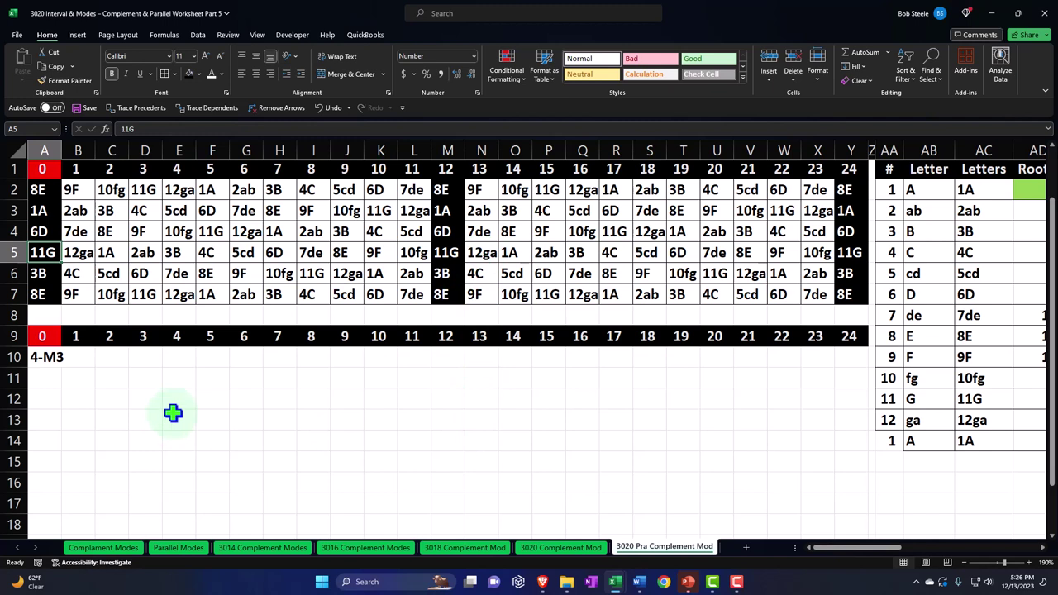
Make the AE2, AE14, AG2 and AG14 references in A10's XLOOKUP absolute
left_click(56, 362)
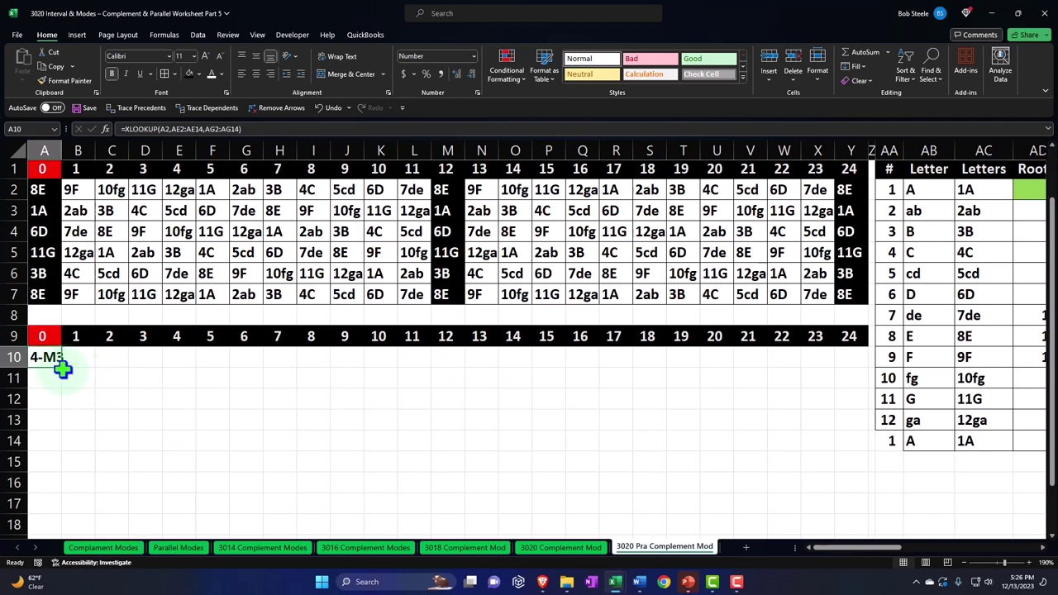
double_click(55, 362)
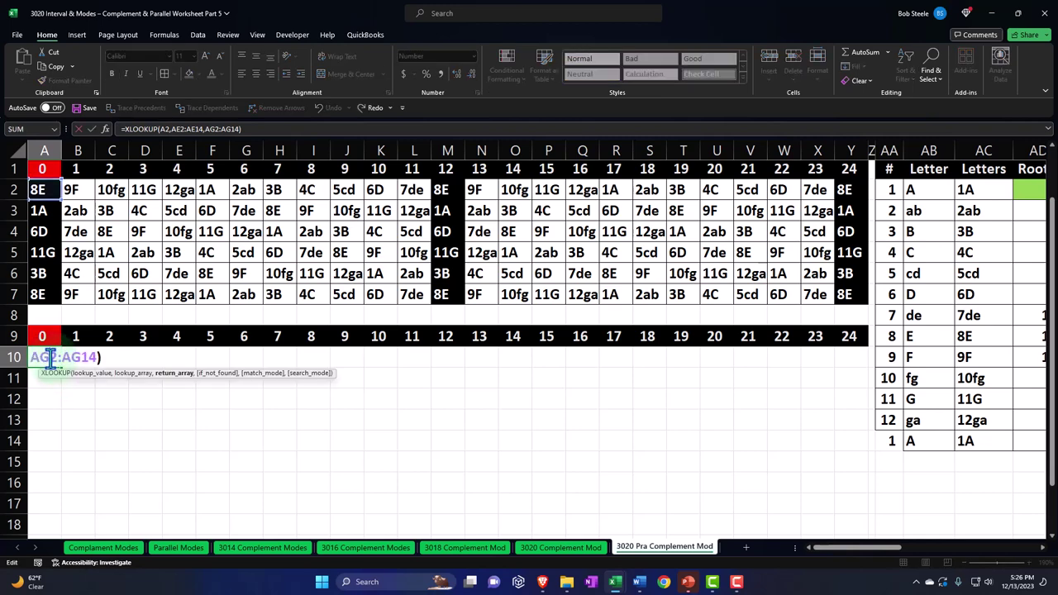
key("Escape")
double_click(51, 357)
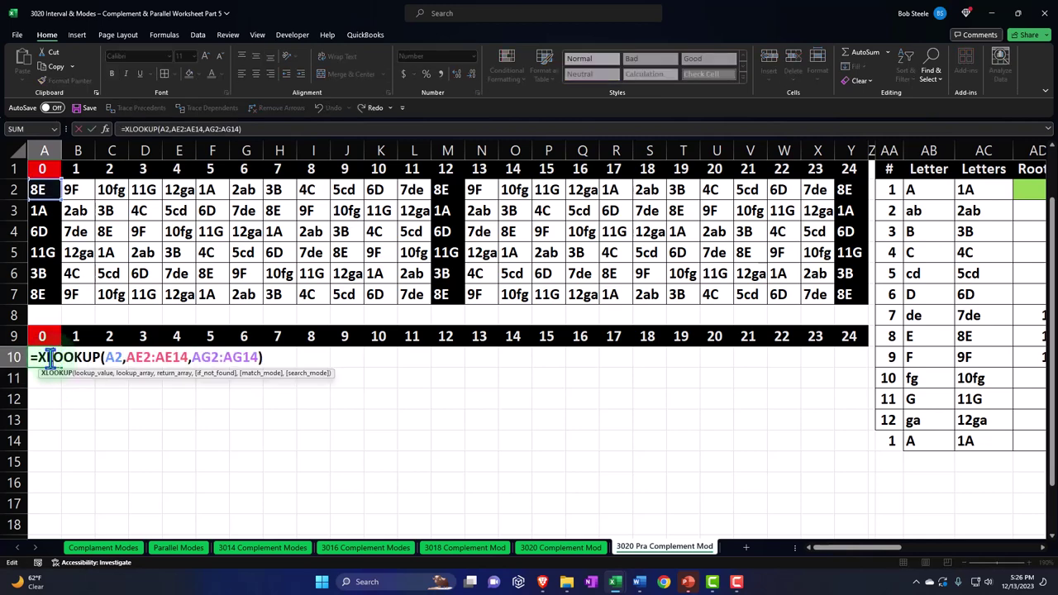
left_click(139, 356)
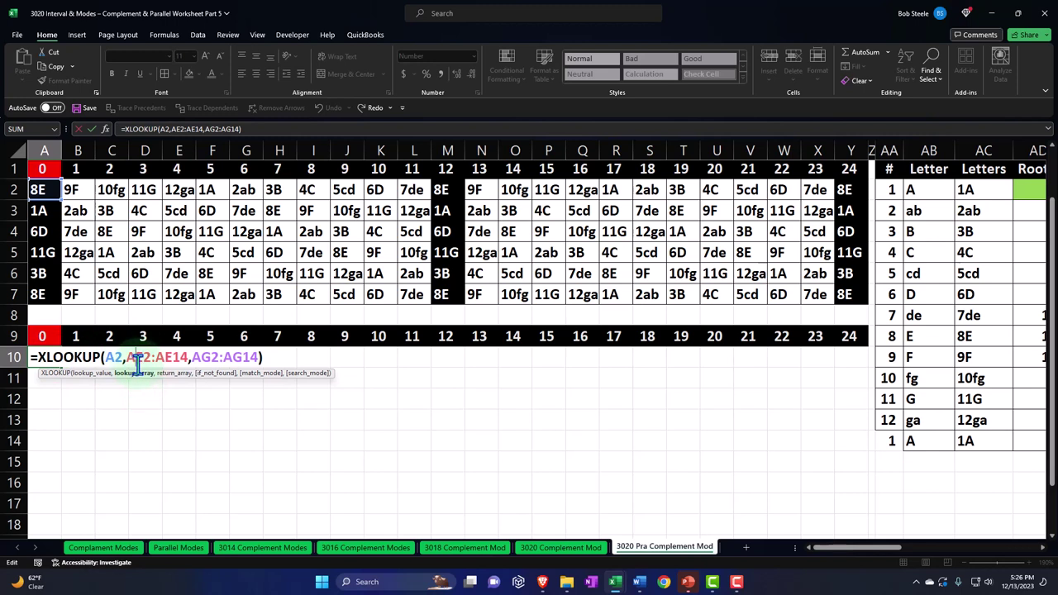
key("F4")
double_click(182, 356)
key("F4")
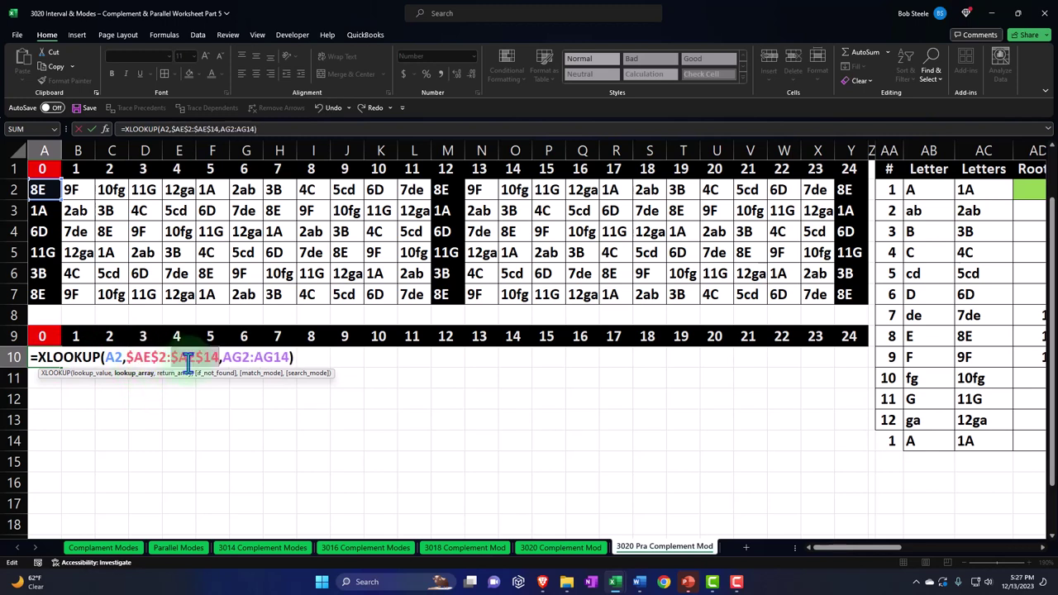
double_click(235, 356)
key("F4")
double_click(281, 356)
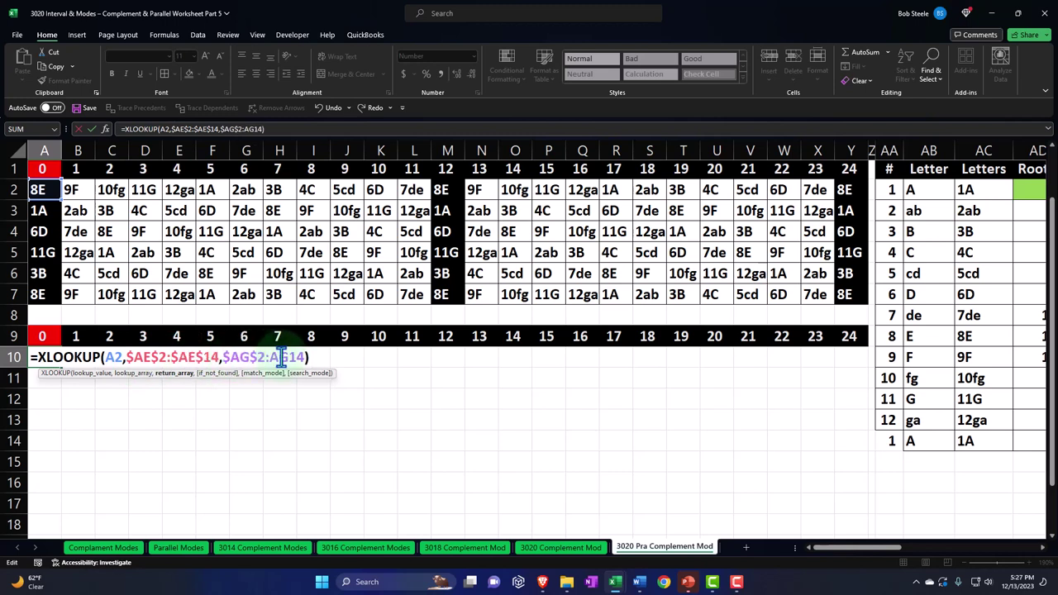
key("F4")
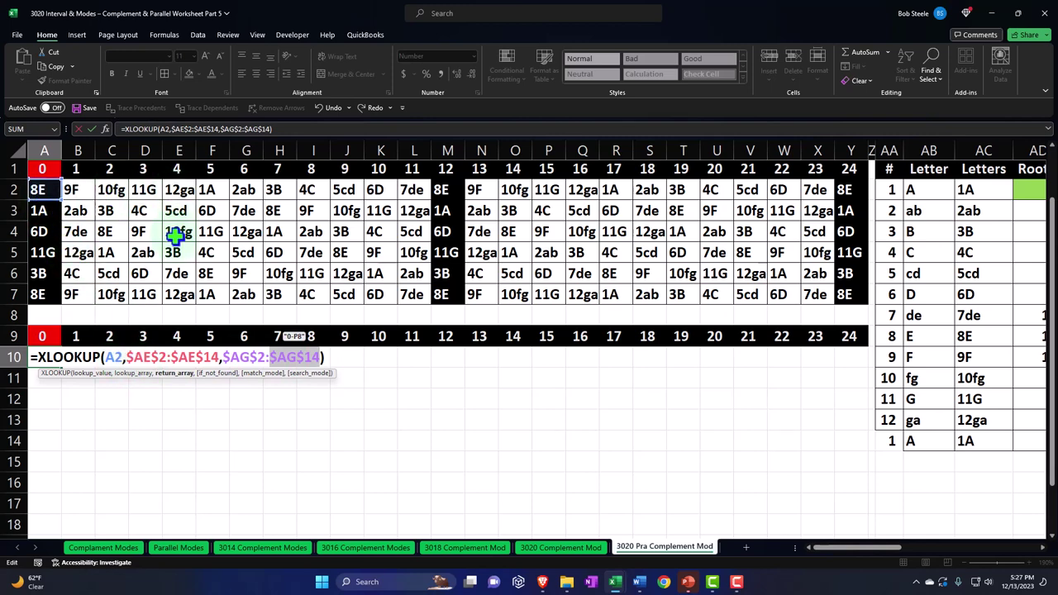
key("Return")
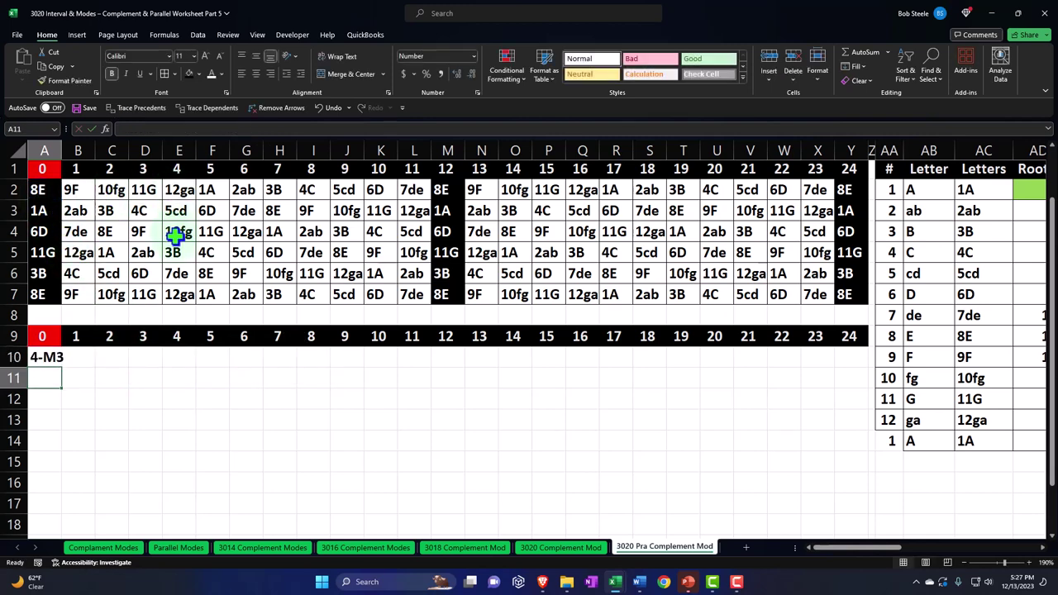
Fill the A10 formula down to row 15 and across to column Y
left_click(51, 357)
left_click_drag(64, 369, 65, 468)
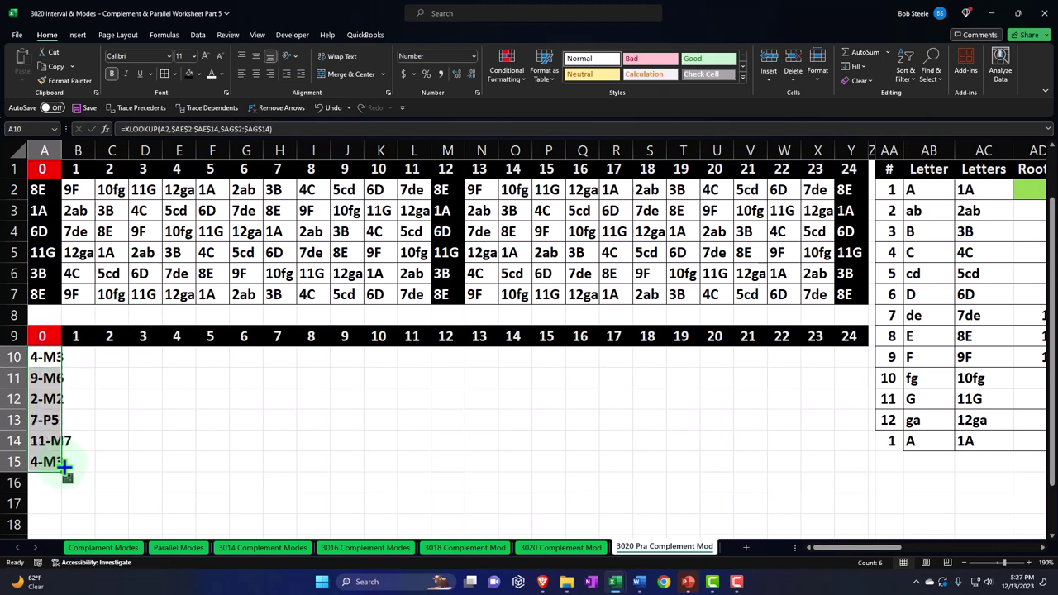
left_click(39, 356)
key("Down")
key("Down")
key("Down")
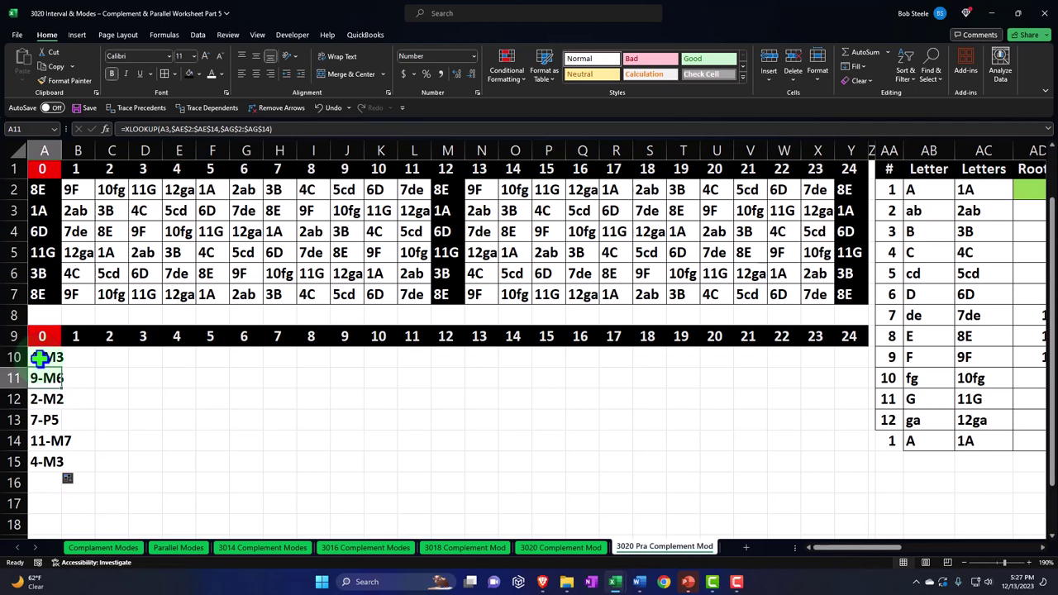
key("Down")
key("Down")
left_click_drag(40, 354, 857, 466)
left_click(554, 486)
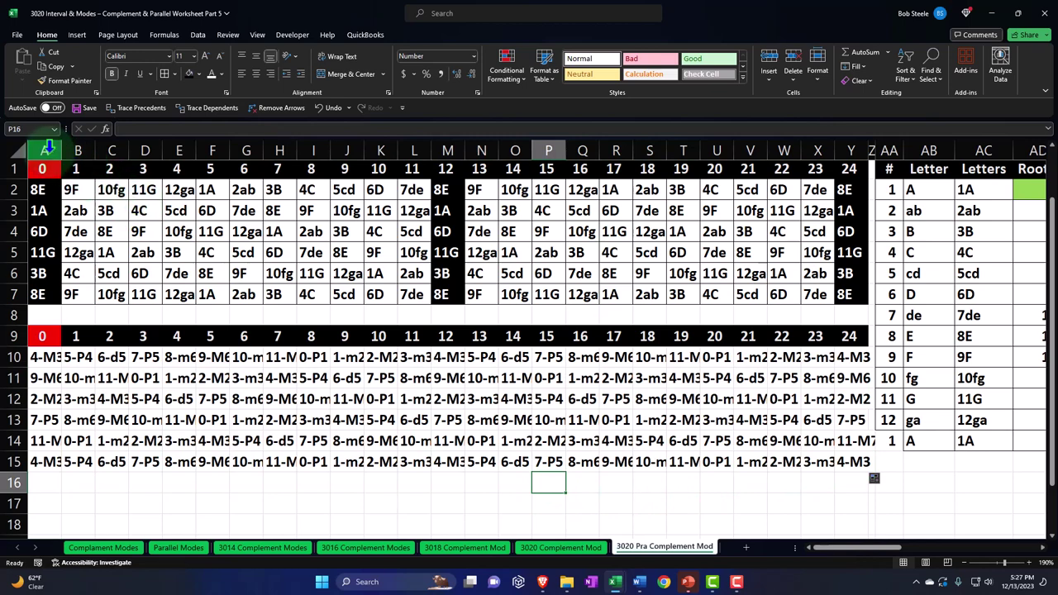
left_click_drag(45, 147, 836, 173)
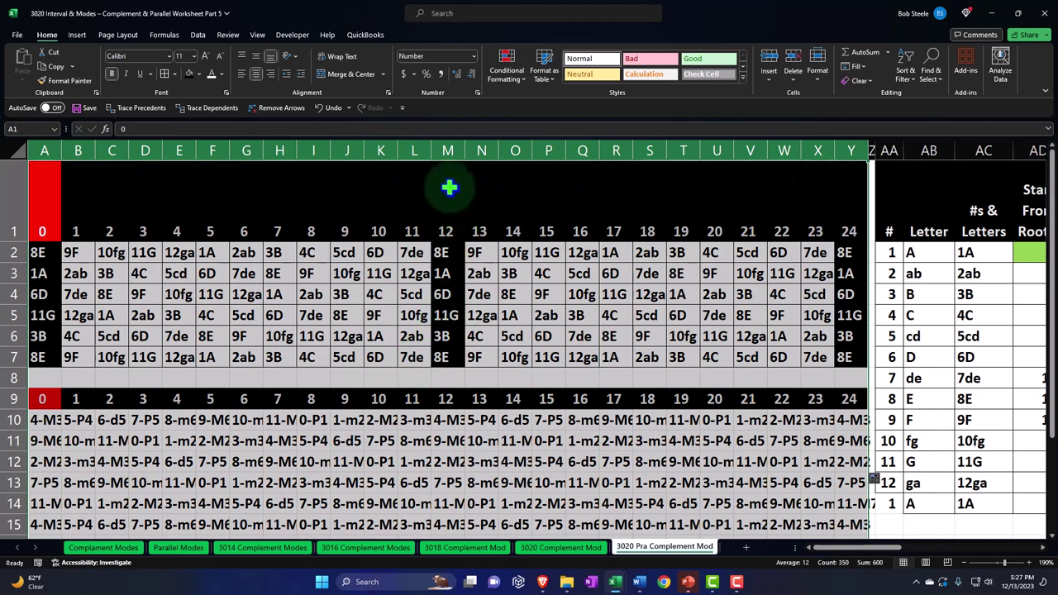
Give columns A–Y equal widths and check an interval formula
left_click_drag(432, 157, 431, 157)
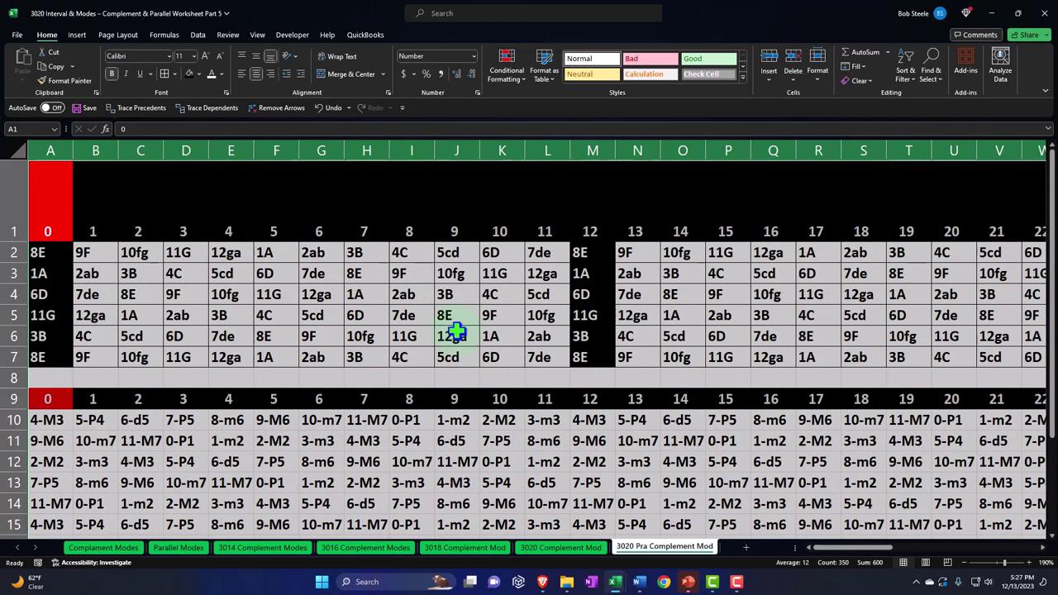
left_click(466, 464)
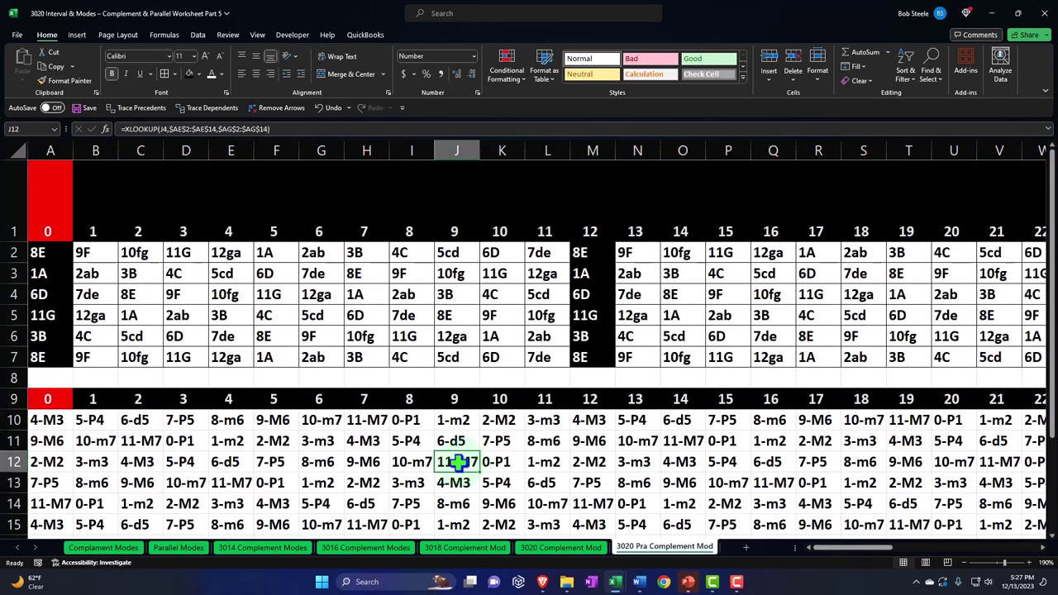
key("Down")
key("Down")
key("Down")
key("Down")
key("Left")
key("Left")
key("Left")
key("Left")
key("Left")
key("Left")
key("Left")
key("Left")
key("Left")
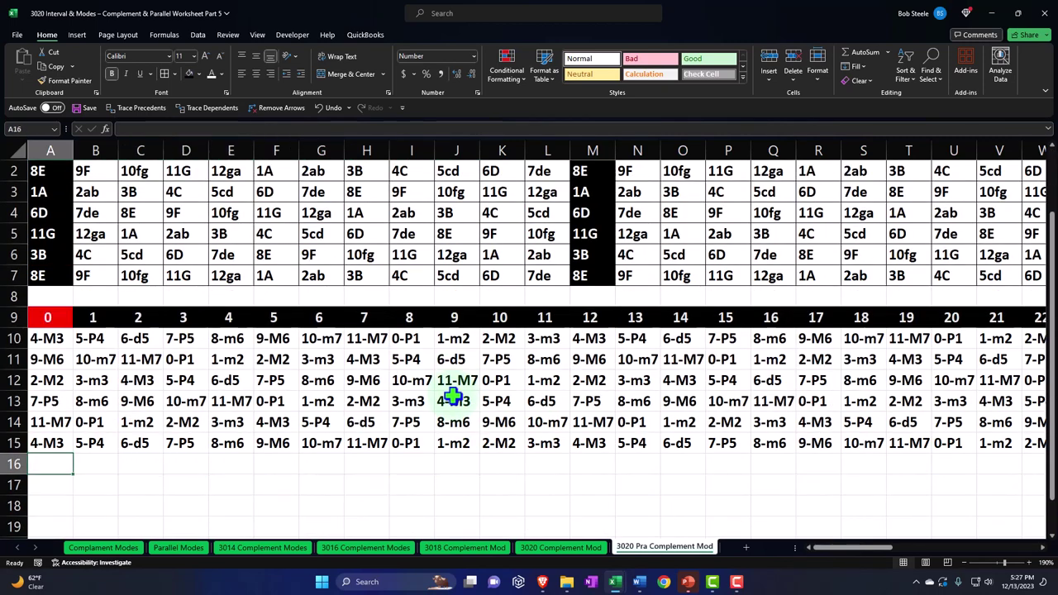
scroll(139, 358, "up", 1)
scroll(139, 358, "down", 1)
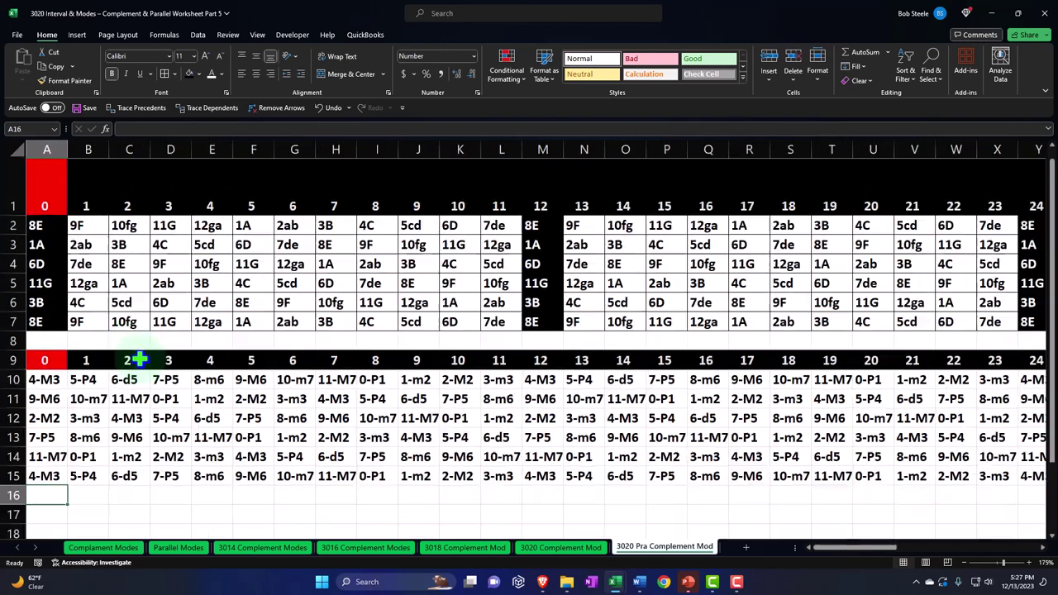
scroll(139, 358, "down", 1)
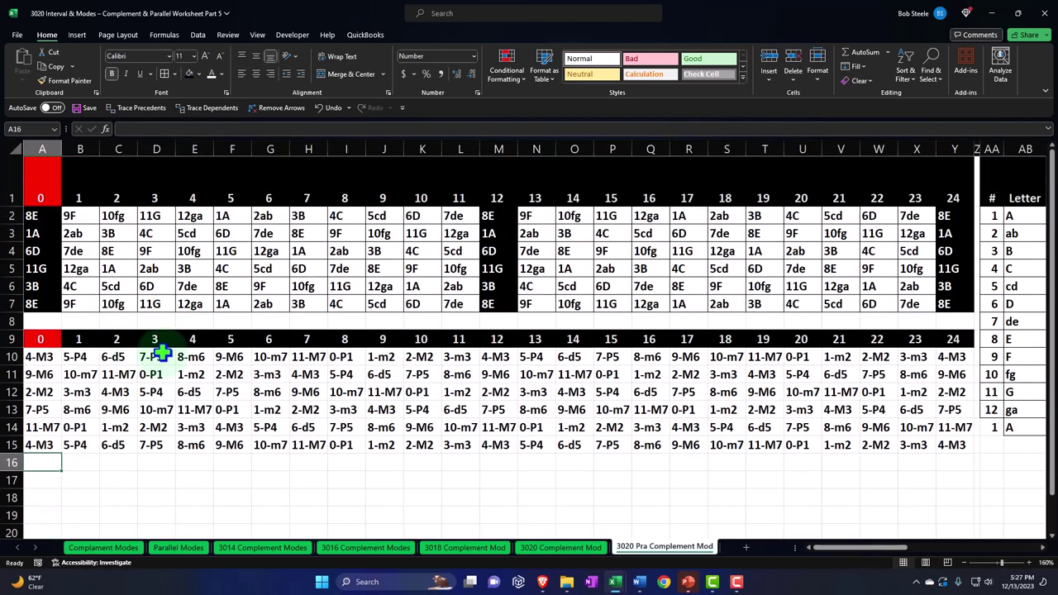
Paint the note grid A2:Y7's formatting onto the interval grid starting at A10
left_click_drag(39, 215, 941, 299)
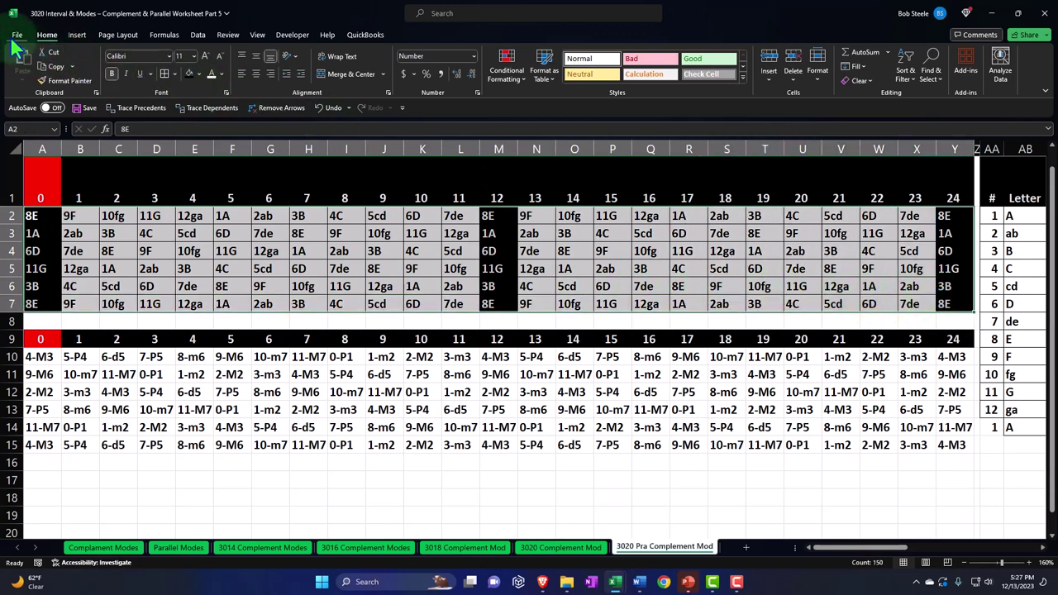
left_click(45, 66)
double_click(59, 80)
left_click(40, 357)
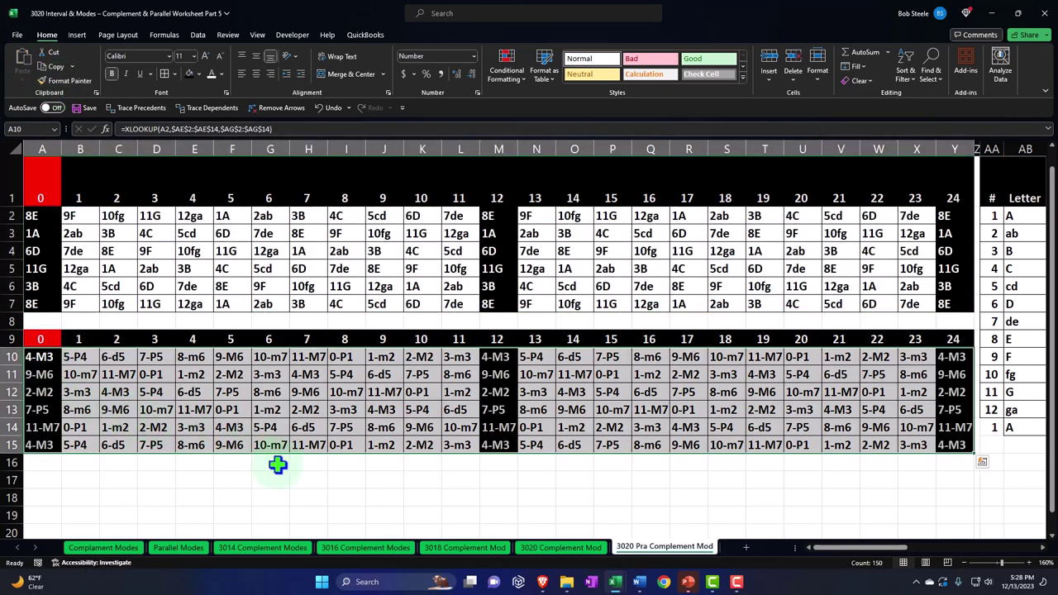
Check the lookup formula in N12, then select columns G through Y
left_click(235, 408)
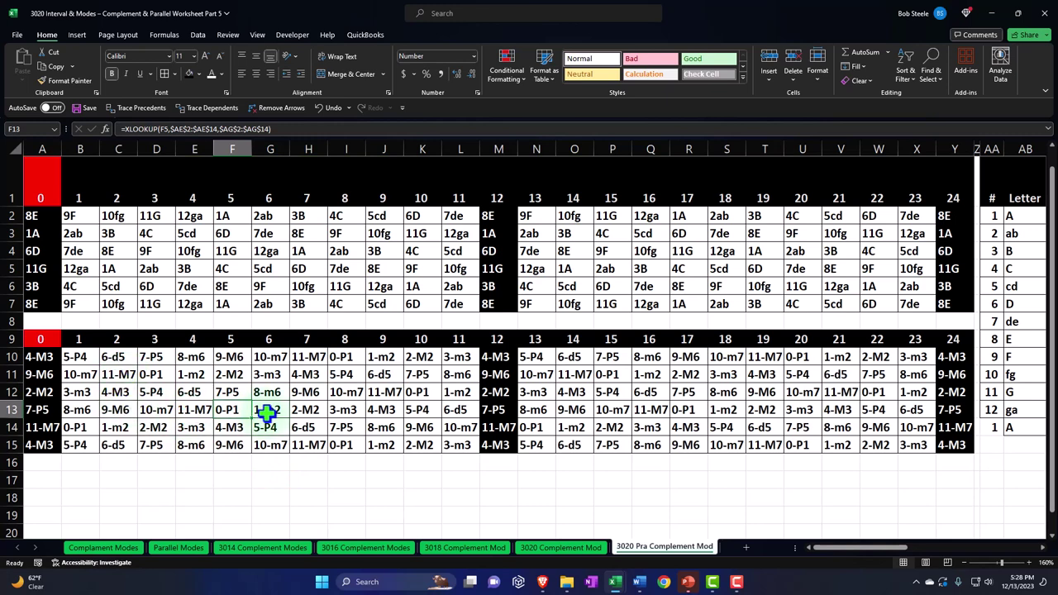
left_click(542, 387)
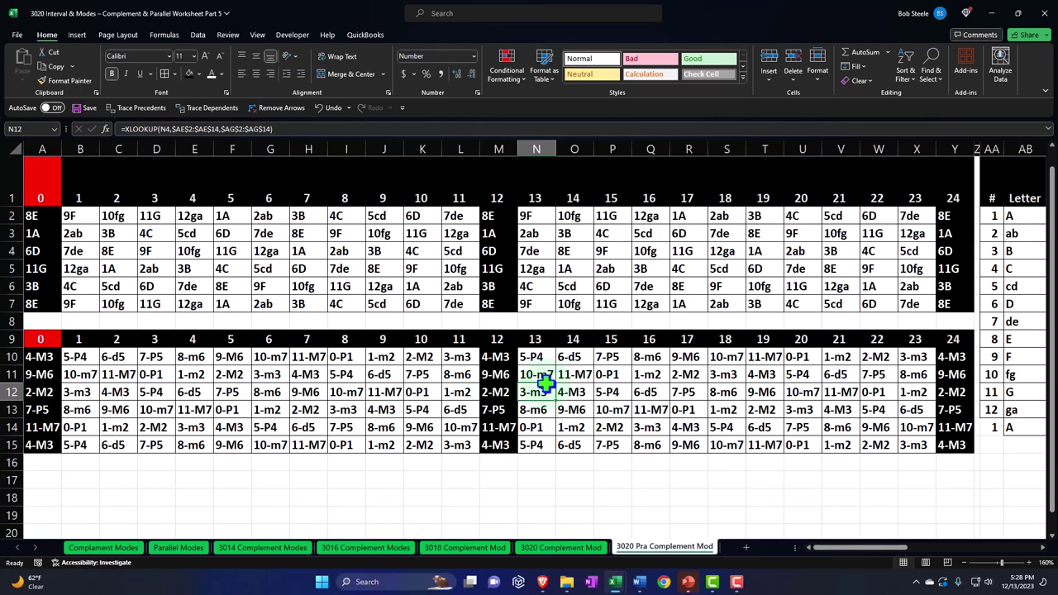
key("Right")
key("Right")
key("Right")
key("Right")
key("Right")
key("Right")
key("Right")
key("Right")
key("Right")
key("Right")
key("Right")
key("Right")
key("Right")
key("Right")
key("Right")
key("Right")
key("Right")
key("Right")
key("Right")
key("Right")
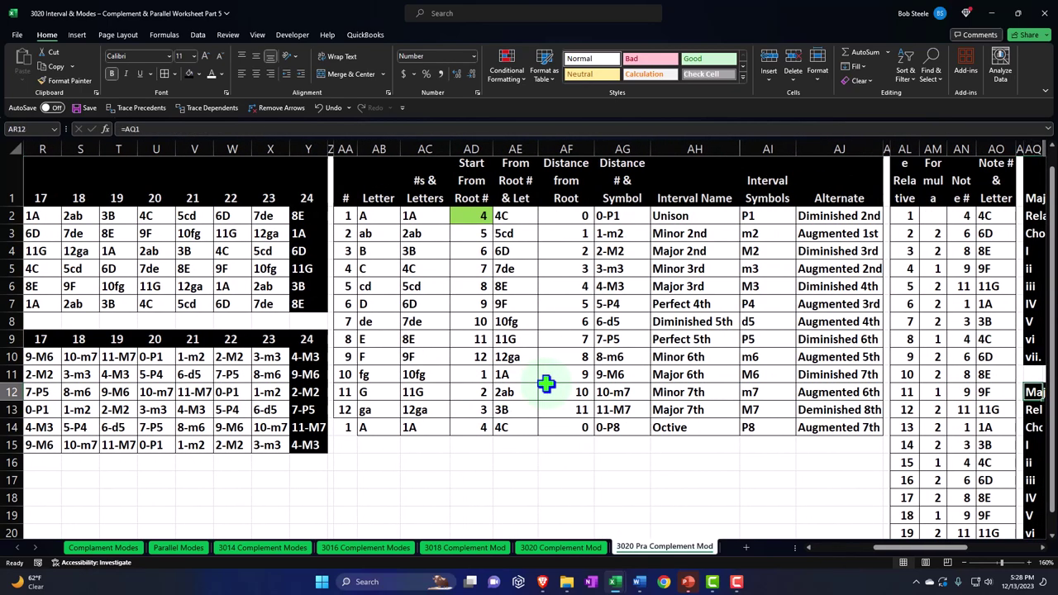
key("Right")
key("Right")
key("Right")
key("Left")
key("Left")
key("Left")
key("Left")
key("Left")
key("Left")
key("Home")
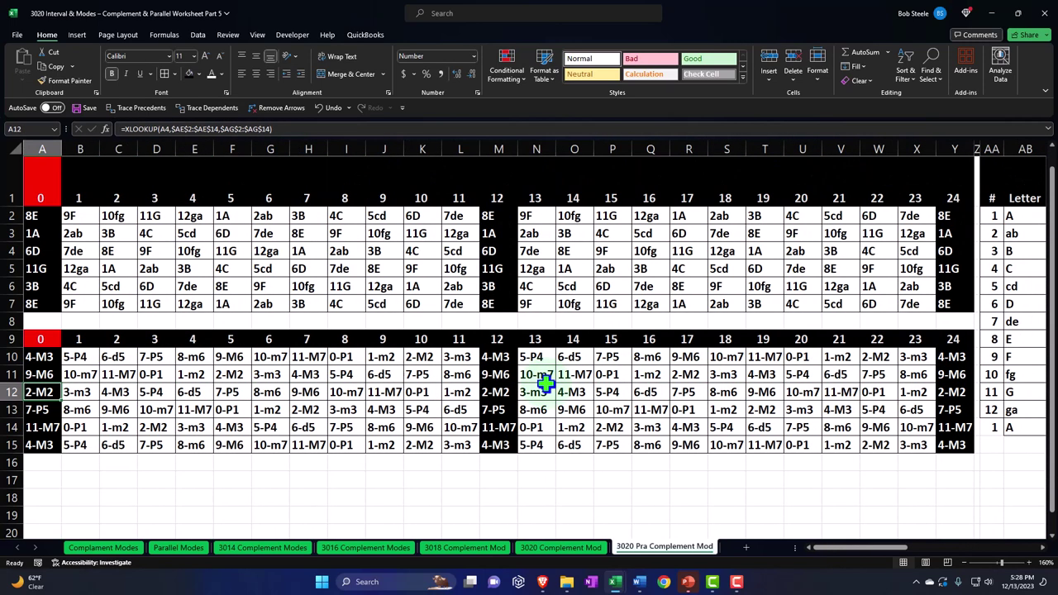
left_click_drag(269, 147, 947, 151)
Hide columns G–Y, AA–AC and AF–AO
right_click(572, 237)
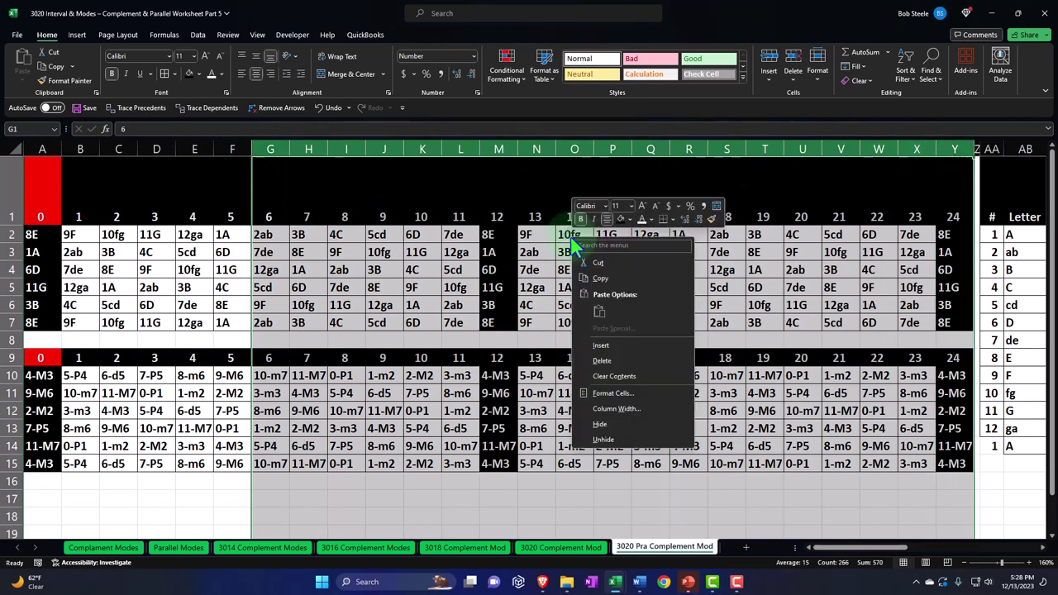
left_click(610, 424)
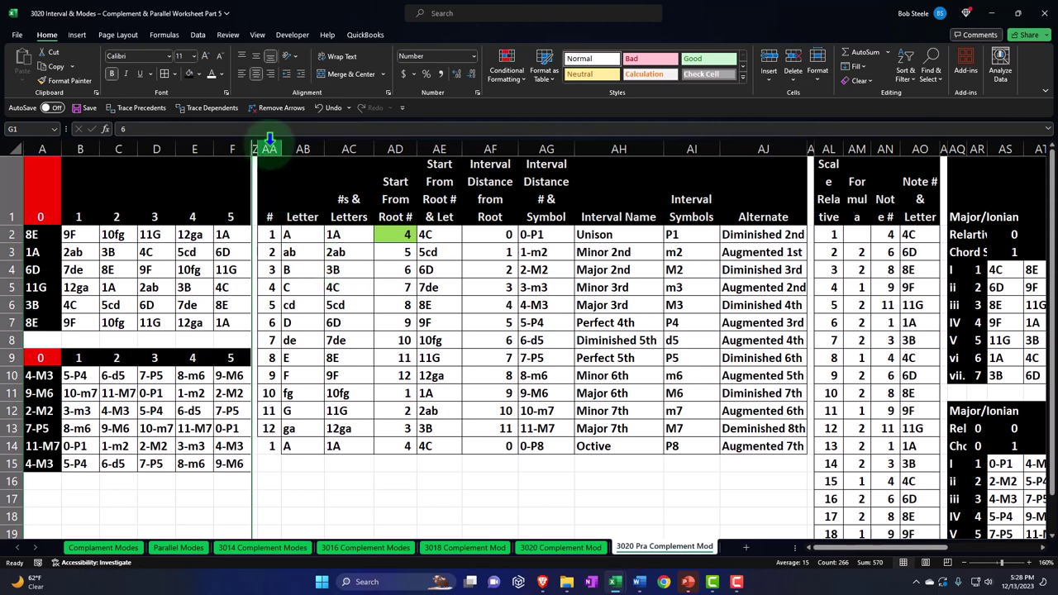
left_click_drag(269, 141, 344, 142)
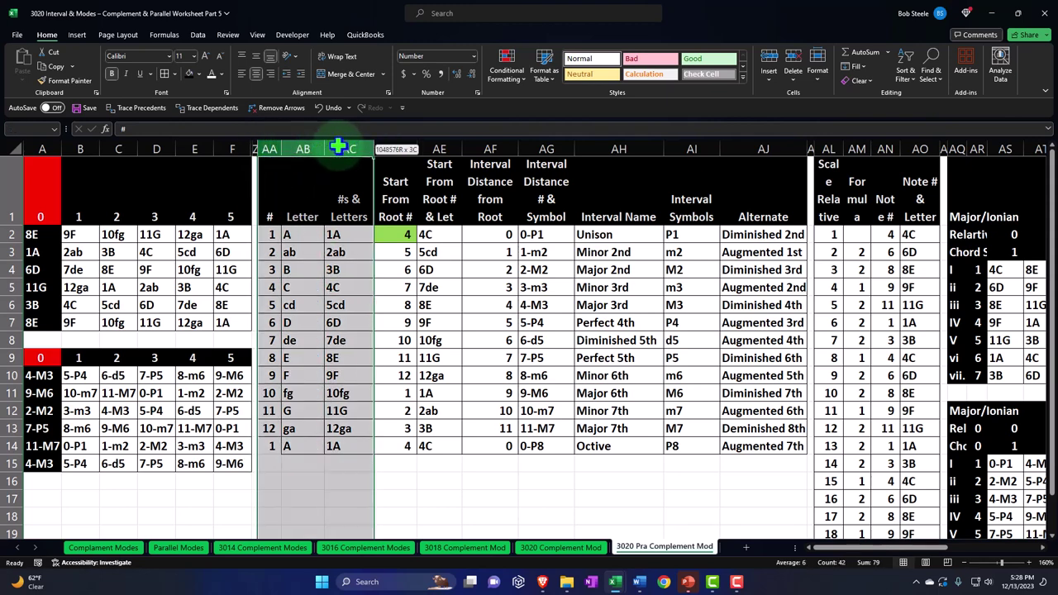
right_click(322, 216)
key("Escape")
right_click(323, 217)
left_click(352, 403)
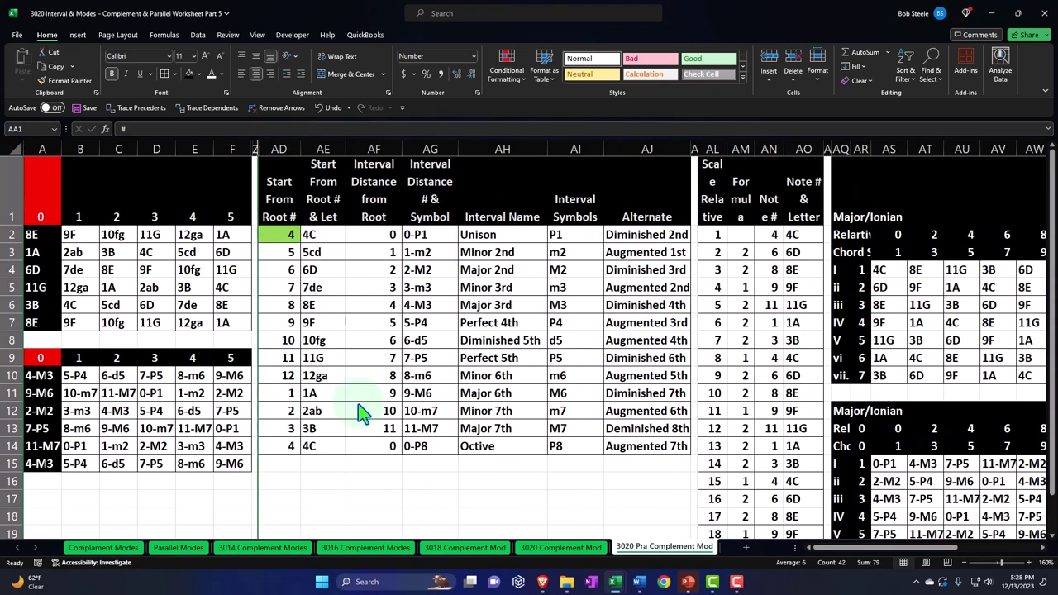
left_click_drag(374, 142, 819, 161)
right_click(574, 260)
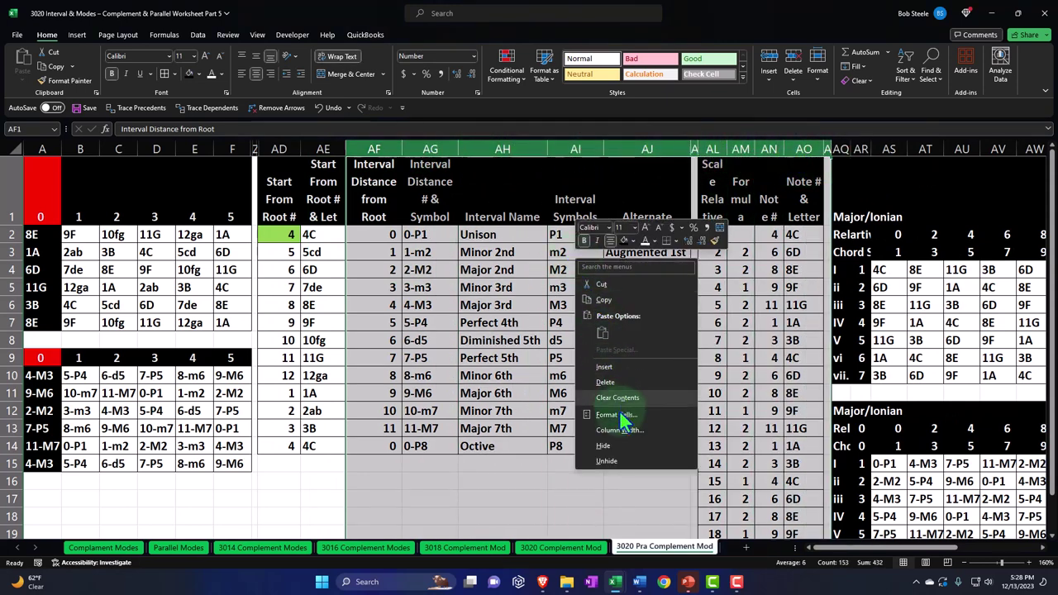
left_click(605, 446)
Return to column A and select the six-column note grid A2:F7
left_click(402, 374)
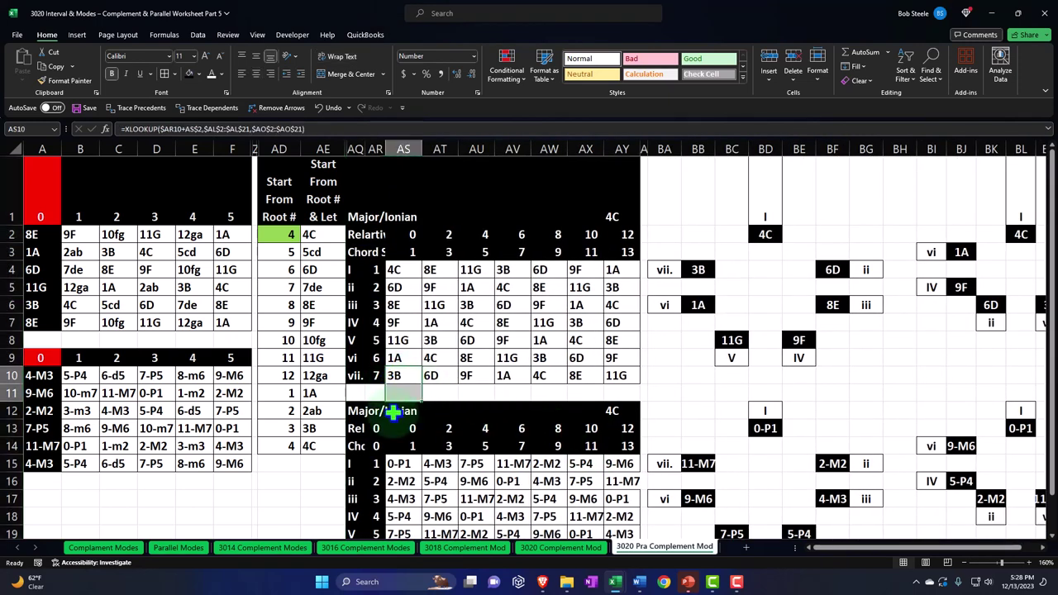
key("Home")
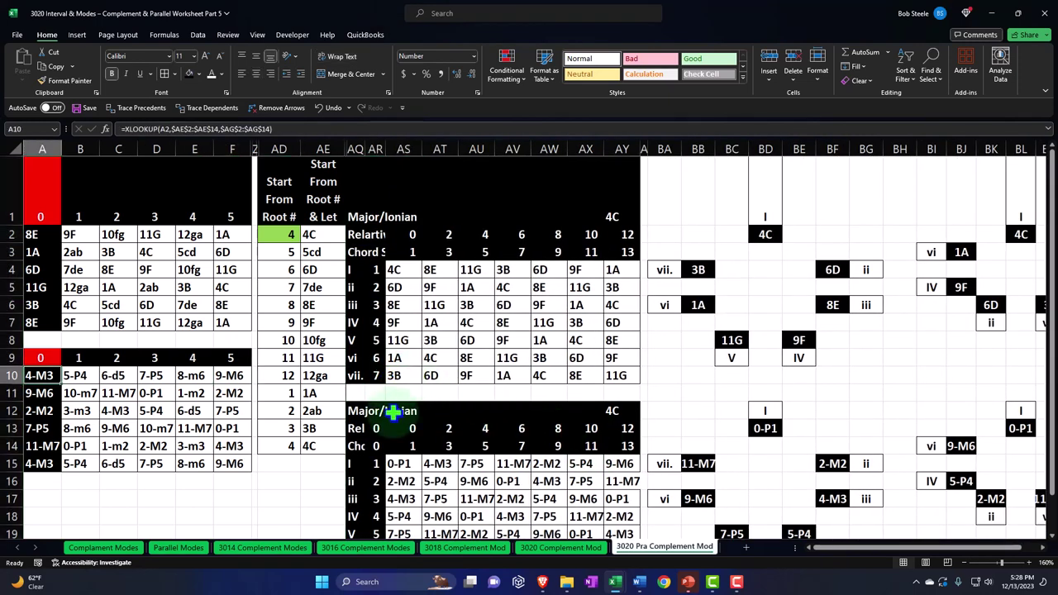
scroll(276, 401, "up", 2, "ctrl")
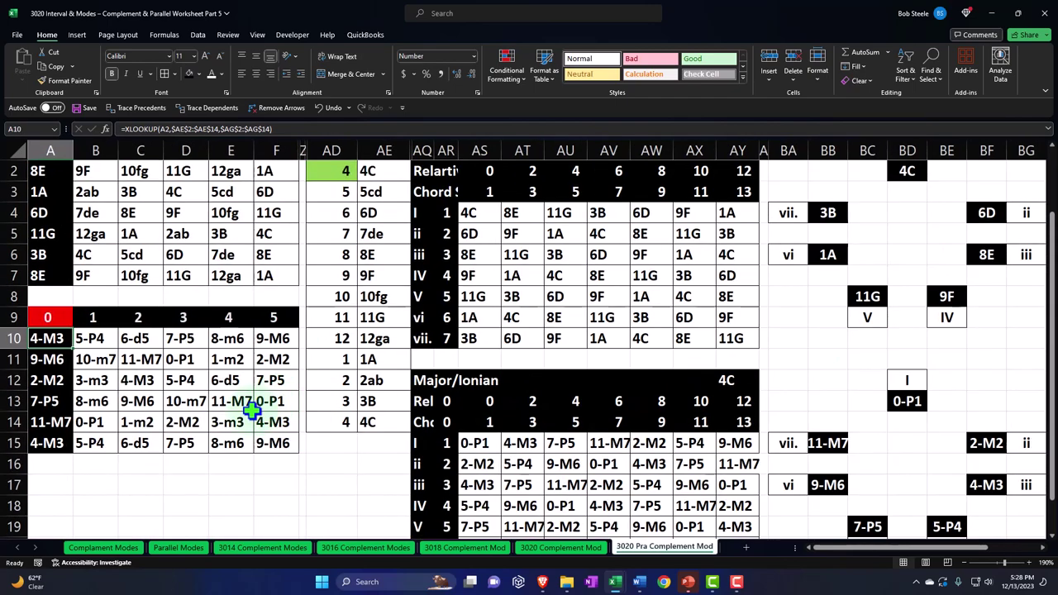
scroll(252, 410, "up", 1)
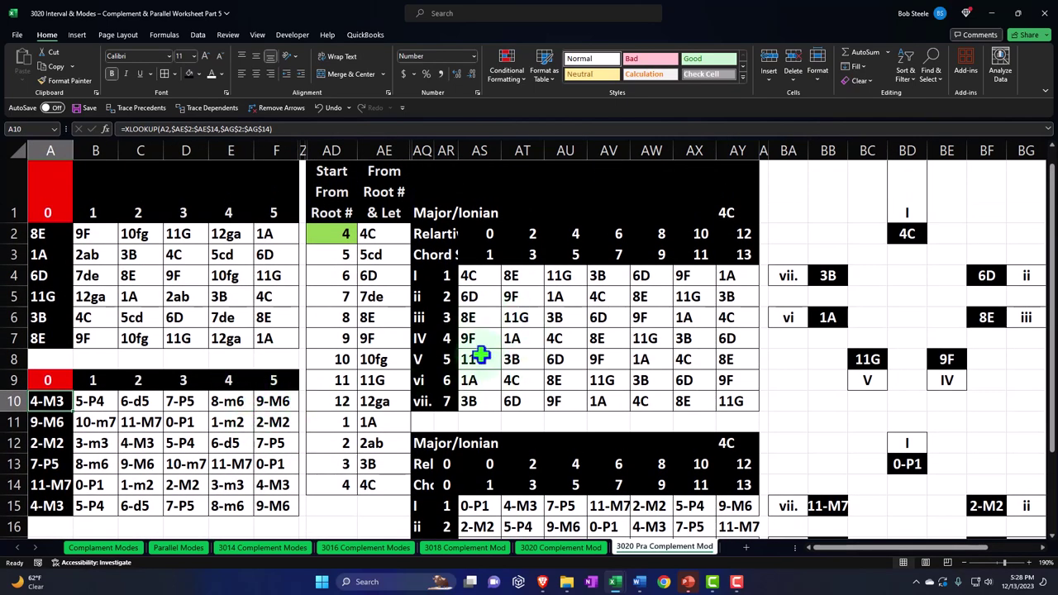
scroll(479, 359, "down", 2, "ctrl")
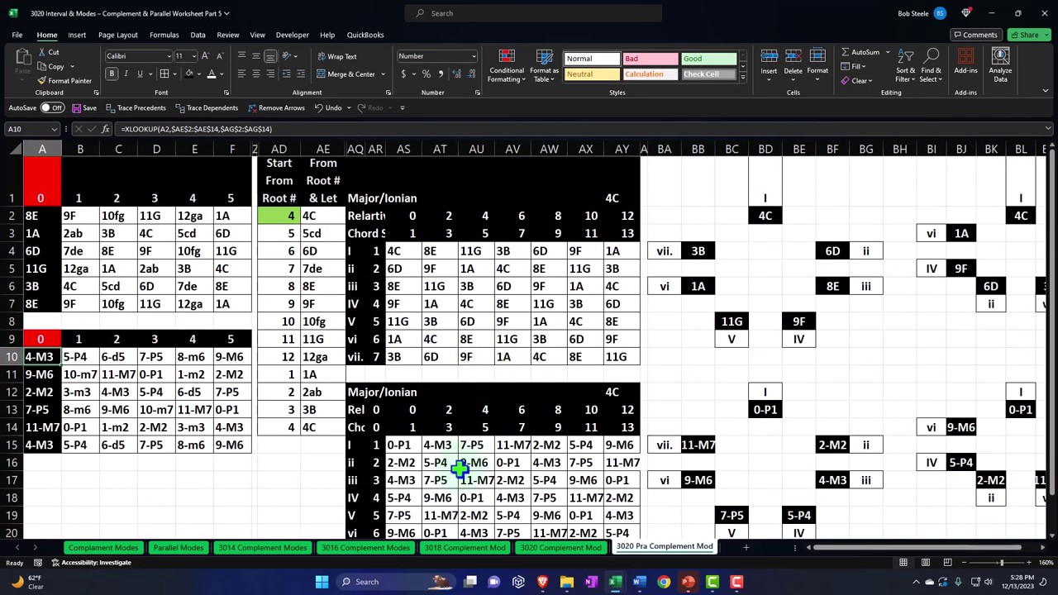
scroll(449, 459, "down", 1)
scroll(264, 421, "up", 1)
scroll(265, 421, "up", 1, "ctrl")
scroll(259, 420, "up", 1, "ctrl")
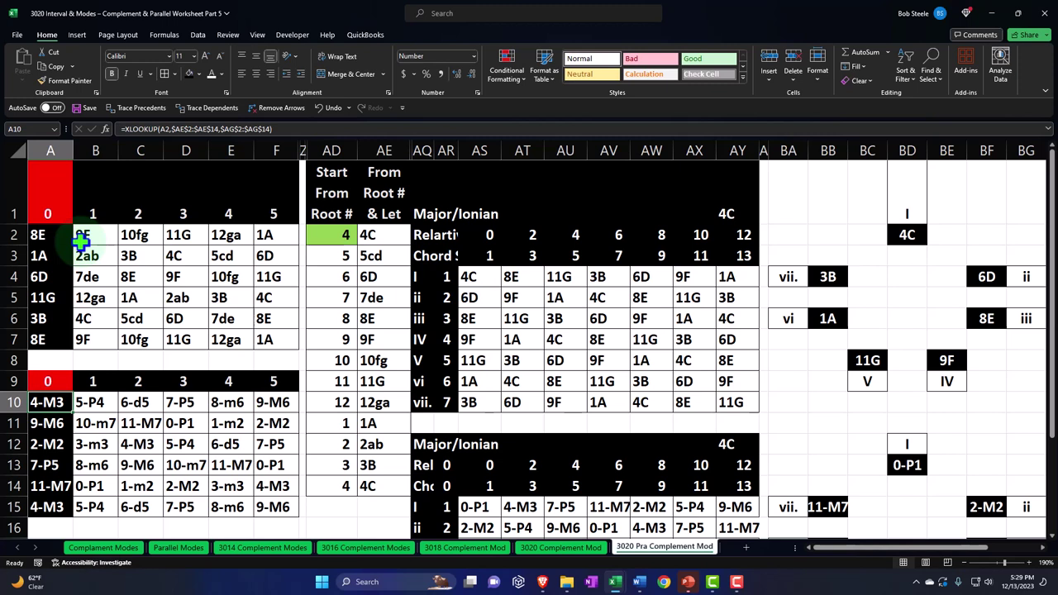
left_click_drag(38, 236, 259, 339)
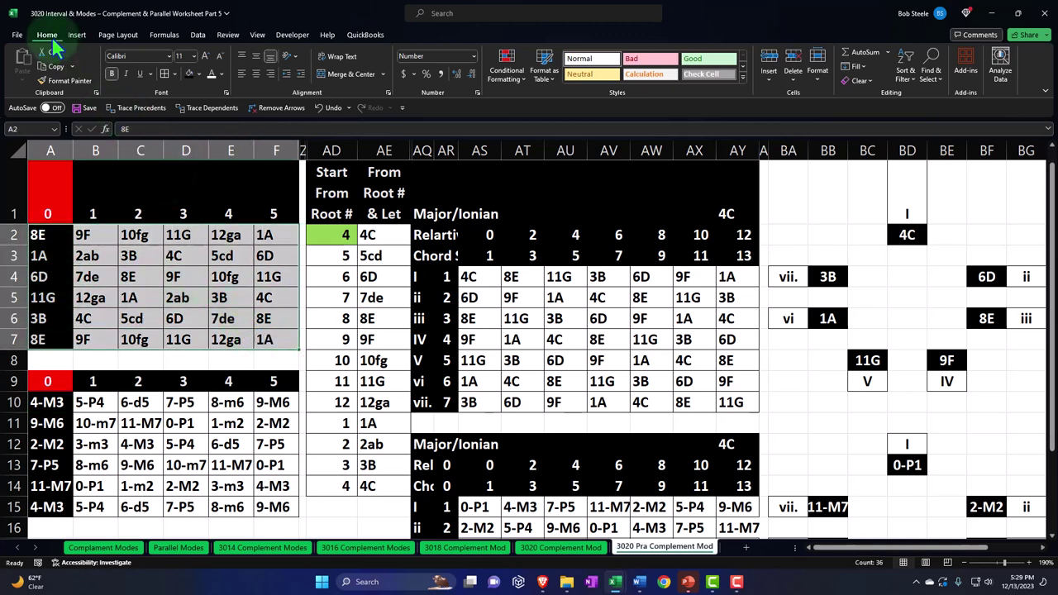
Add an Equal To highlight rule that marks grid cells matching AS4 with green fill
left_click(504, 80)
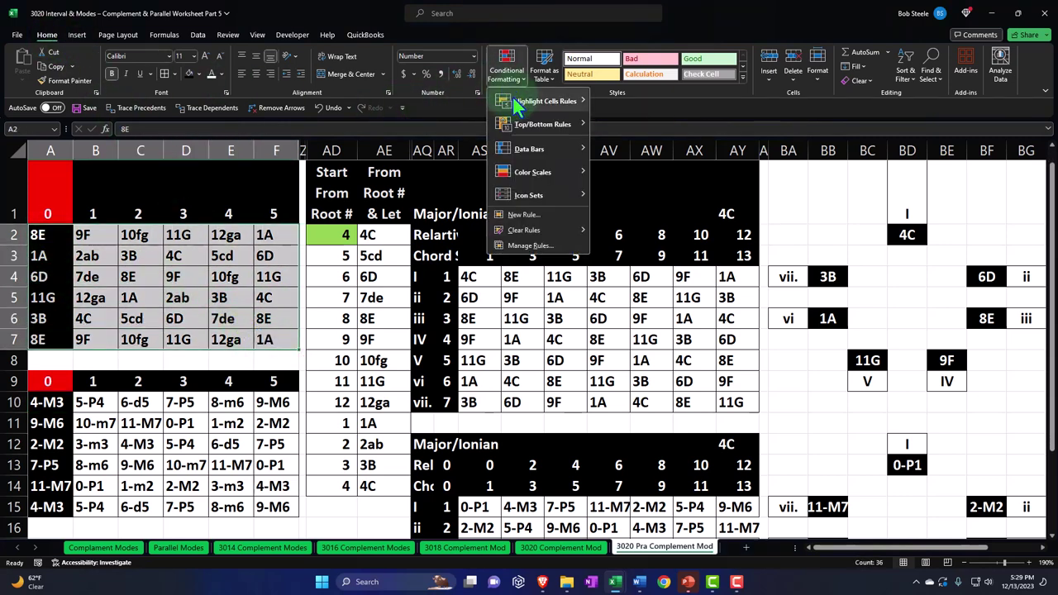
mouse_move(546, 101)
left_click(628, 171)
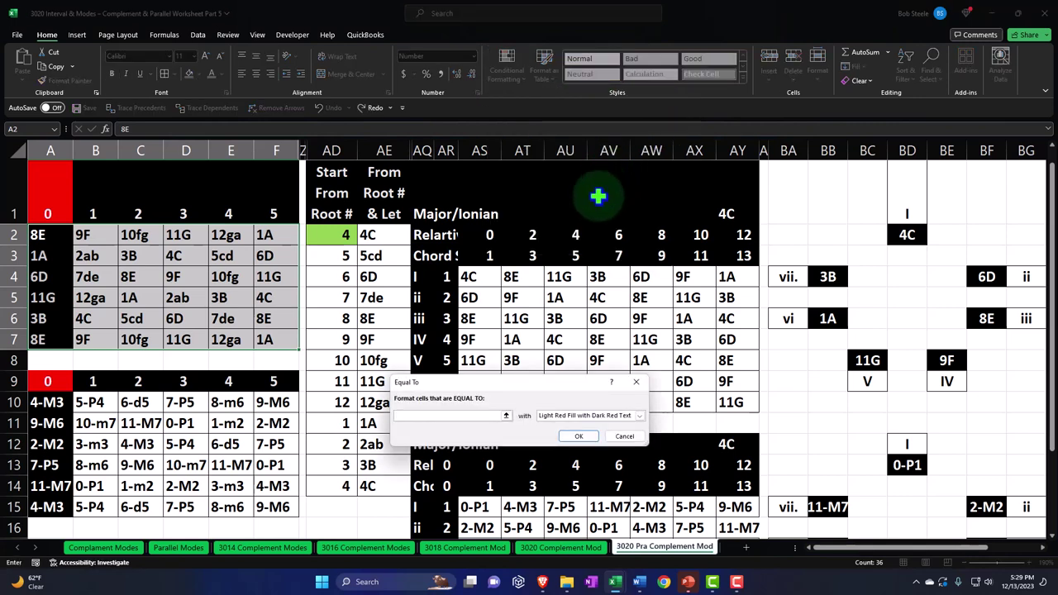
left_click(487, 279)
left_click(640, 415)
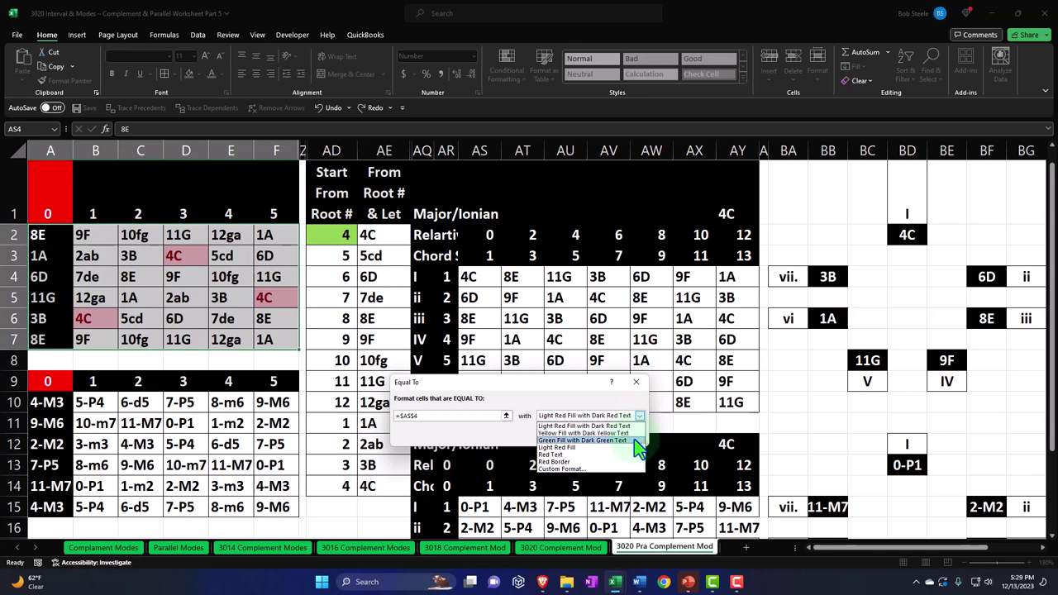
left_click(635, 441)
left_click(579, 437)
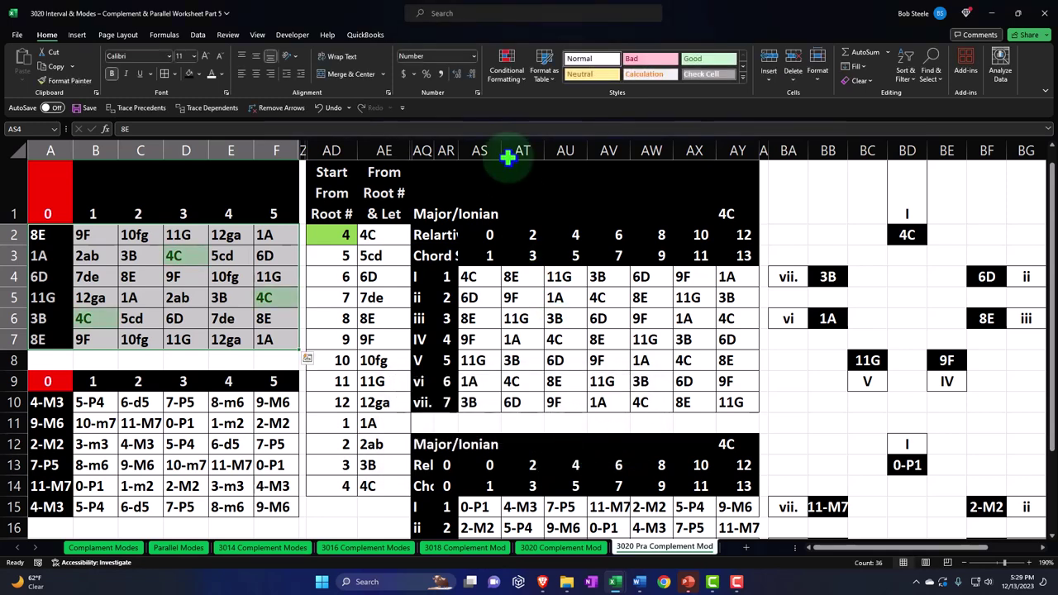
Add an Equal To rule against AT4 with Light Red Fill for the 8E cells
left_click(507, 66)
mouse_move(546, 101)
left_click(608, 169)
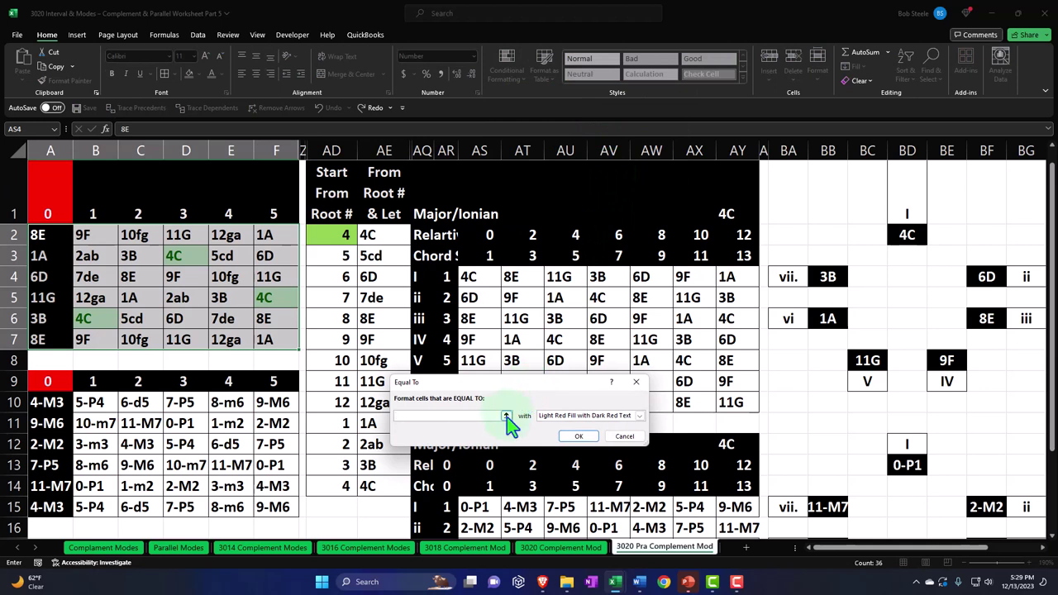
left_click(519, 276)
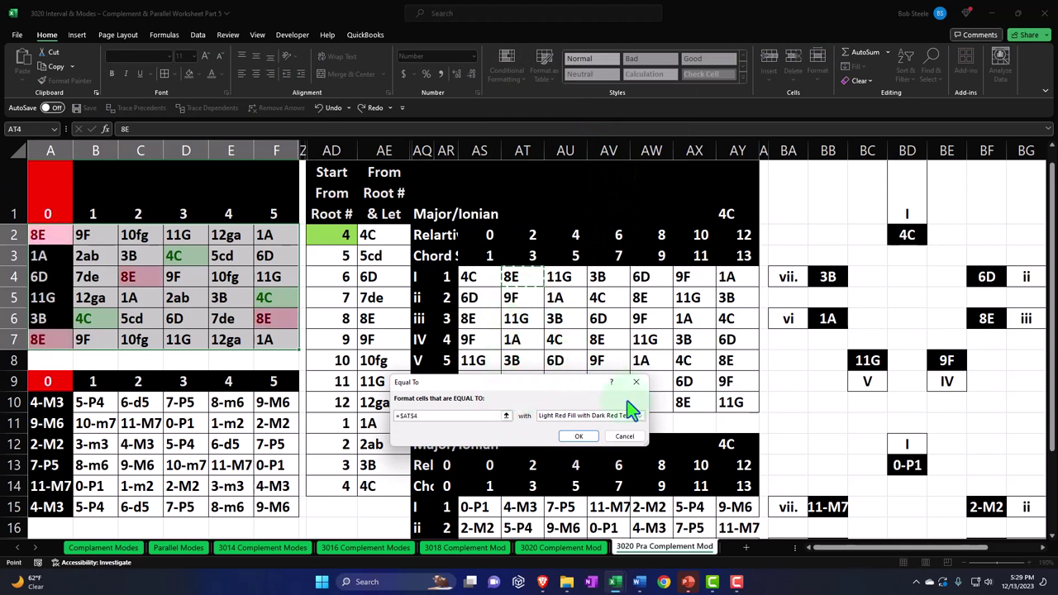
left_click(639, 416)
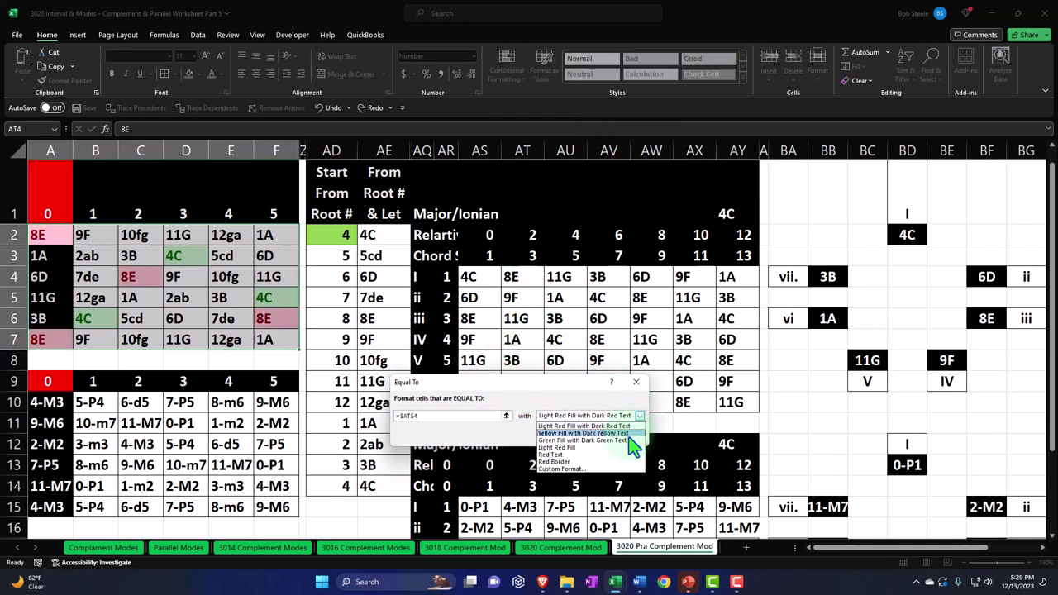
left_click(583, 426)
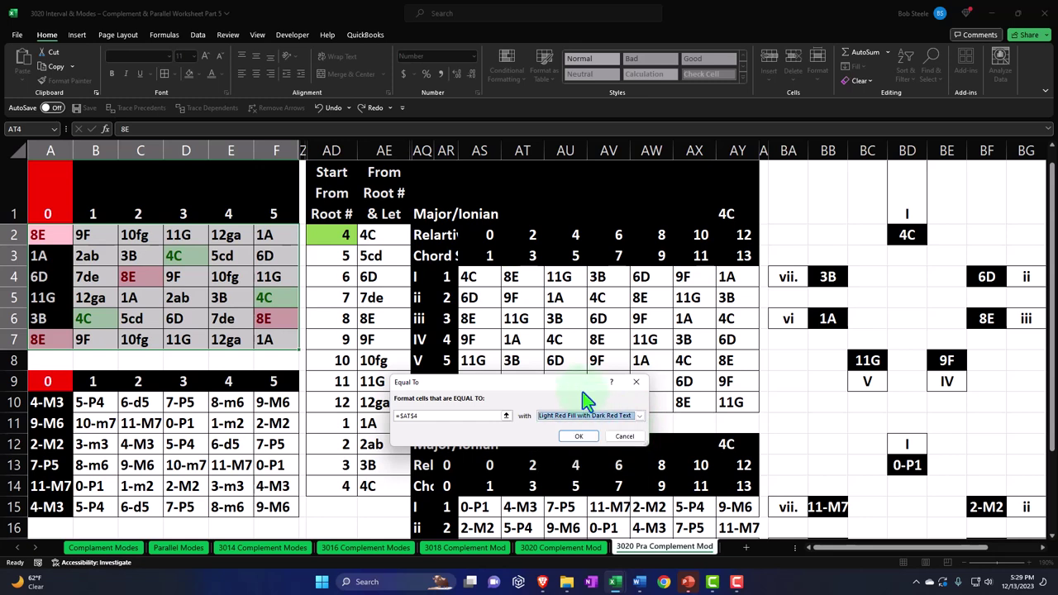
left_click(578, 434)
Add an Equal To rule against AU4 with yellow fill and dark yellow text for 11G
left_click(507, 71)
mouse_move(542, 101)
left_click(611, 179)
left_click(559, 276)
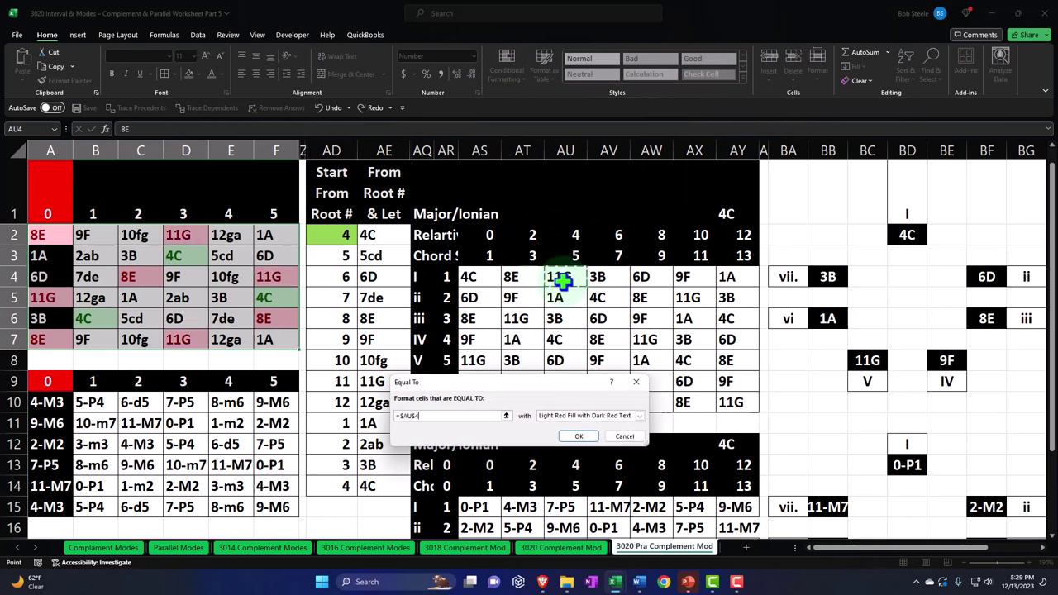
left_click(640, 416)
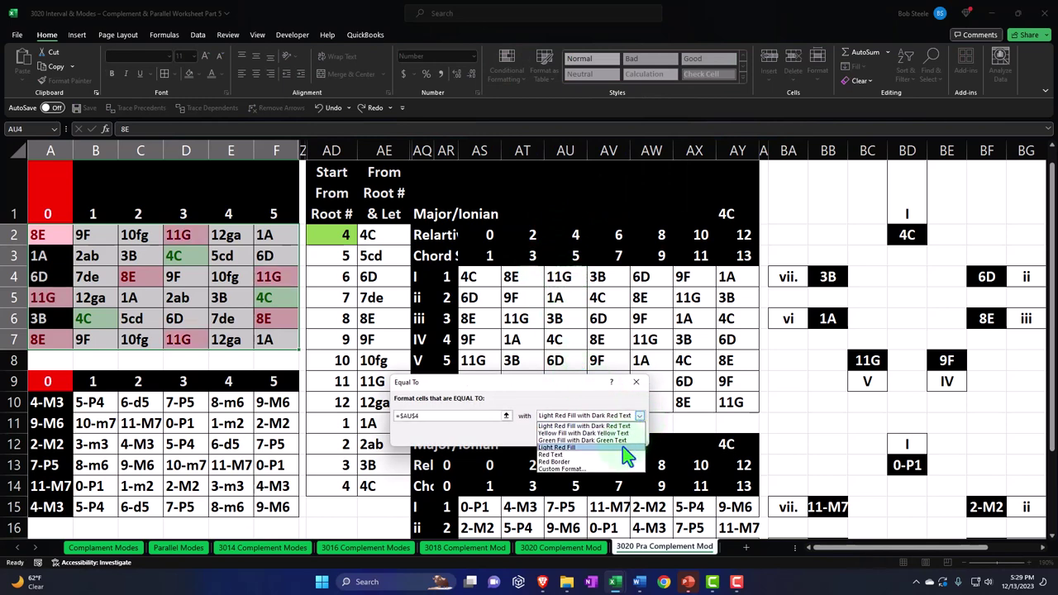
left_click(607, 434)
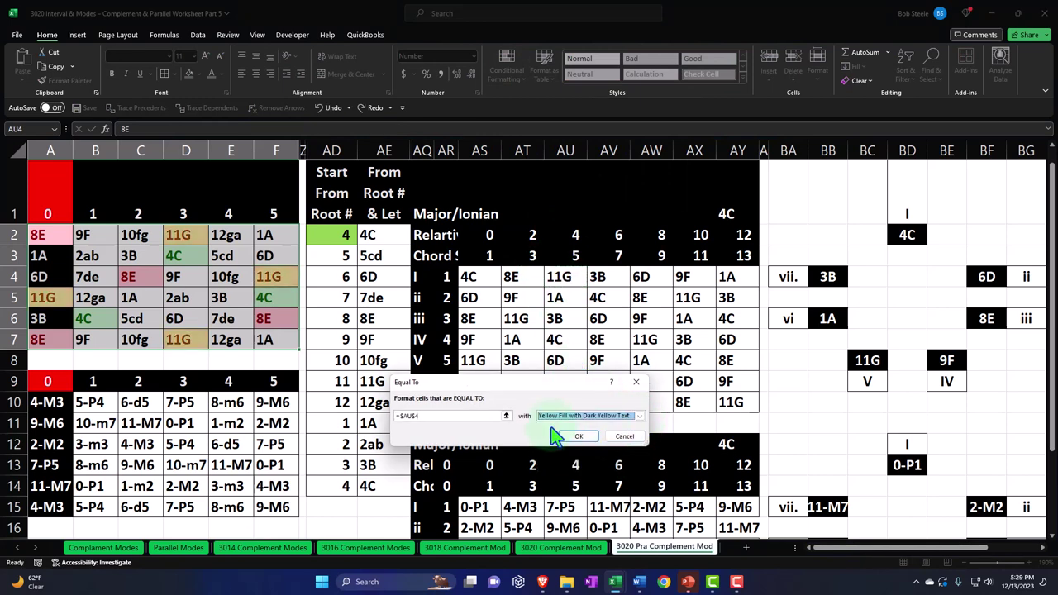
left_click(577, 438)
left_click(181, 300)
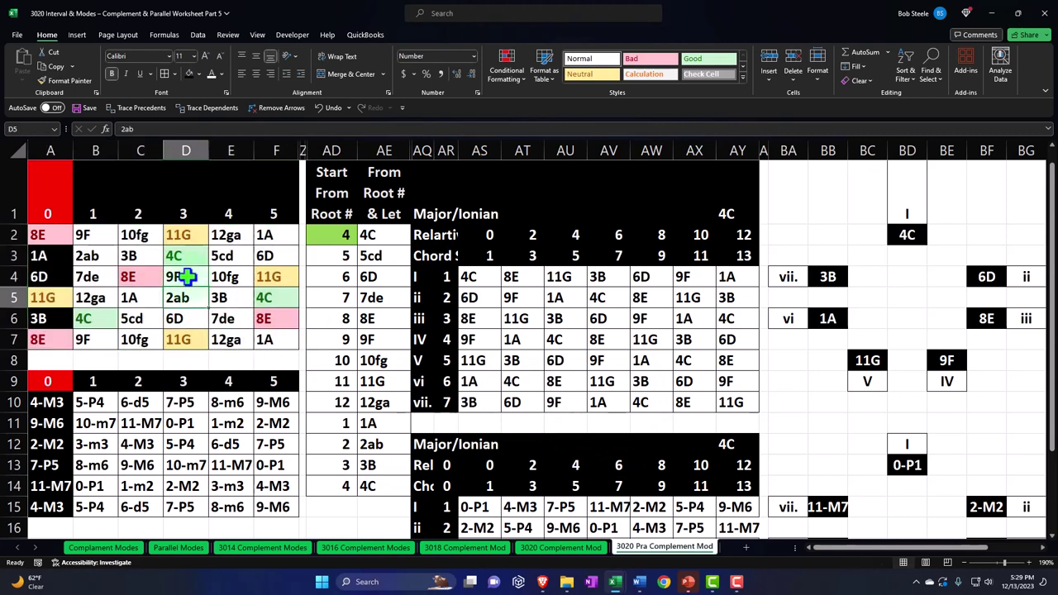
Draw a rectangle shape over cell D3
left_click(77, 34)
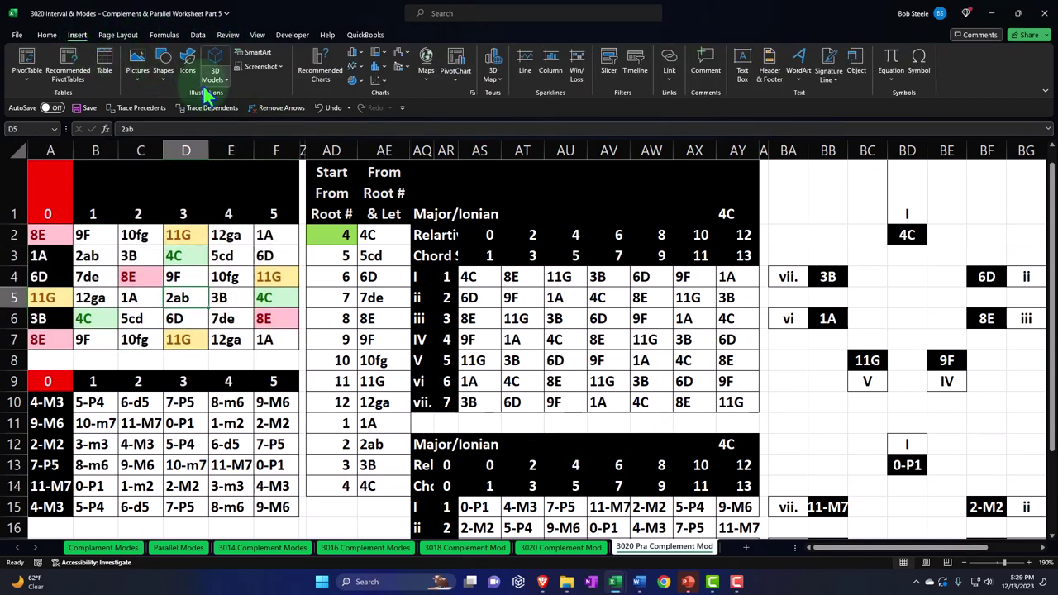
left_click(163, 71)
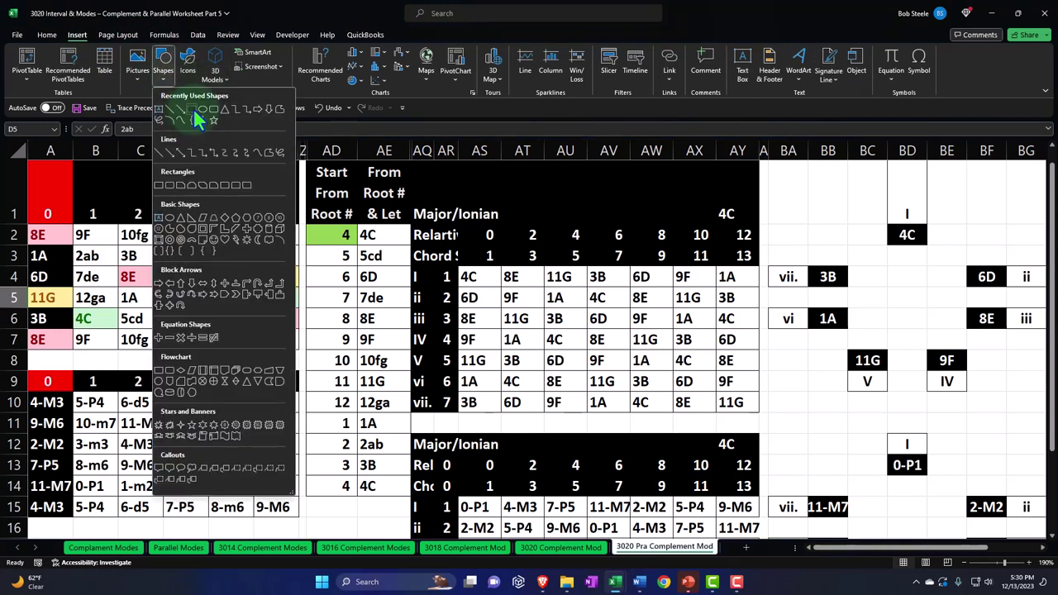
left_click(192, 109)
left_click_drag(146, 246, 199, 281)
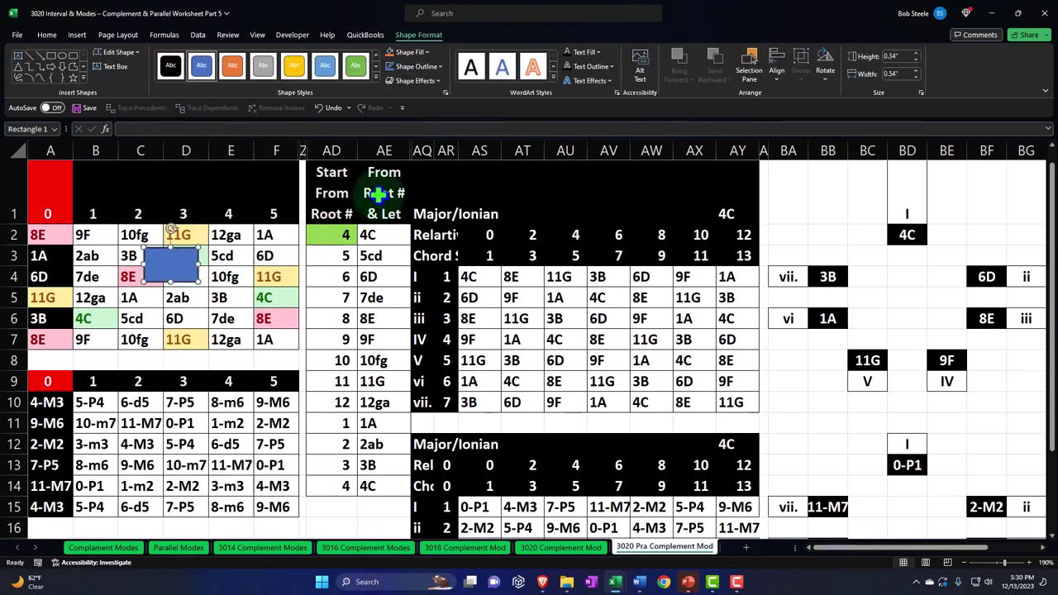
Give the rectangle no fill and a red 2¼ pt outline, and fit it around 4C
left_click(417, 53)
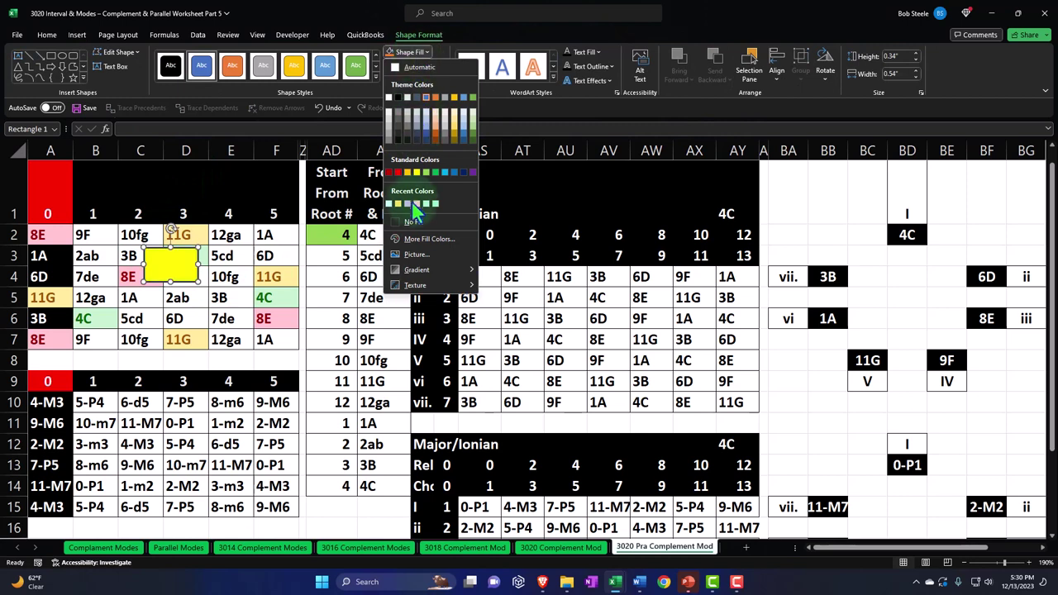
left_click(412, 222)
left_click(417, 66)
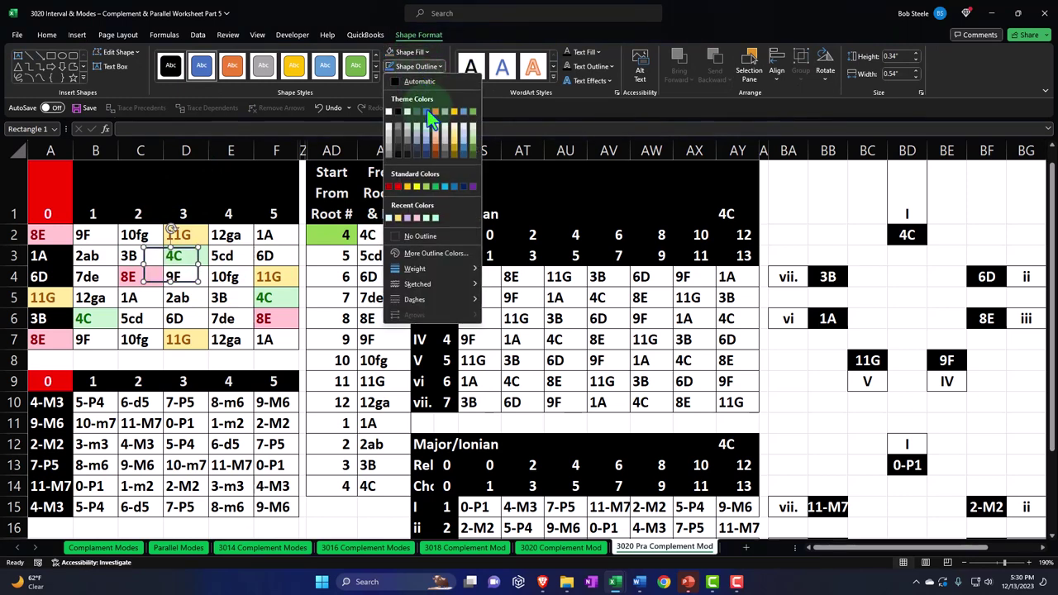
left_click(401, 189)
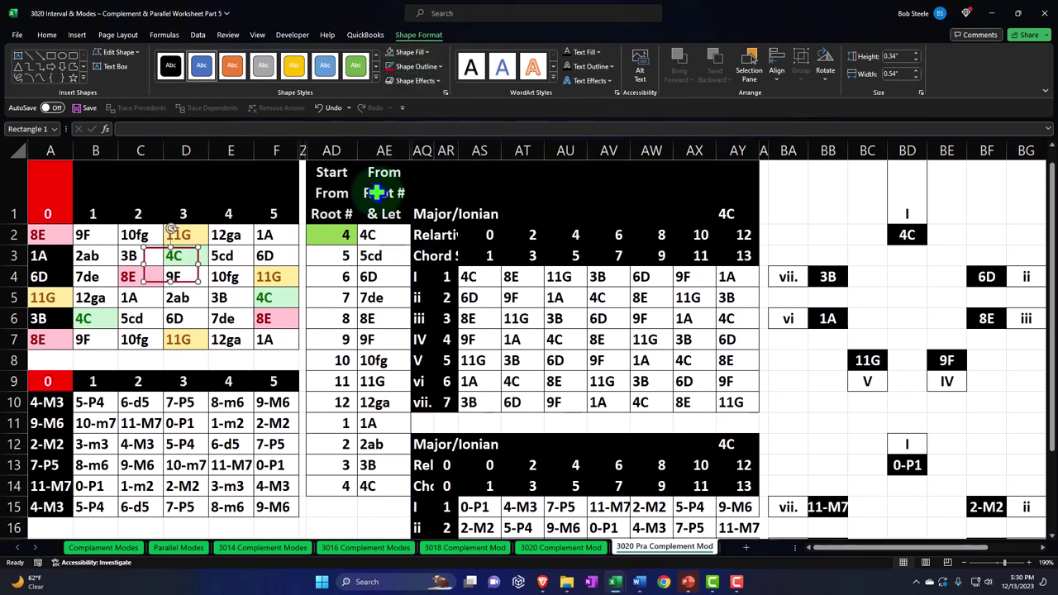
left_click(404, 69)
mouse_move(420, 268)
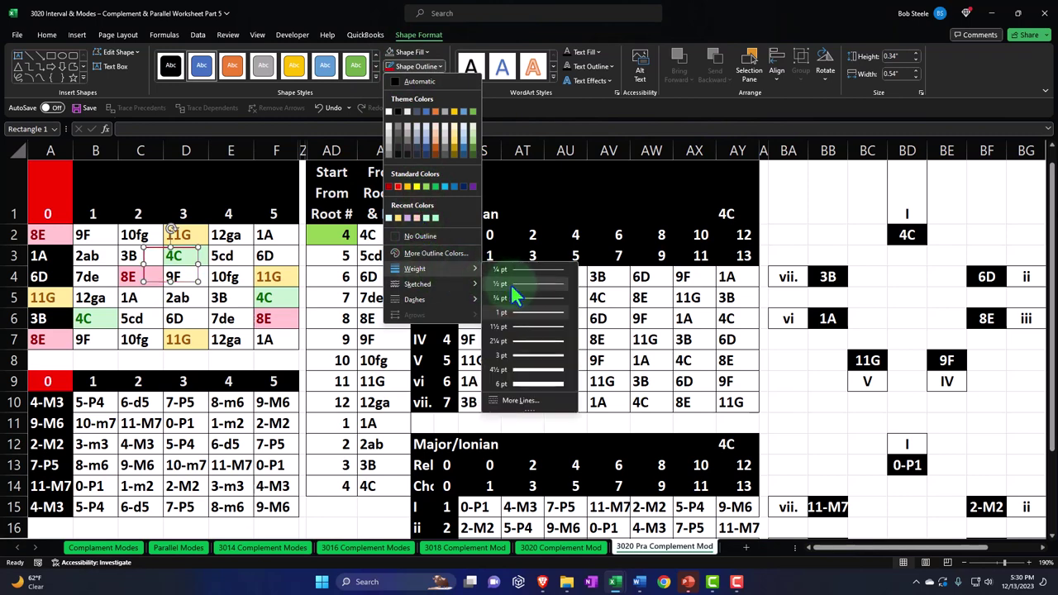
left_click(531, 341)
left_click_drag(195, 282, 60, 350)
Select the red boxes and copy them down onto the interval grid
left_click(58, 306, "shift")
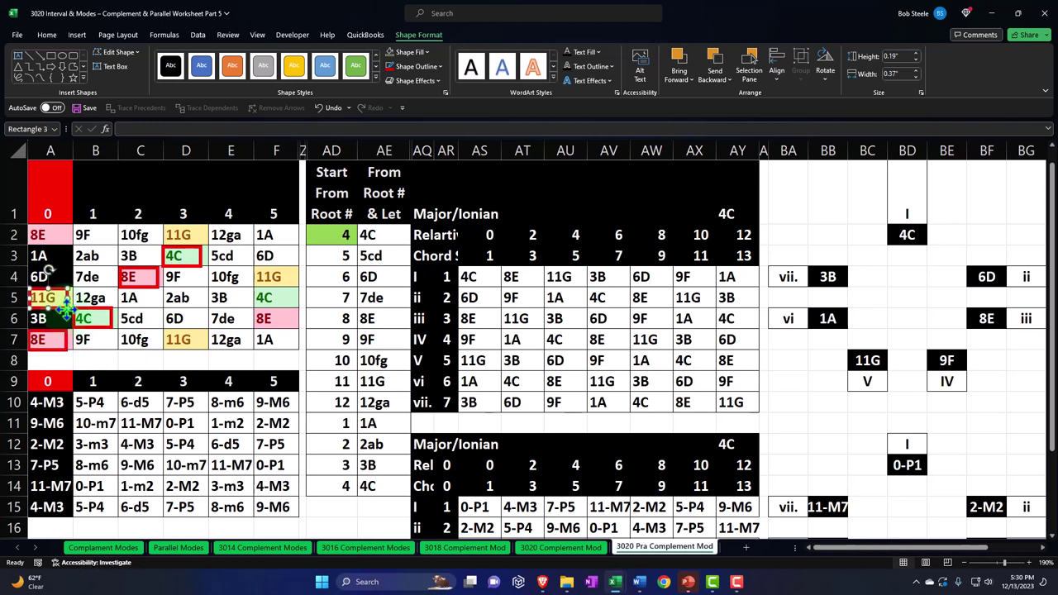
left_click(91, 328, "shift")
left_click(147, 285, "shift")
left_click(176, 265, "shift")
left_click_drag(176, 271, 156, 423)
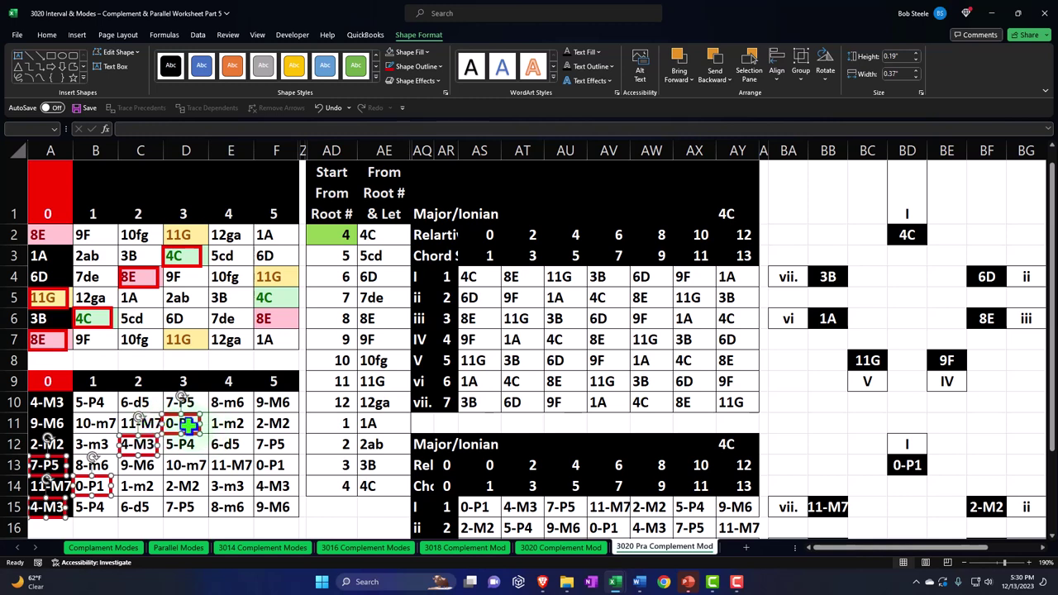
Inspect the interval formulas in D11 and C12 and the chord tone in AS3
left_click(188, 425)
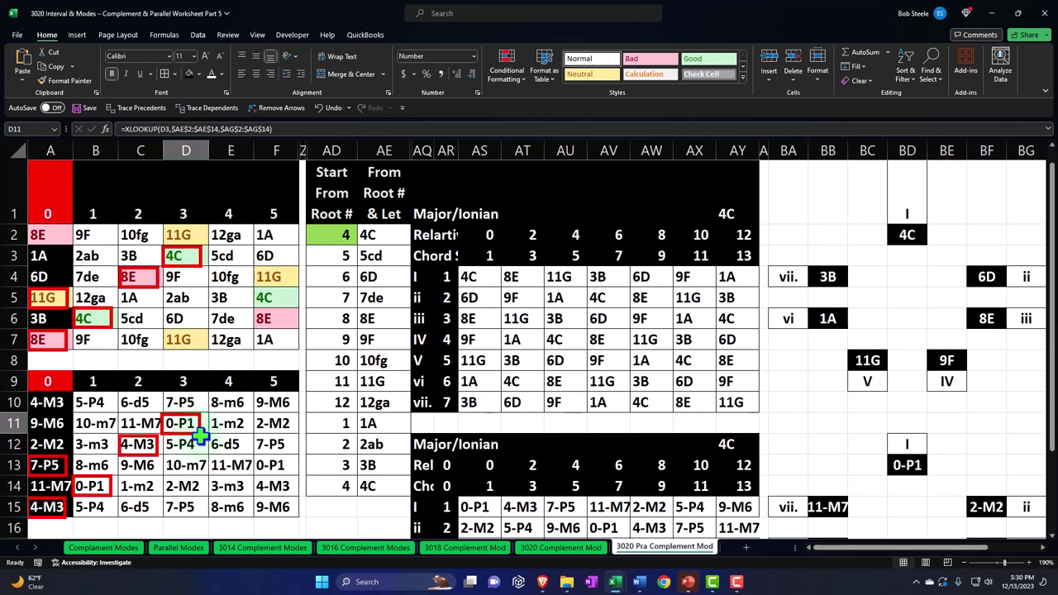
left_click(138, 444)
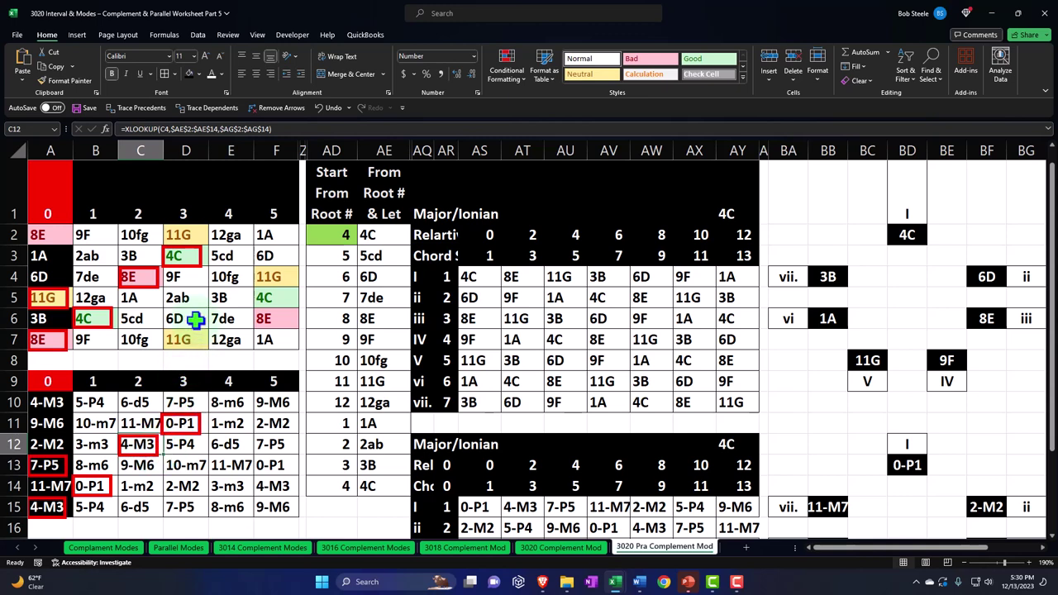
left_click(485, 258)
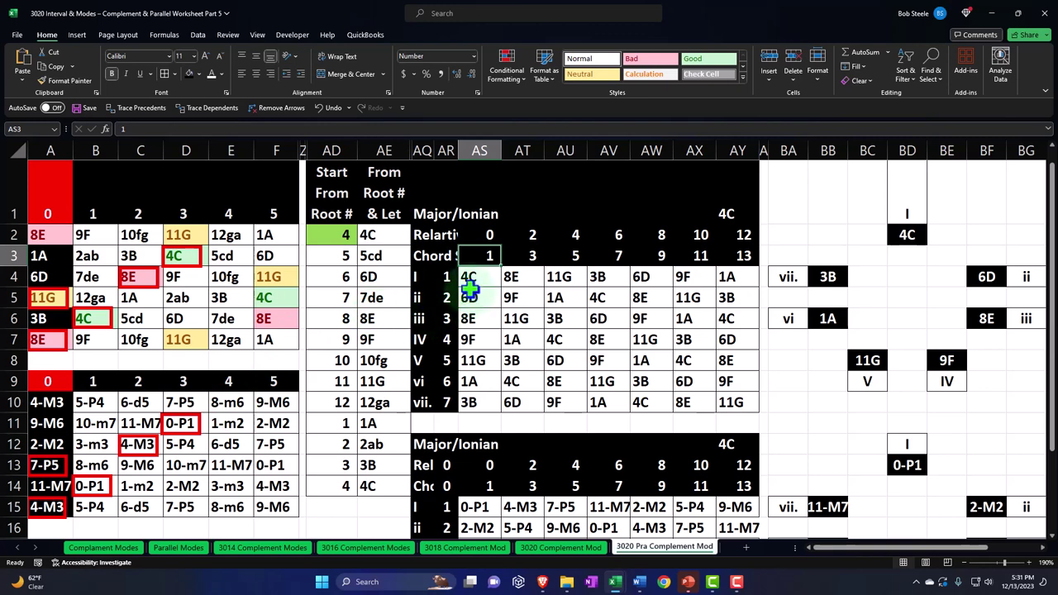
Open the Conditional Formatting Rules Manager, find no rules listed, and close it
left_click(505, 70)
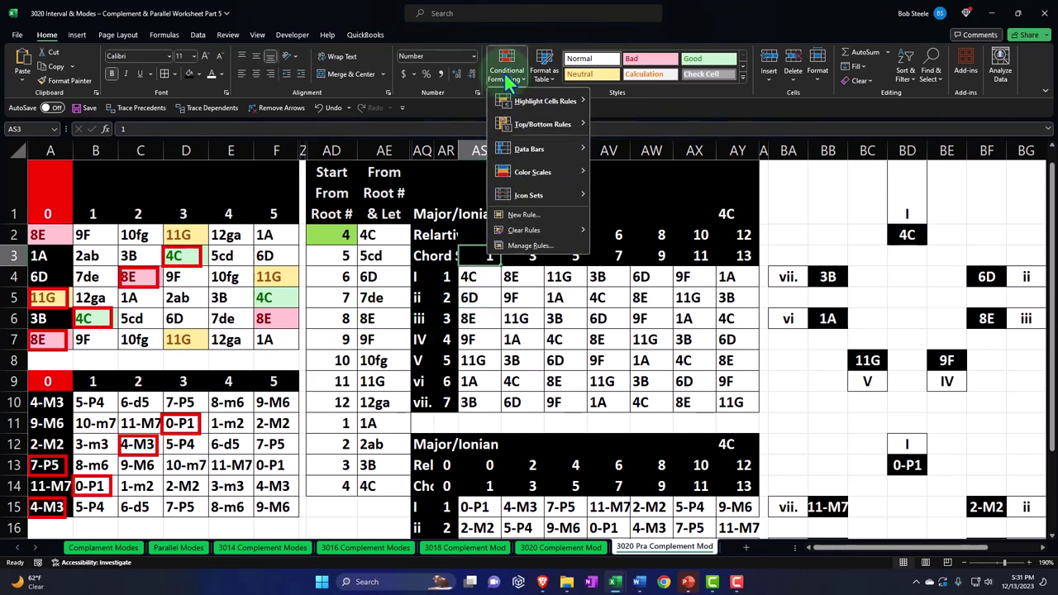
mouse_move(513, 99)
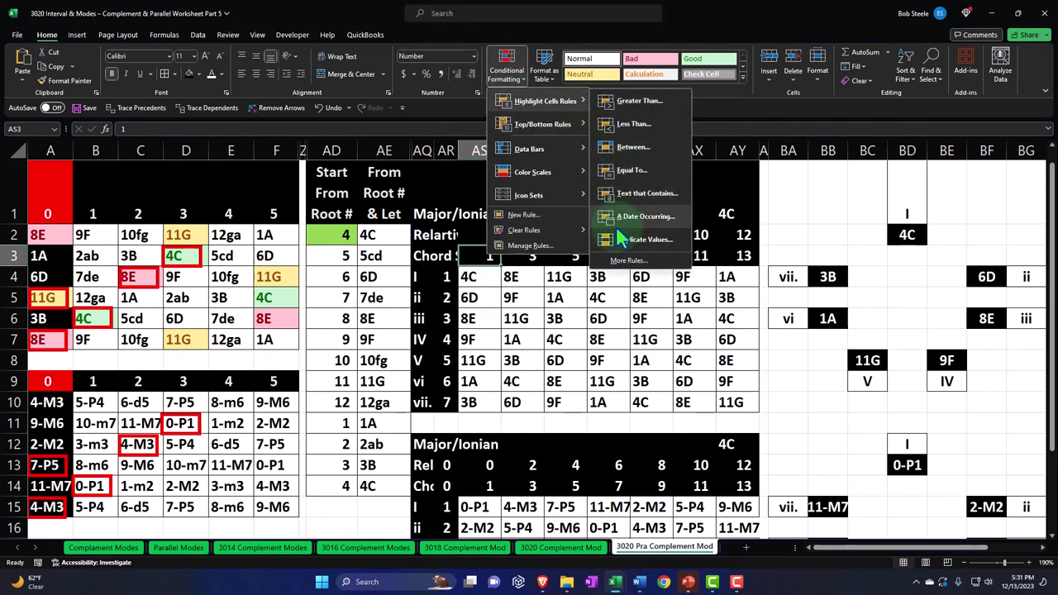
left_click(533, 250)
left_click_drag(485, 342, 781, 203)
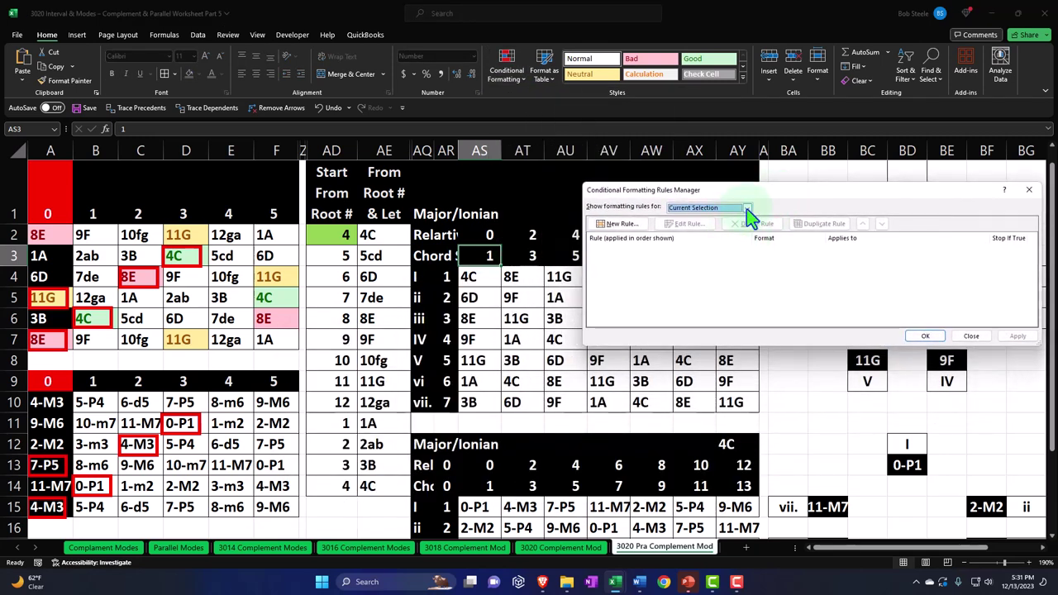
left_click_drag(680, 191, 479, 230)
left_click(828, 229)
Select the note grid A2:F7 and show its conditional formatting rules
left_click_drag(37, 234, 279, 343)
left_click(492, 76)
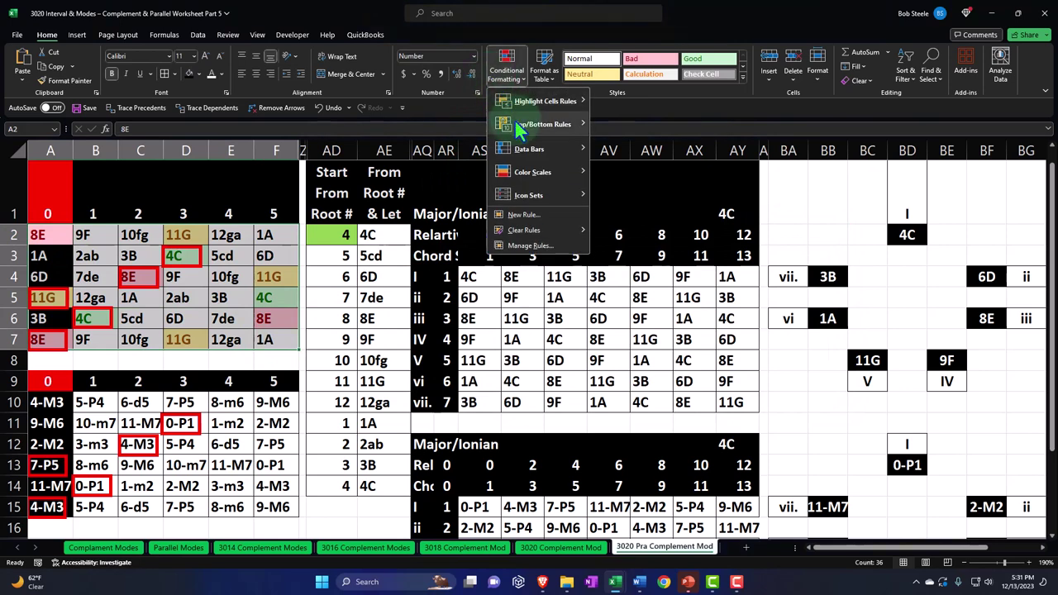
left_click(524, 247)
left_click_drag(515, 245, 504, 329)
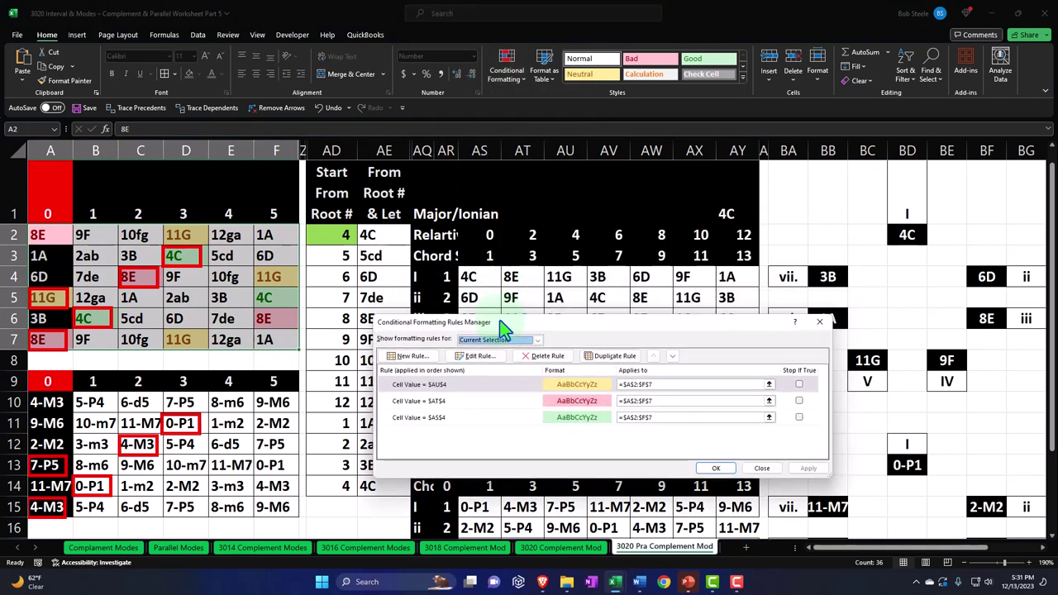
Change the green rule to compare against $AS$5 (6D)
double_click(578, 419)
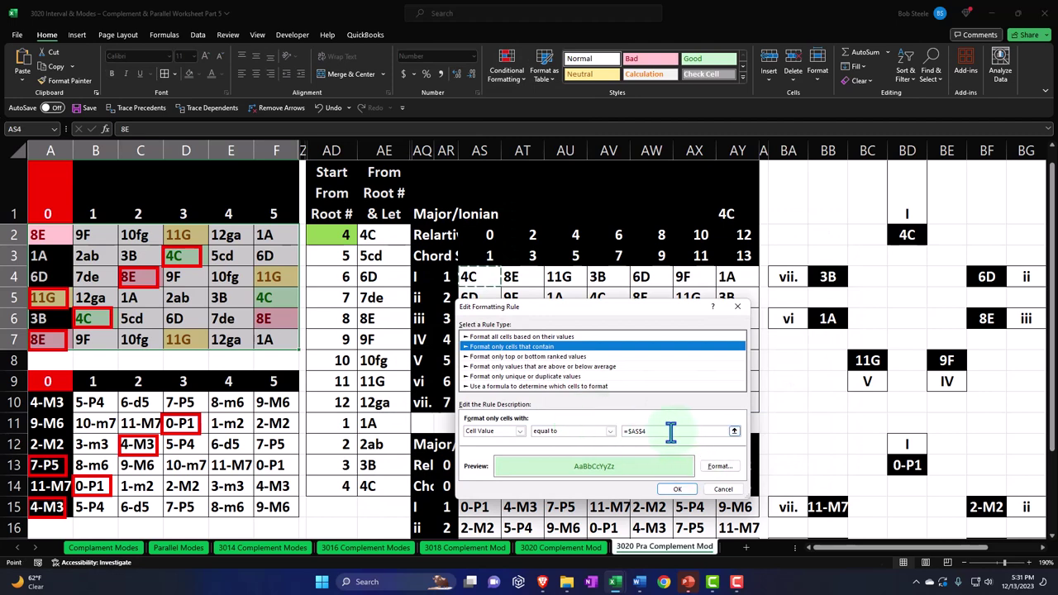
left_click(627, 431)
key("BackSpace")
left_click_drag(523, 316, 510, 338)
left_click(481, 298)
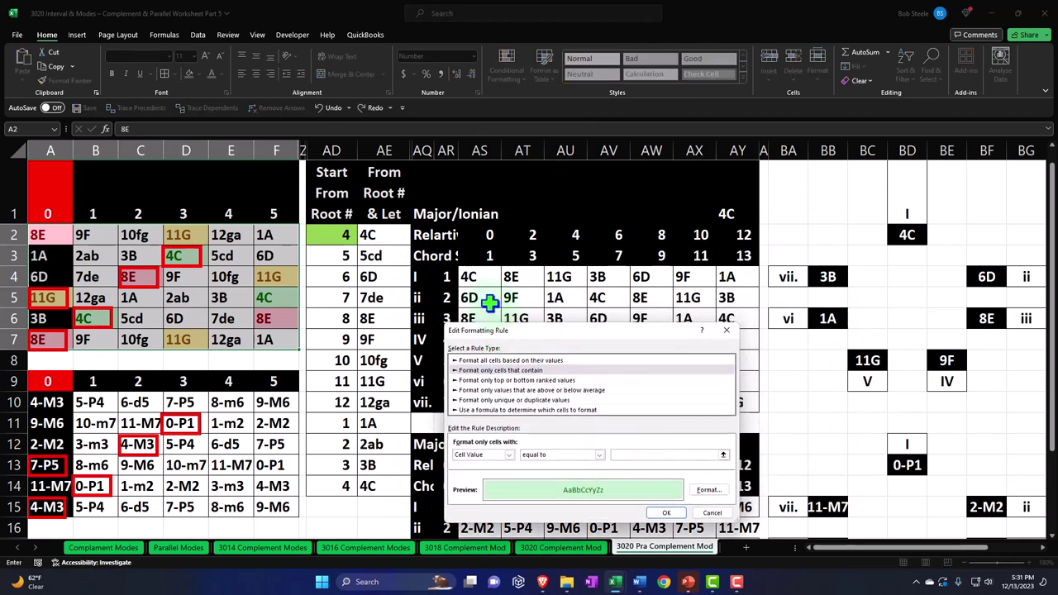
left_click(667, 512)
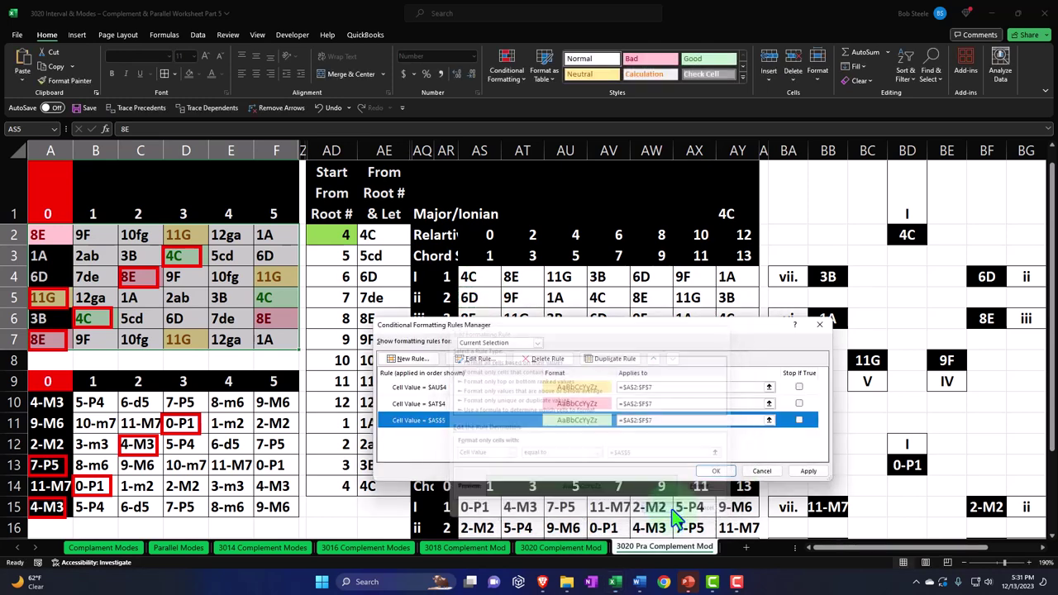
Change the red rule to compare against $AT$5 (9F)
left_click(587, 404)
double_click(587, 404)
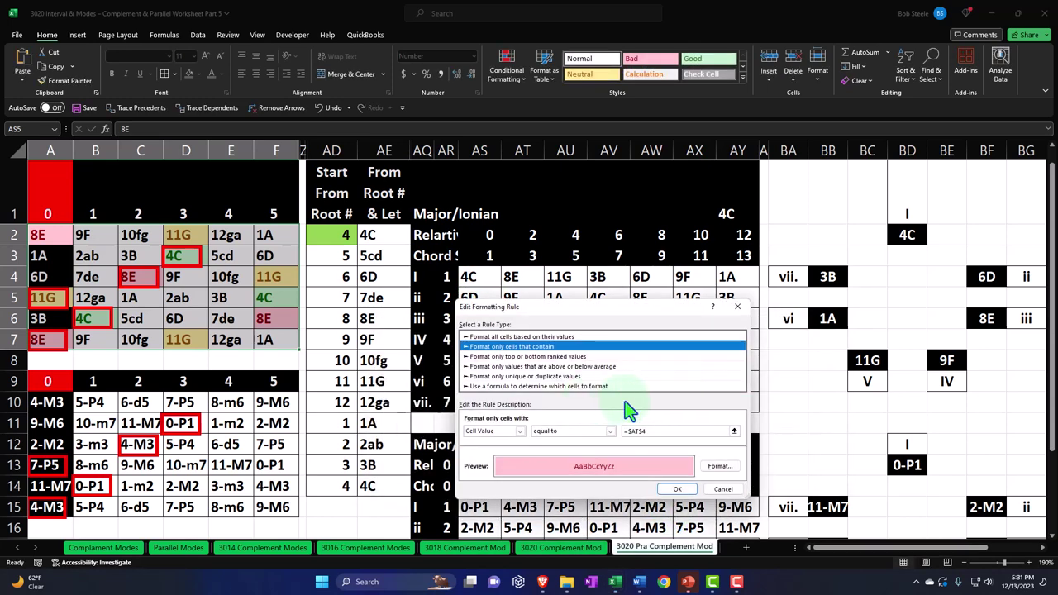
left_click(680, 432)
left_click_drag(583, 308, 572, 321)
left_click(523, 299)
left_click(658, 505)
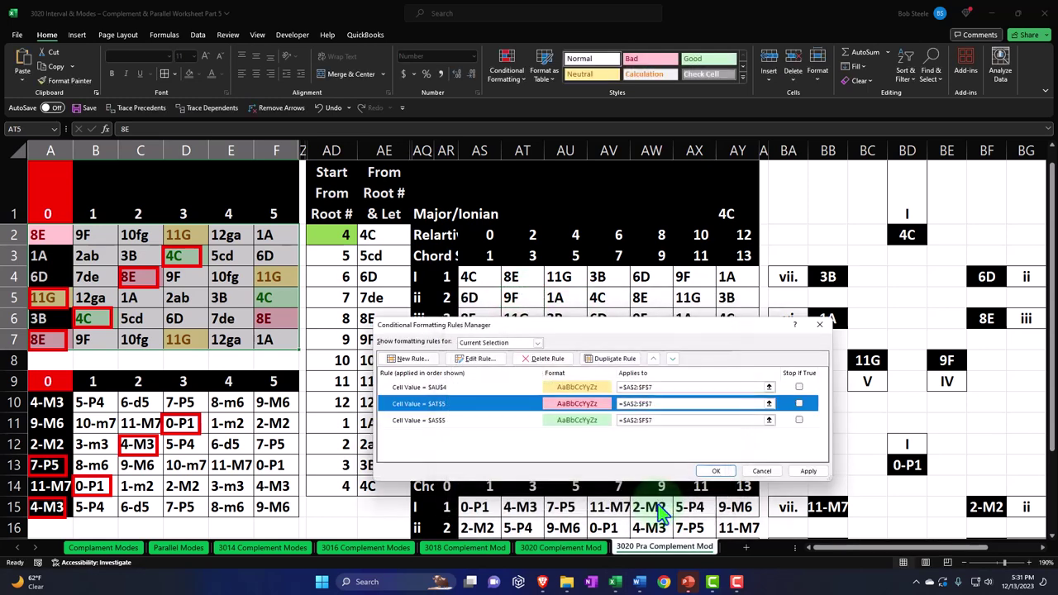
Change the yellow rule to compare against $AU$5 (1A) and apply the rules
left_click(579, 389)
double_click(579, 388)
left_click_drag(570, 331, 558, 346)
left_click(643, 470)
key("BackSpace")
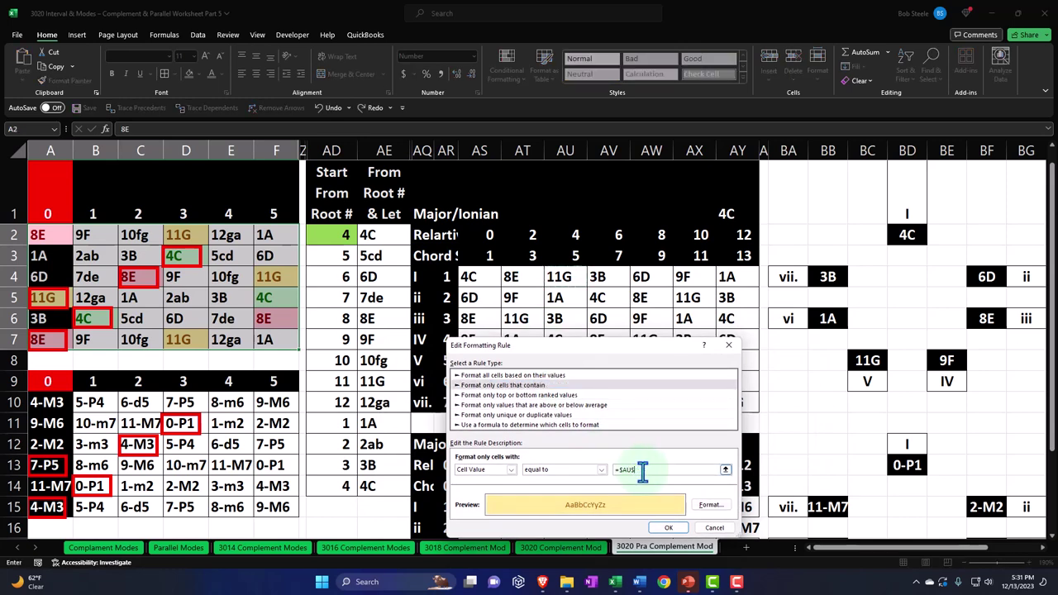
left_click(552, 297)
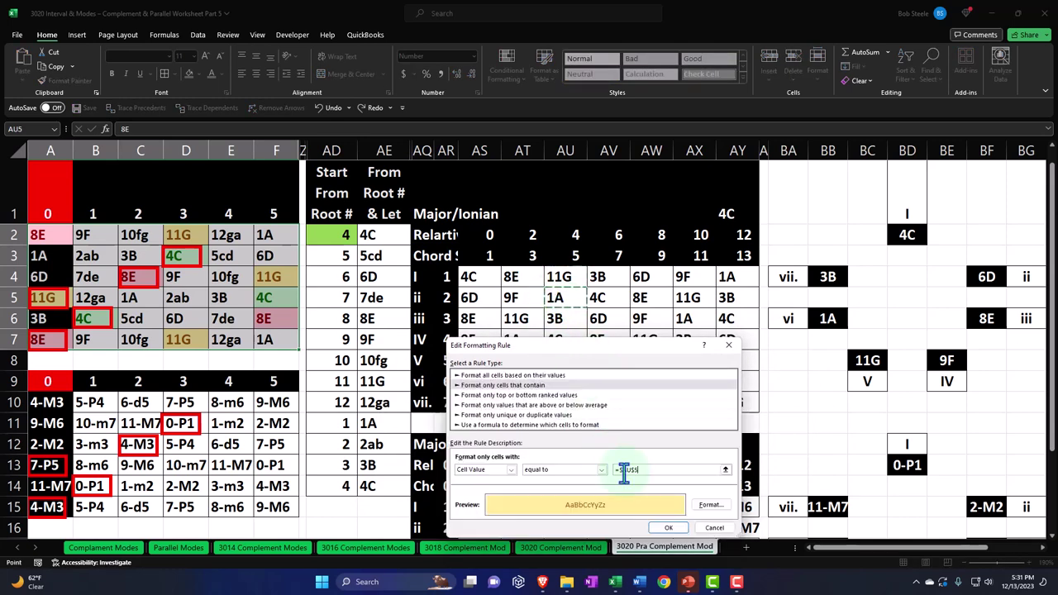
left_click(669, 528)
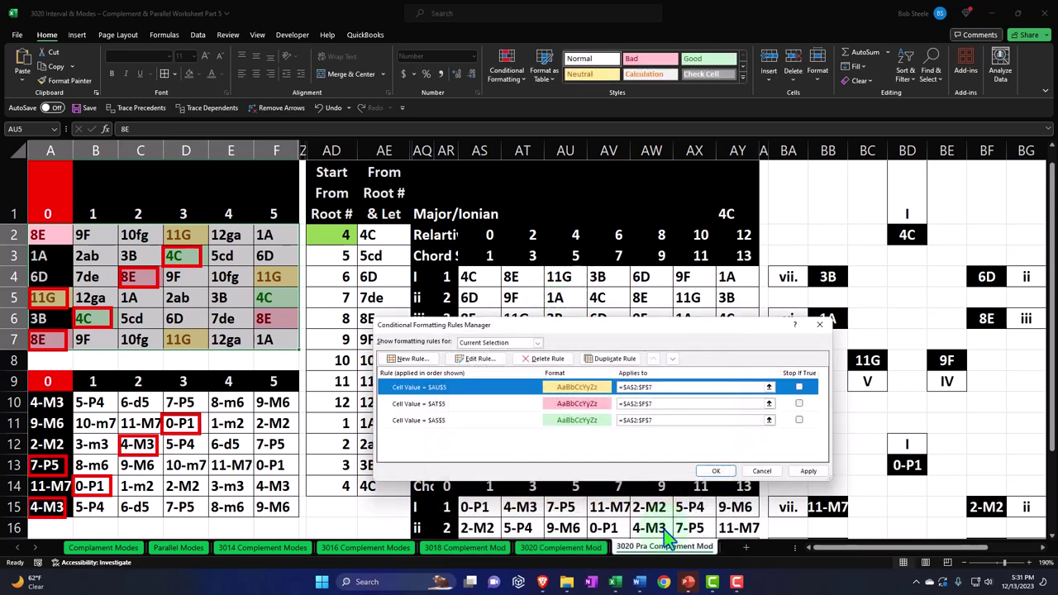
left_click(716, 471)
Move the red boxes onto the ii chord tones: 6D in A4, 6D in D6, 9F in B7, 1A in C5
left_click(158, 286)
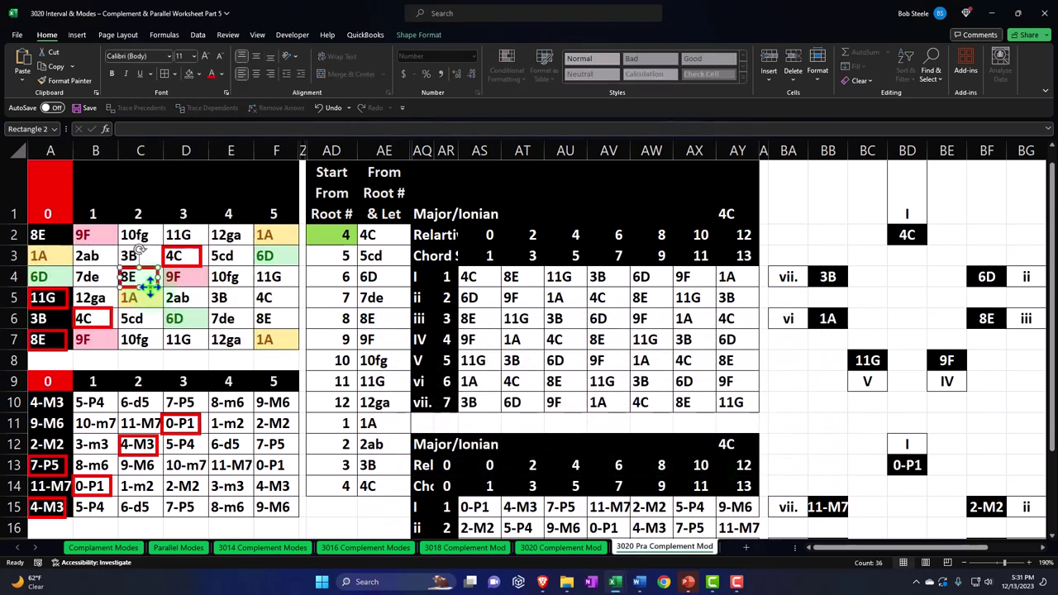
key("ctrl+v")
left_click_drag(69, 303, 142, 304)
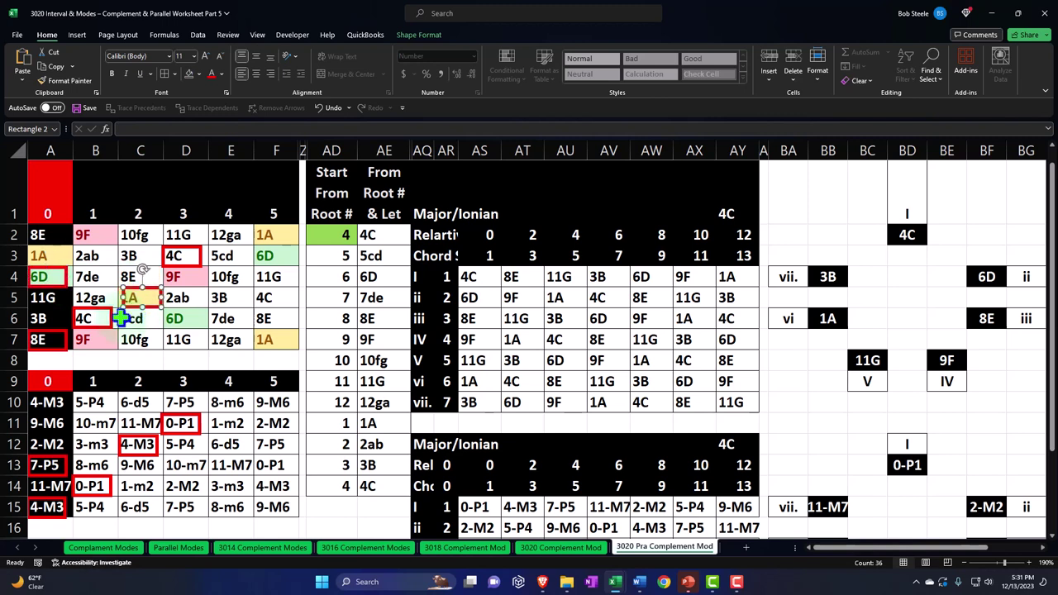
left_click_drag(91, 328, 184, 326)
left_click_drag(50, 341, 95, 339)
left_click_drag(184, 258, 128, 297)
Remove the old red boxes from the interval grid
left_click_drag(153, 442, 157, 444)
left_click(105, 478)
key("ctrl+z")
key("ctrl+z")
key("ctrl+z")
key("ctrl+z")
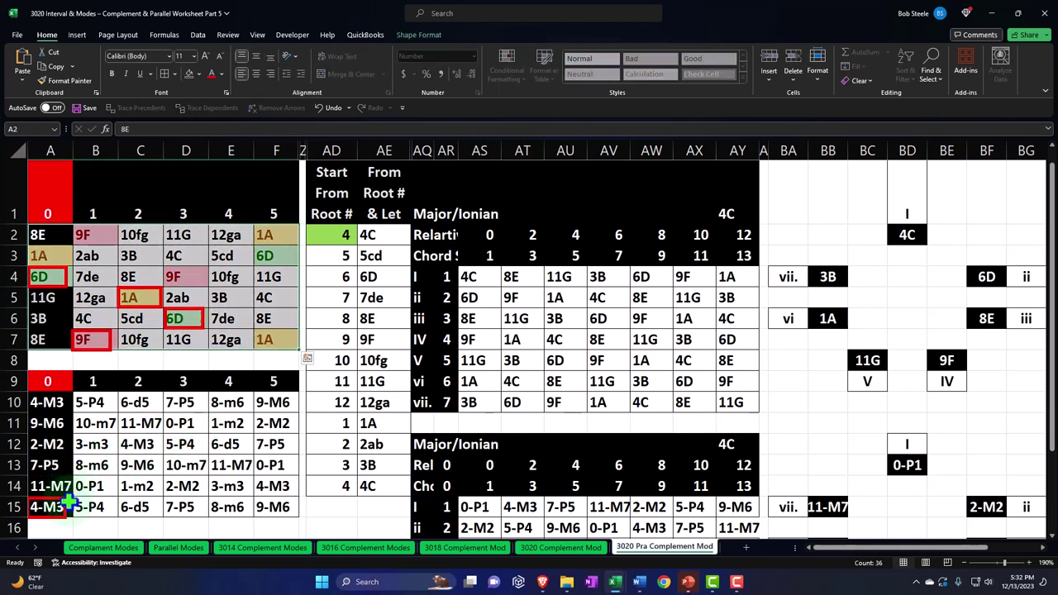
Copy the four boxes down onto intervals 2-M2, 9-M6, 2-M2 and 5-P4
left_click(67, 282)
left_click(104, 331, "ctrl")
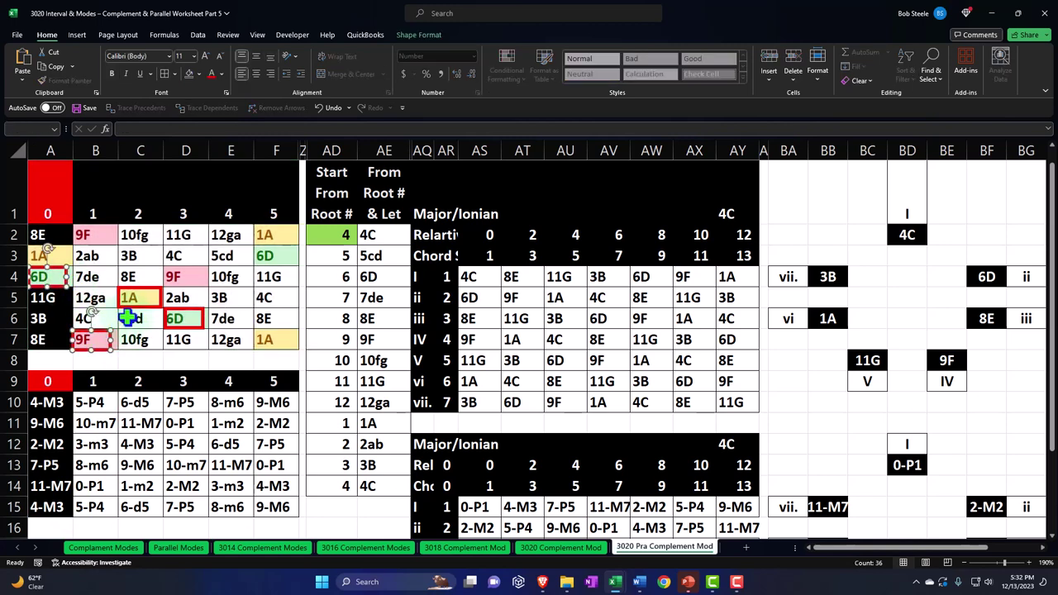
left_click(140, 306, "ctrl")
left_click(158, 319, "ctrl")
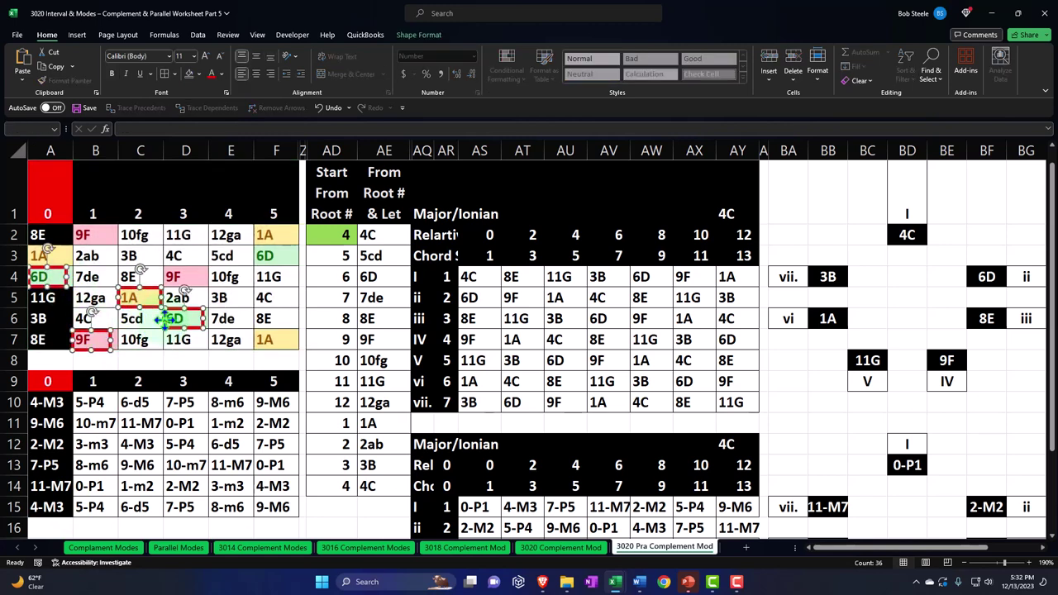
left_click_drag(165, 318, 43, 437)
left_click(132, 527)
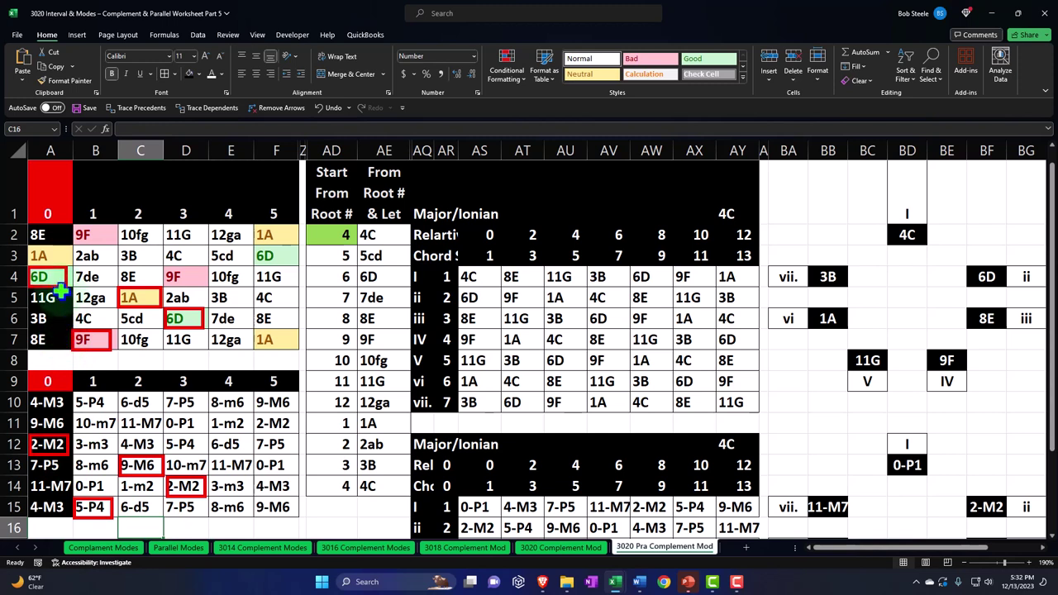
left_click(477, 257)
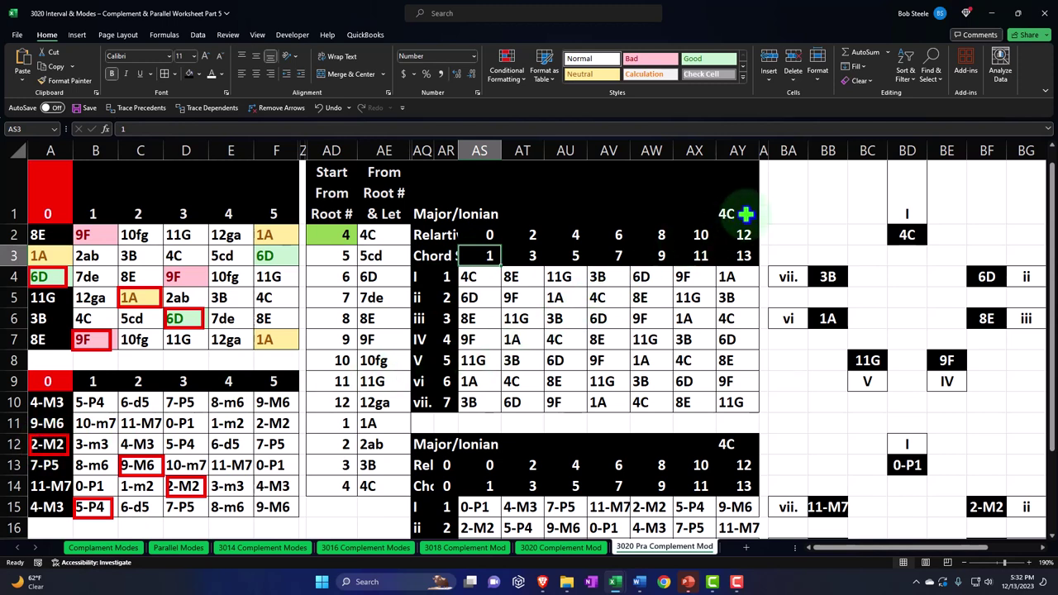
left_click(986, 281)
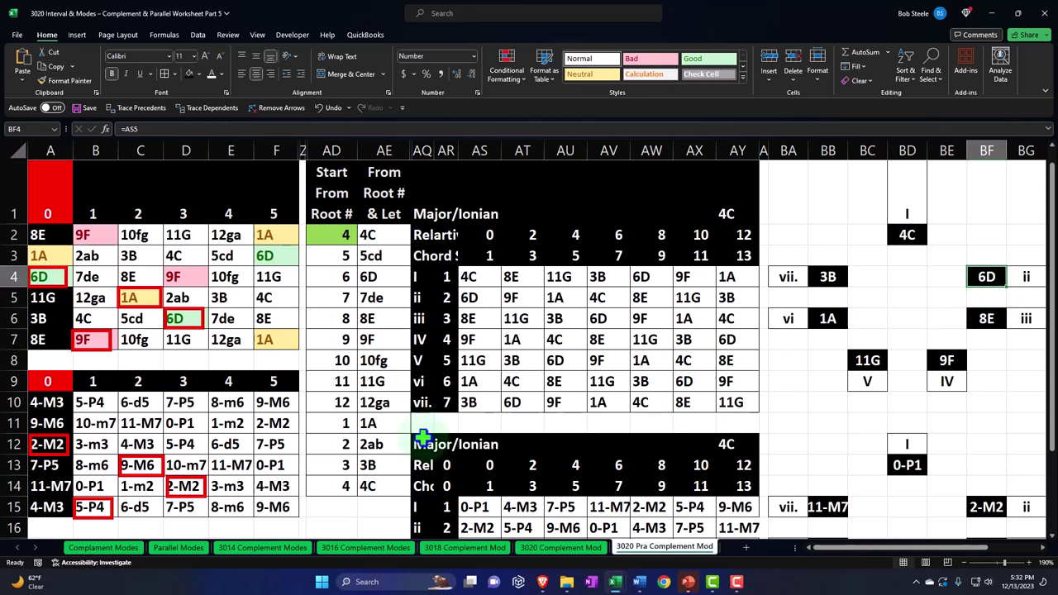
left_click(48, 277)
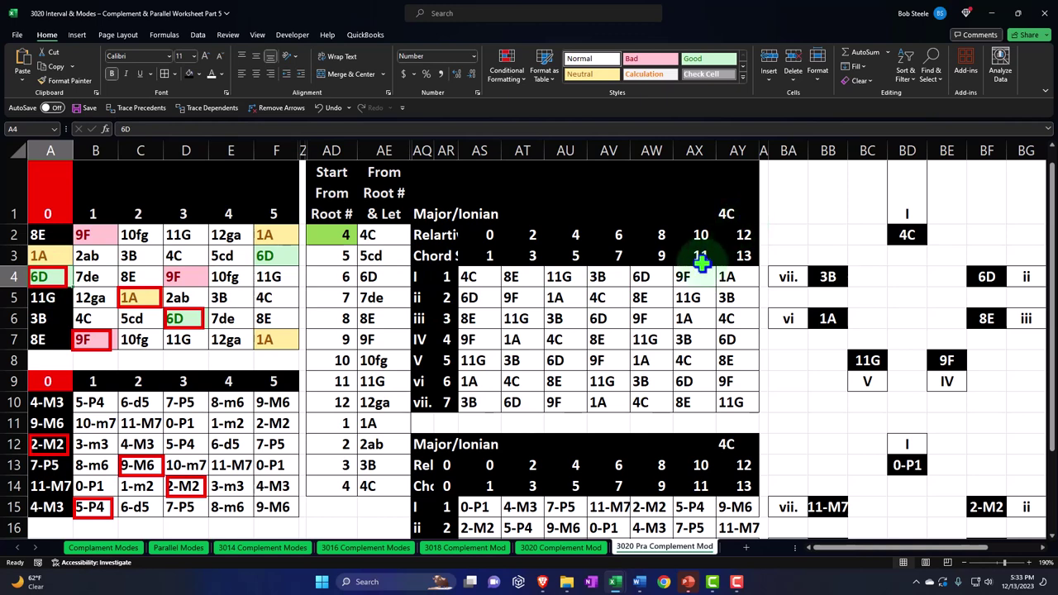
left_click(67, 448)
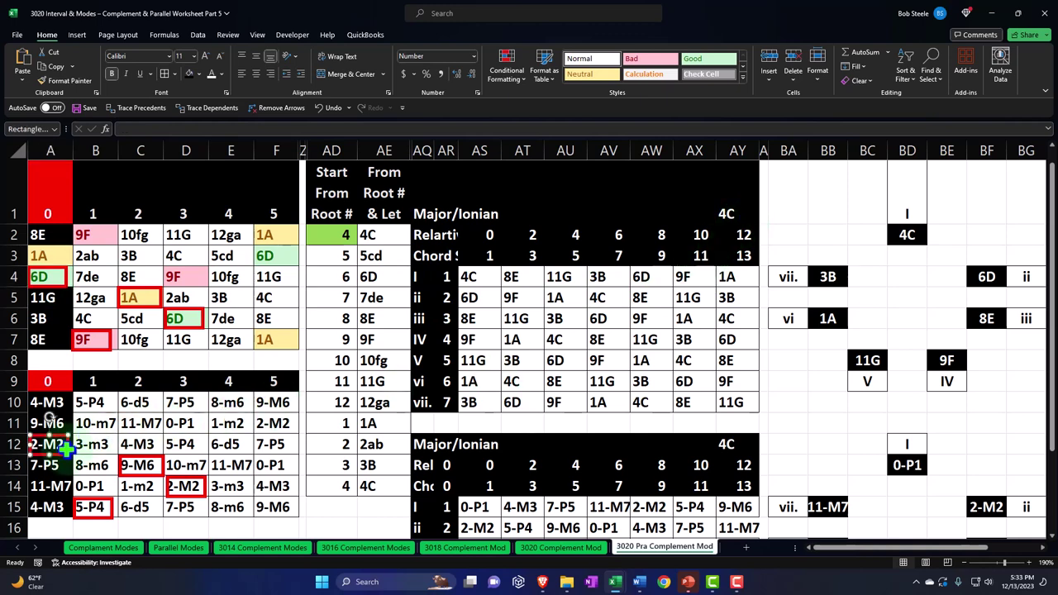
left_click(96, 499)
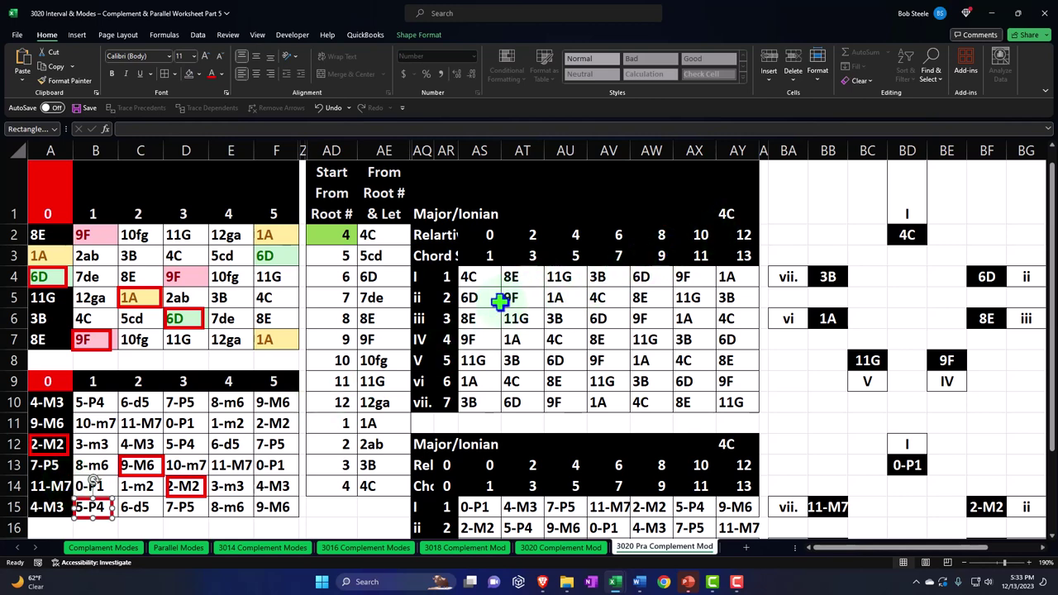
scroll(500, 301, "down", 1)
scroll(500, 302, "down", 1)
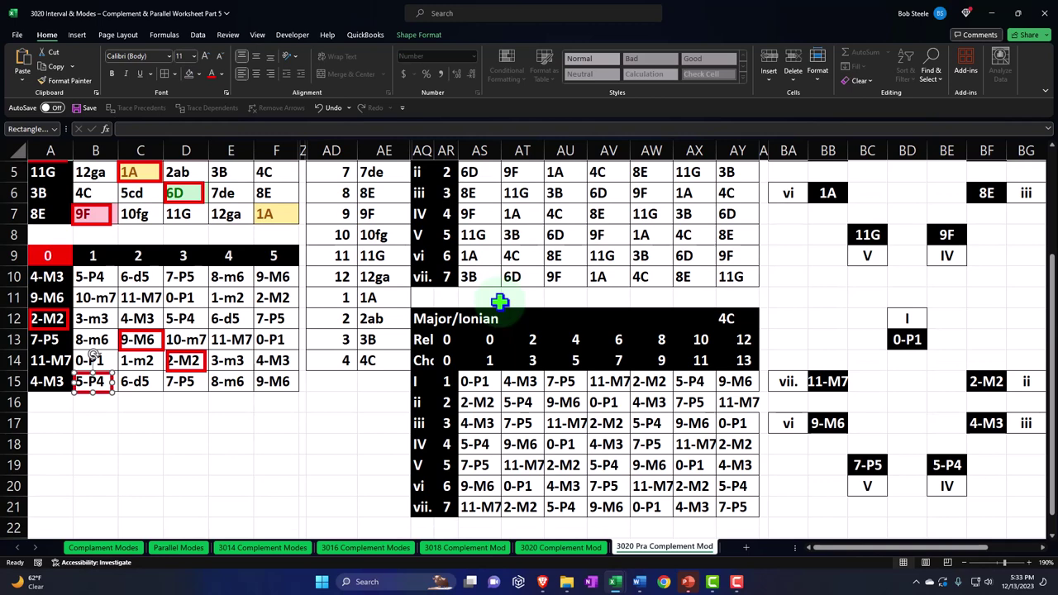
scroll(500, 302, "up", 2)
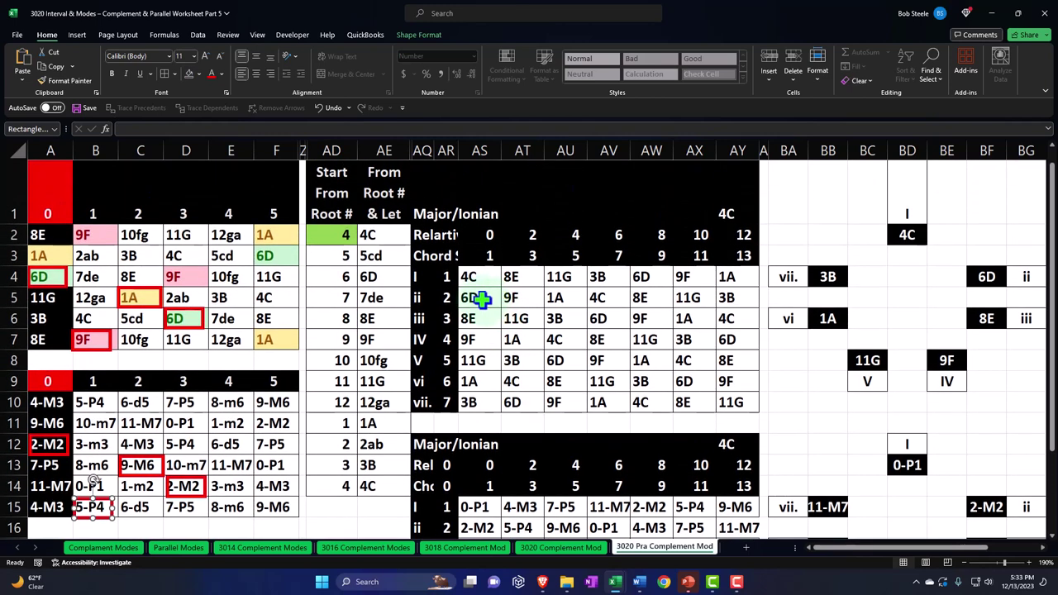
left_click_drag(479, 300, 556, 295)
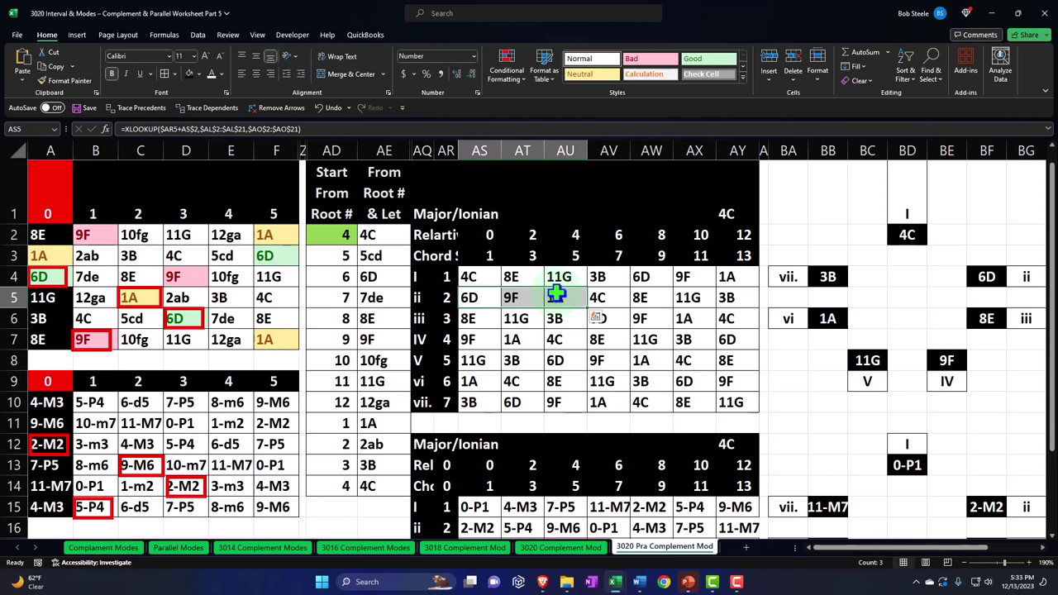
left_click(480, 298)
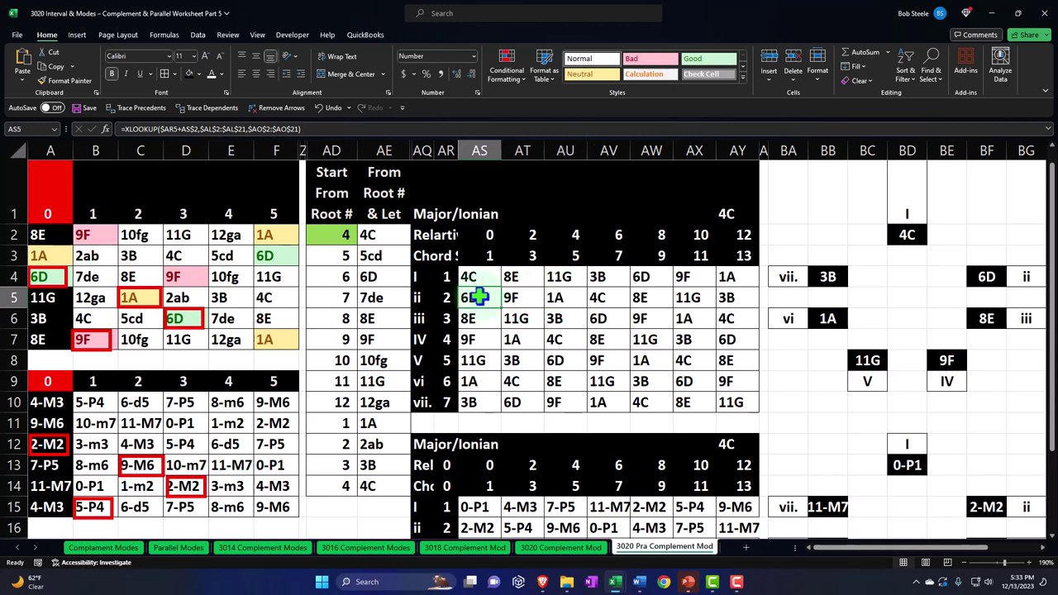
left_click_drag(480, 298, 725, 288)
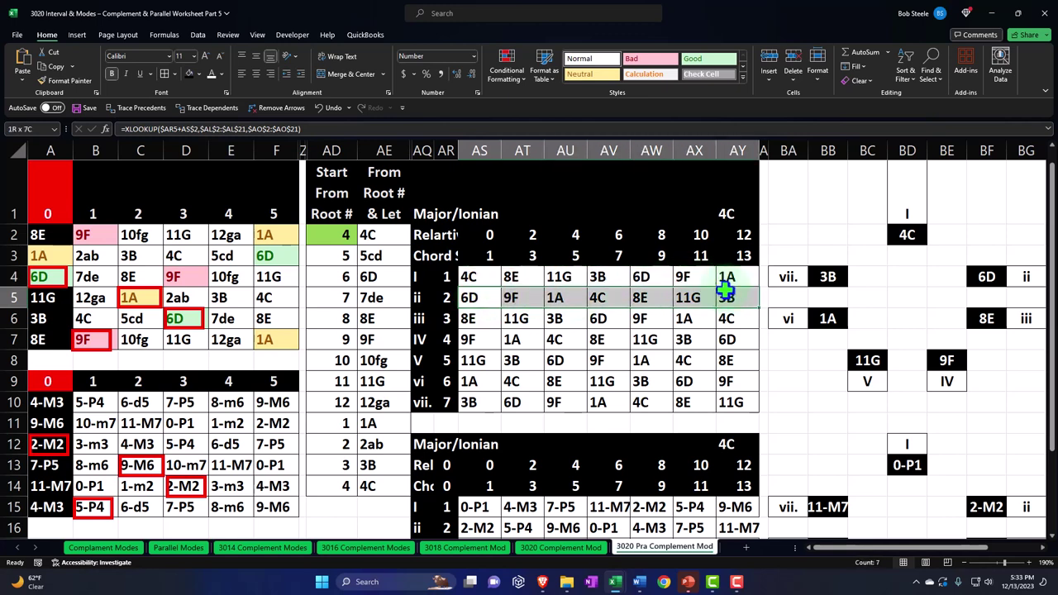
left_click_drag(471, 382, 724, 378)
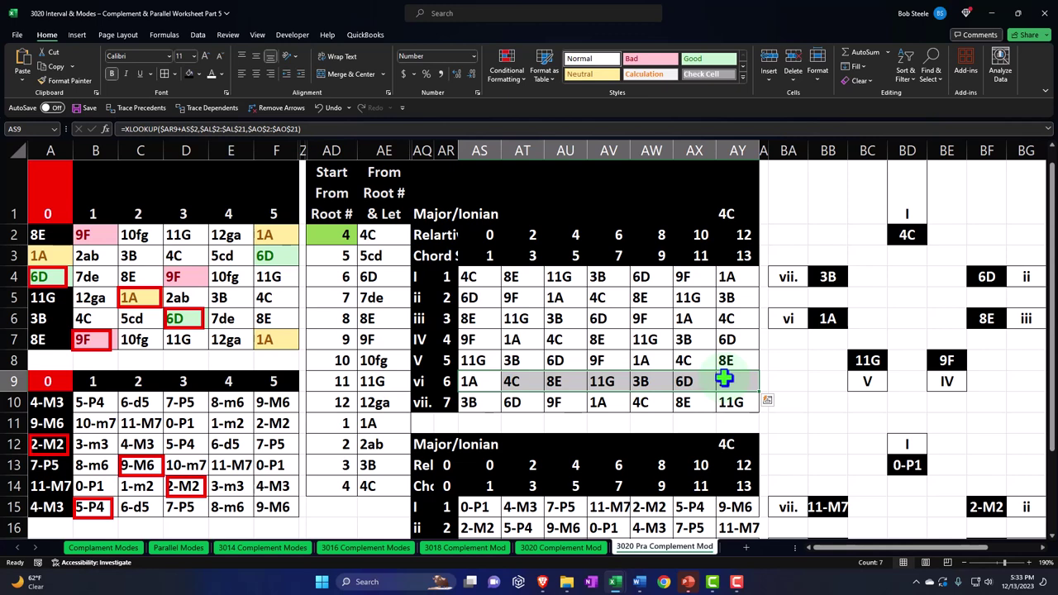
left_click(447, 297)
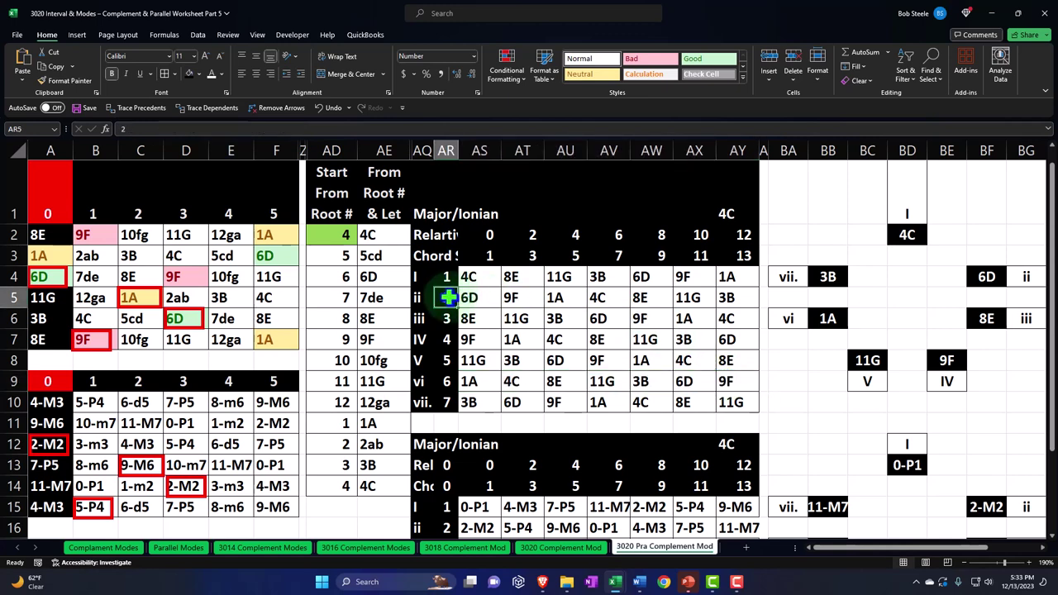
left_click(446, 318, "ctrl")
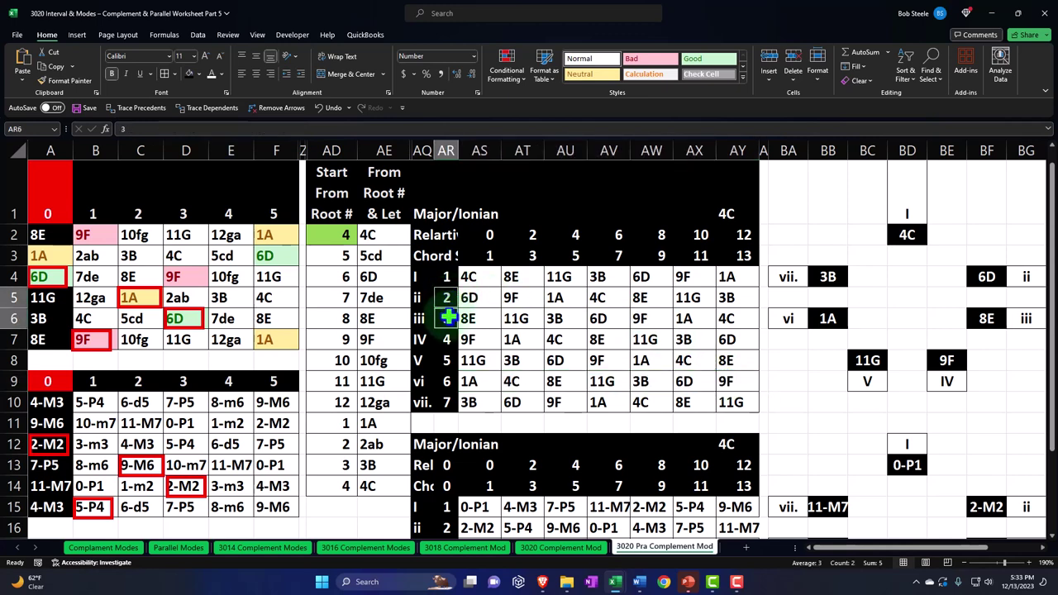
left_click(451, 381, "ctrl")
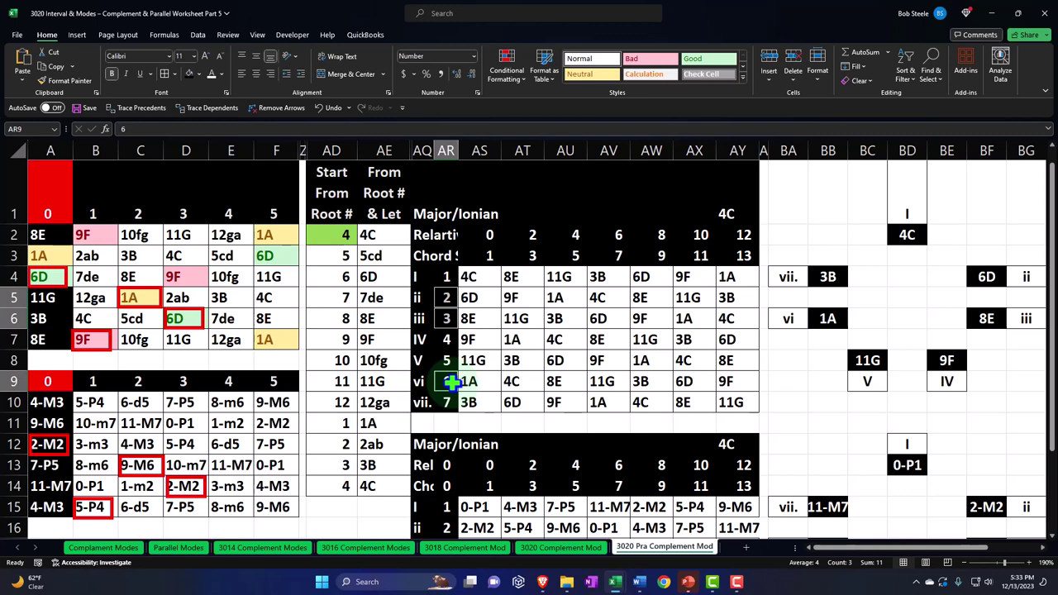
left_click(447, 276)
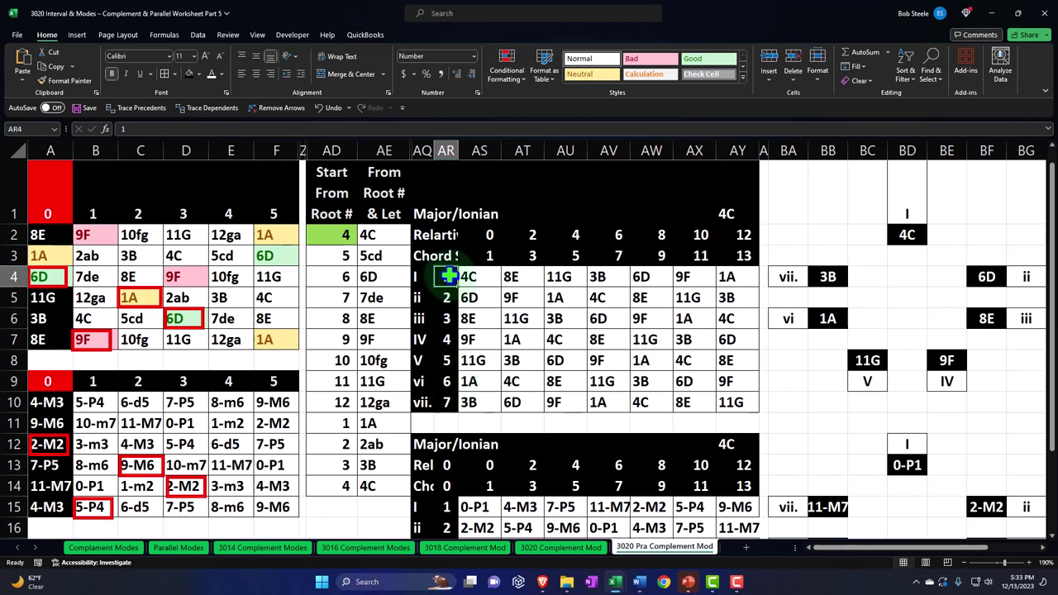
left_click(446, 339, "ctrl")
left_click(447, 360, "ctrl")
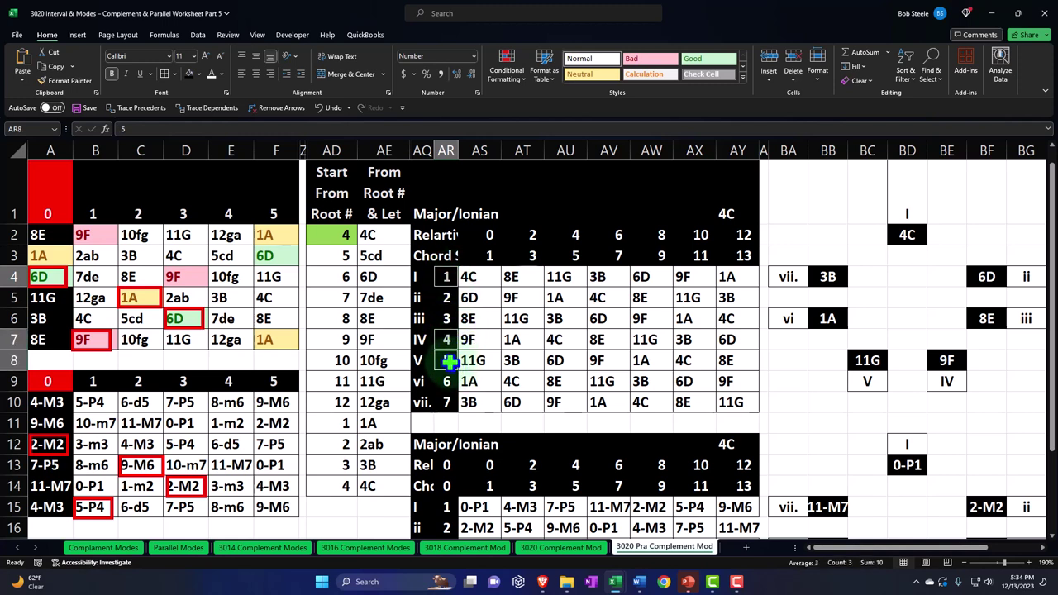